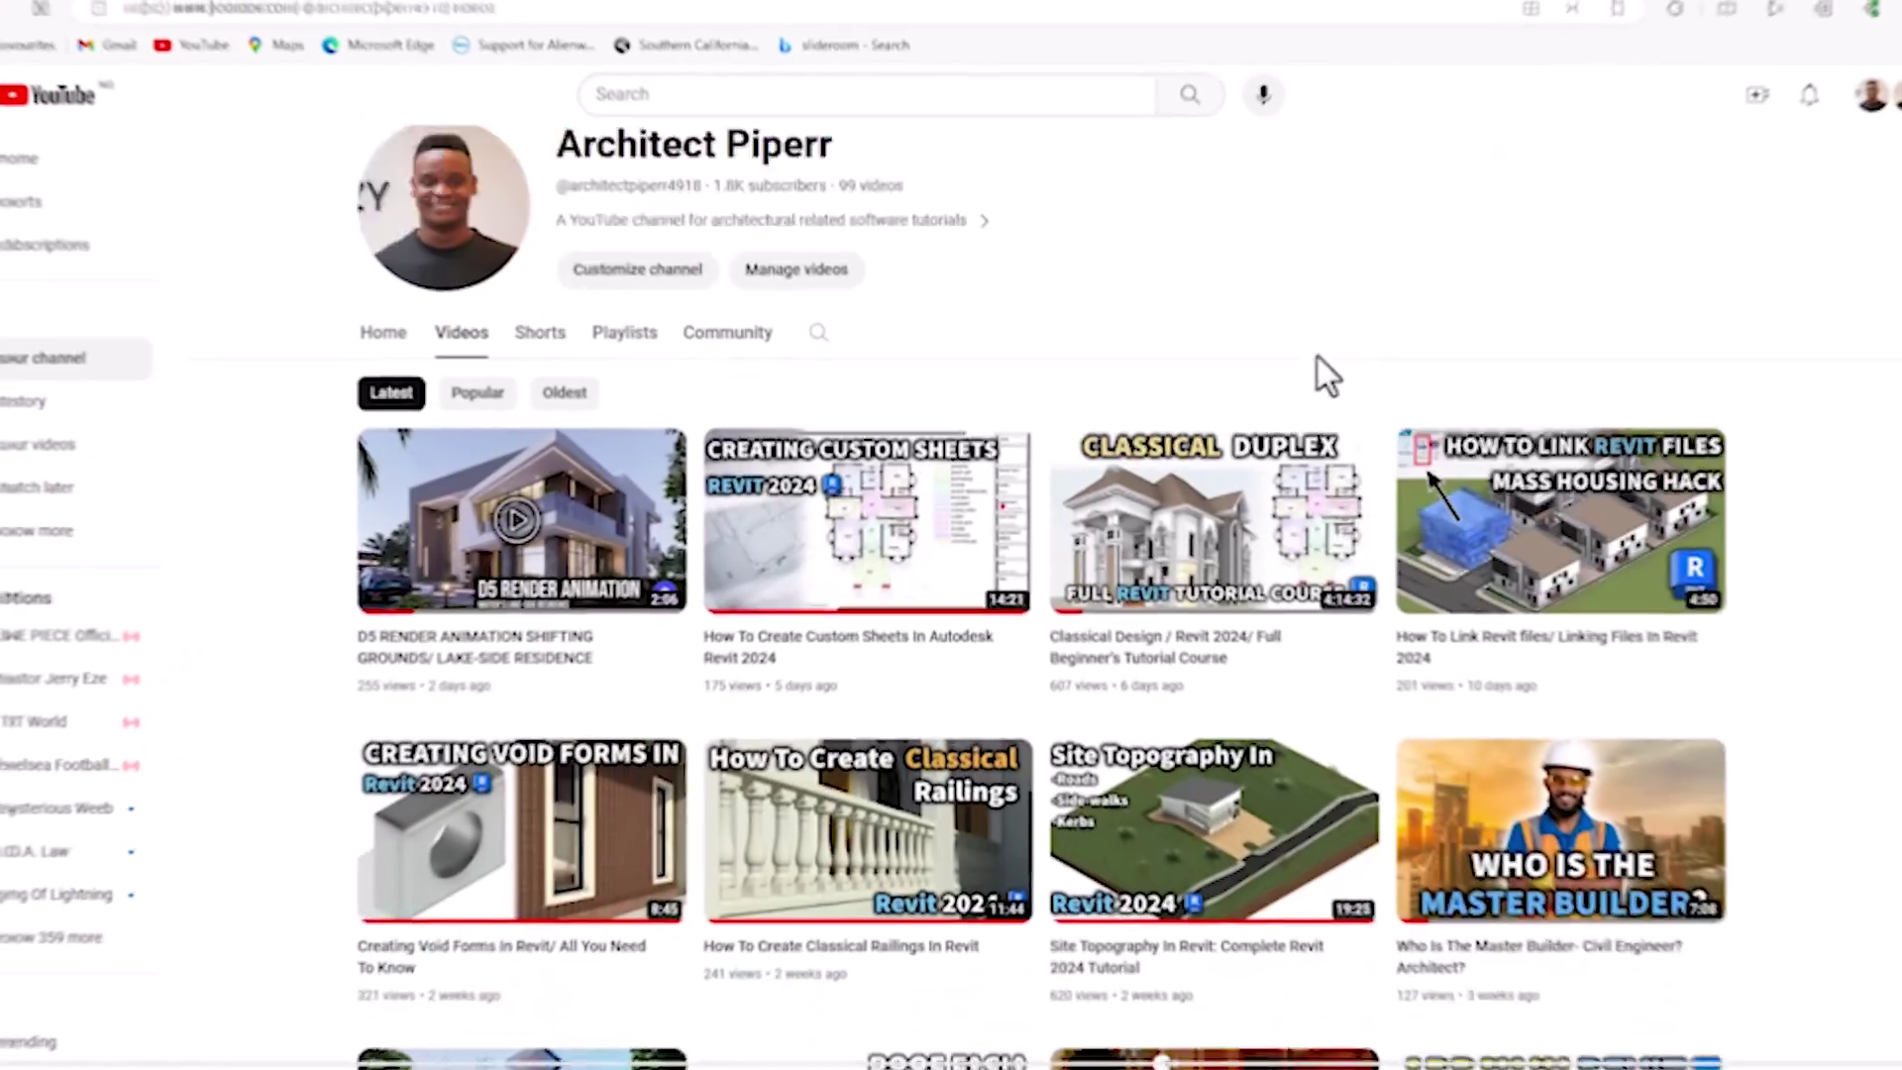
scroll(1320, 353, down, 7)
scroll(1327, 368, down, 13)
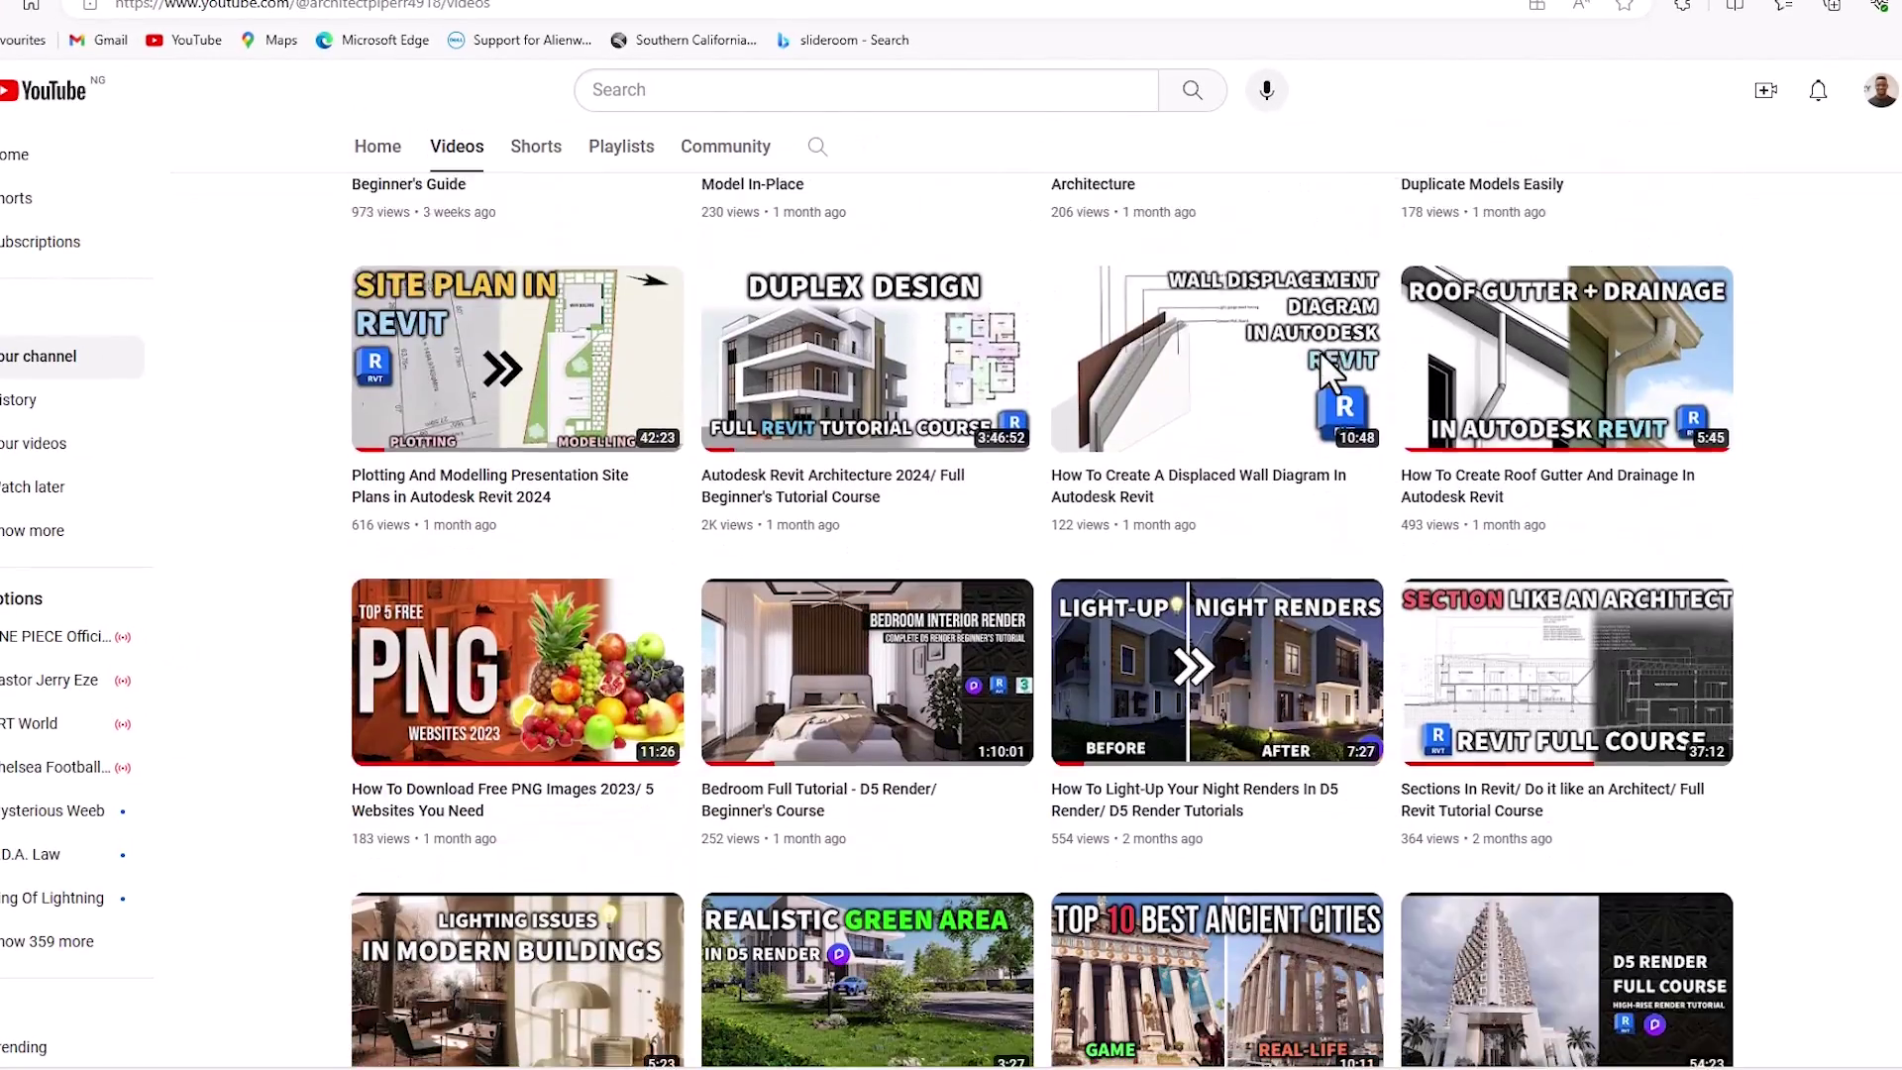
scroll(1298, 460, down, 15)
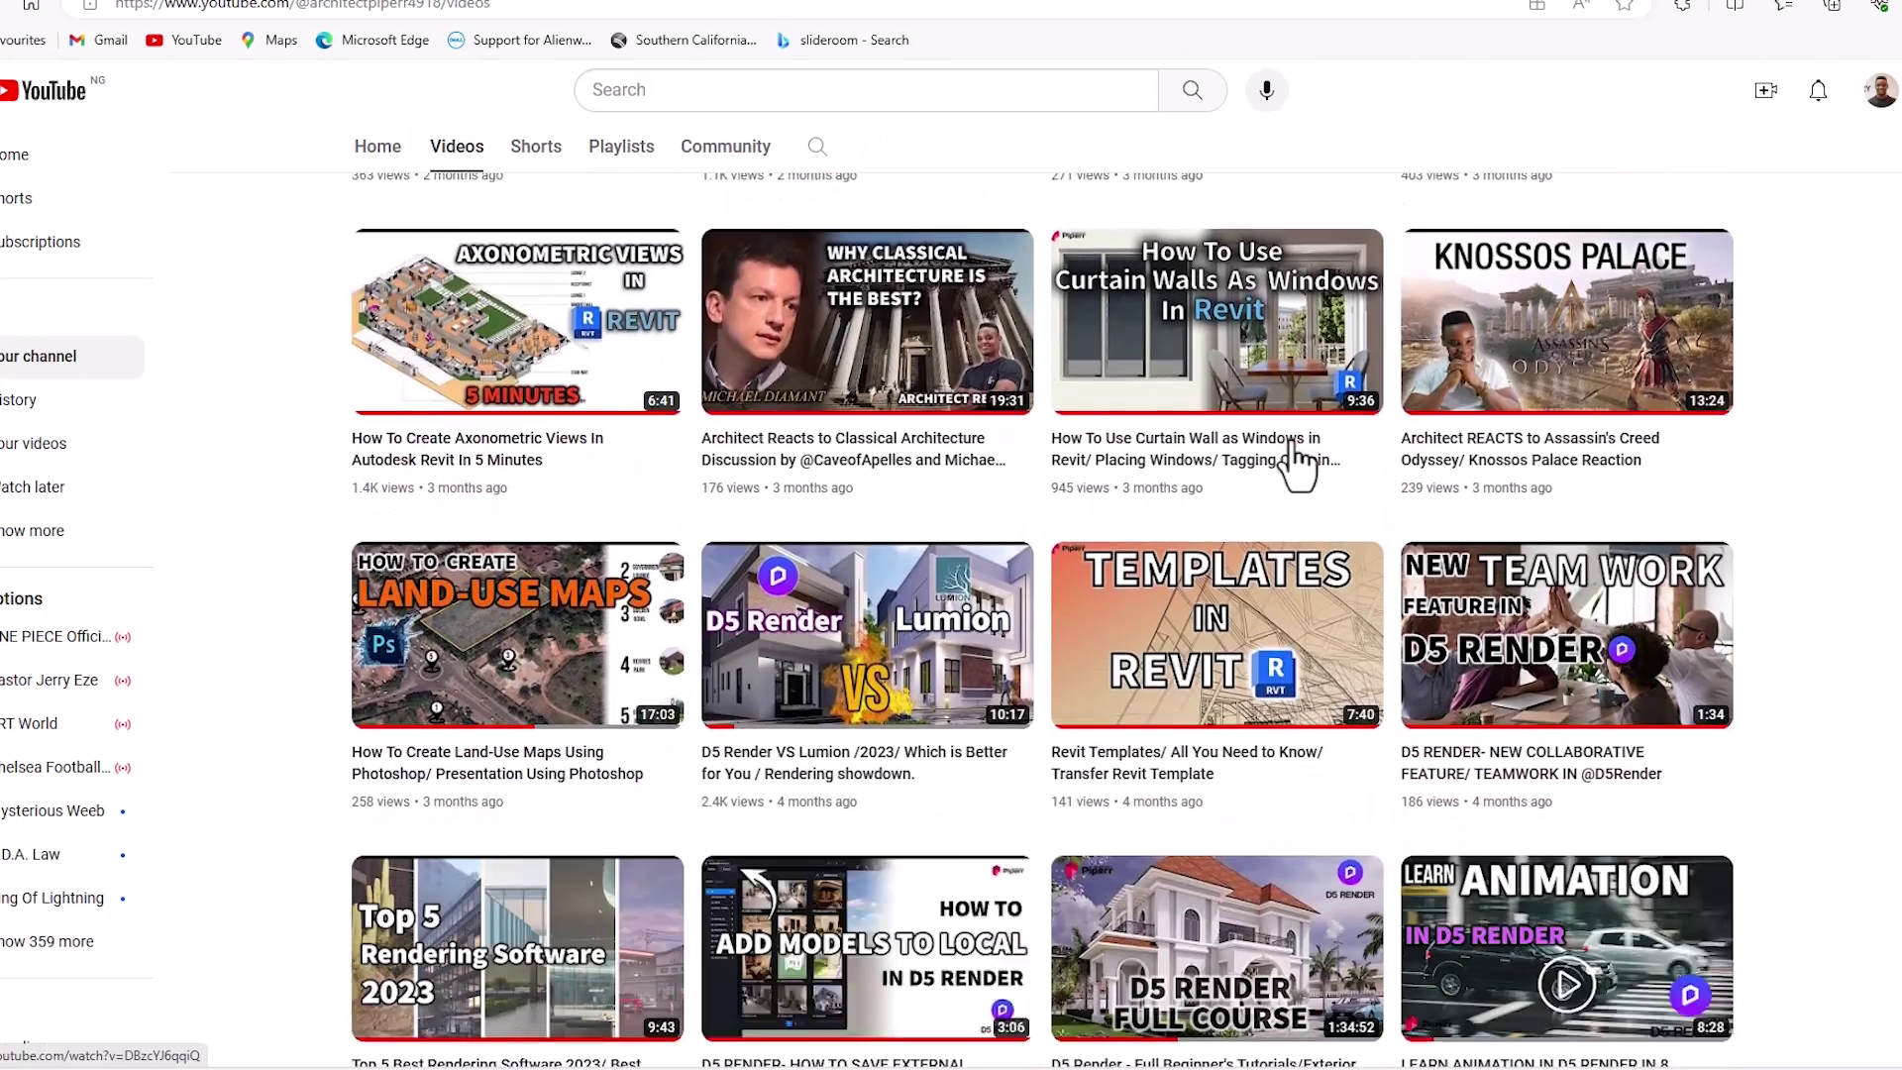
scroll(1298, 460, down, 14)
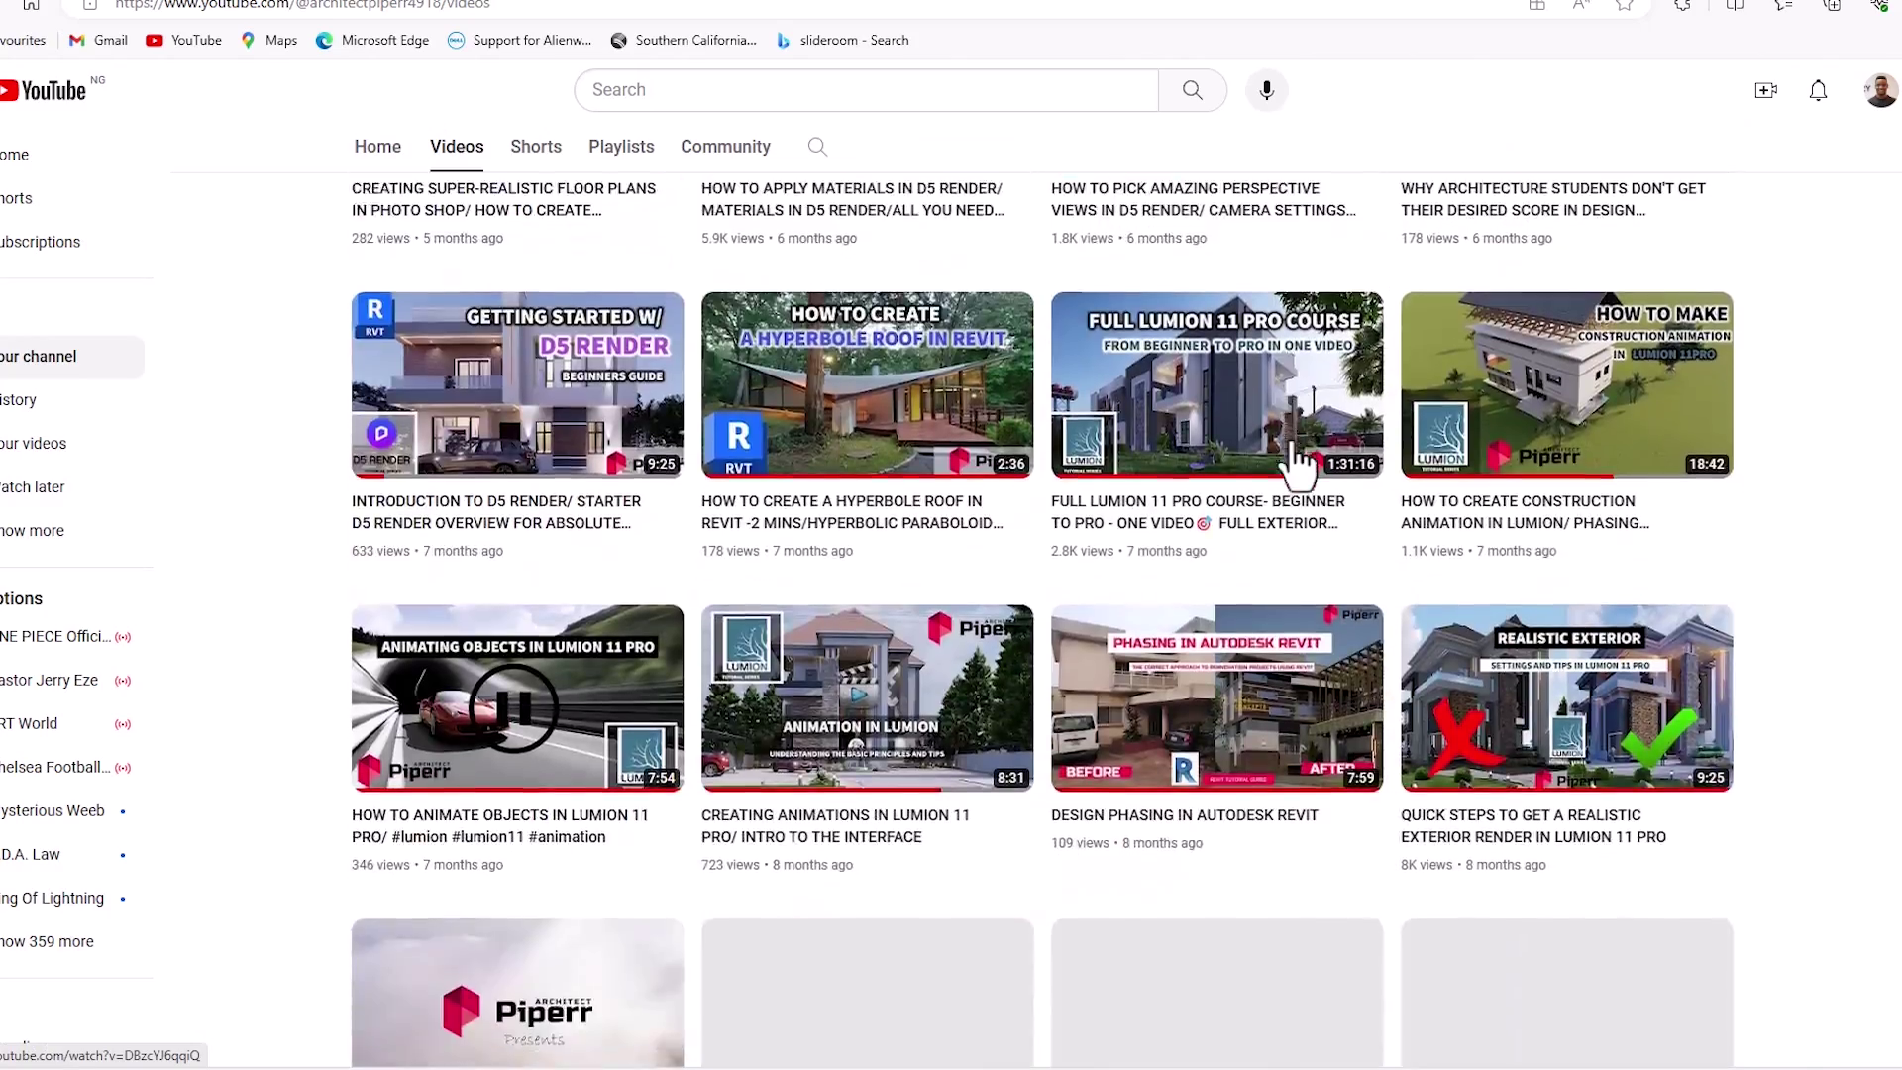
scroll(1298, 461, down, 4)
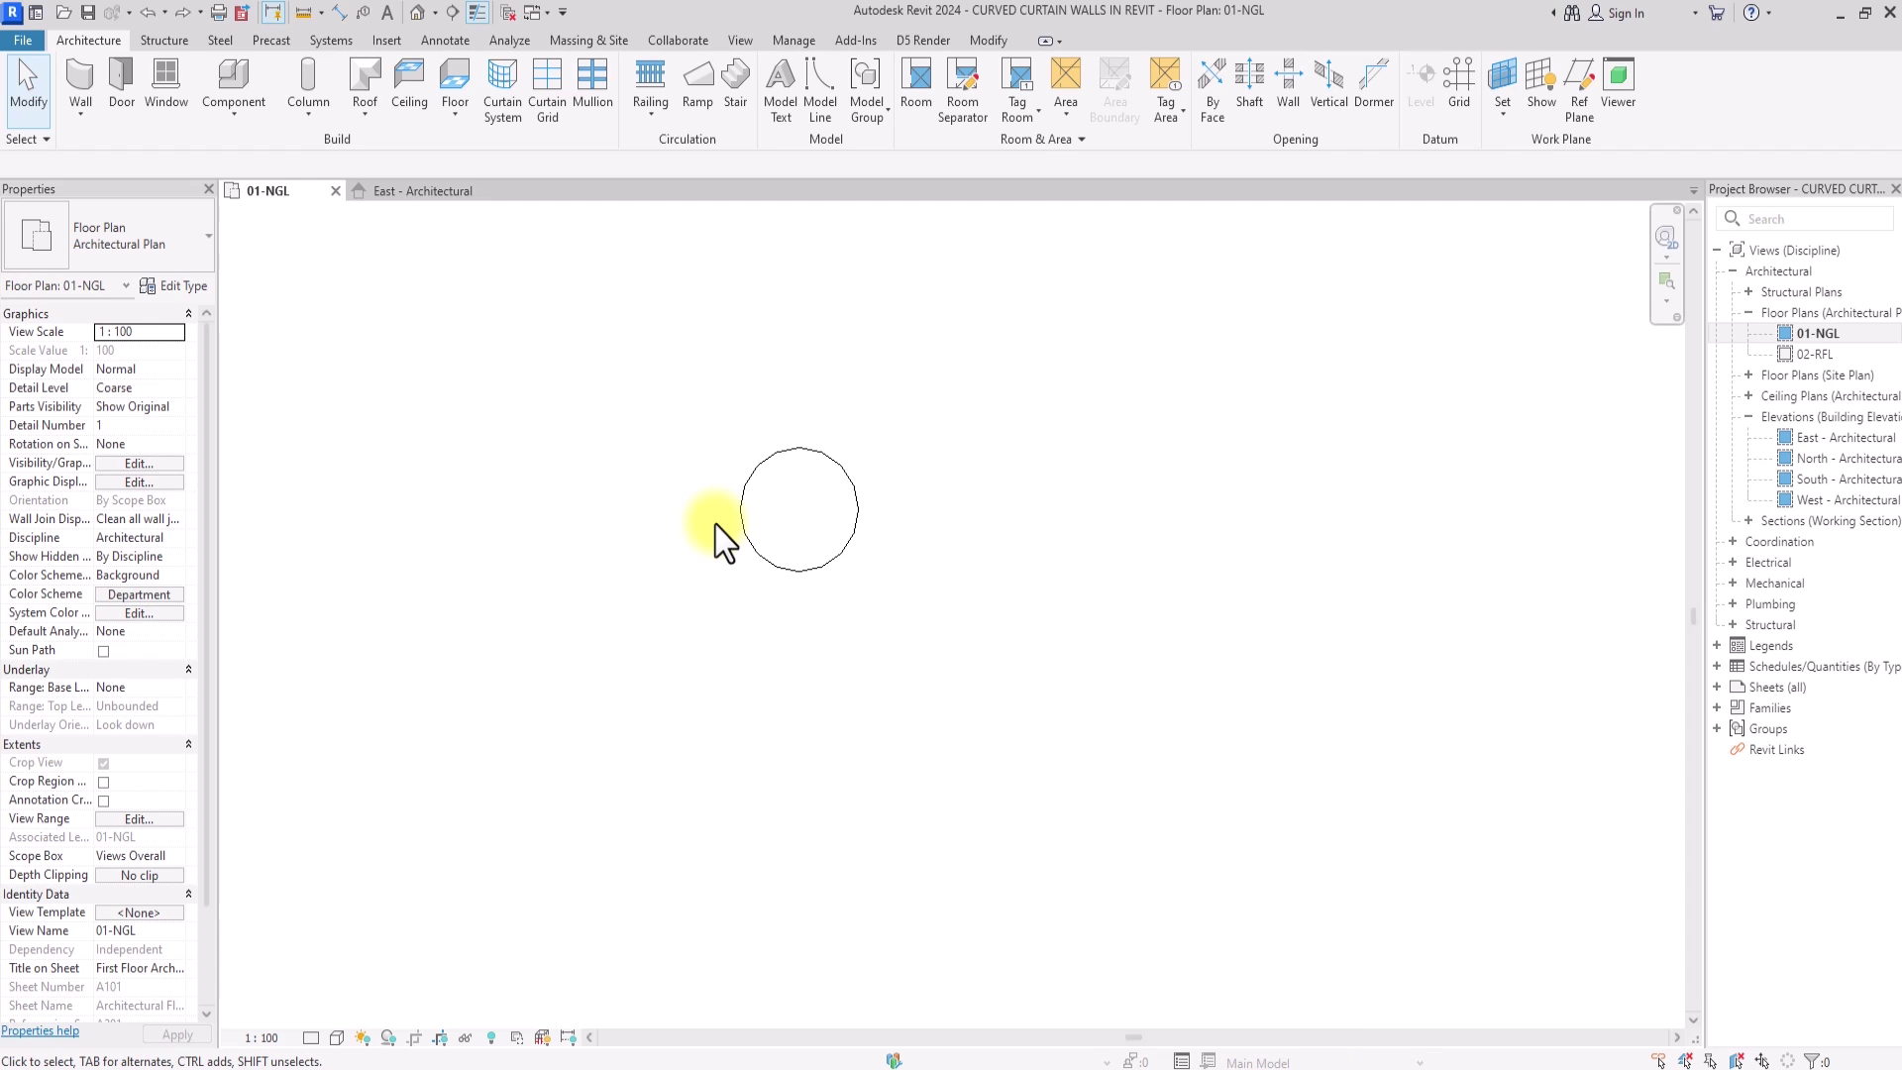
scroll(807, 465, down, 1)
scroll(807, 466, up, 1)
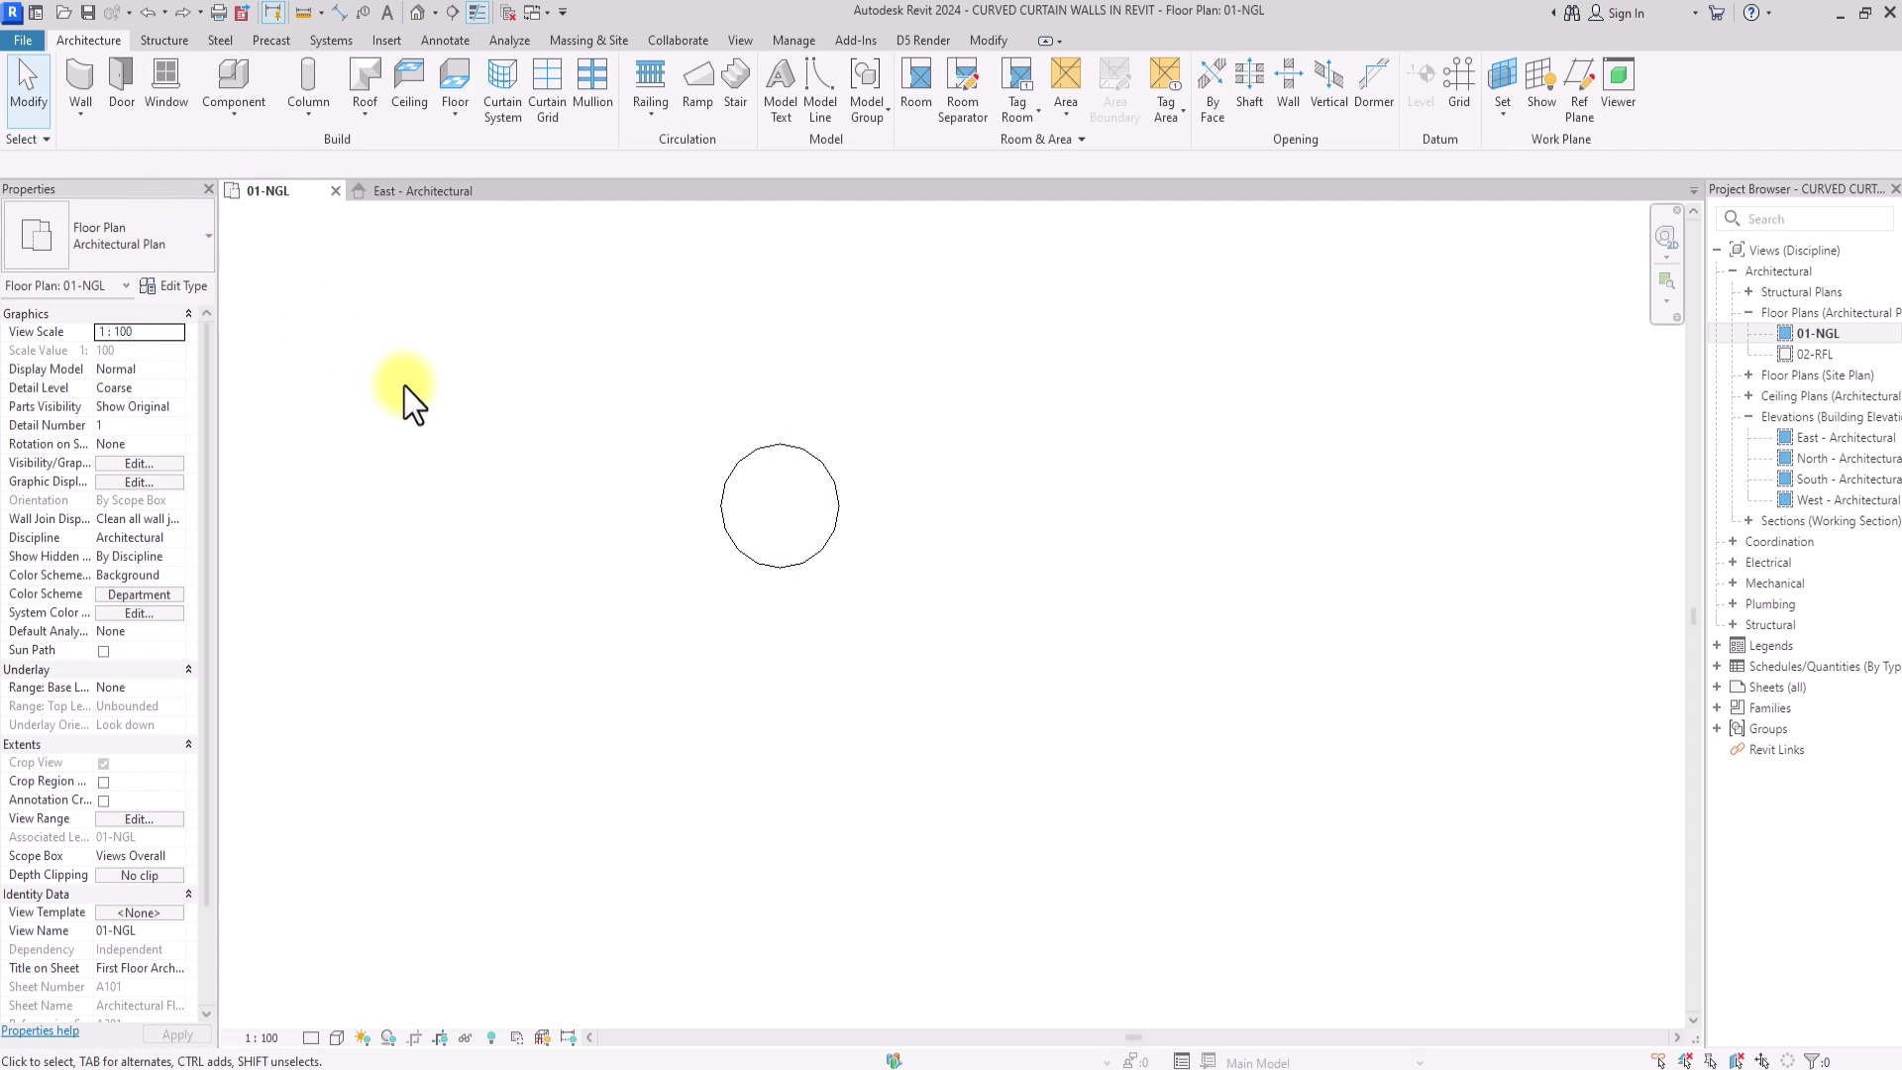
- Start a new wall in the 01-NGL floor plan using the _Not Defined curtain wall type
click(57, 67)
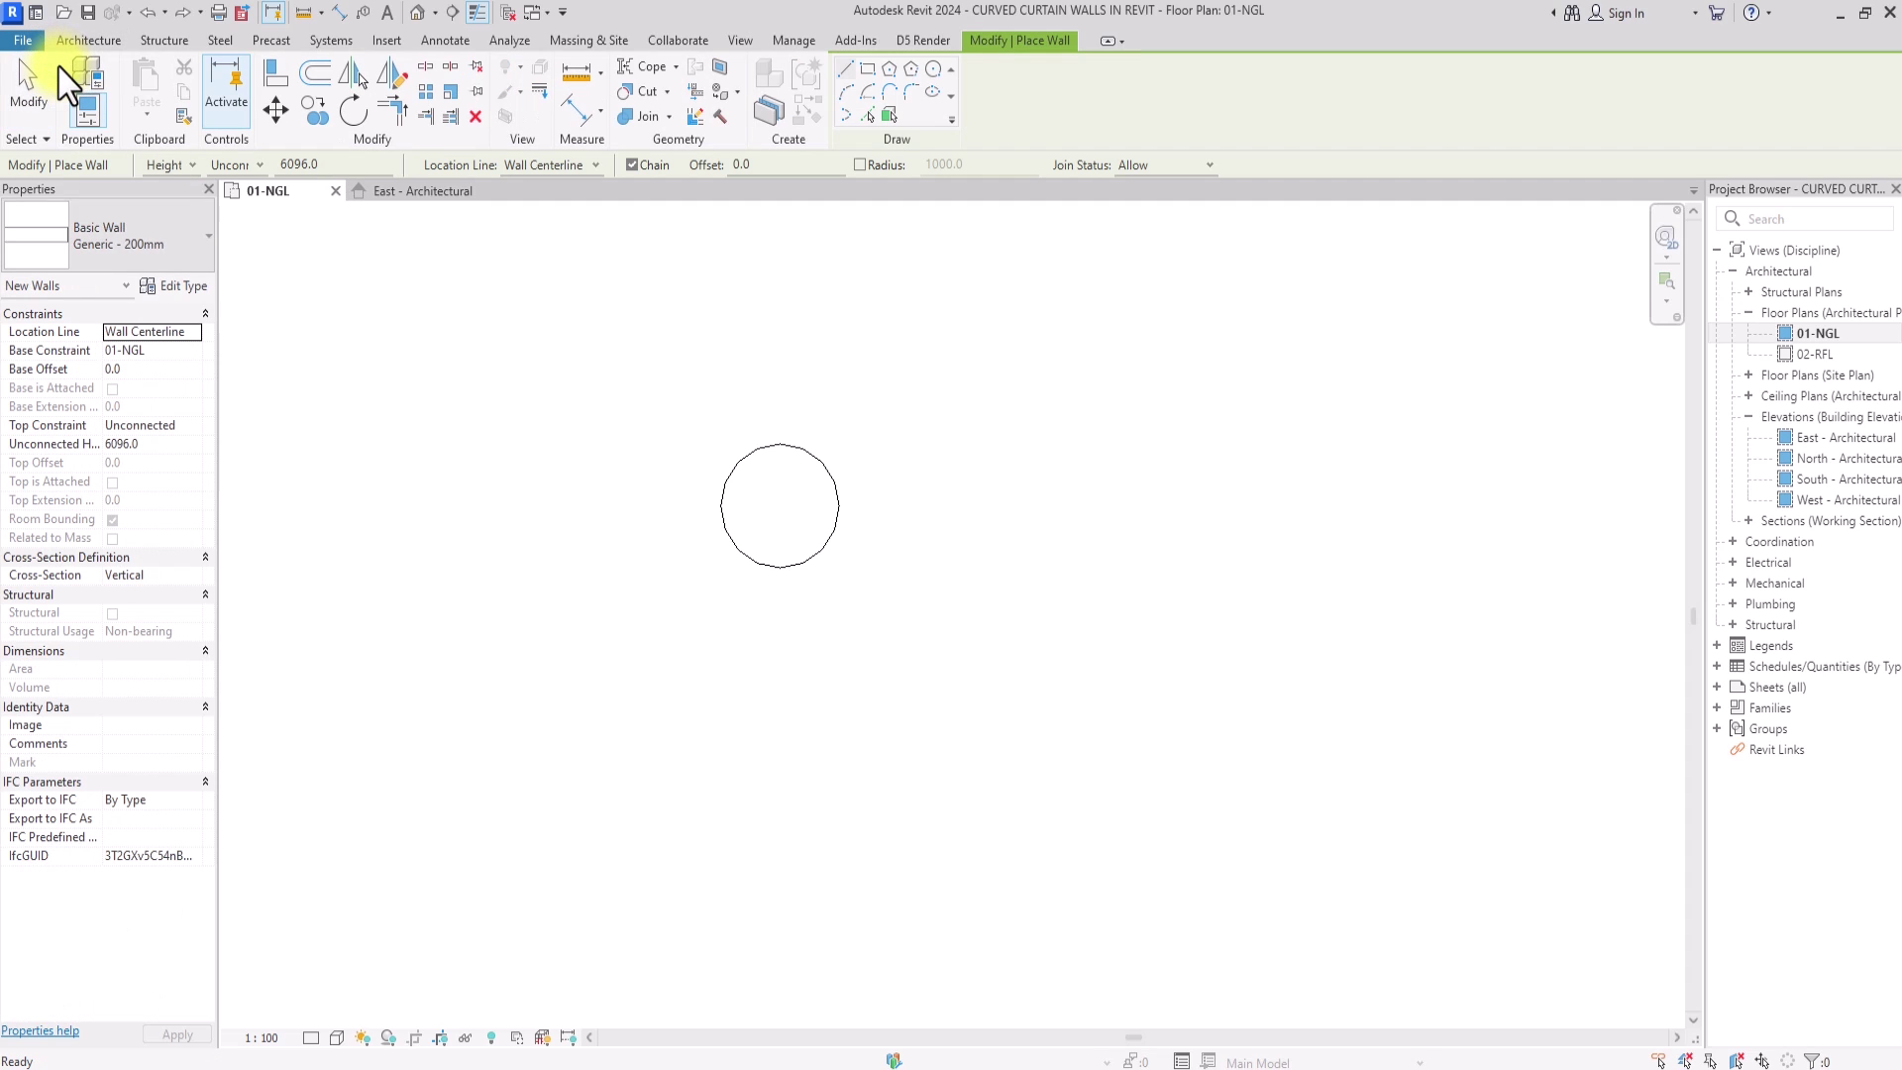
click(139, 233)
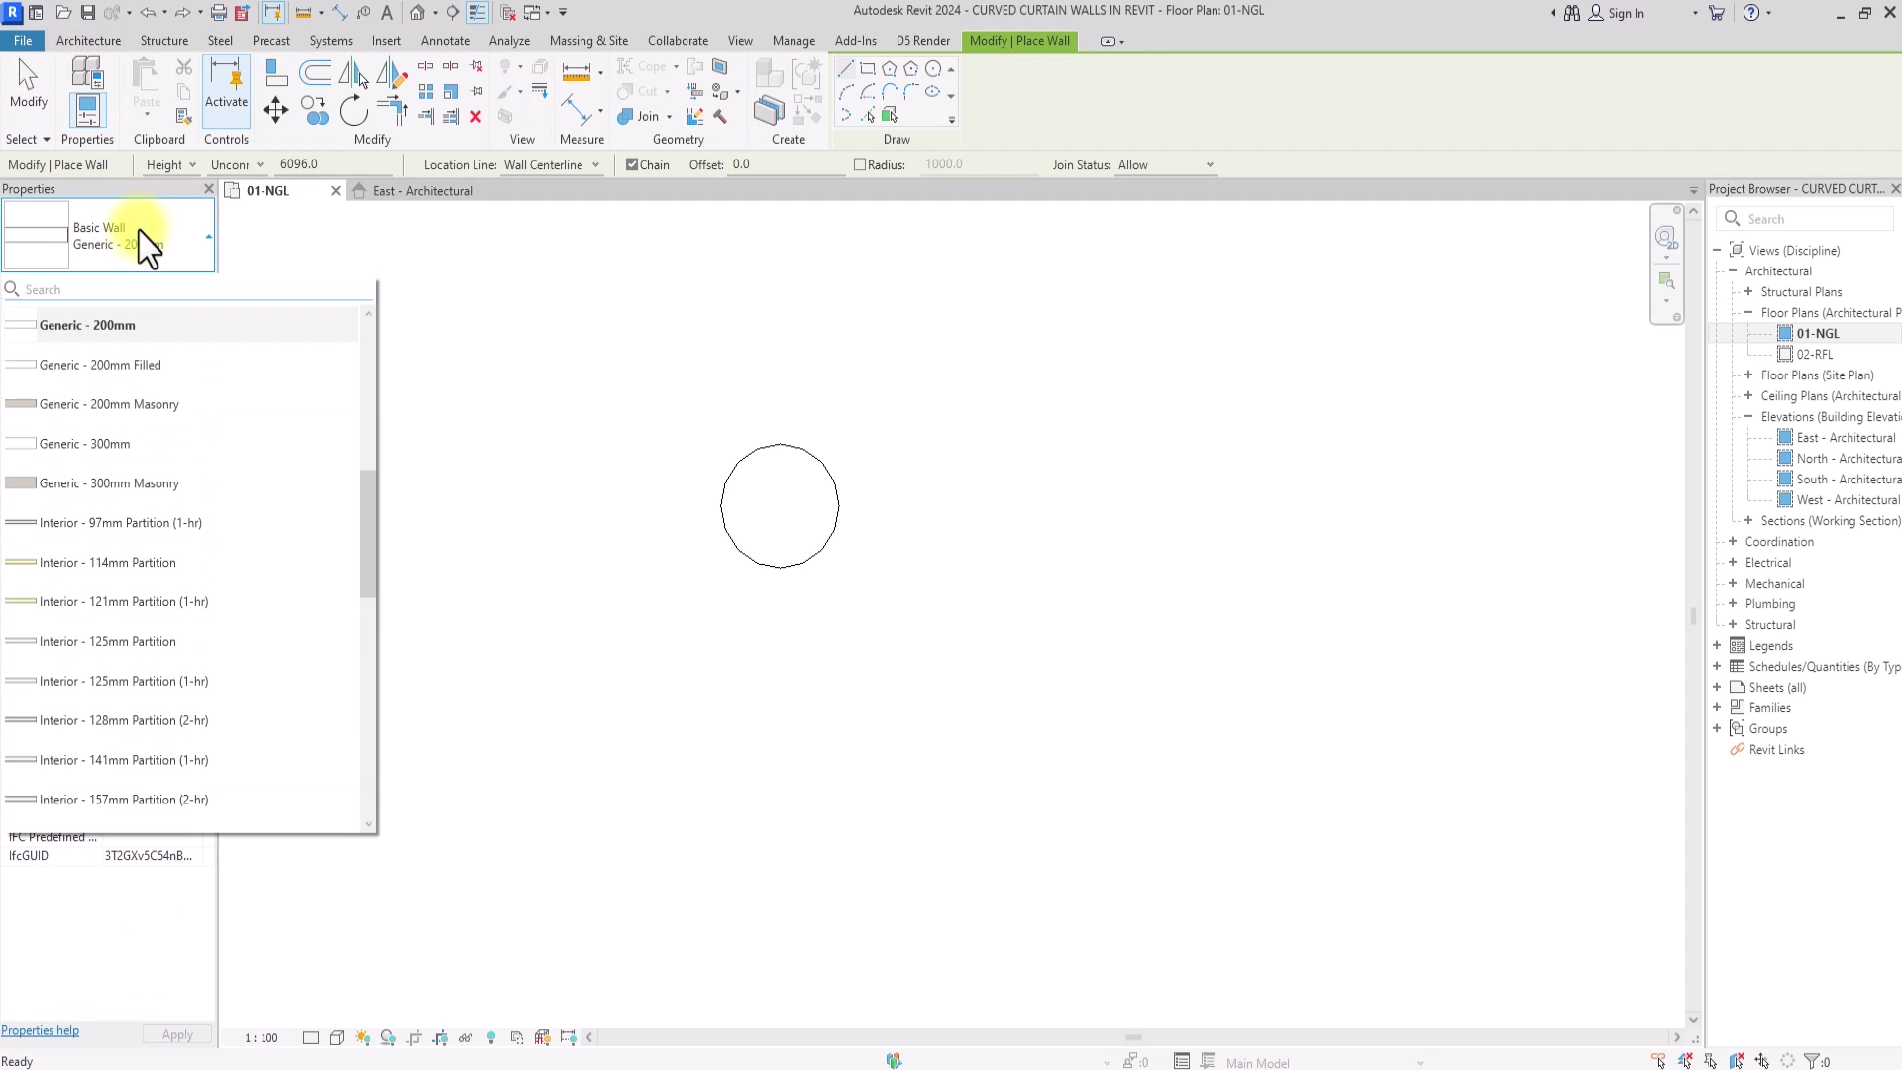
scroll(146, 247, down, 10)
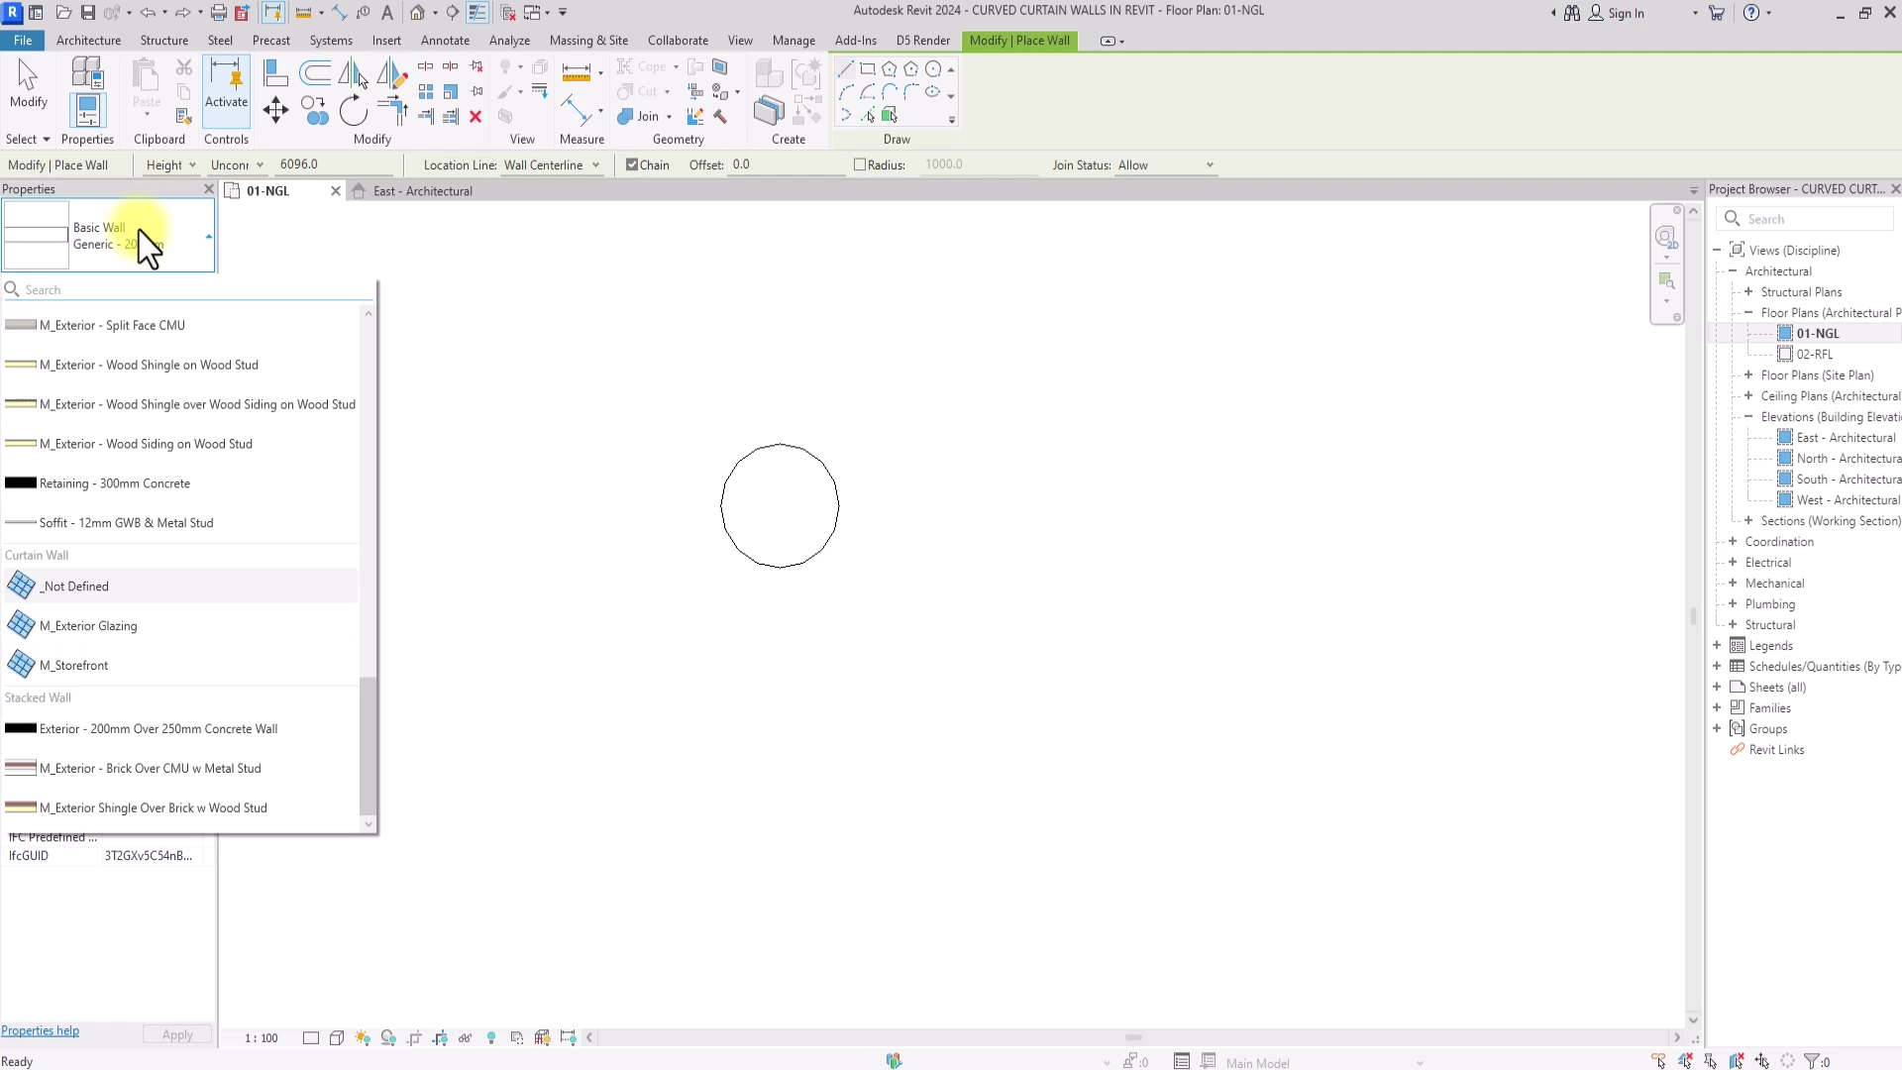
click(103, 584)
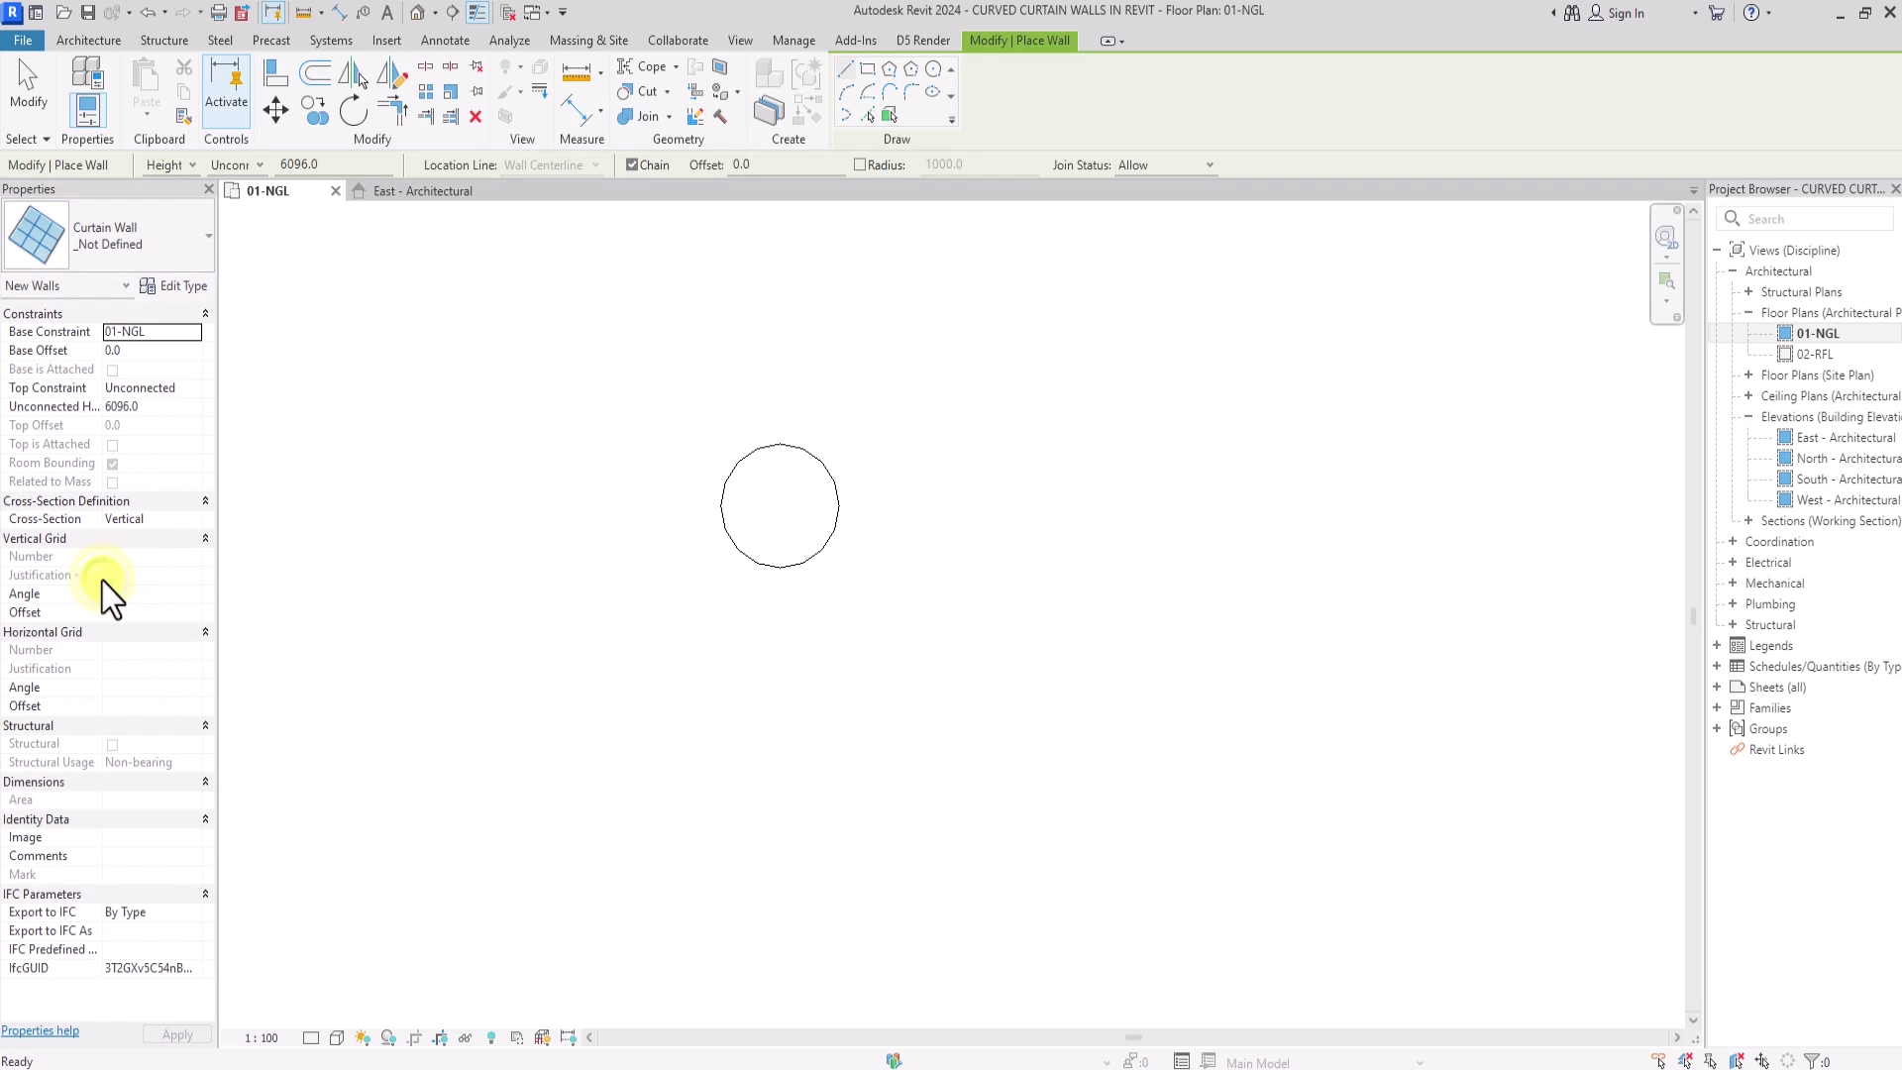
- Duplicate the curtain wall type and name the copy 01-CURTAIN WALL
click(185, 287)
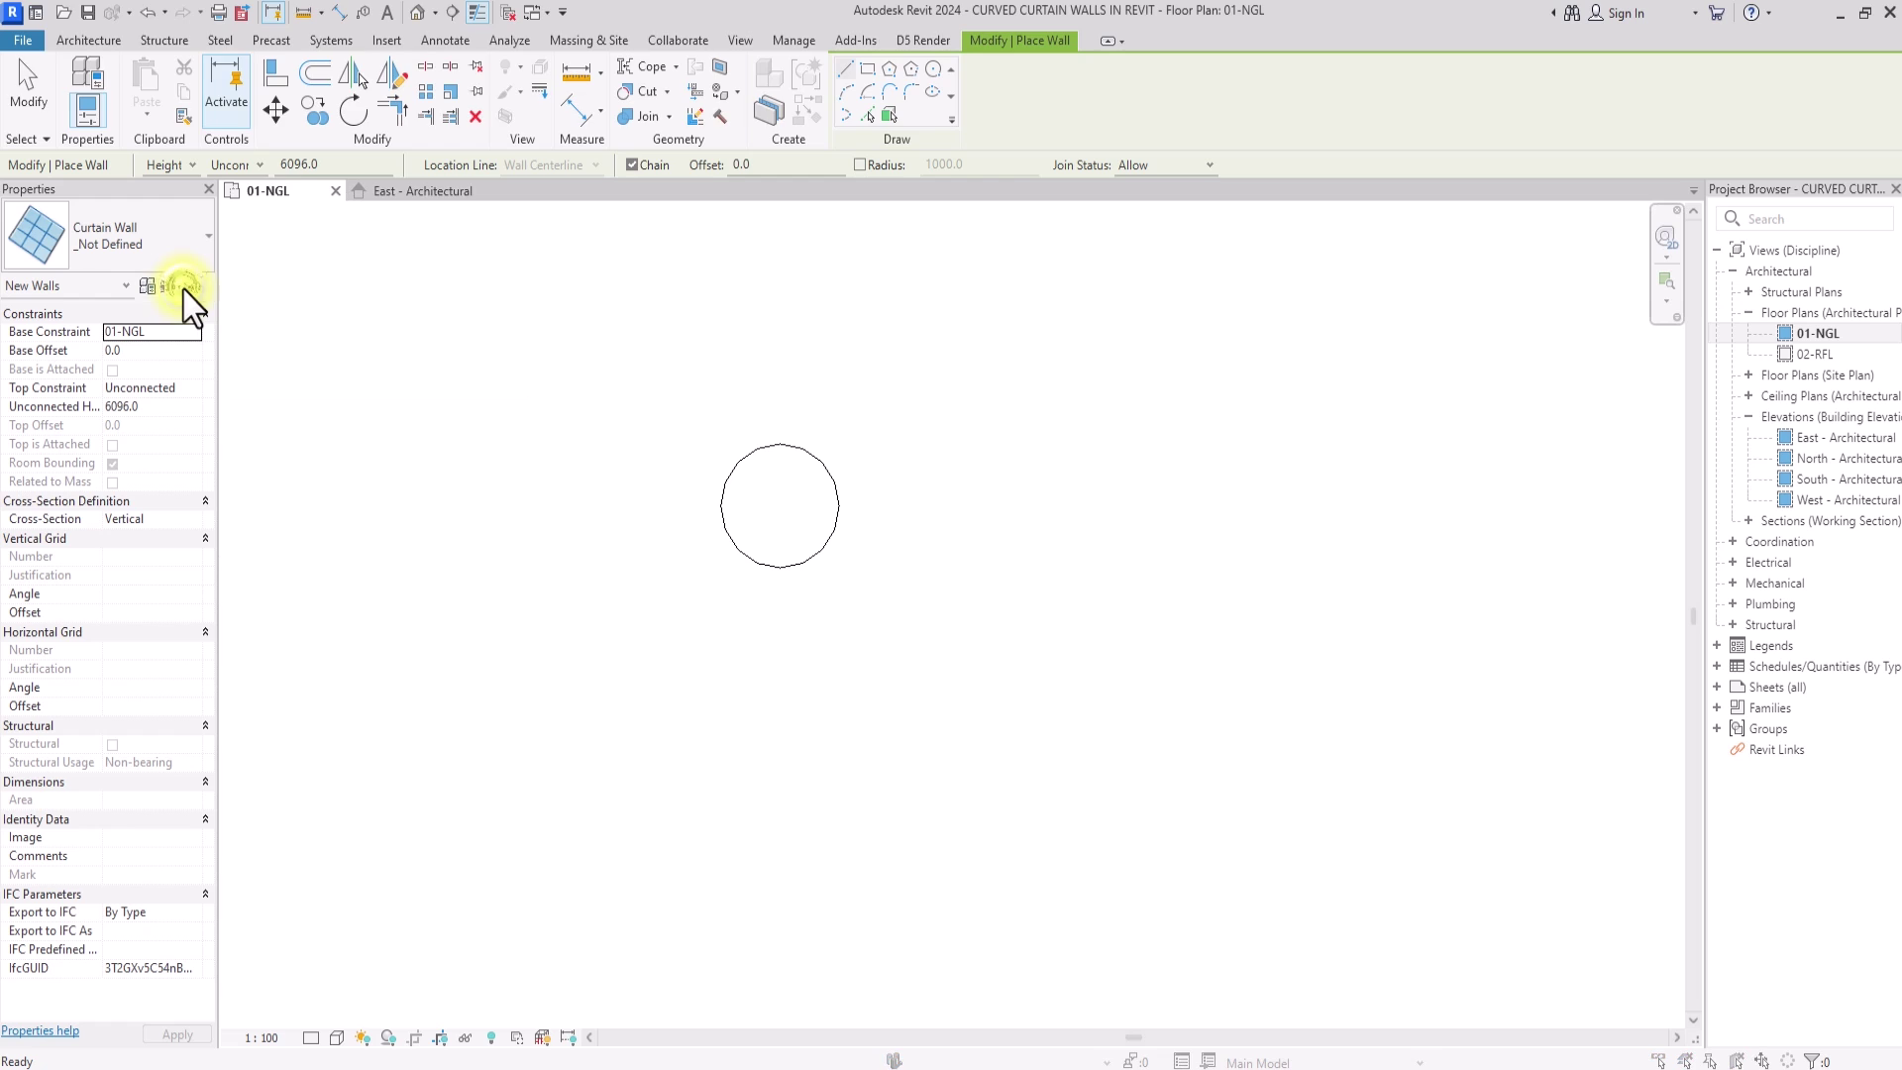
click(1425, 352)
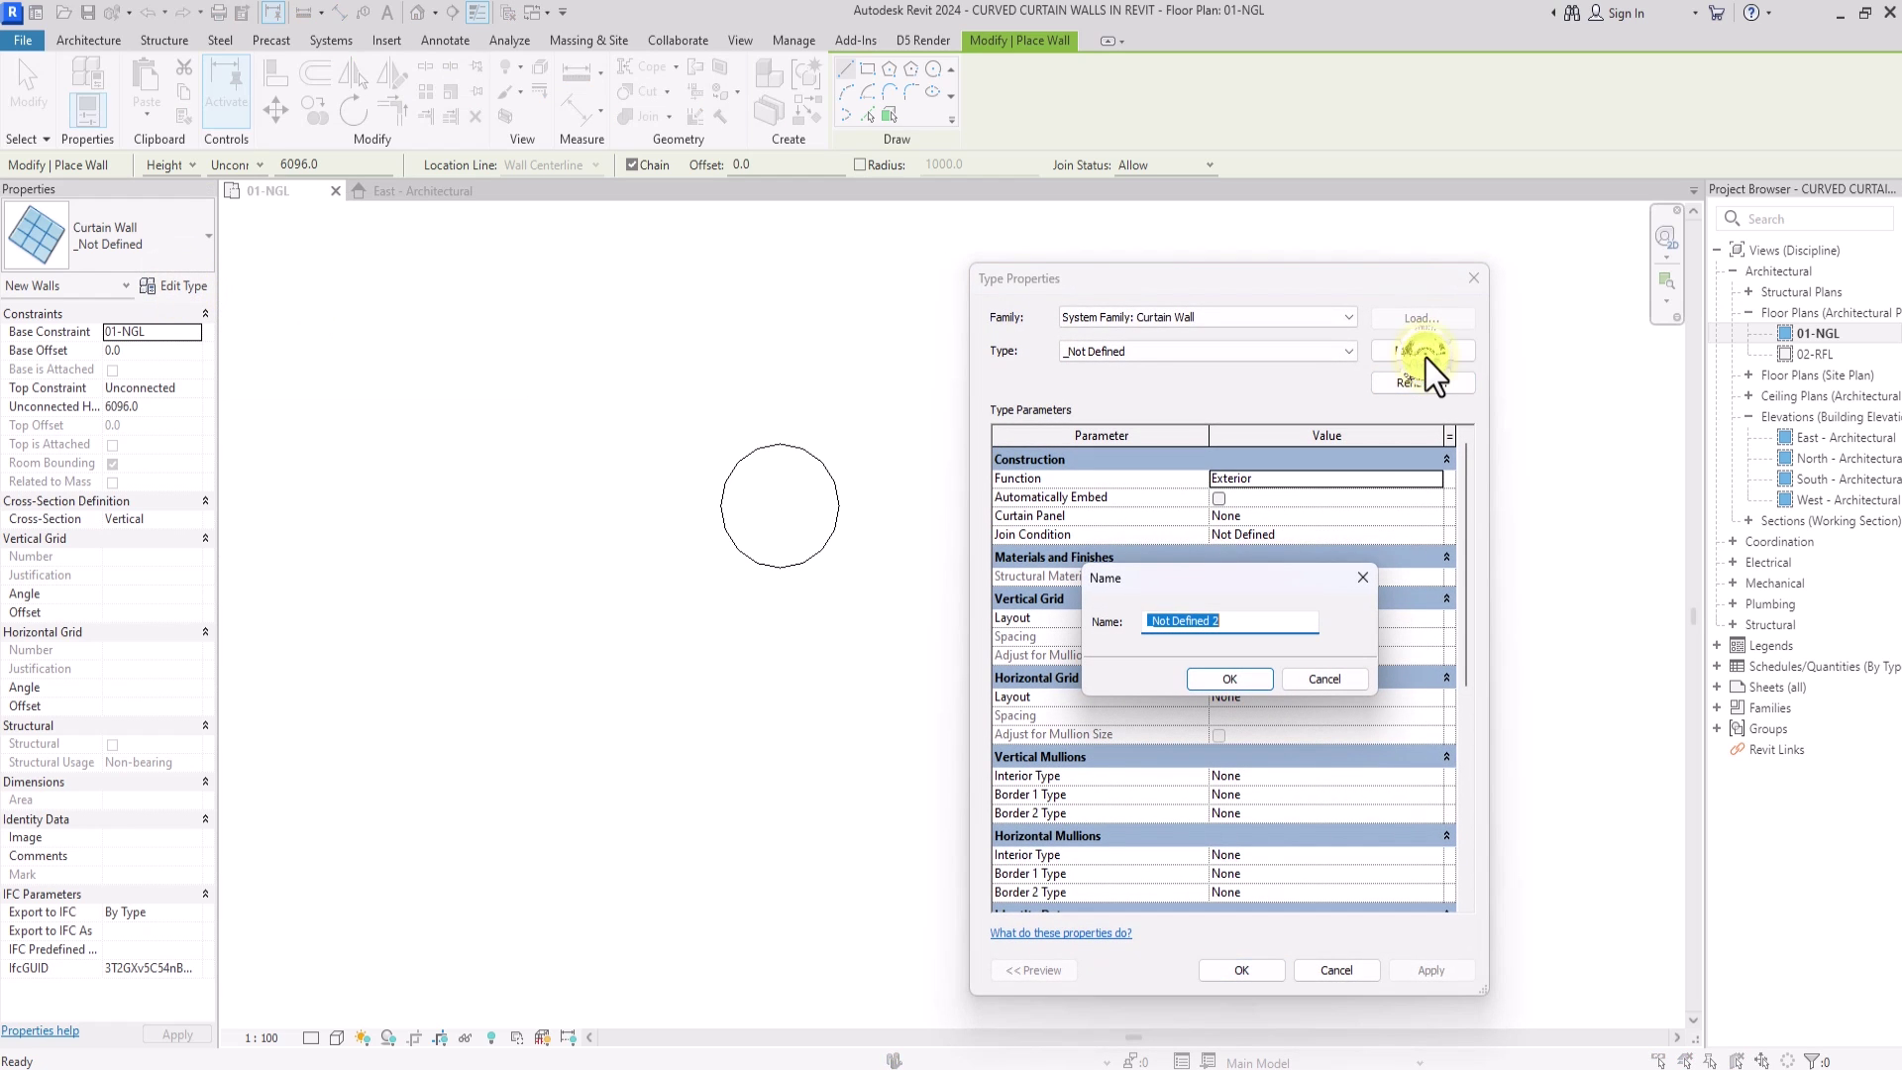
key(BackSpace)
text(01-CURTAIN WALL)
click(1219, 682)
- Set the curtain panel of the 01-CURTAIN WALL type to System Panel : Glazed
click(1434, 516)
click(1434, 516)
scroll(1407, 540, down, 3)
scroll(1349, 620, down, 3)
click(1299, 597)
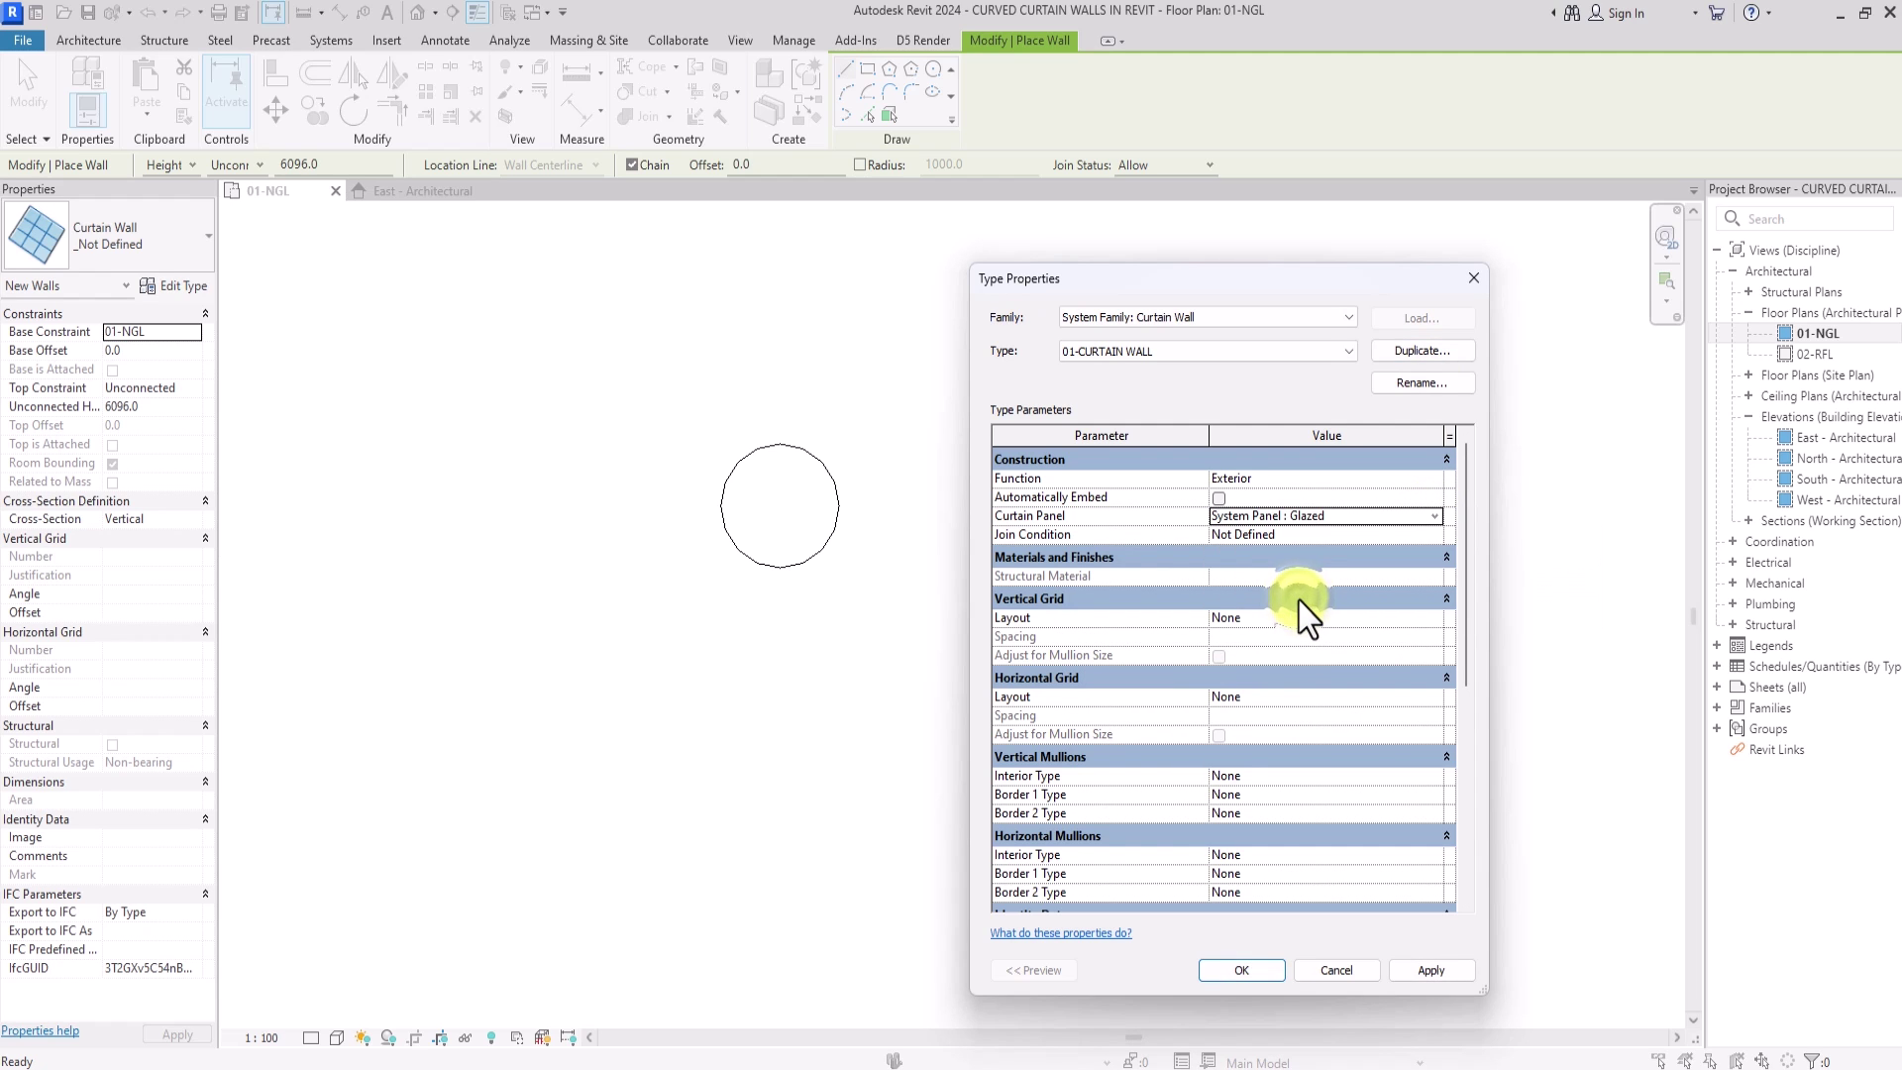
- Set both the vertical and the horizontal grid layouts of the curtain wall type to Fixed Distance
click(1431, 620)
click(1432, 621)
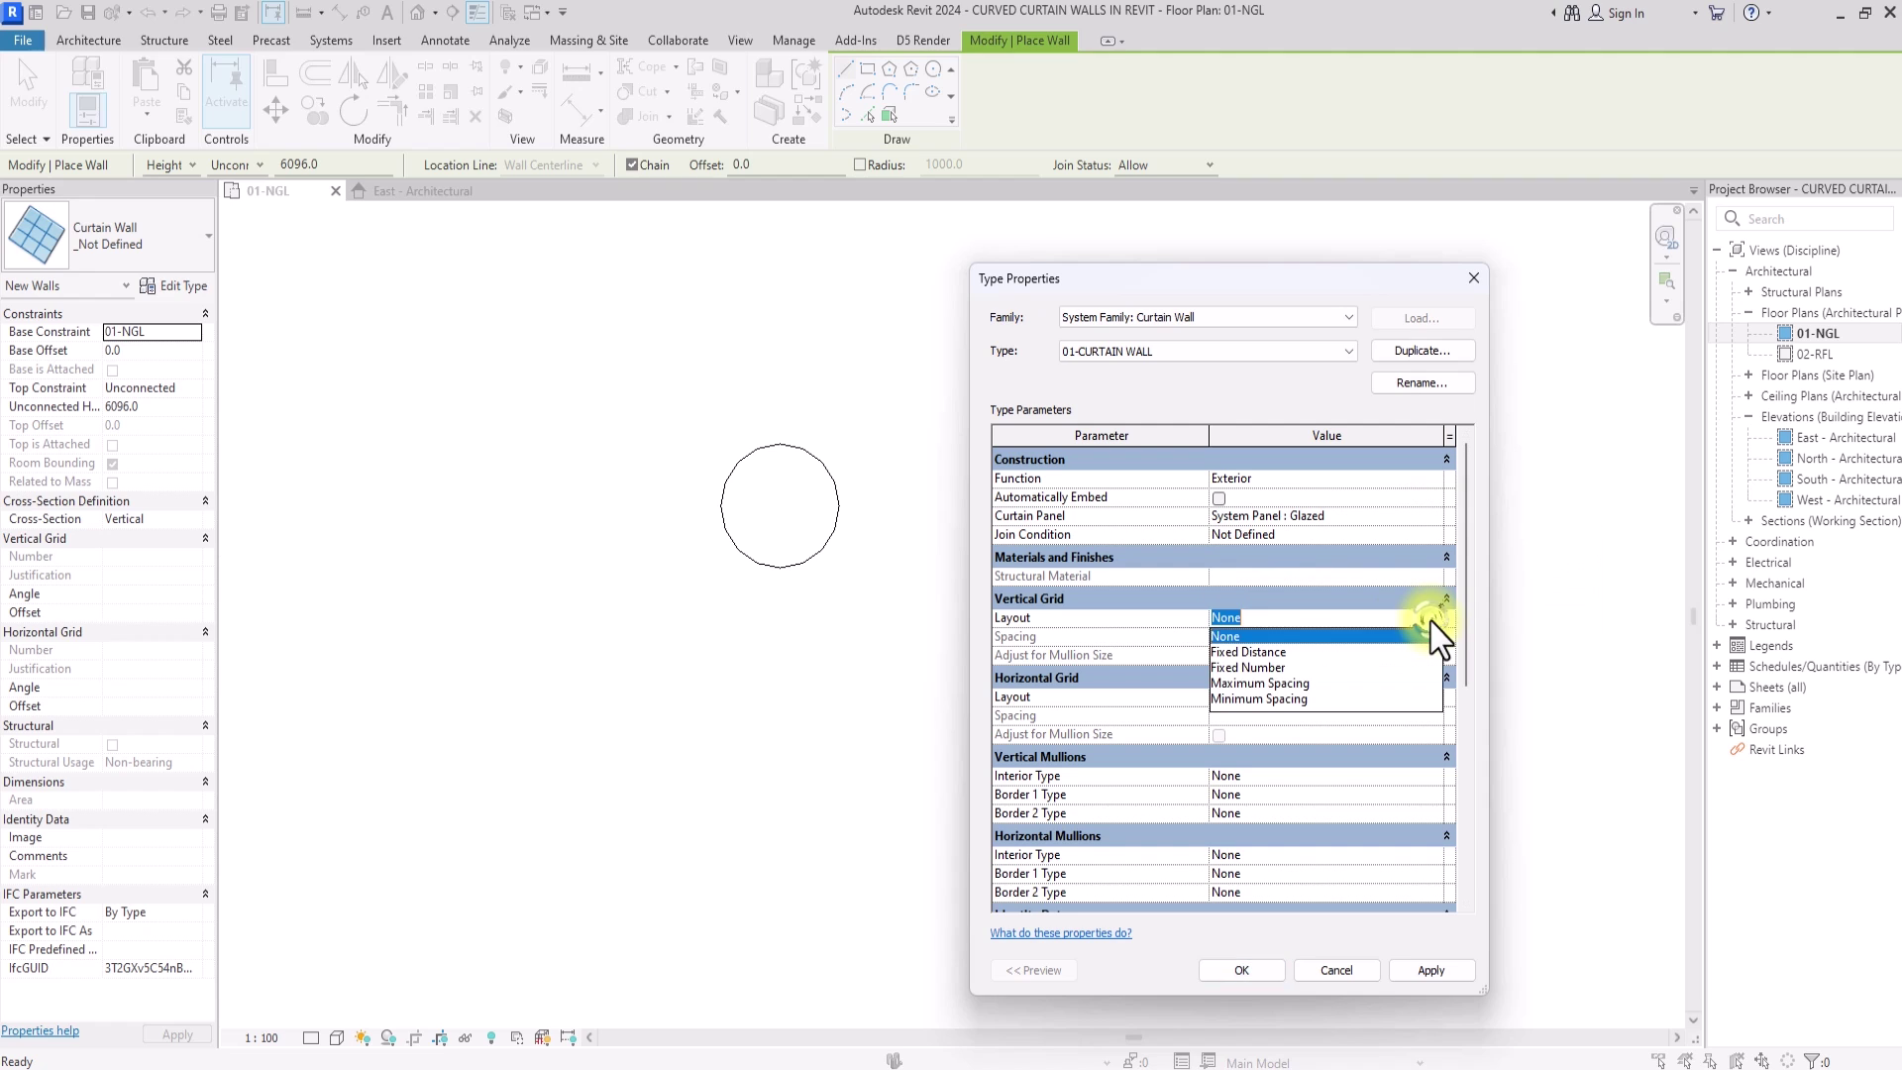
click(1274, 652)
click(1435, 698)
click(1435, 698)
click(1268, 734)
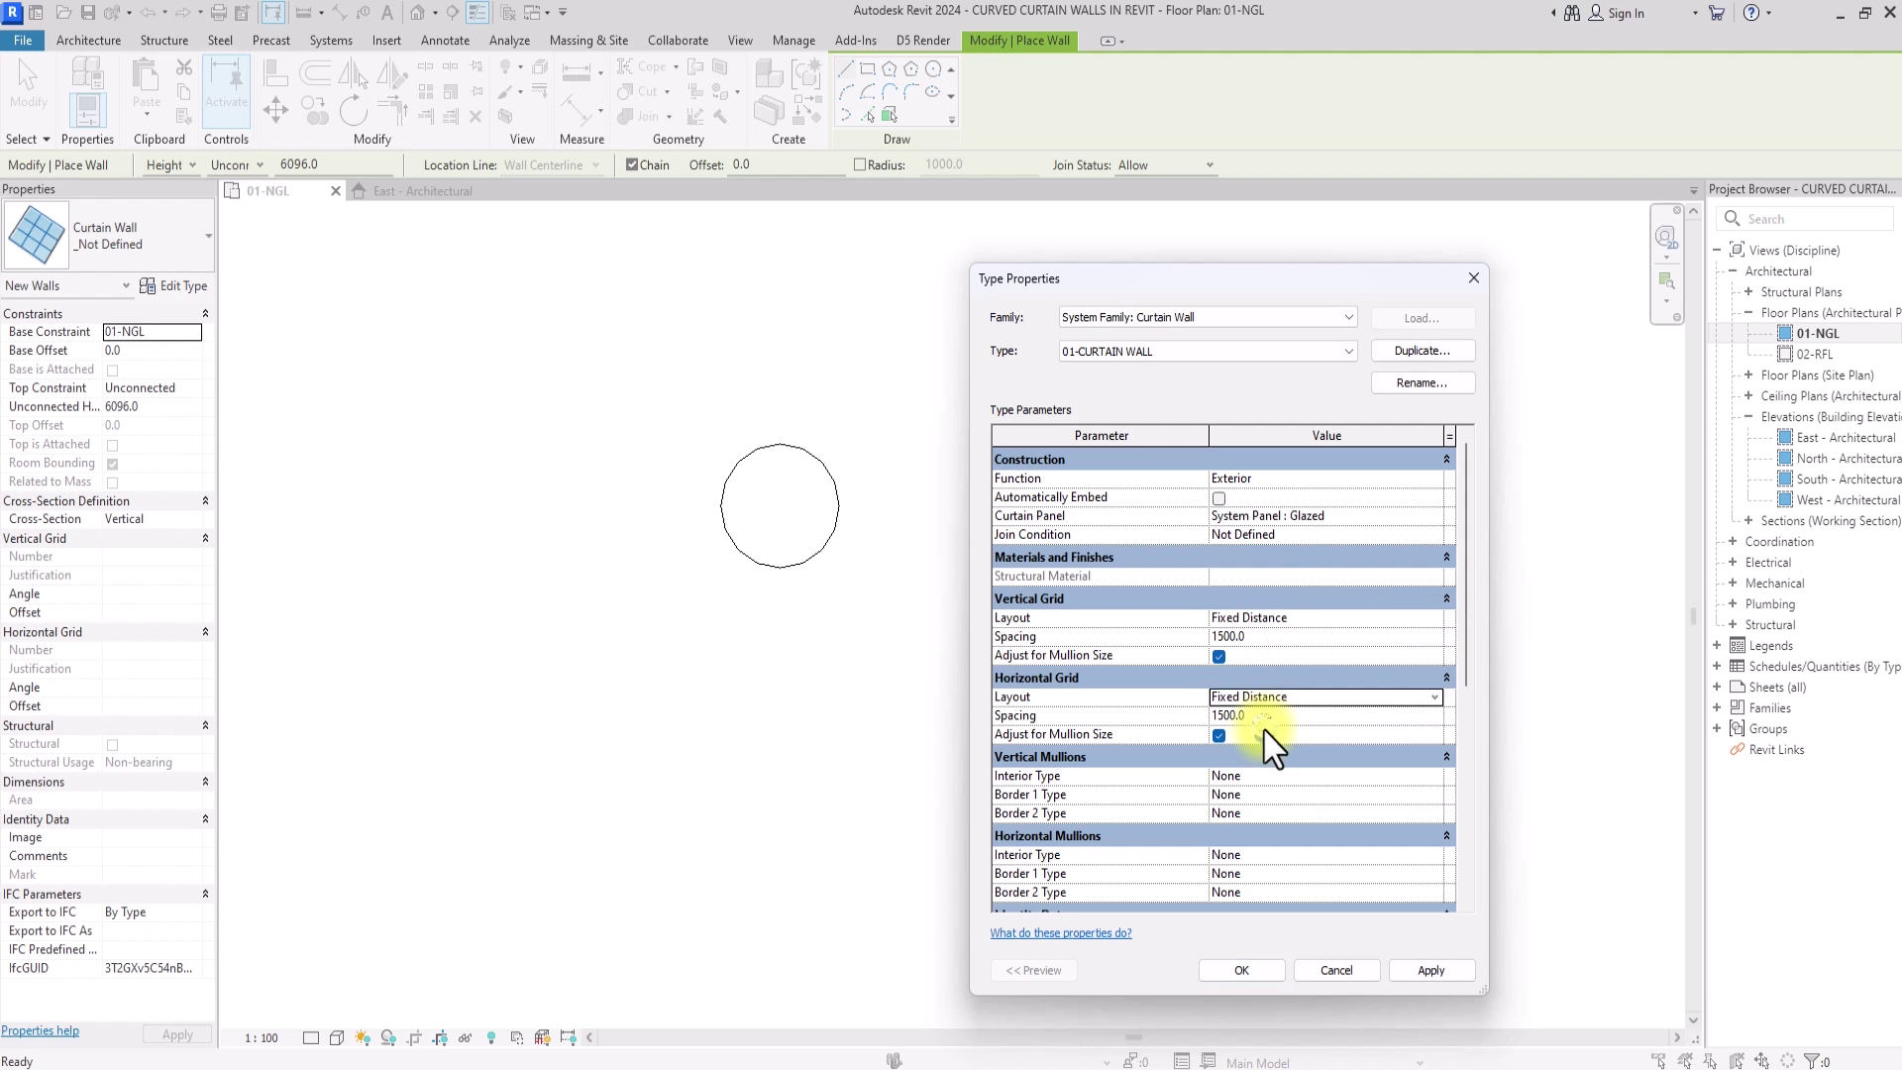
- Set the vertical grid spacing of the curtain wall type to 900 mm
click(1282, 638)
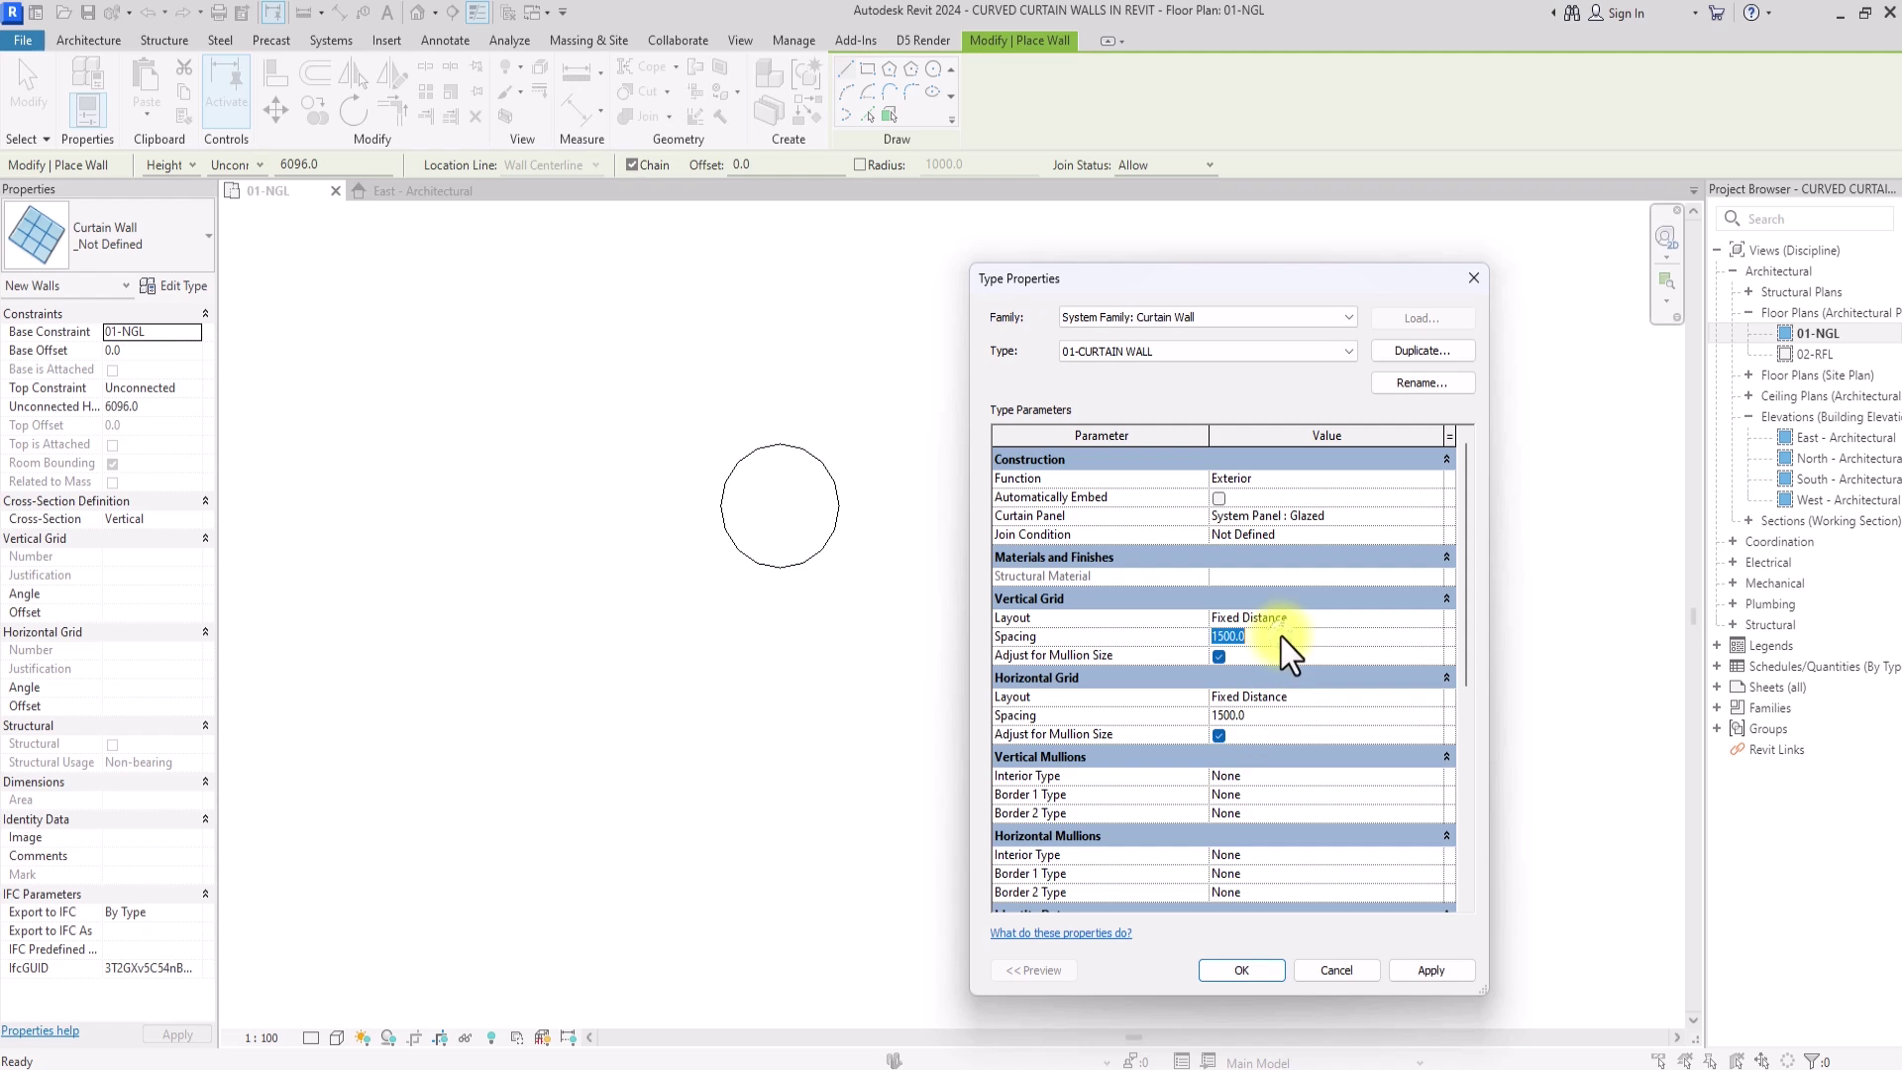
text(900)
click(1284, 717)
- Assign the 65 x 125mm rectangular mullion to the interior, border 1 and border 2 vertical mullions
click(1434, 778)
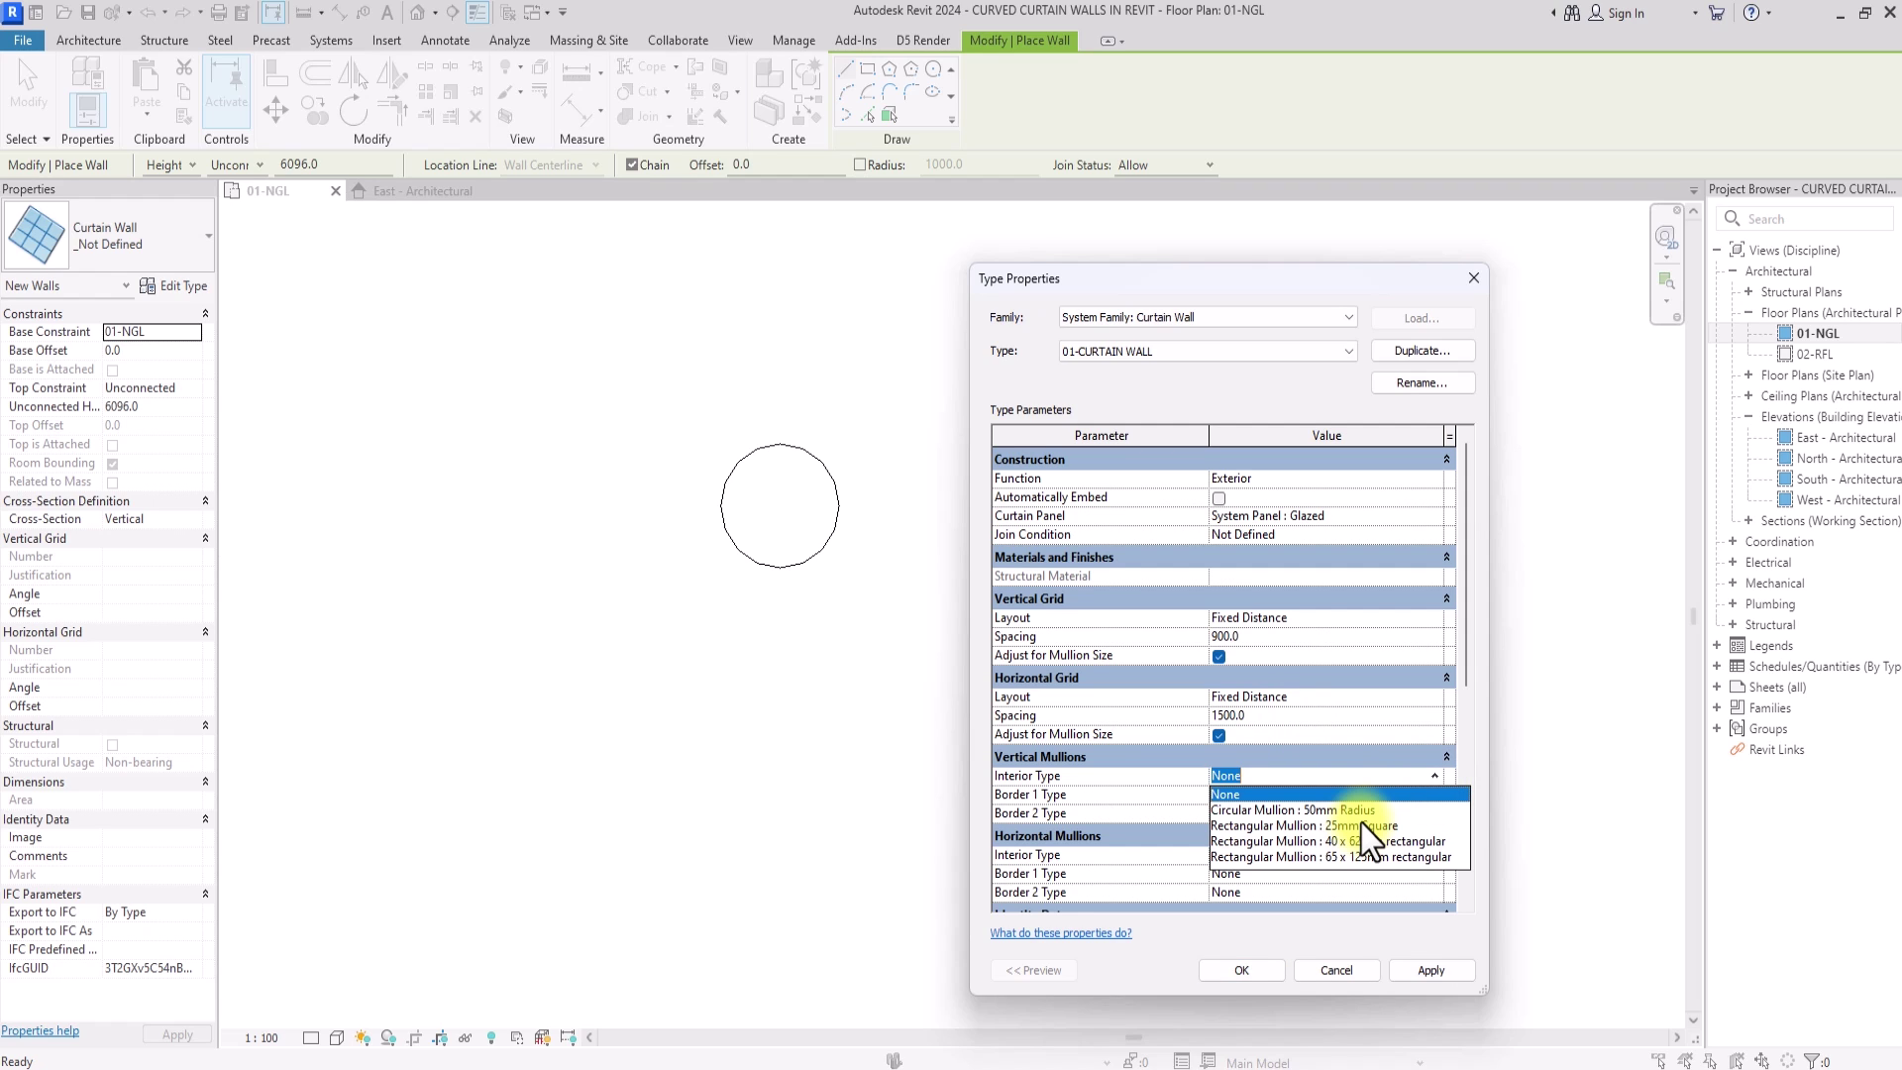
click(1360, 858)
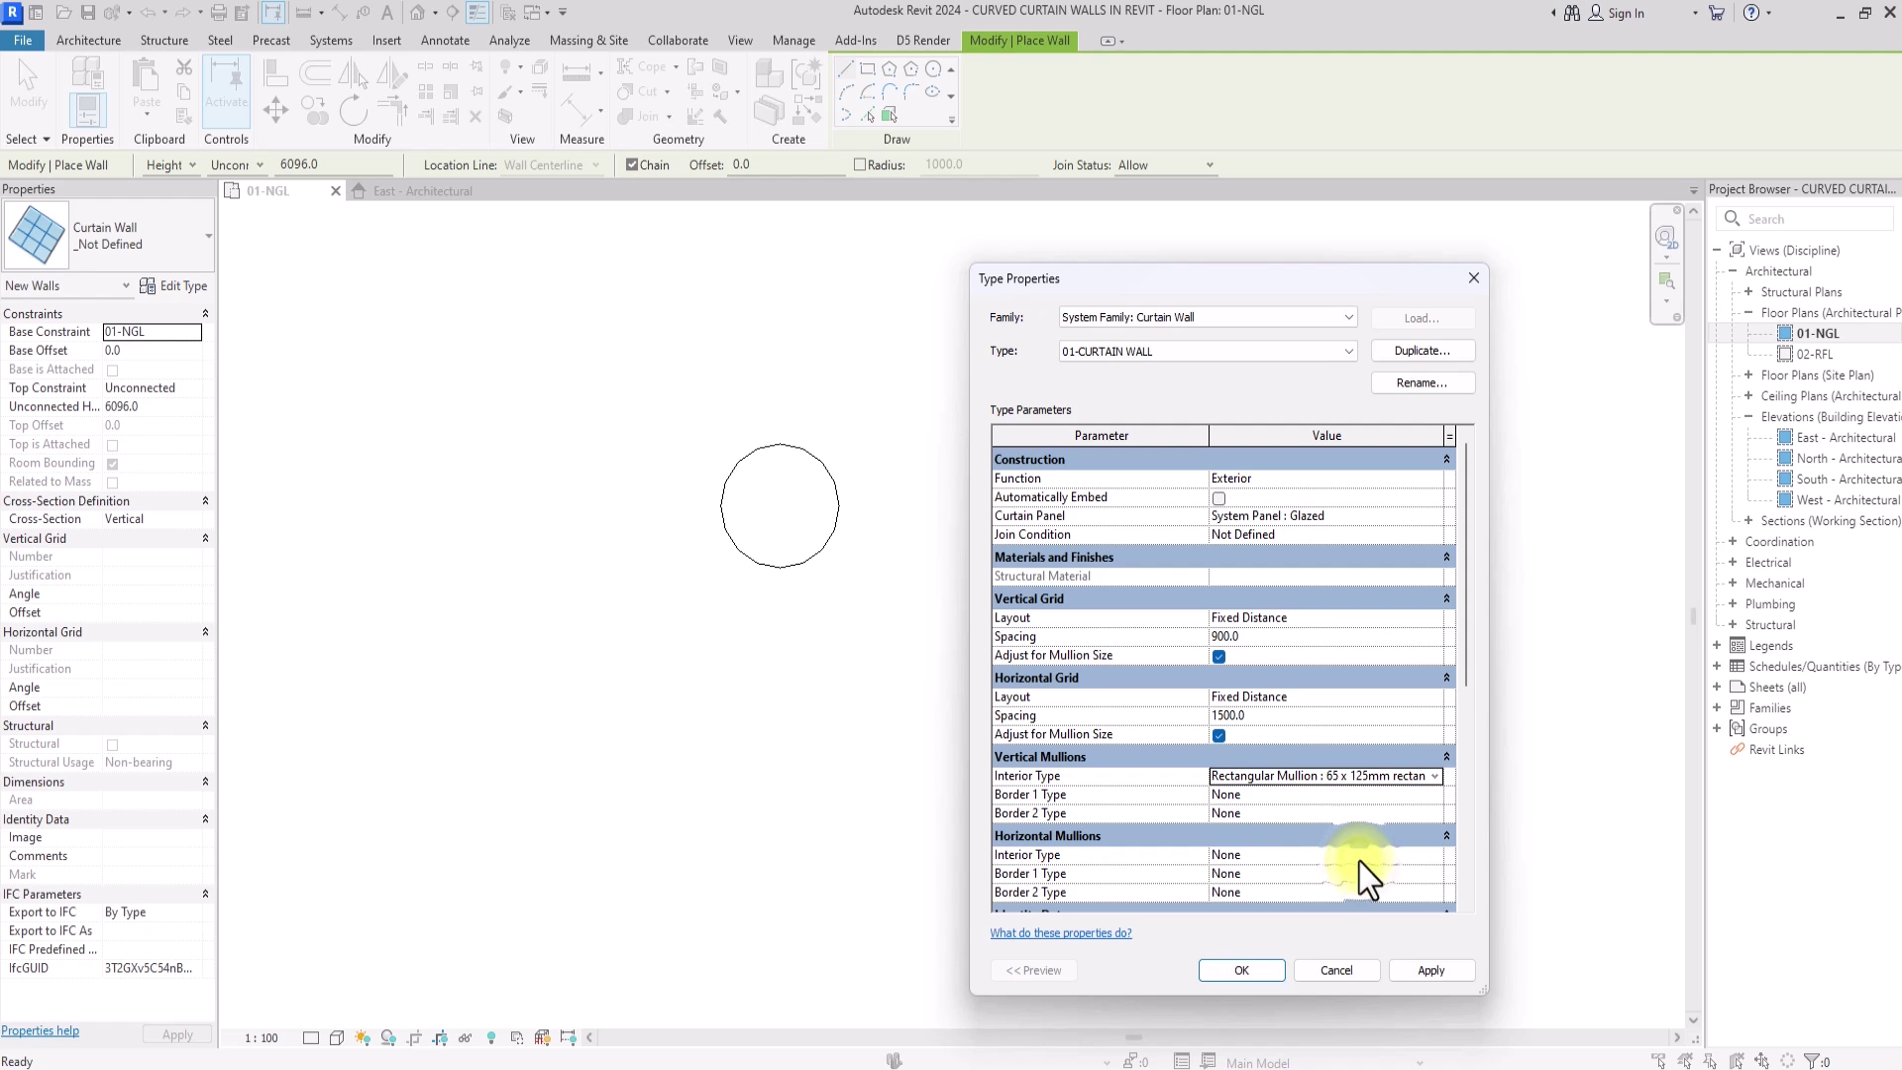
click(1435, 795)
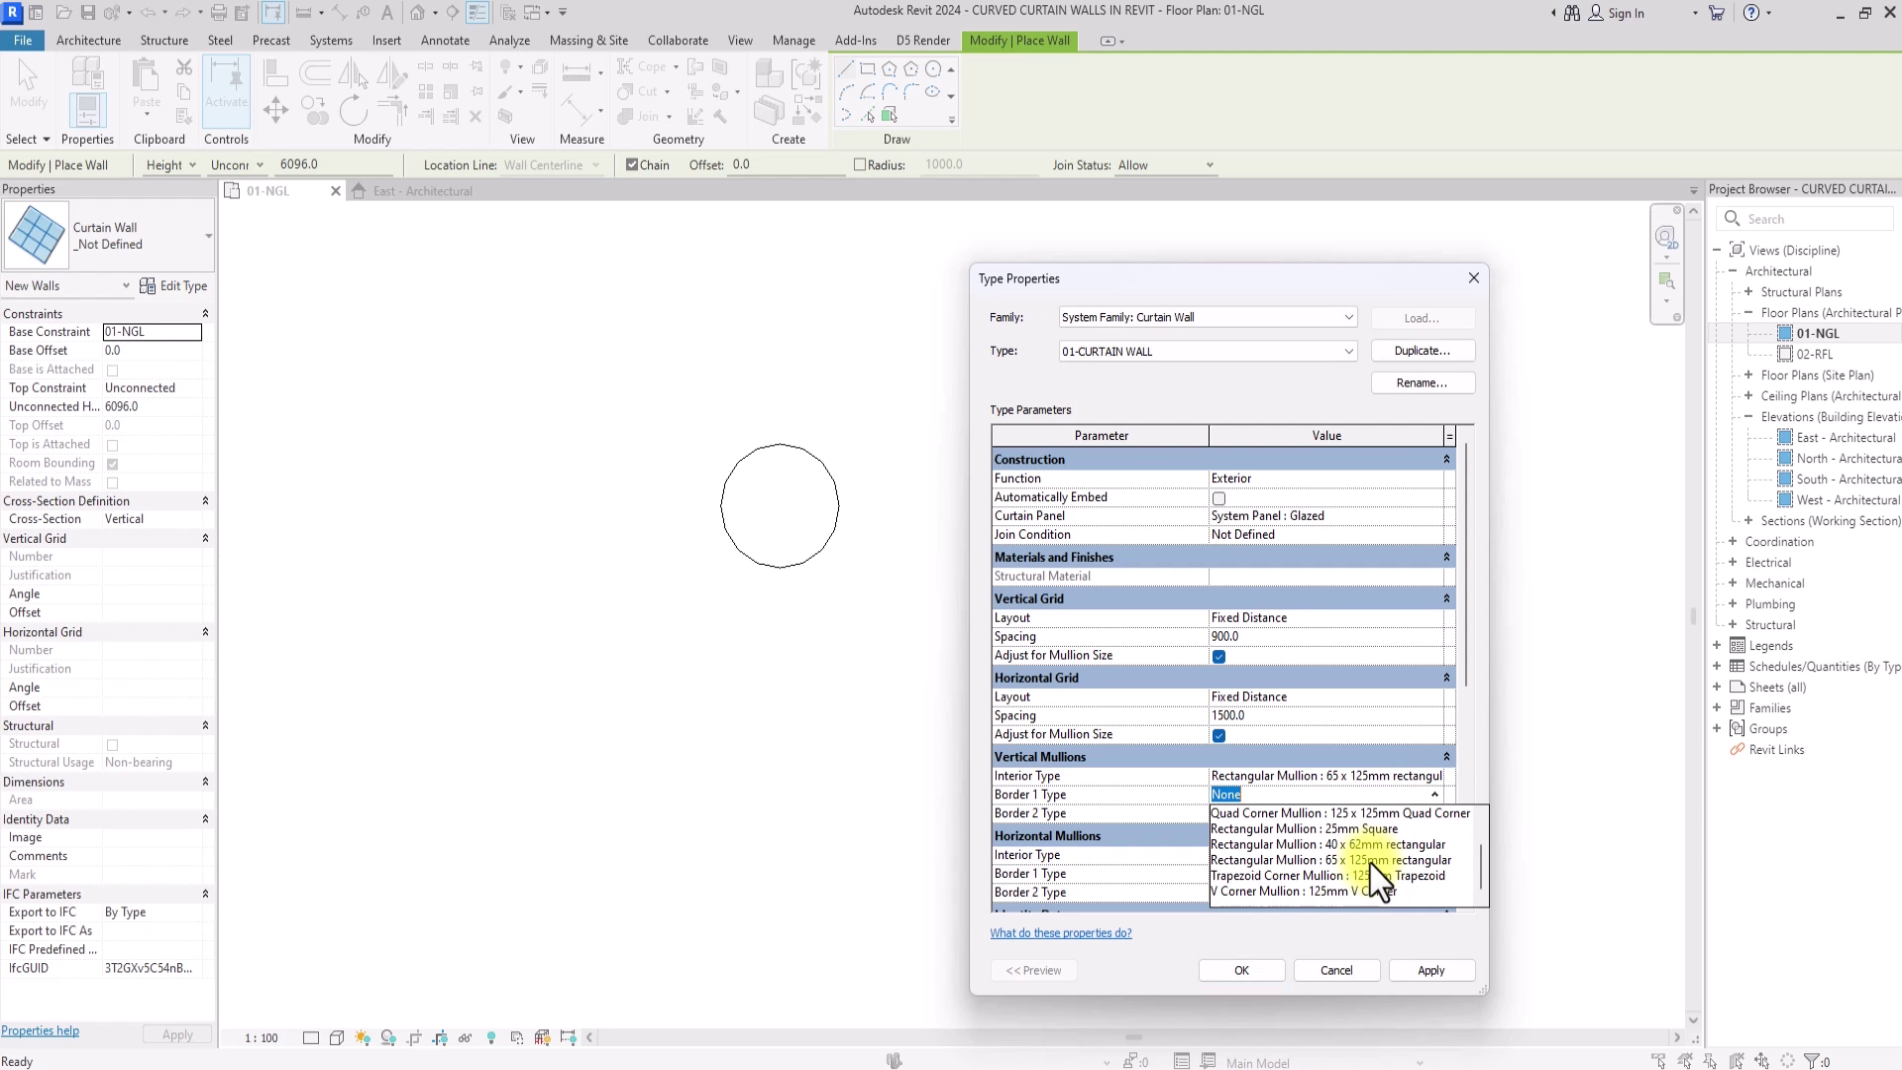
click(1371, 861)
click(1434, 813)
click(1367, 878)
- Assign the 65 x 125mm rectangular mullion to the interior and both border horizontal mullions, and apply the type changes
click(1434, 854)
click(1367, 920)
click(1435, 874)
click(1367, 964)
click(1435, 854)
click(1345, 937)
click(1435, 891)
click(1343, 981)
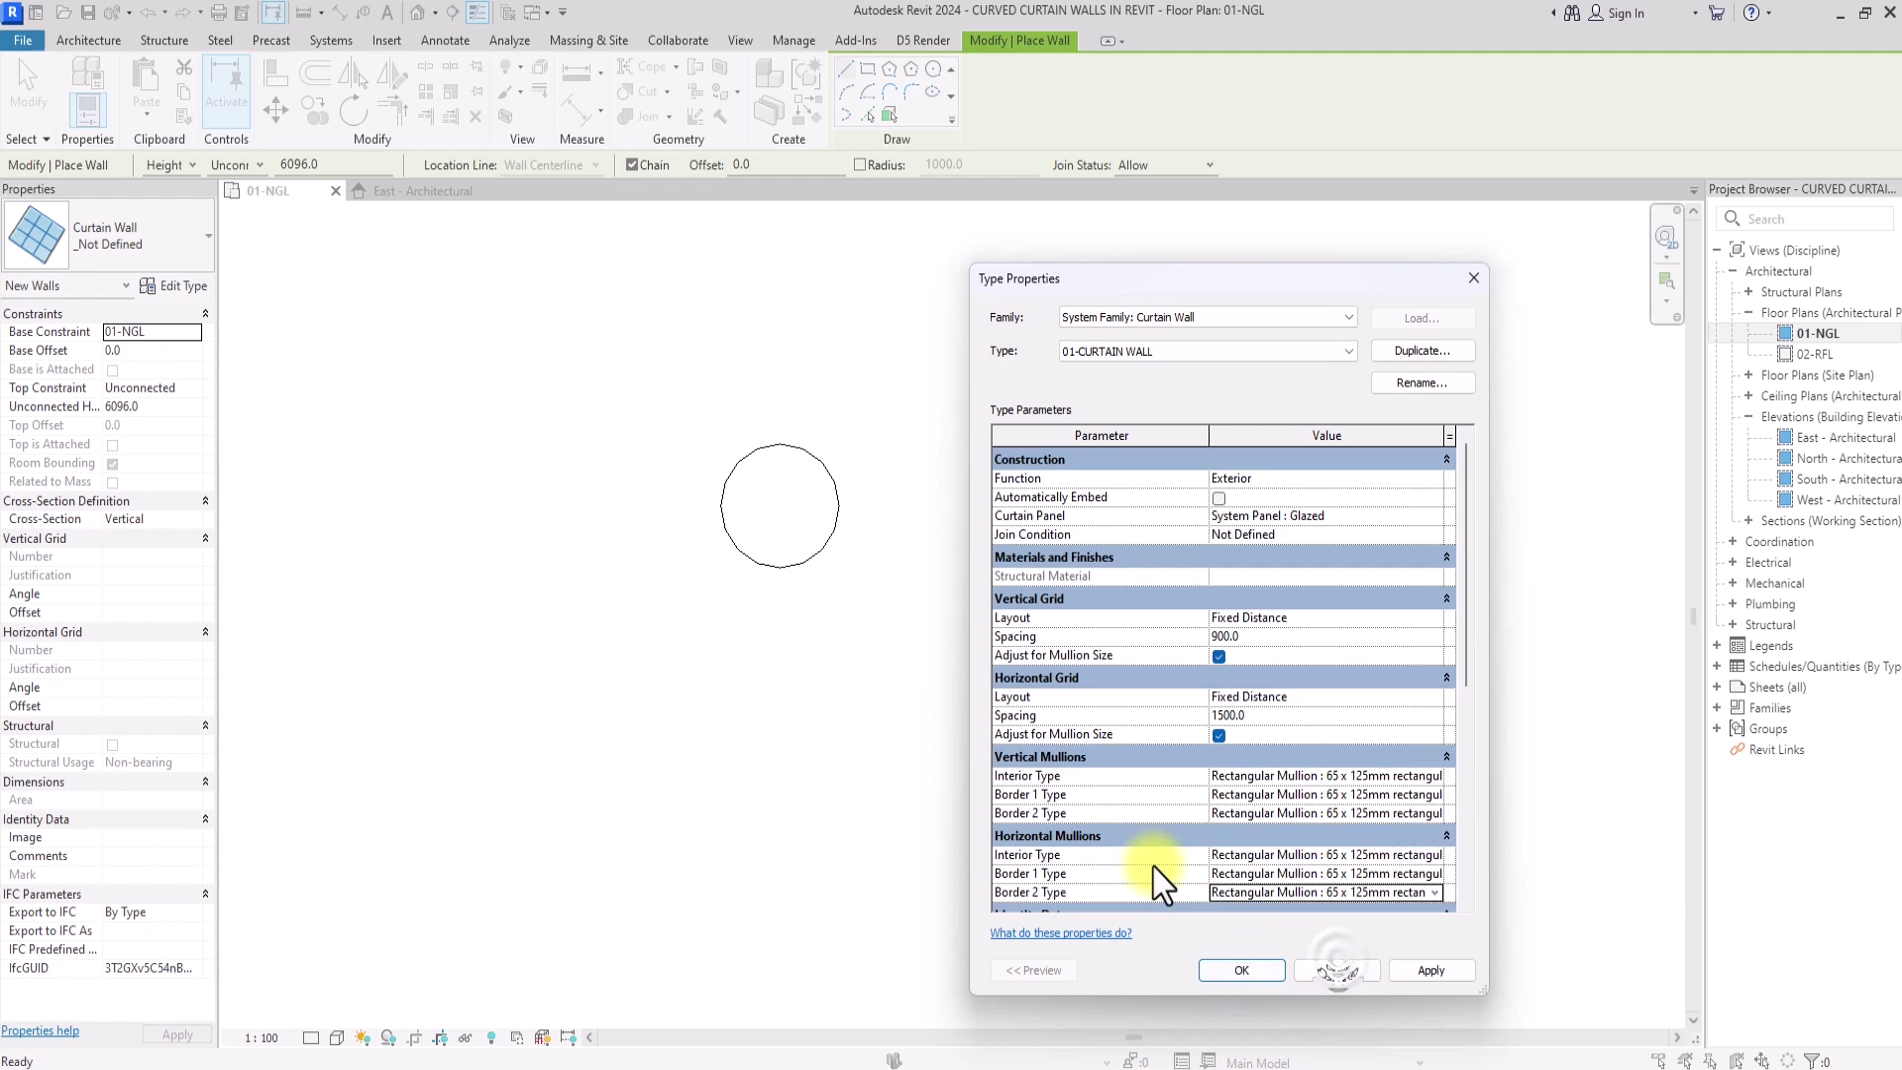
scroll(1153, 866, down, 3)
click(1427, 970)
click(1241, 970)
- Draw a 180° curtain wall arc with a 4000 mm radius along the lower half of the circle, using the Start-End-Radius Arc
scroll(734, 501, up, 3)
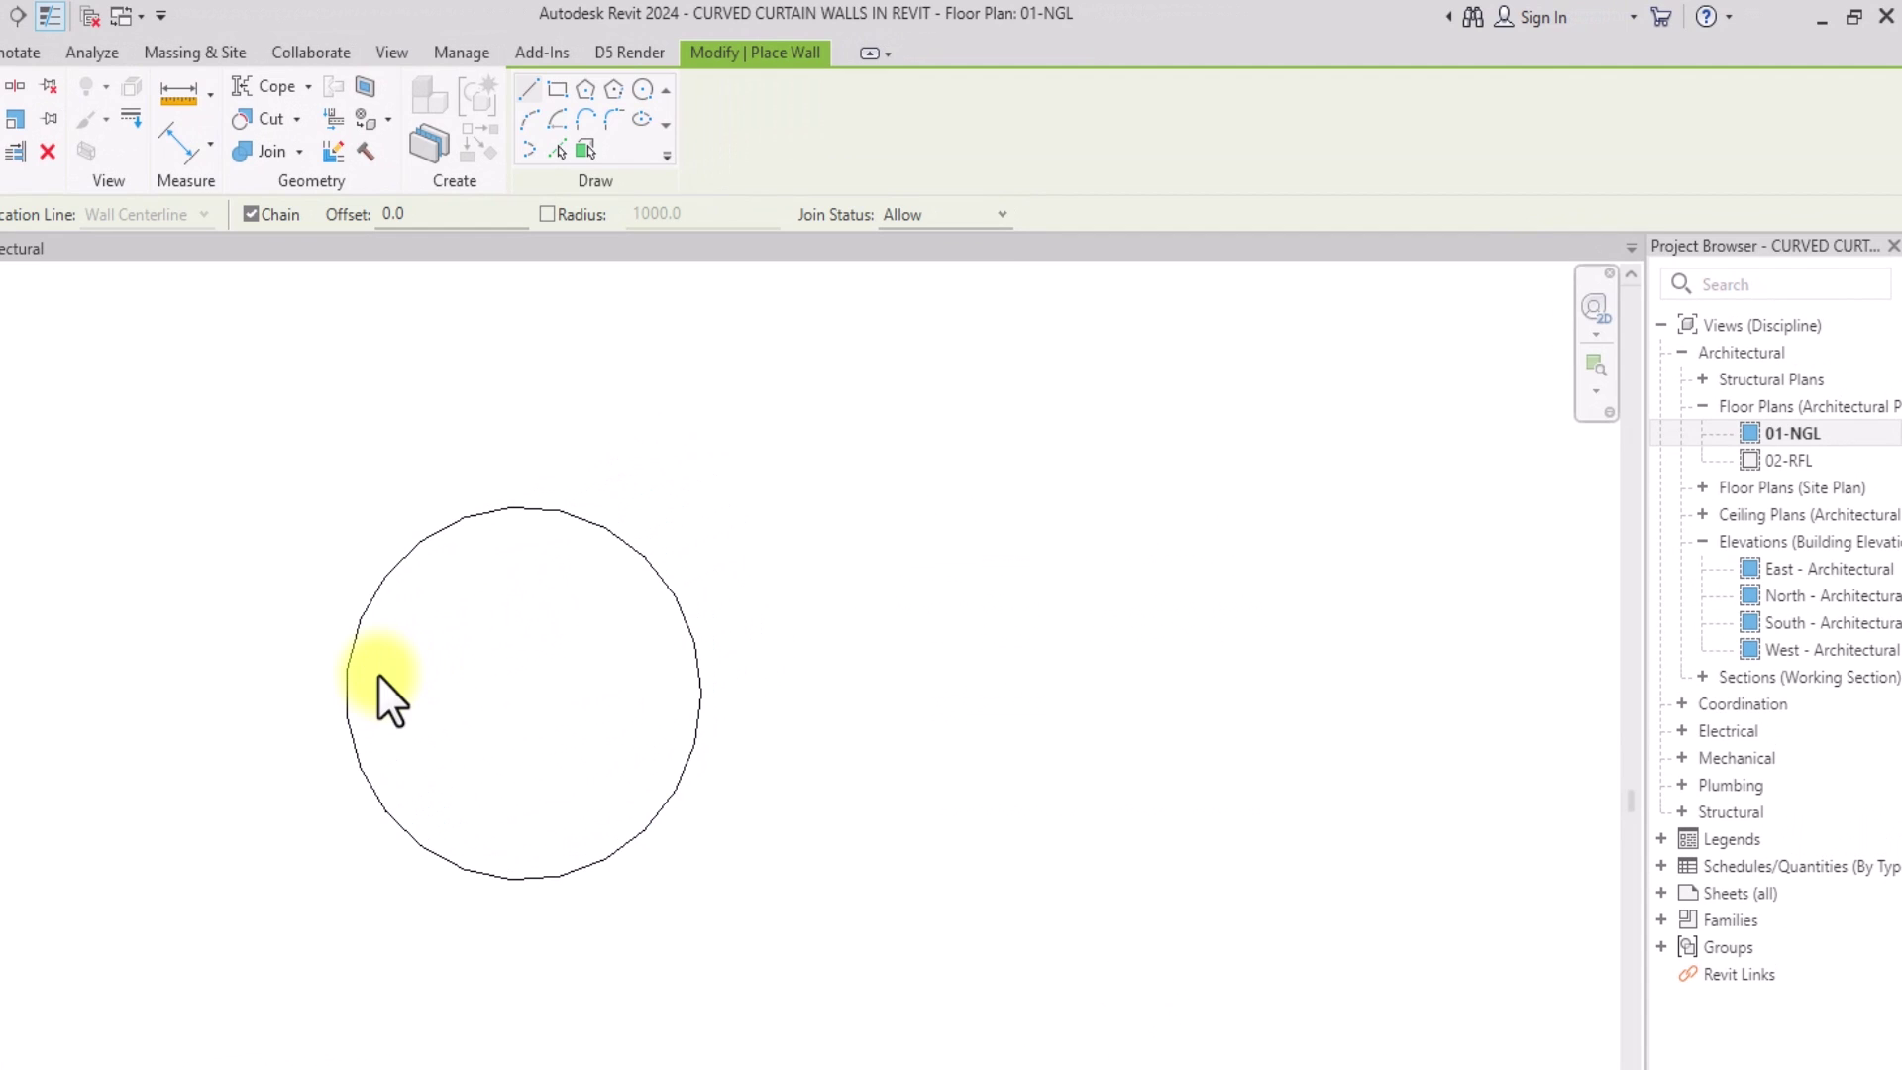
click(529, 117)
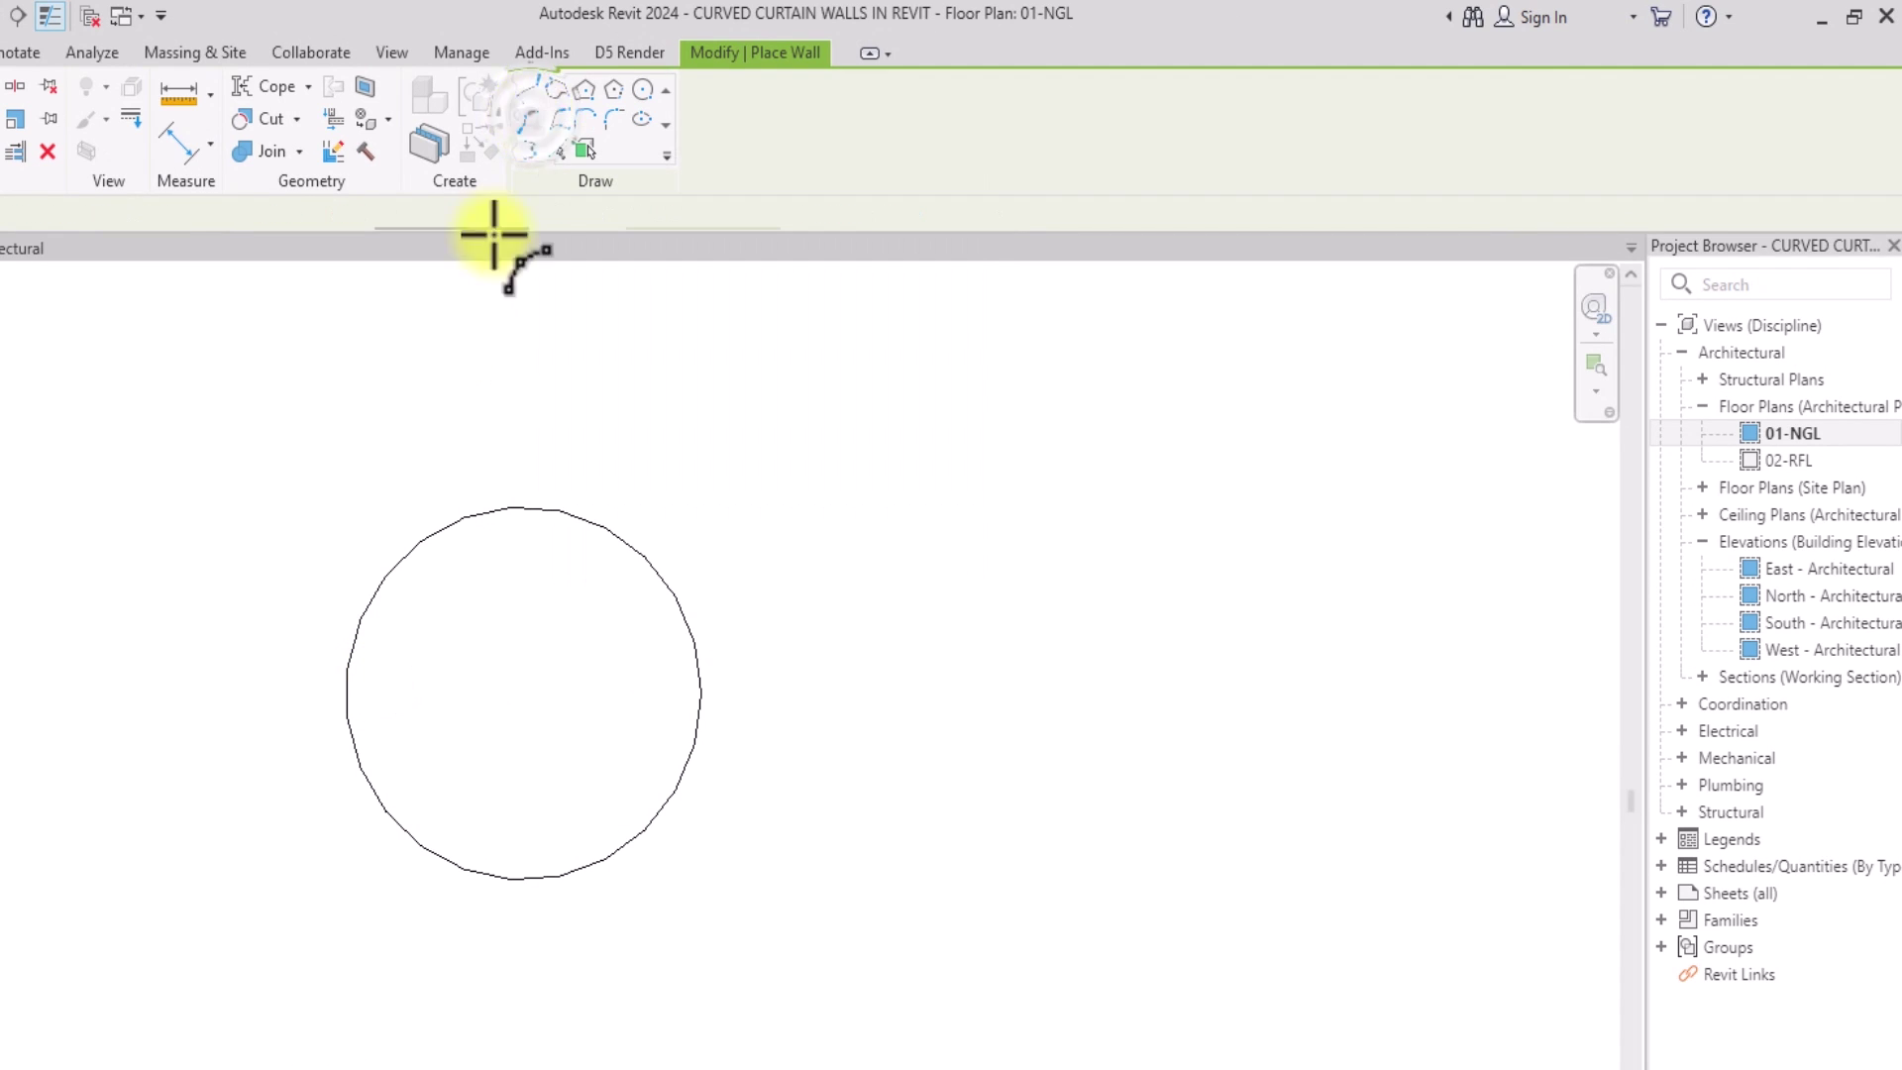
click(346, 693)
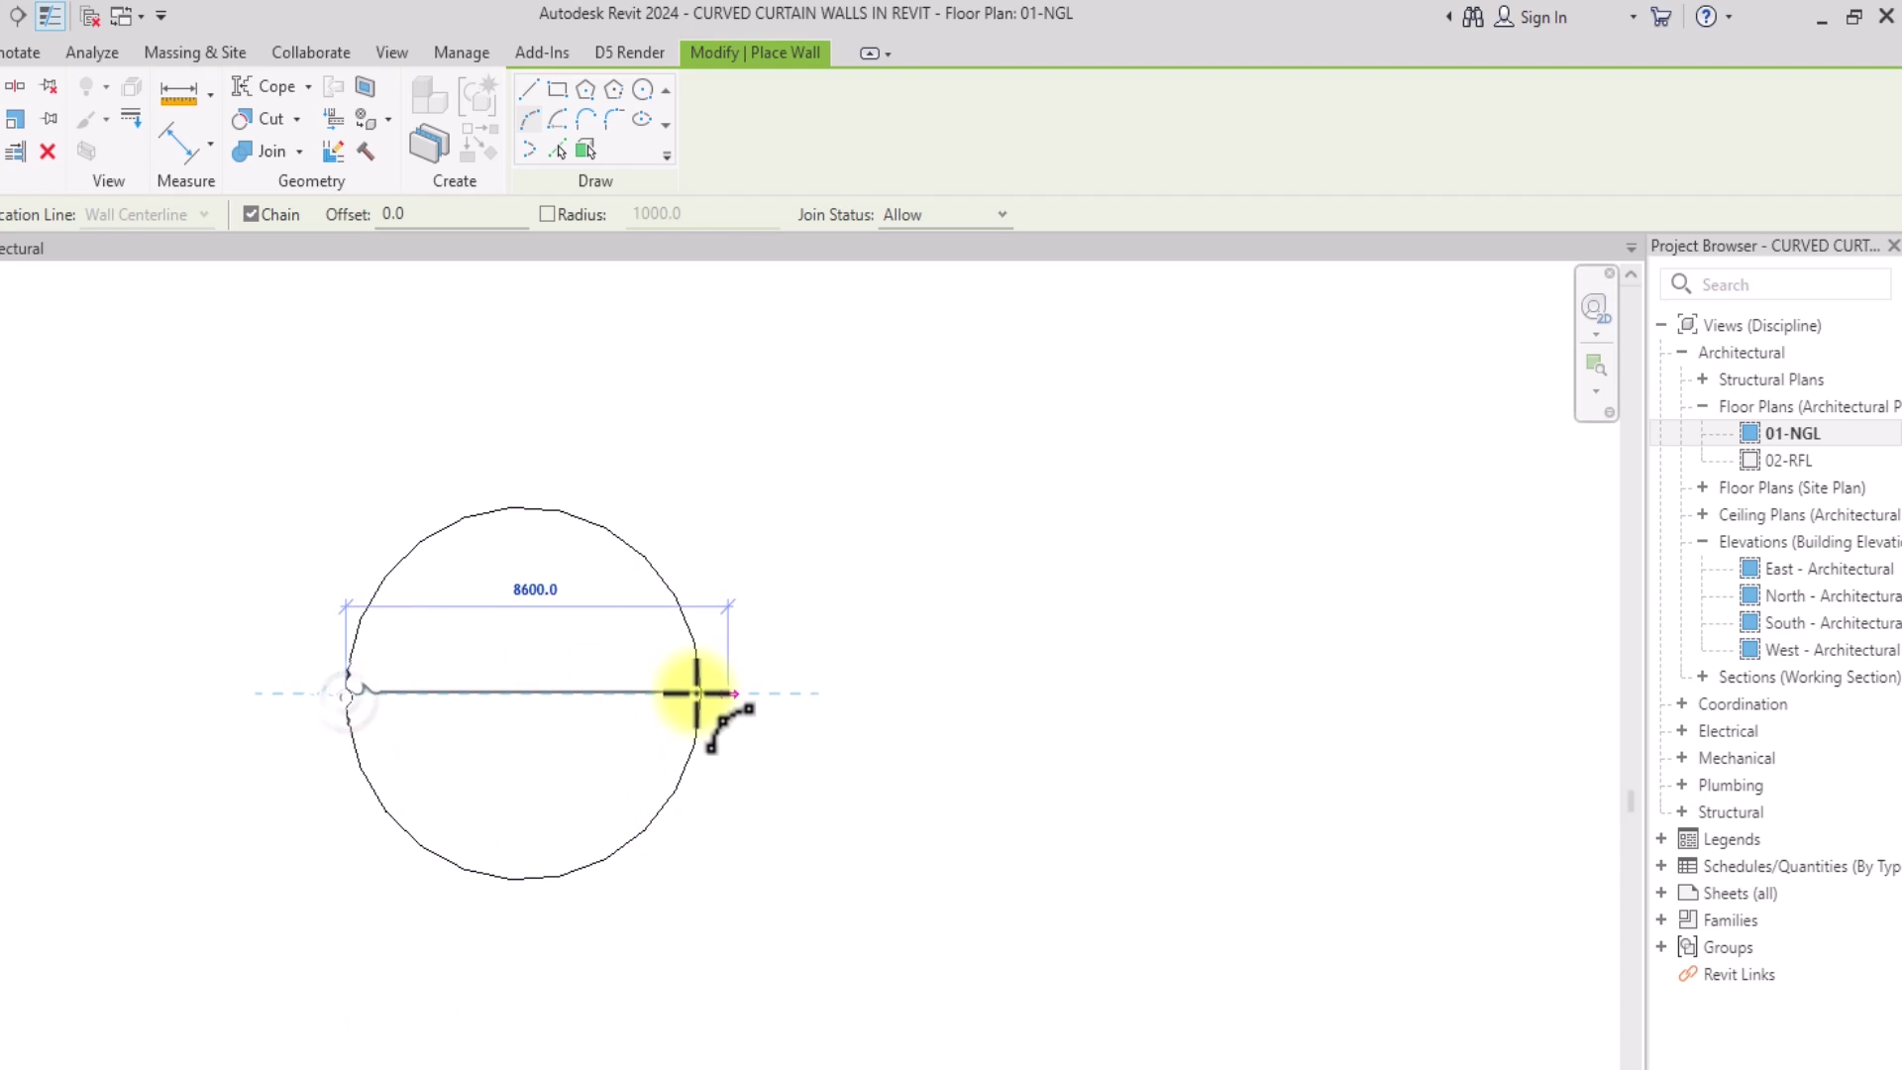
click(697, 692)
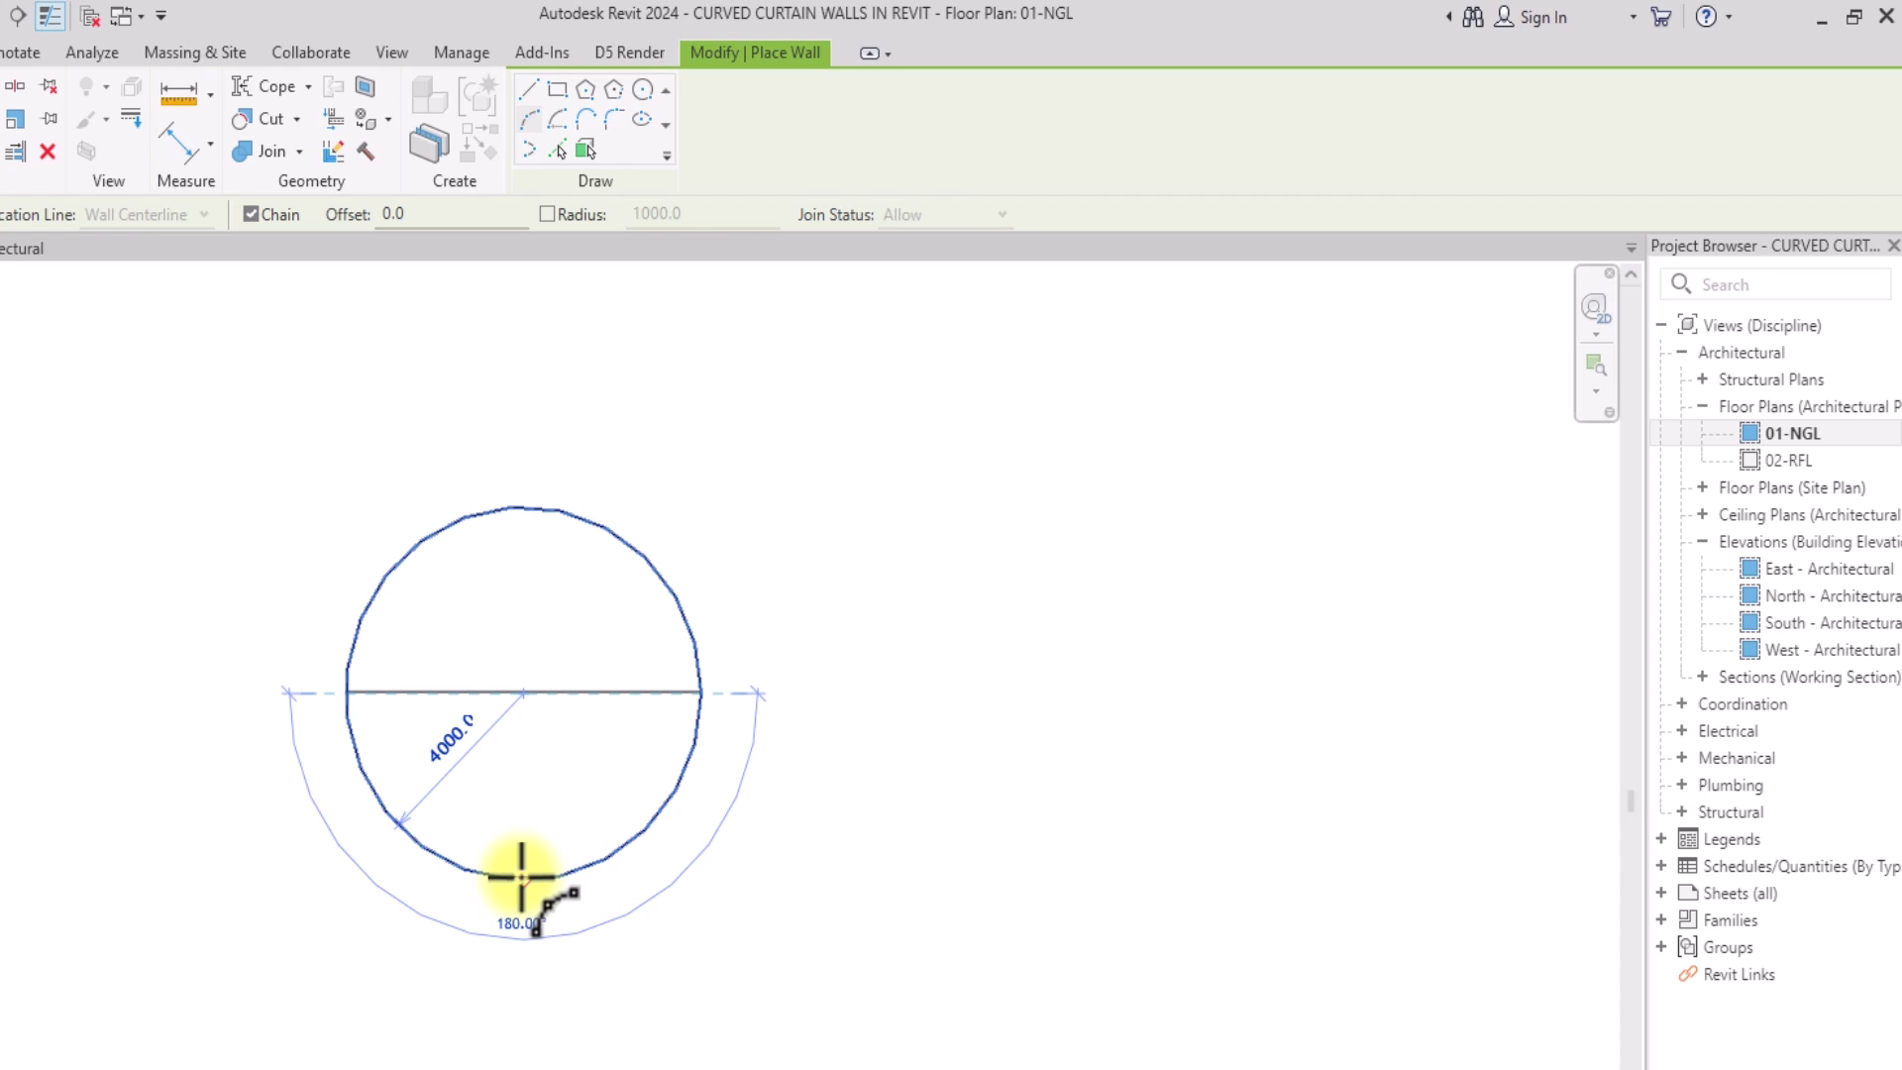
click(521, 876)
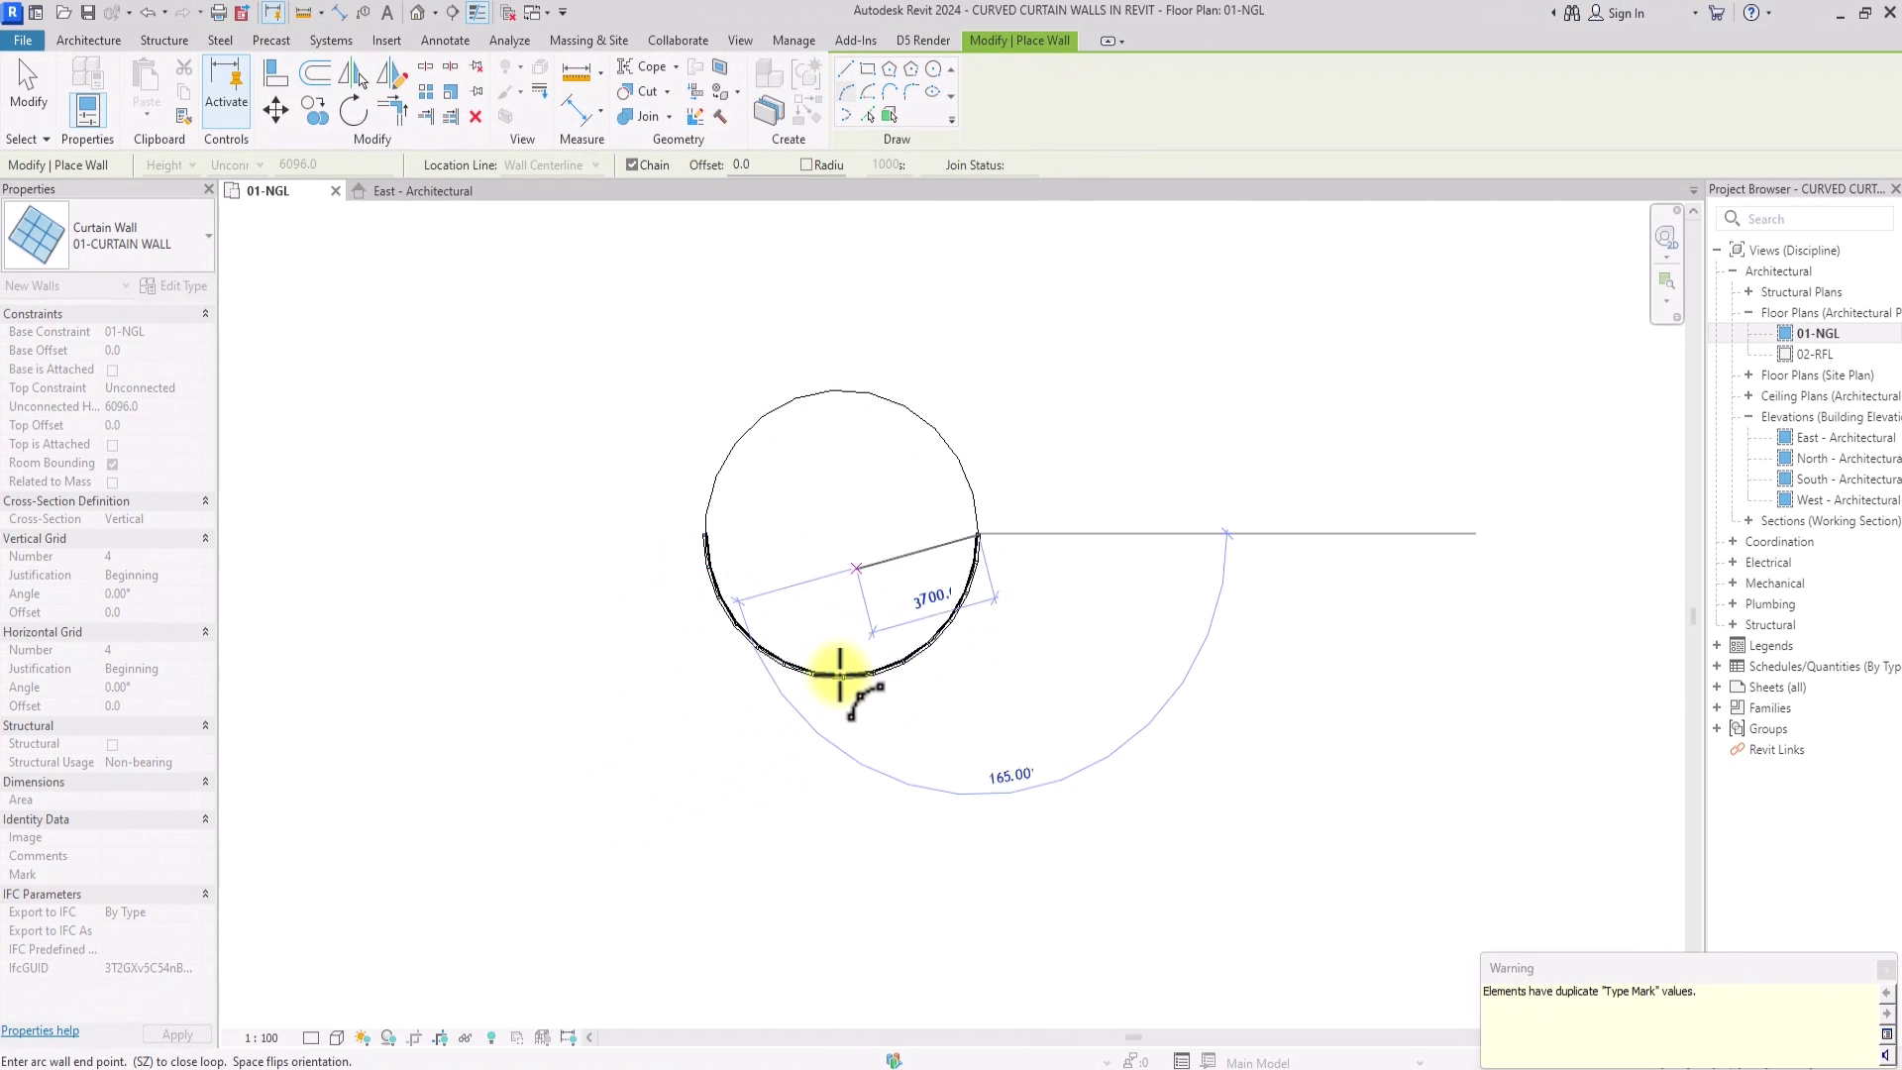
key(Escape)
key(Escape)
- Examine the curved curtain wall's panels and mullions in the 3D view from an angle above
scroll(801, 598, up, 3)
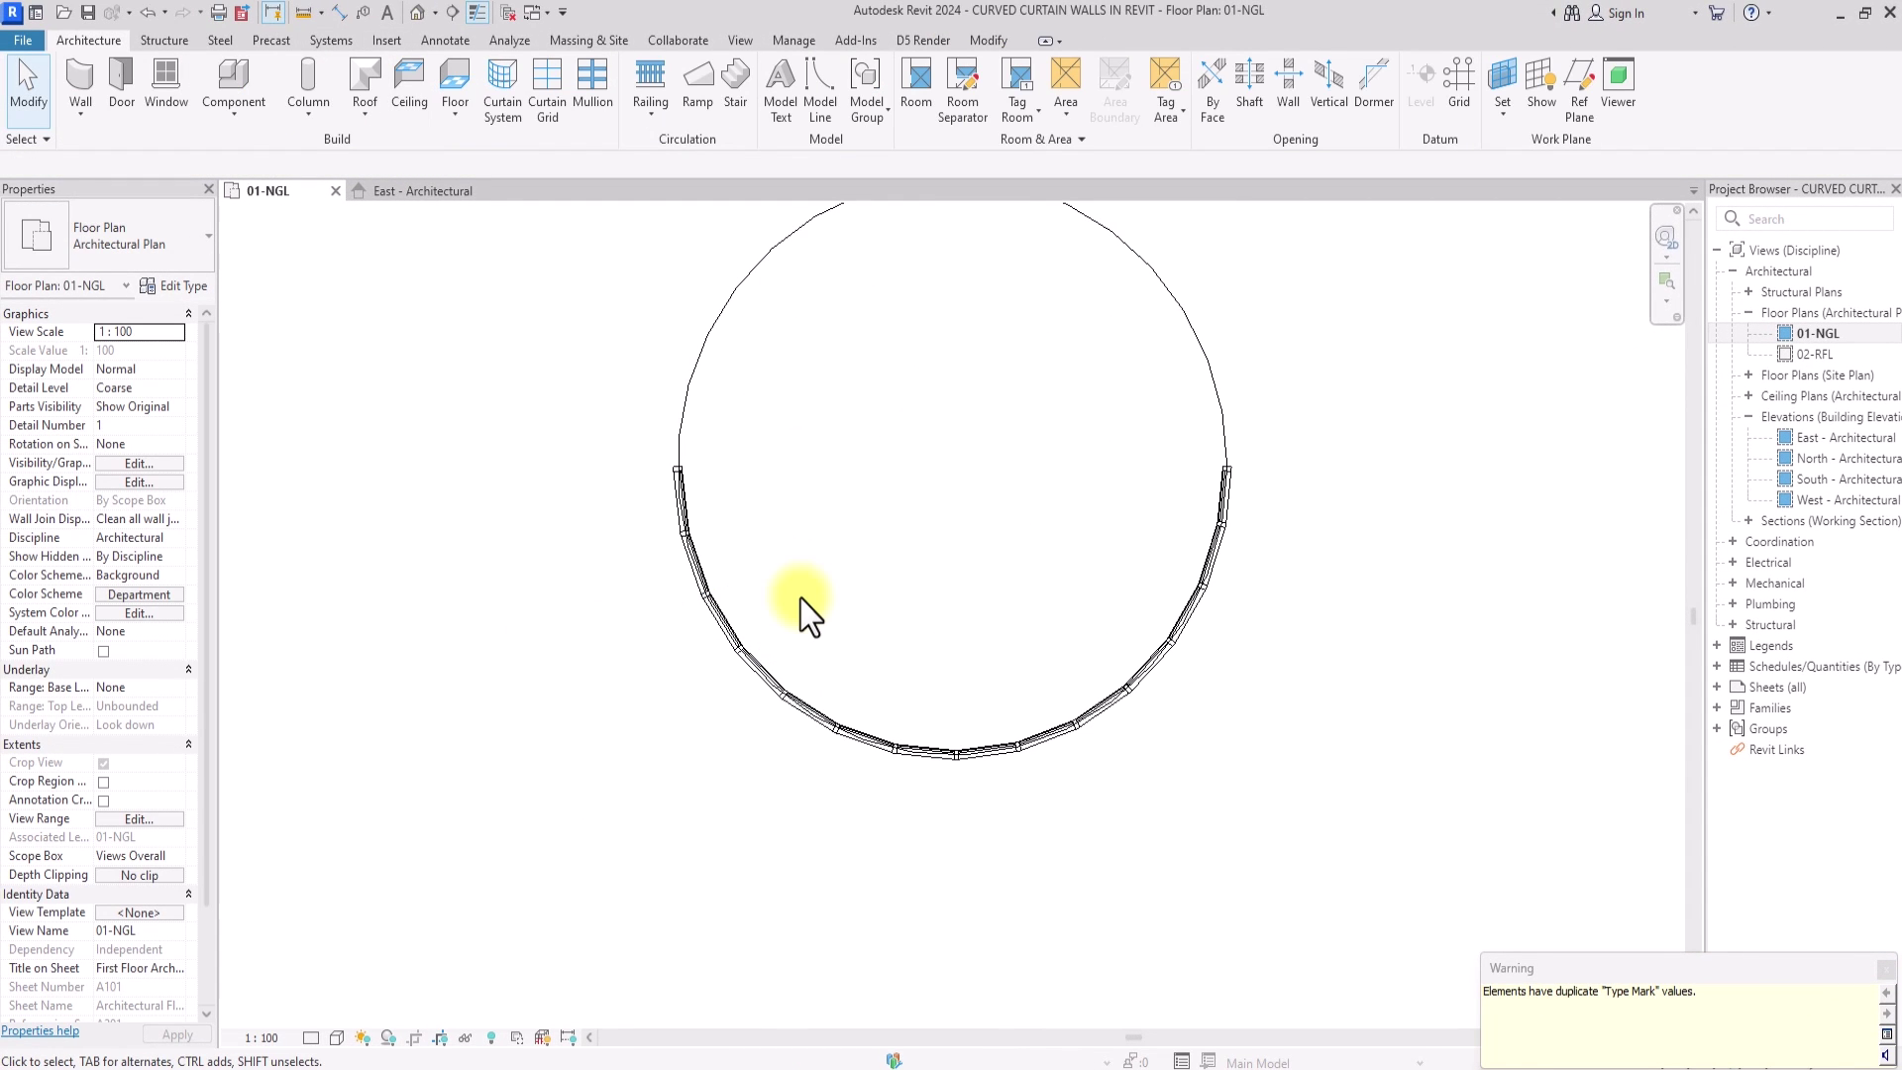
click(416, 13)
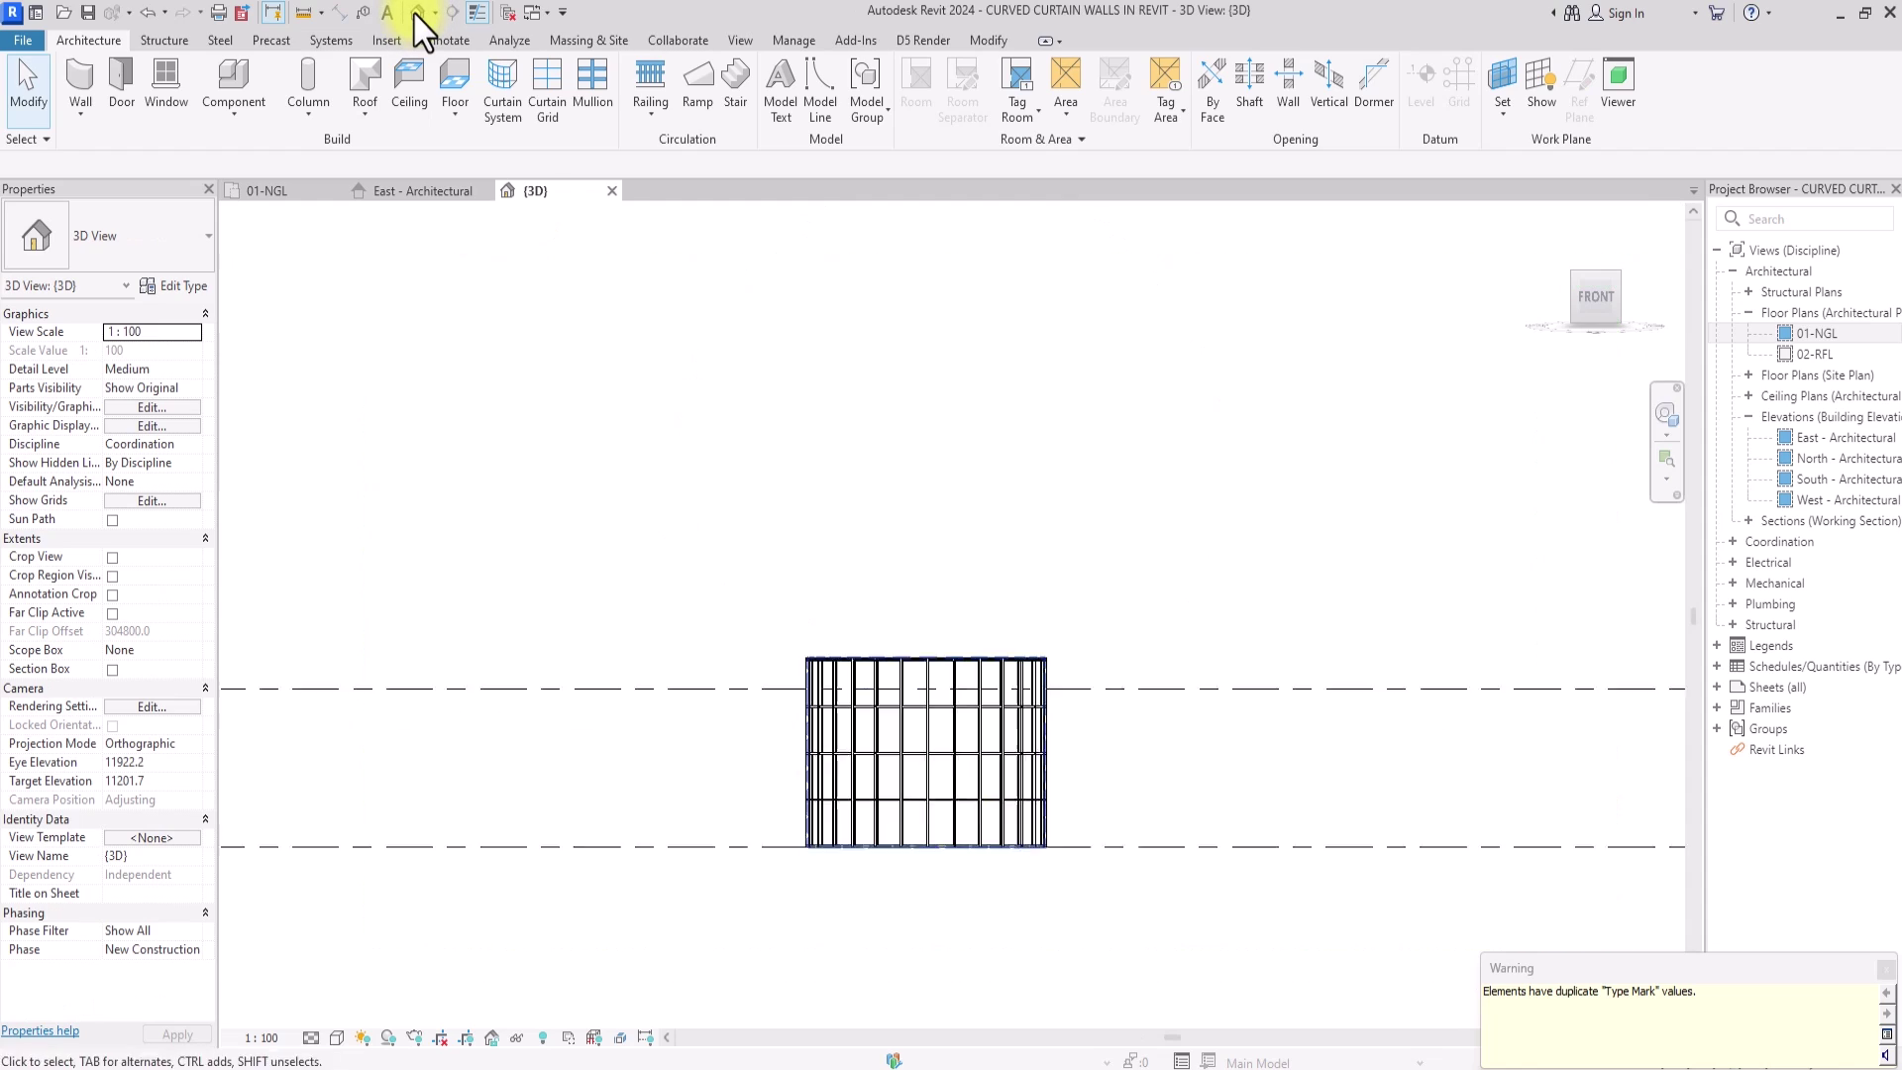
drag(1594, 297, 1317, 412)
scroll(1317, 413, up, 2)
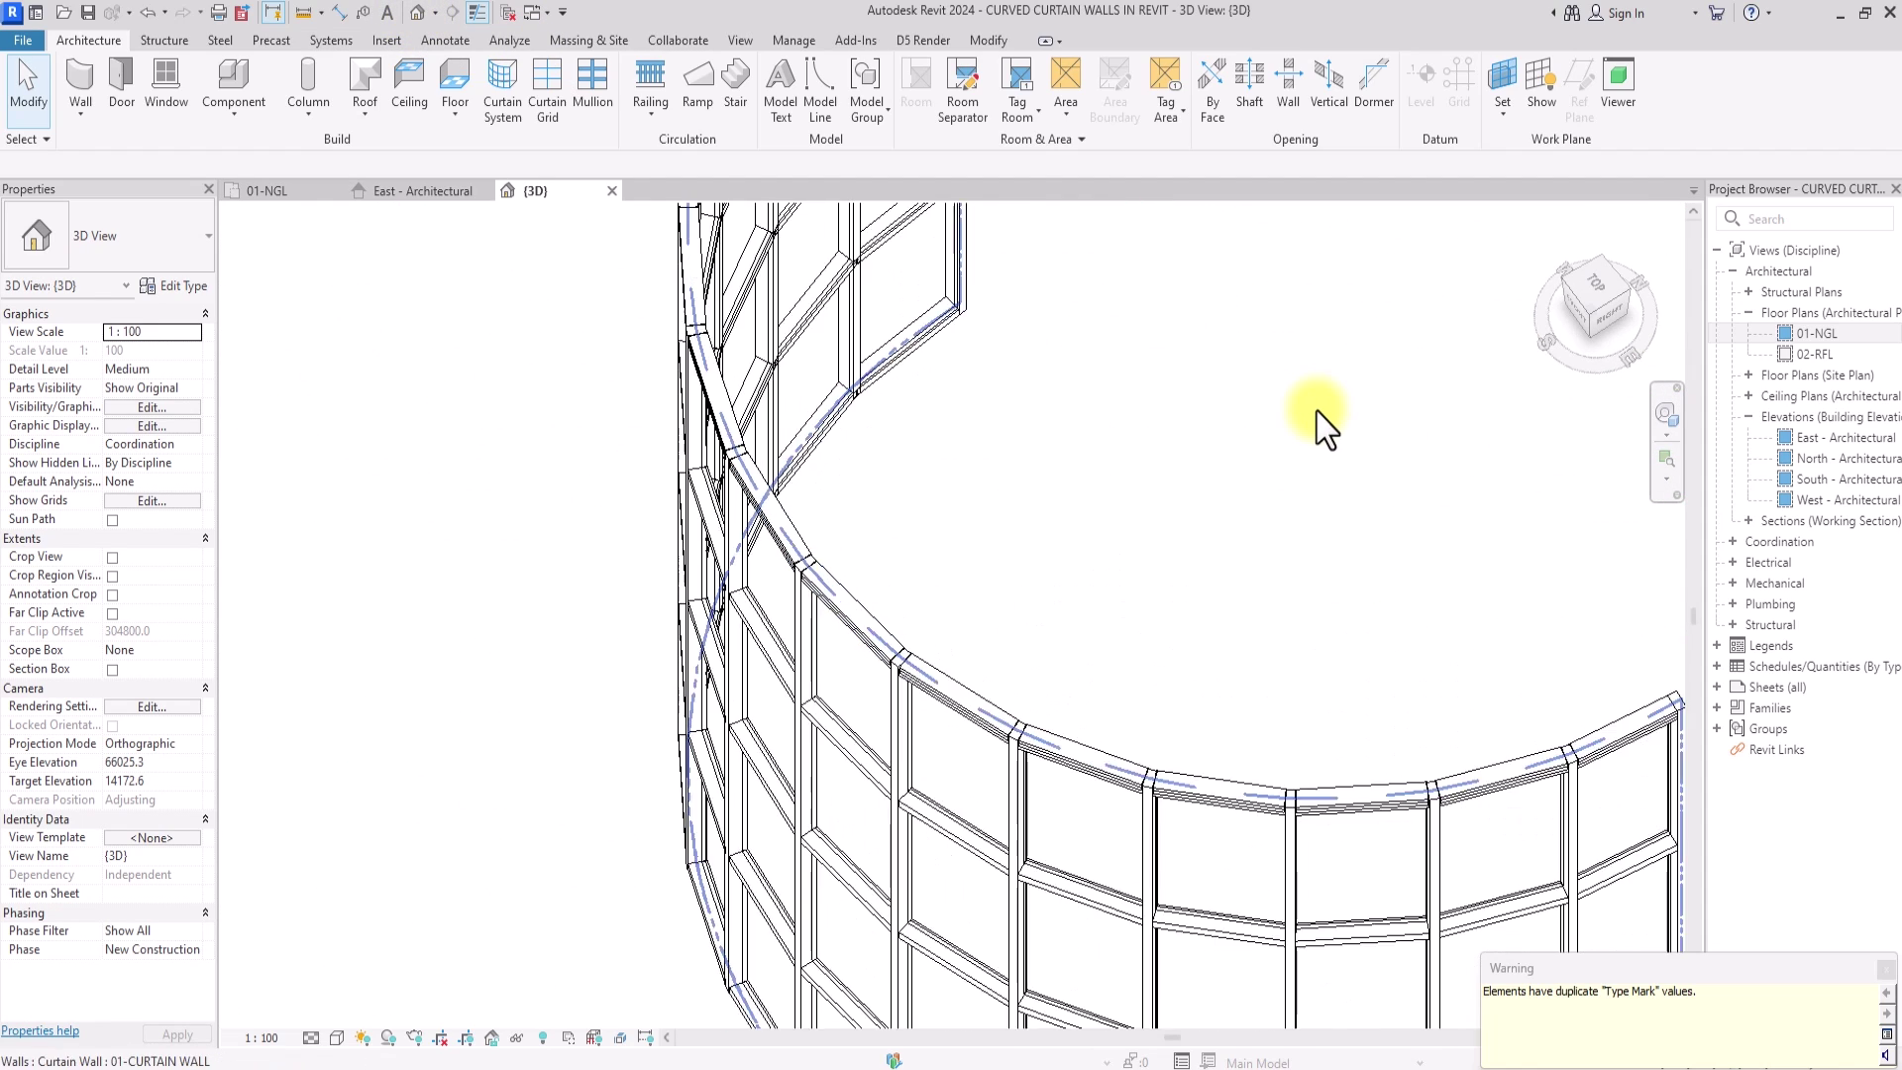
scroll(706, 519, up, 2)
scroll(705, 522, down, 5)
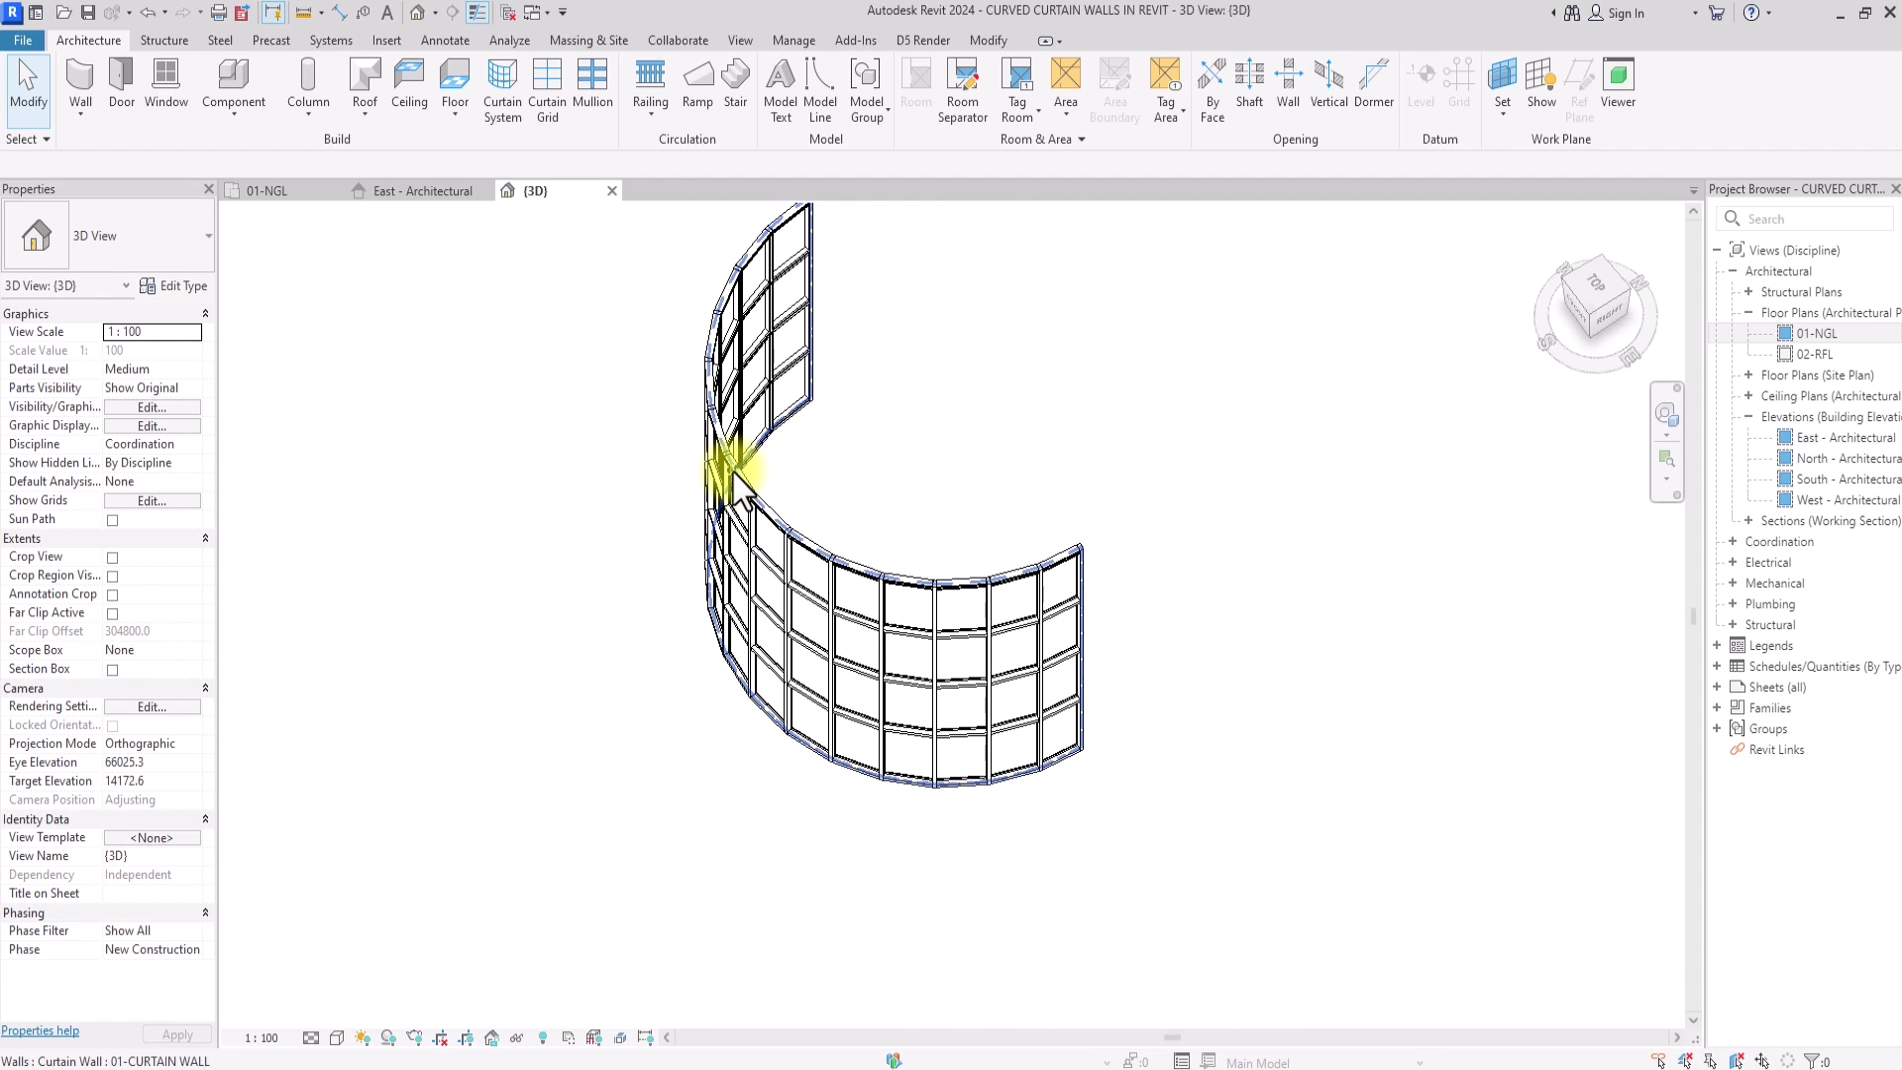
- Set the curved curtain wall's top constraint up to level 02-RFL
click(733, 474)
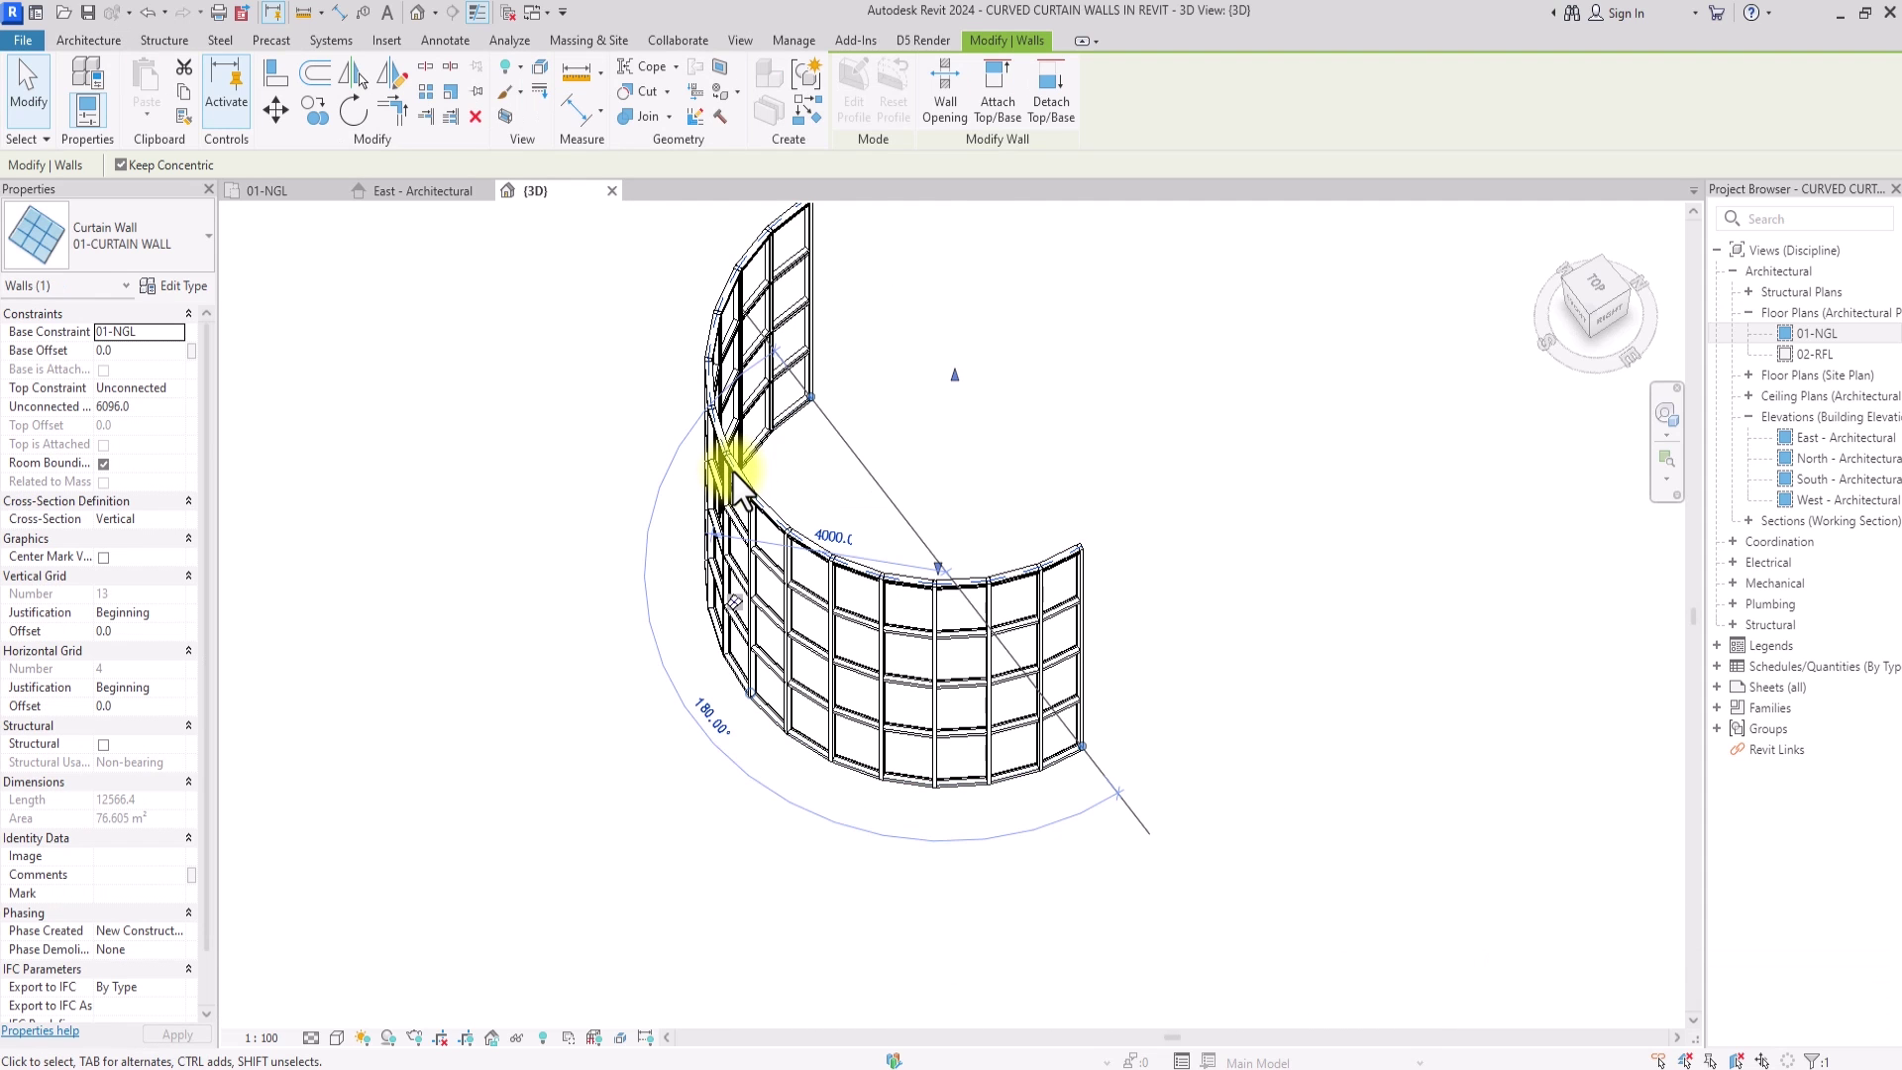
click(179, 388)
click(169, 438)
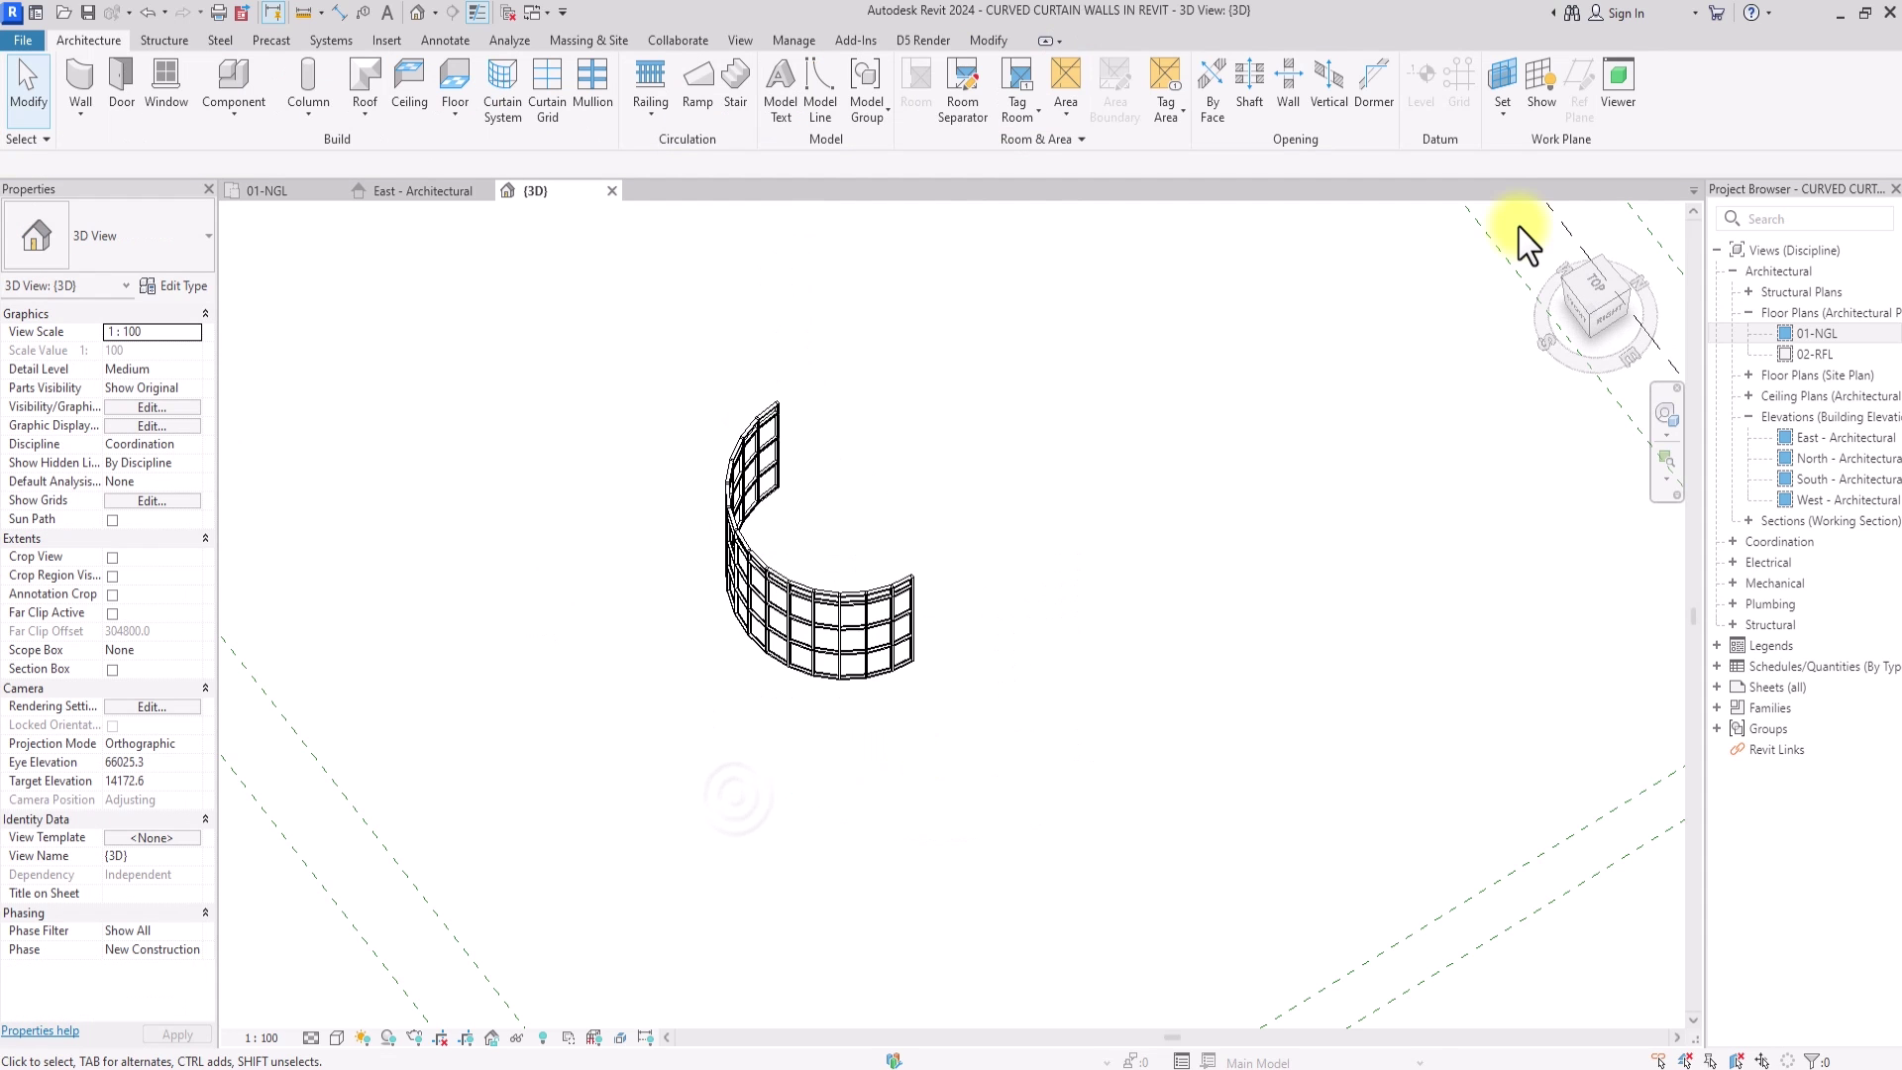
scroll(1522, 238, up, 3)
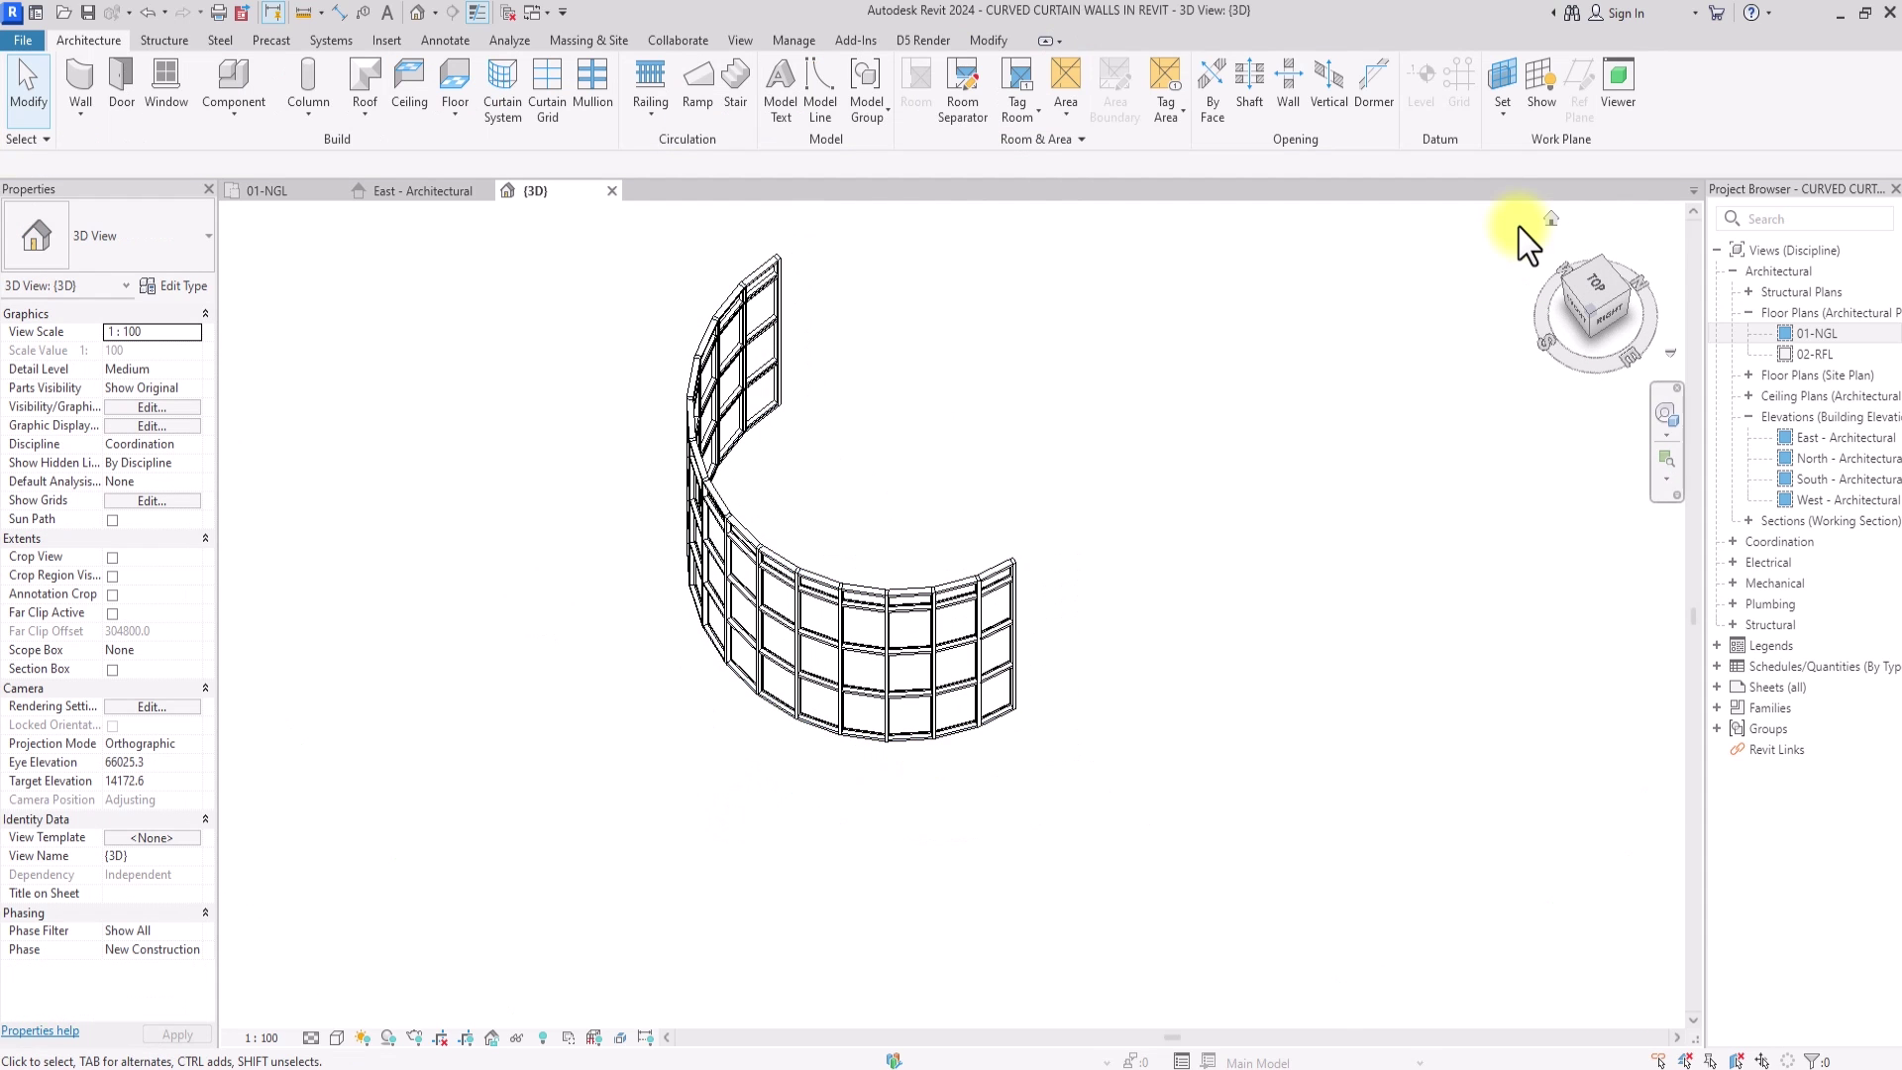
- Copy the curved curtain wall about 9300 mm straight down in the top view, starting from its upper end
click(1605, 315)
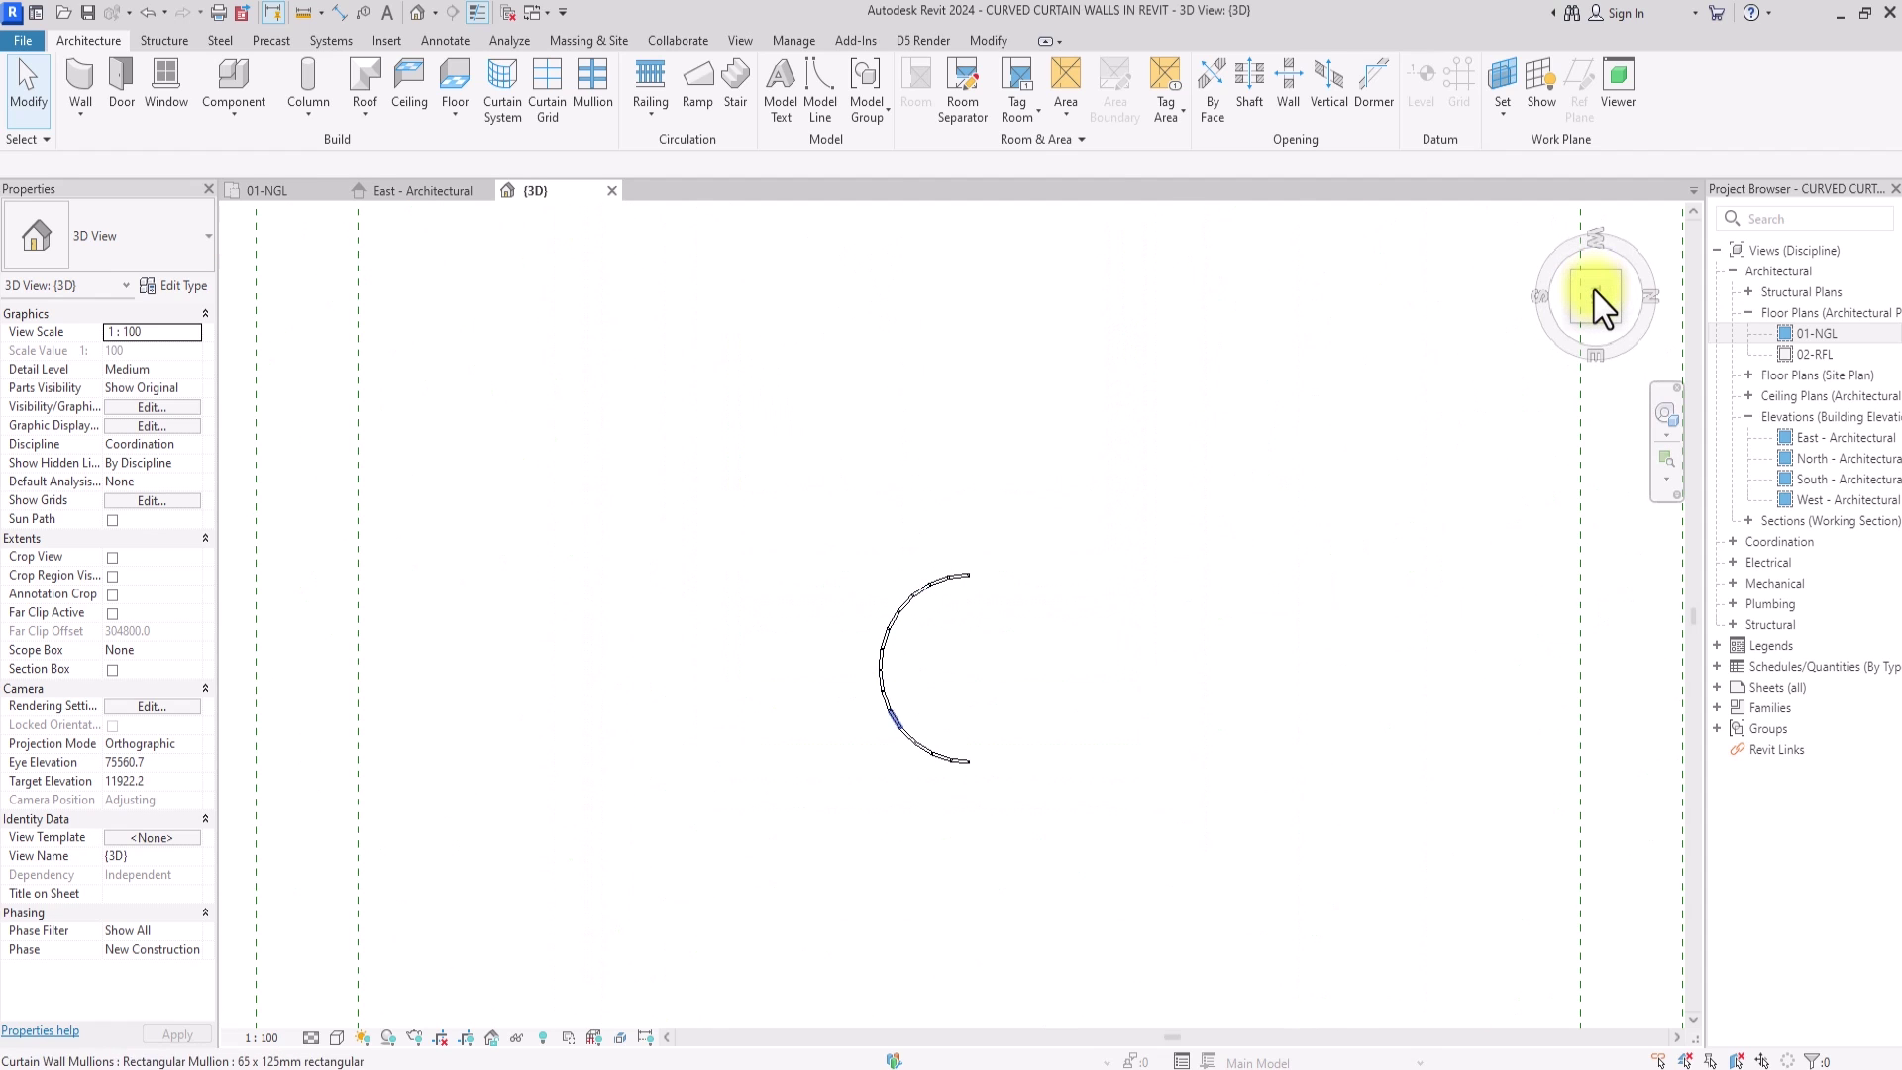
drag(1594, 291, 173, 253)
click(989, 854)
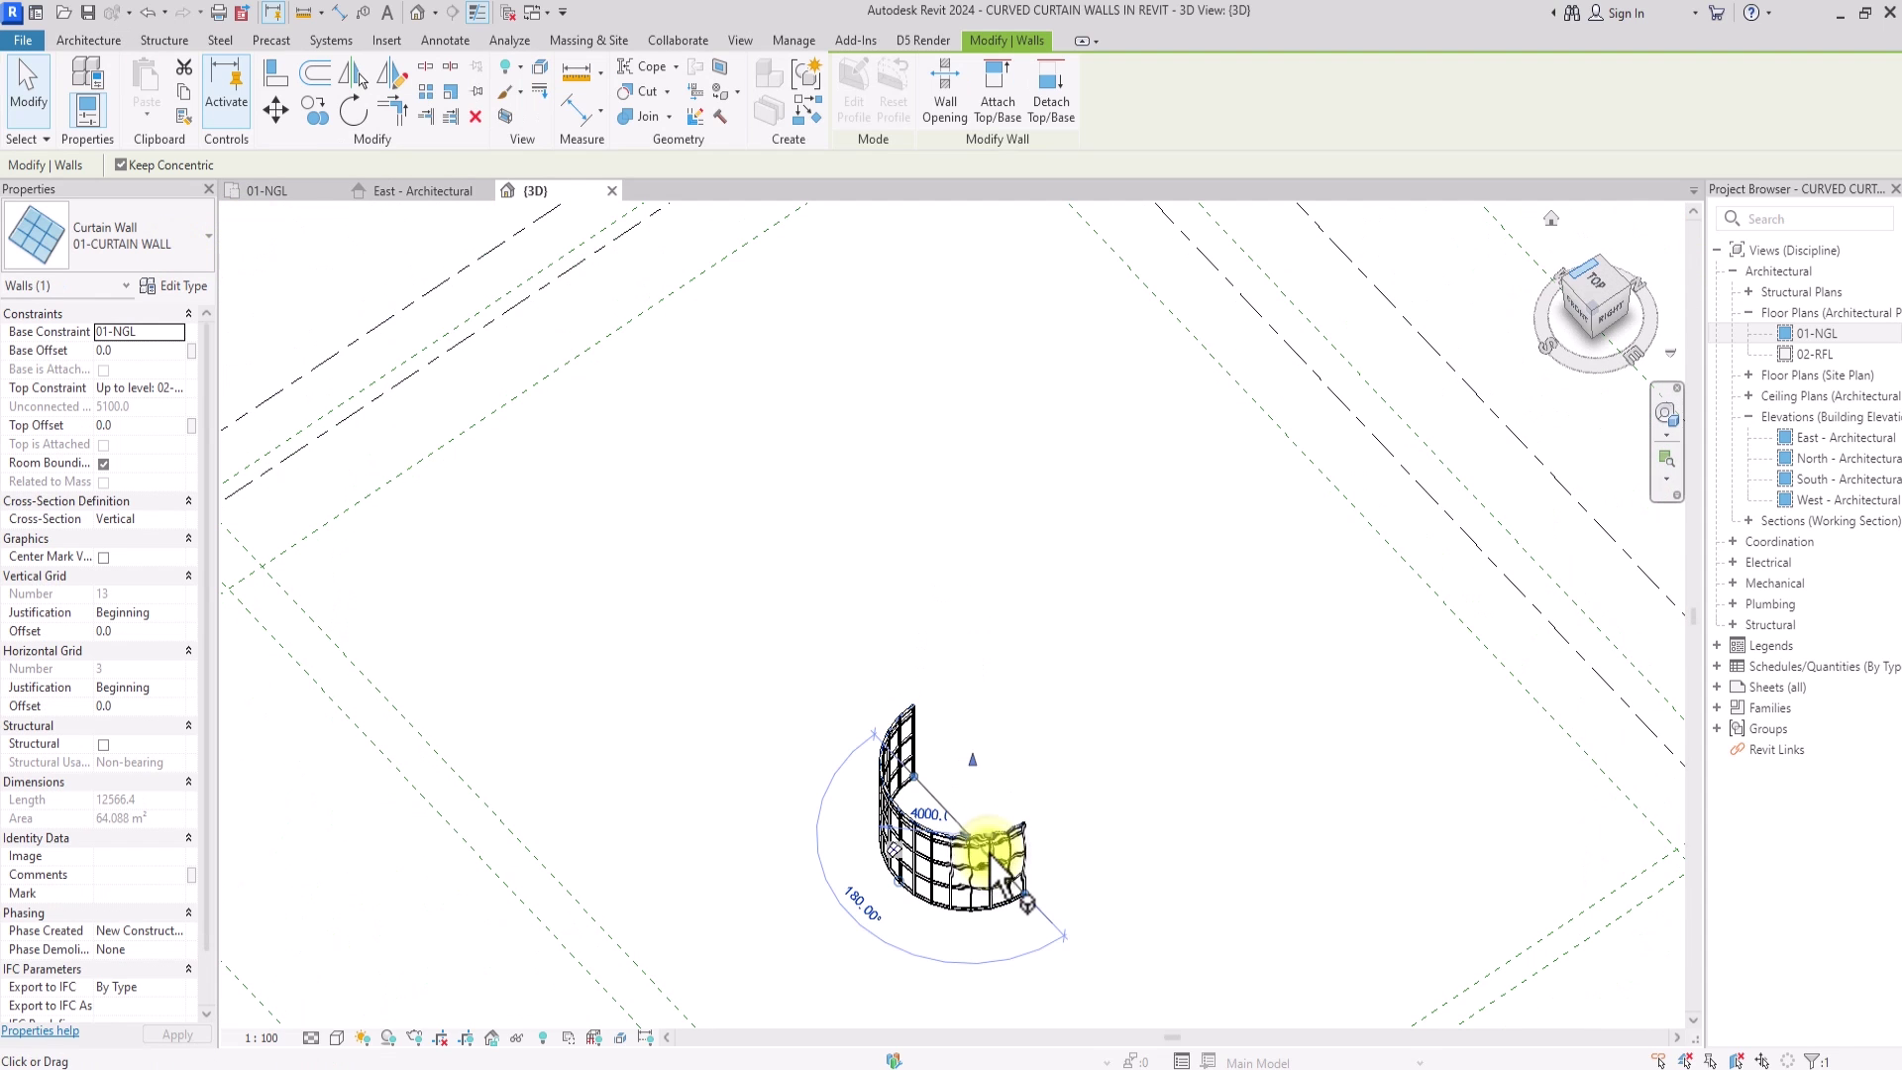
click(1590, 285)
click(315, 107)
click(1090, 319)
scroll(1090, 318, down, 2)
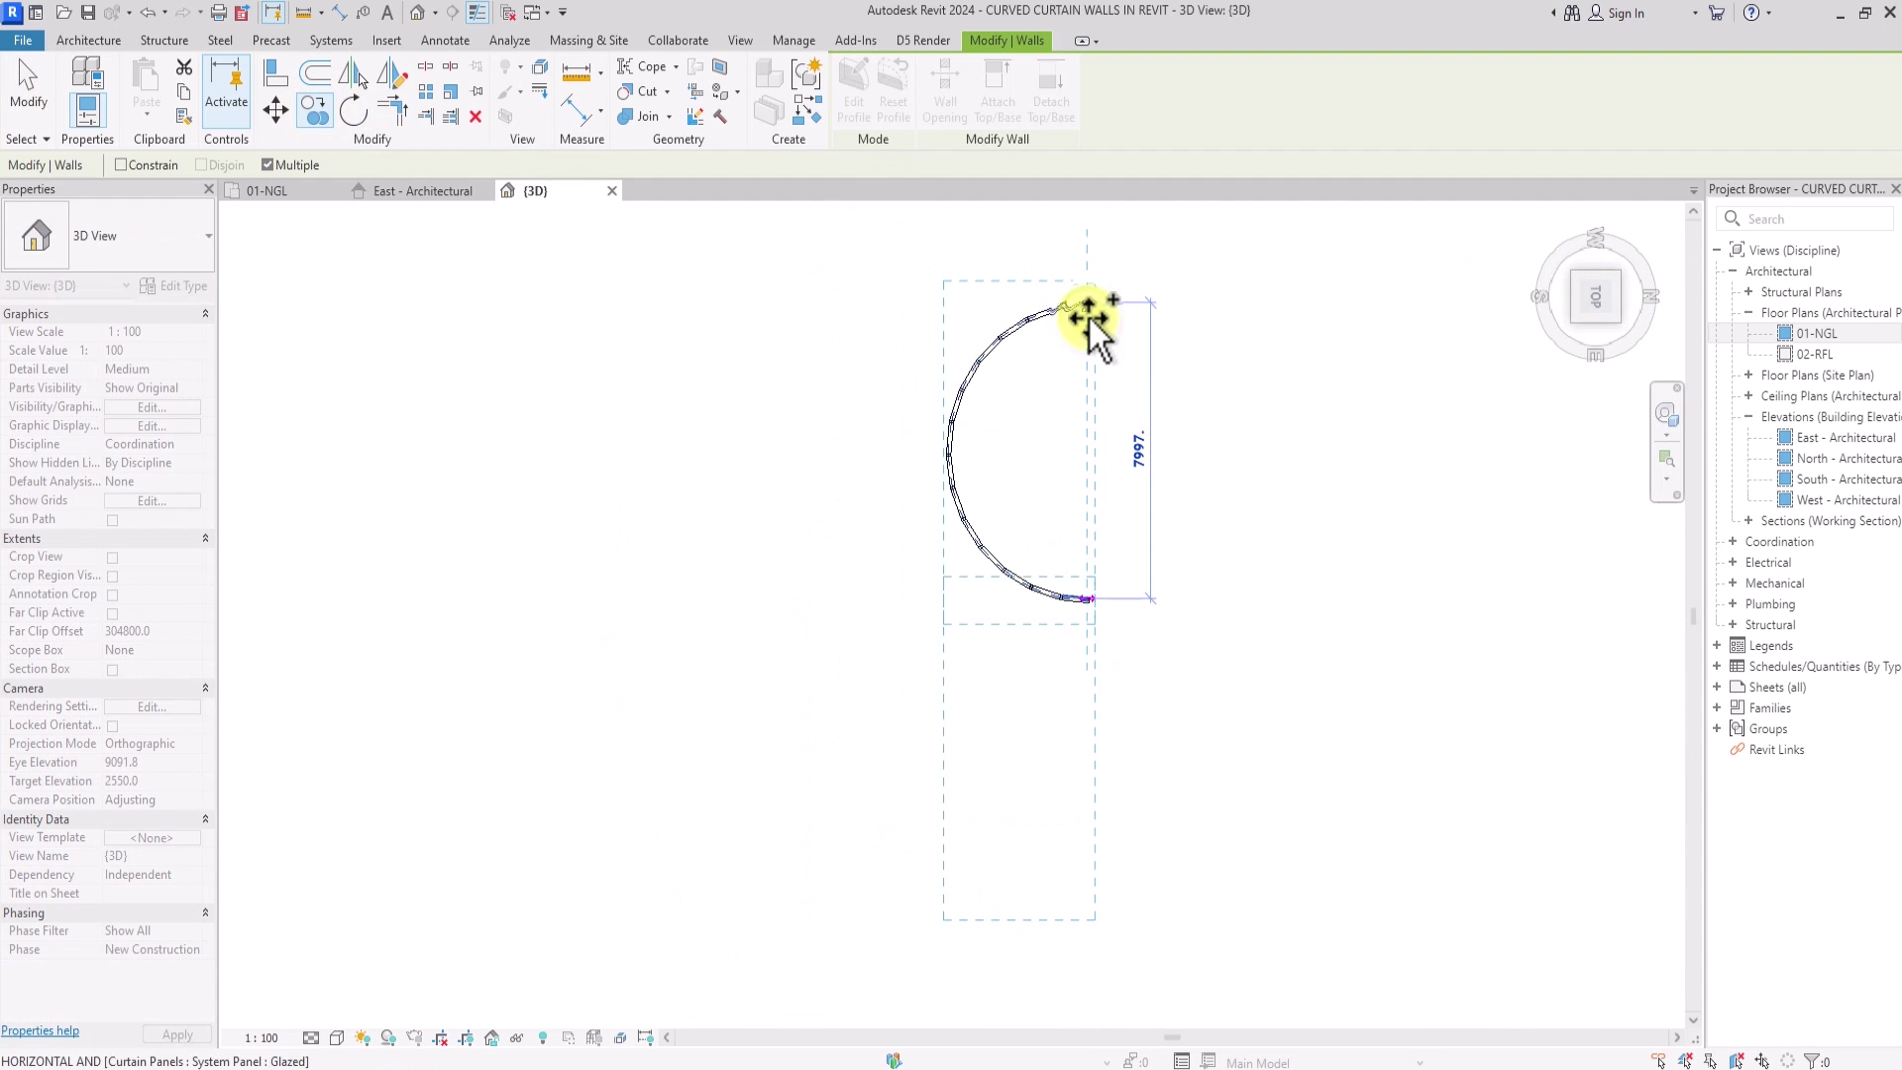
click(1084, 645)
key(Escape)
key(Escape)
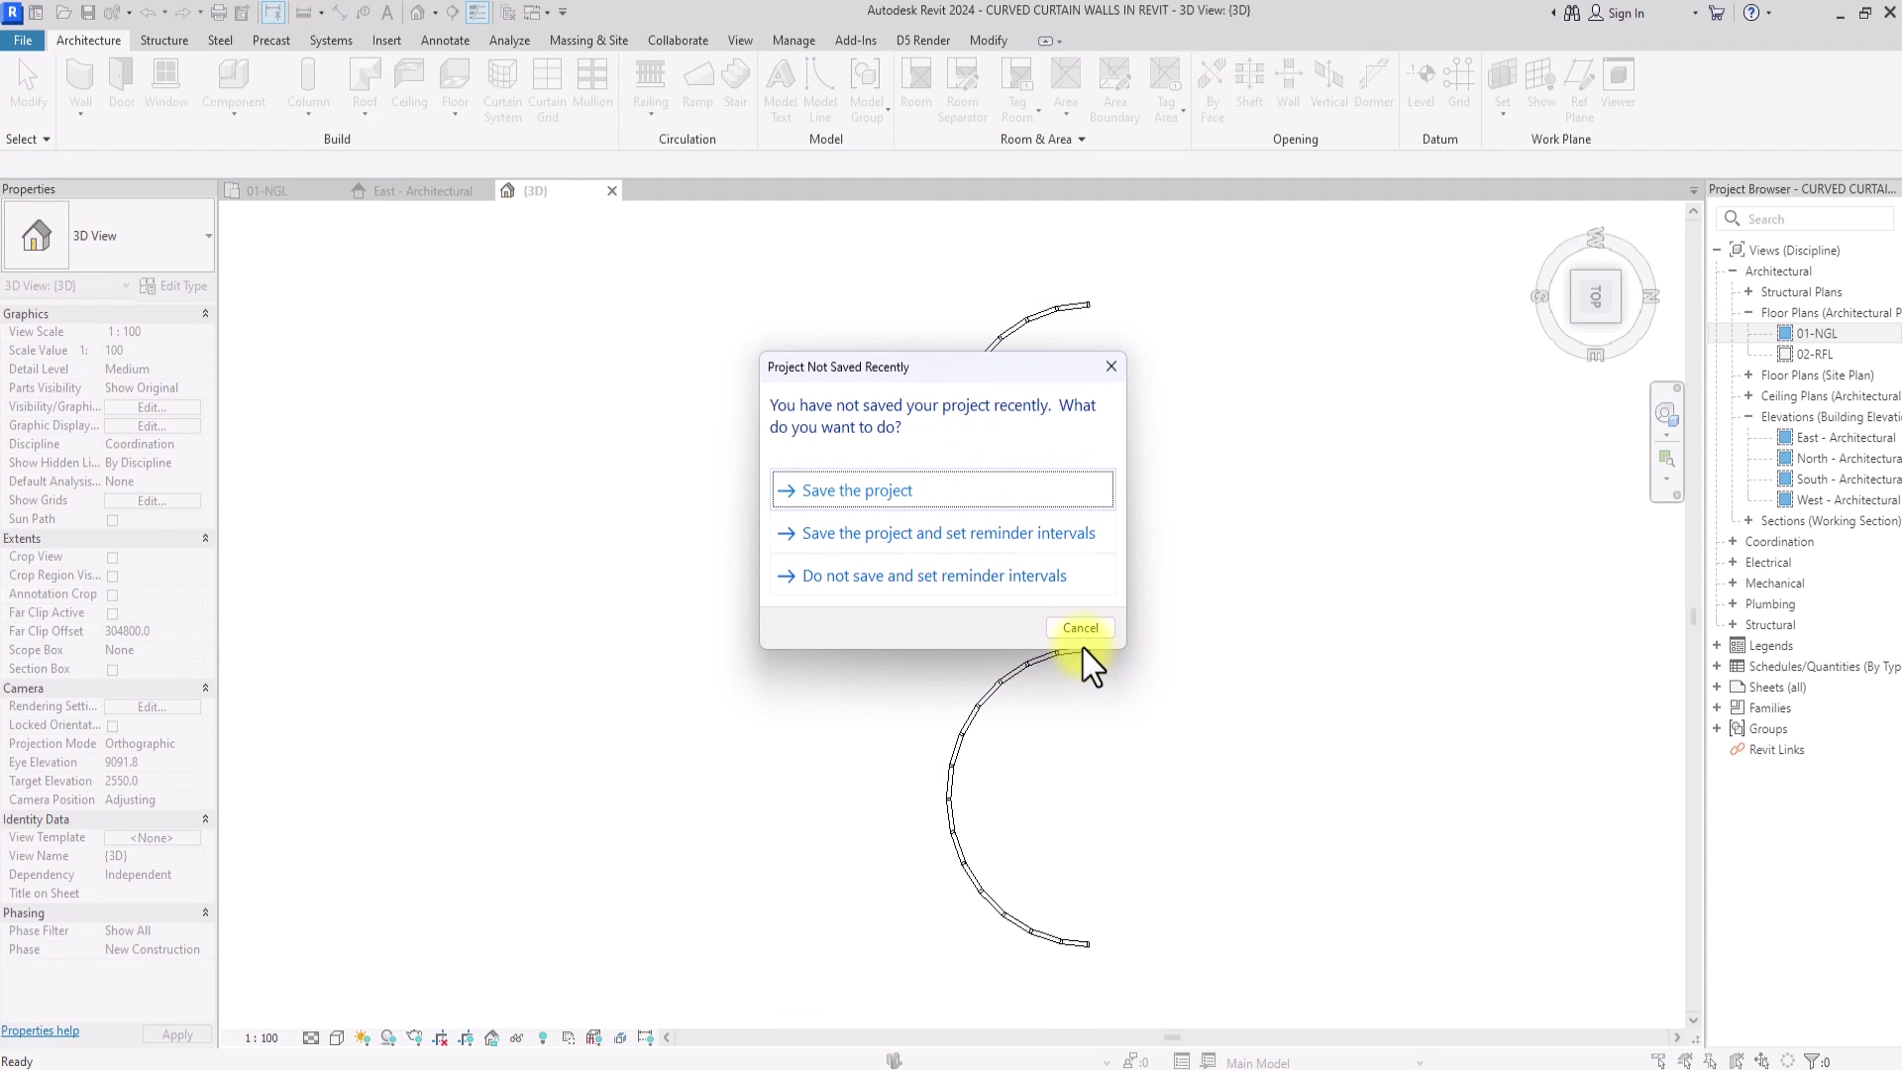
- Save the project and show both curved curtain walls from an angle in 3D with a shaded visual style
click(842, 485)
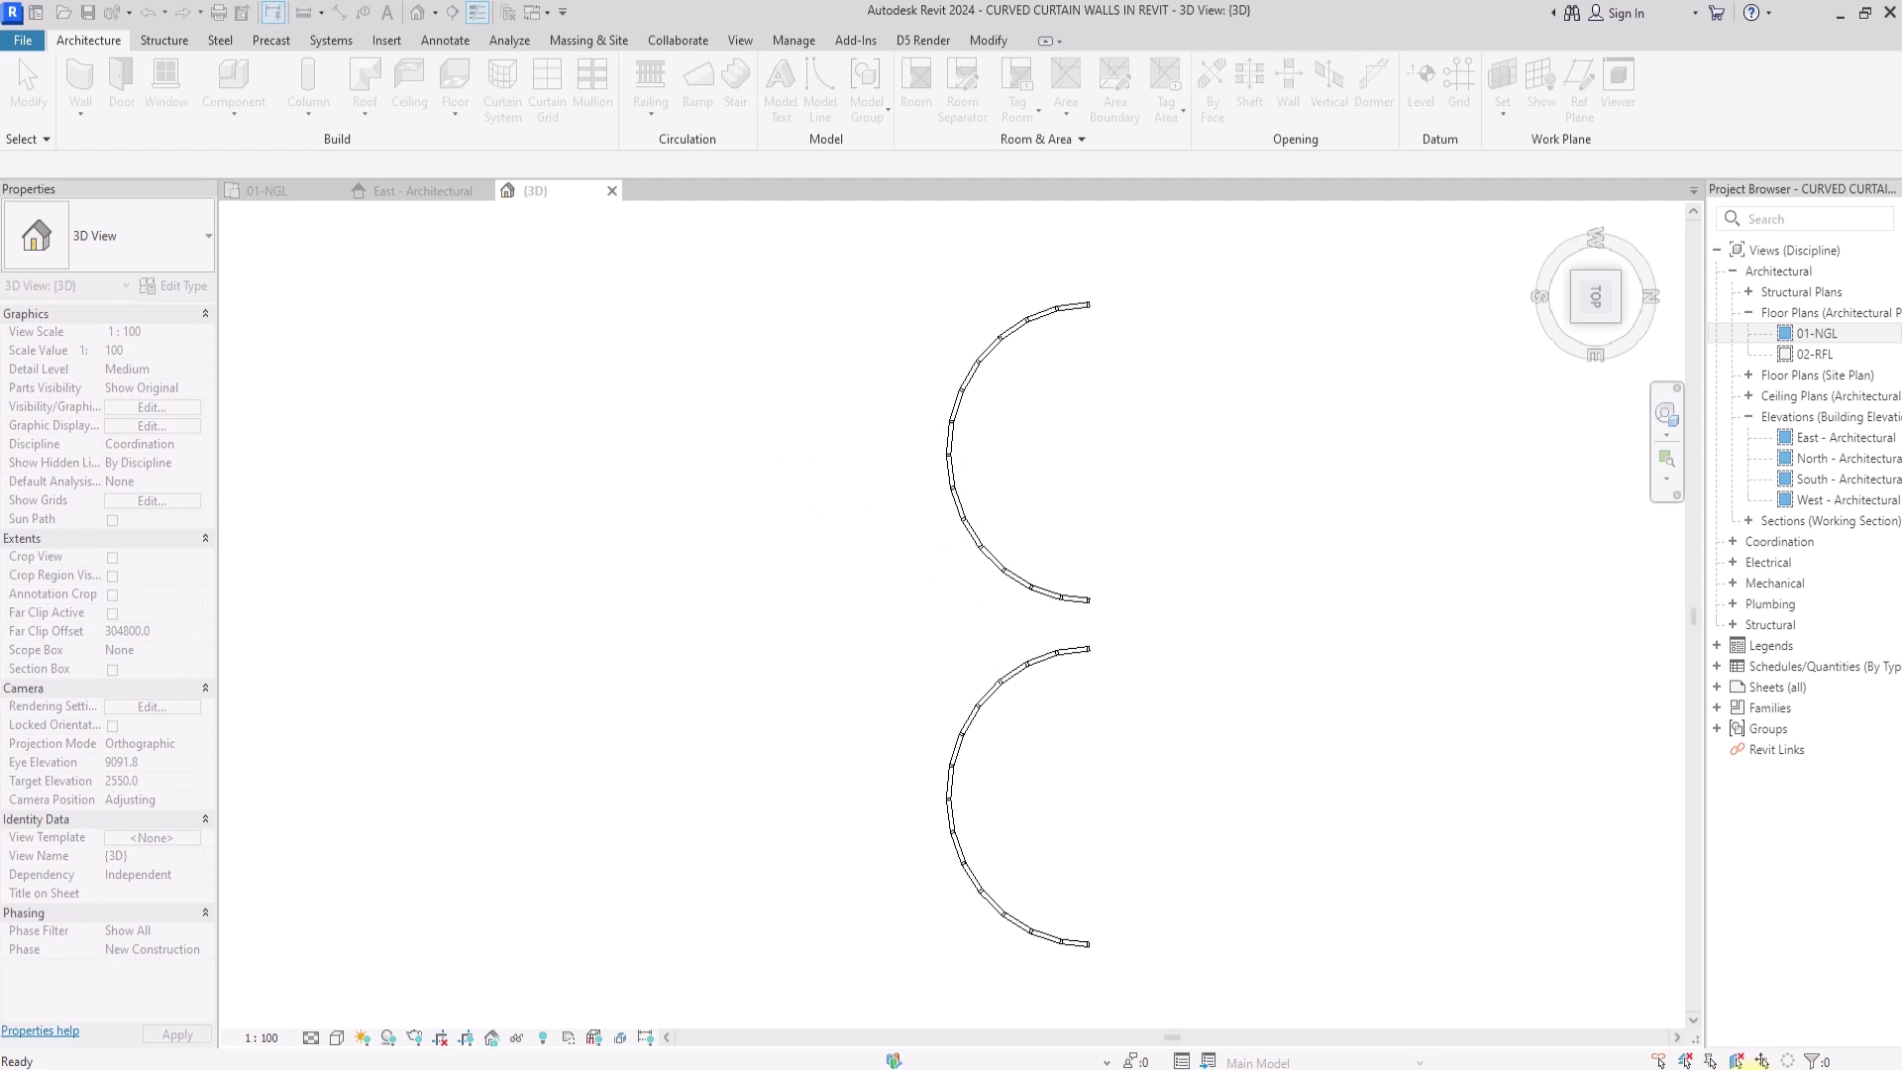
click(1653, 261)
middle_drag(1467, 563, 1058, 603)
scroll(903, 583, down, 1)
key(Tab)
key(Tab)
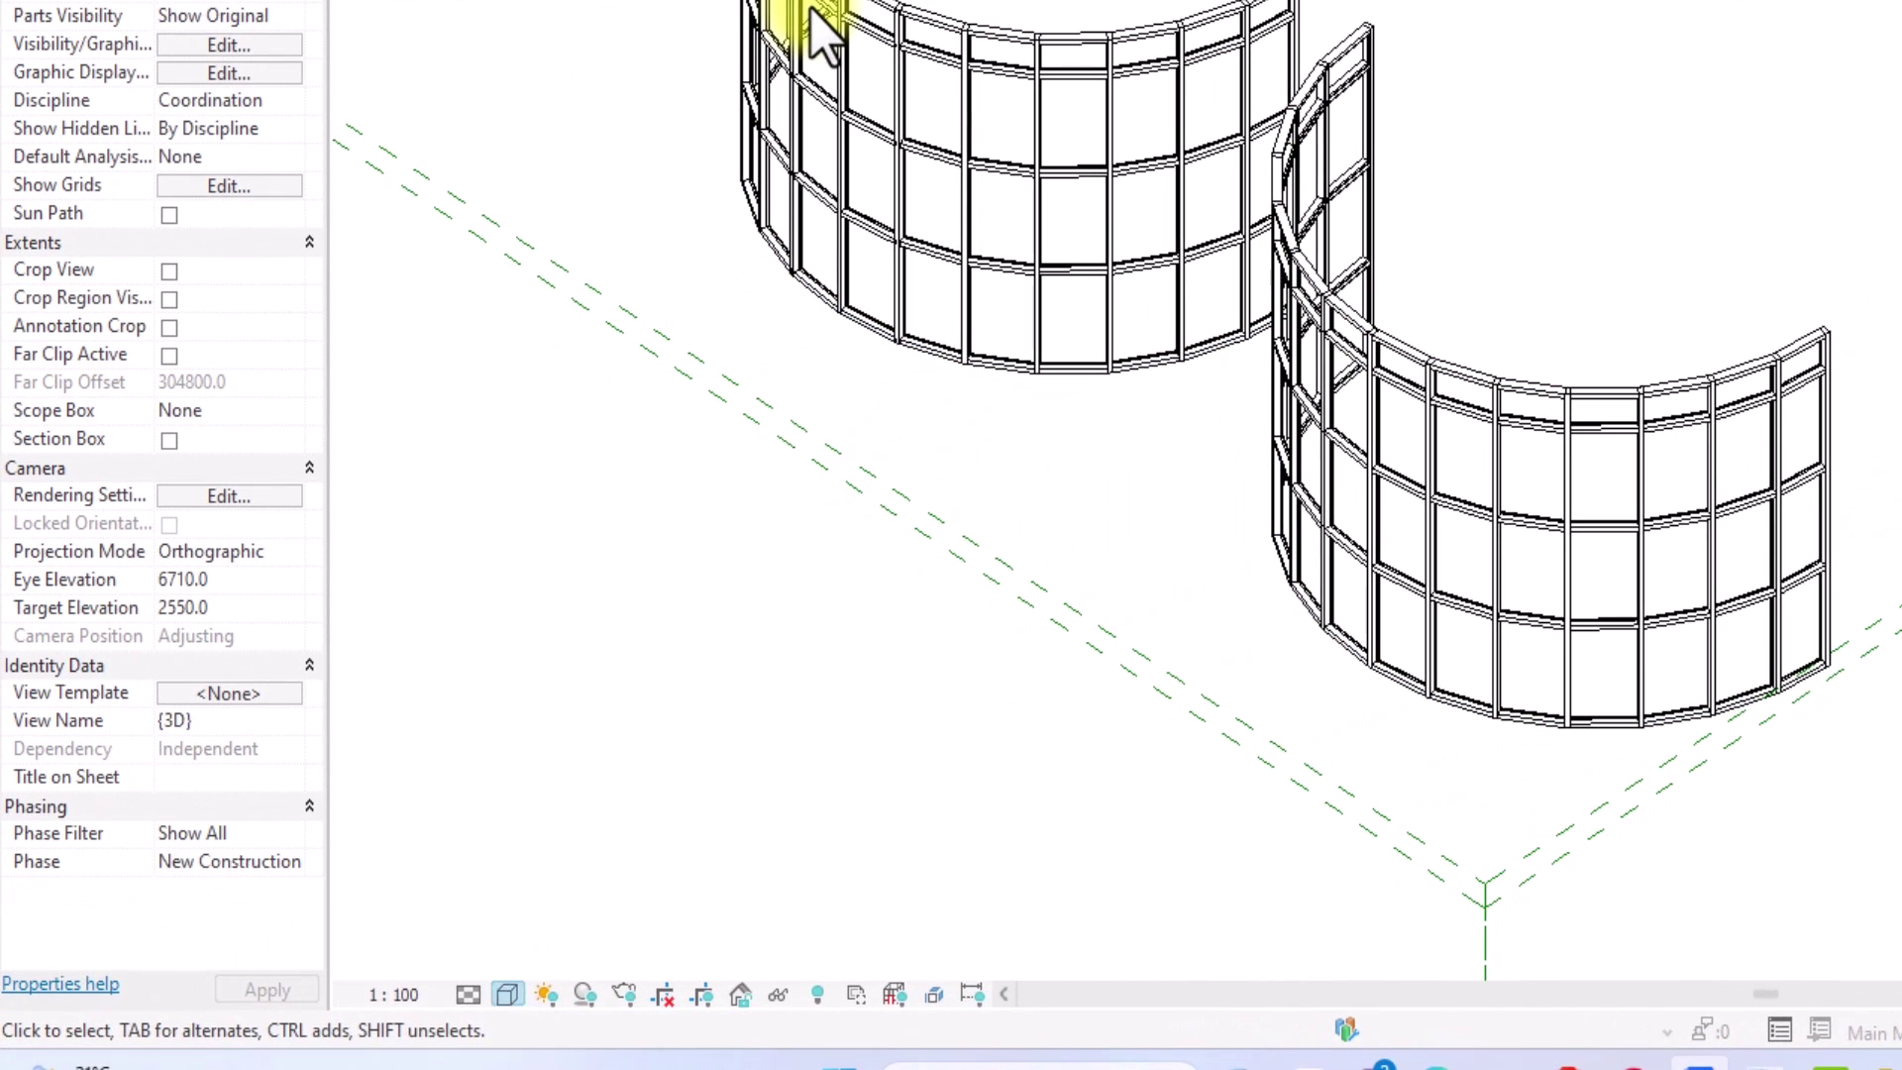
click(508, 994)
click(547, 862)
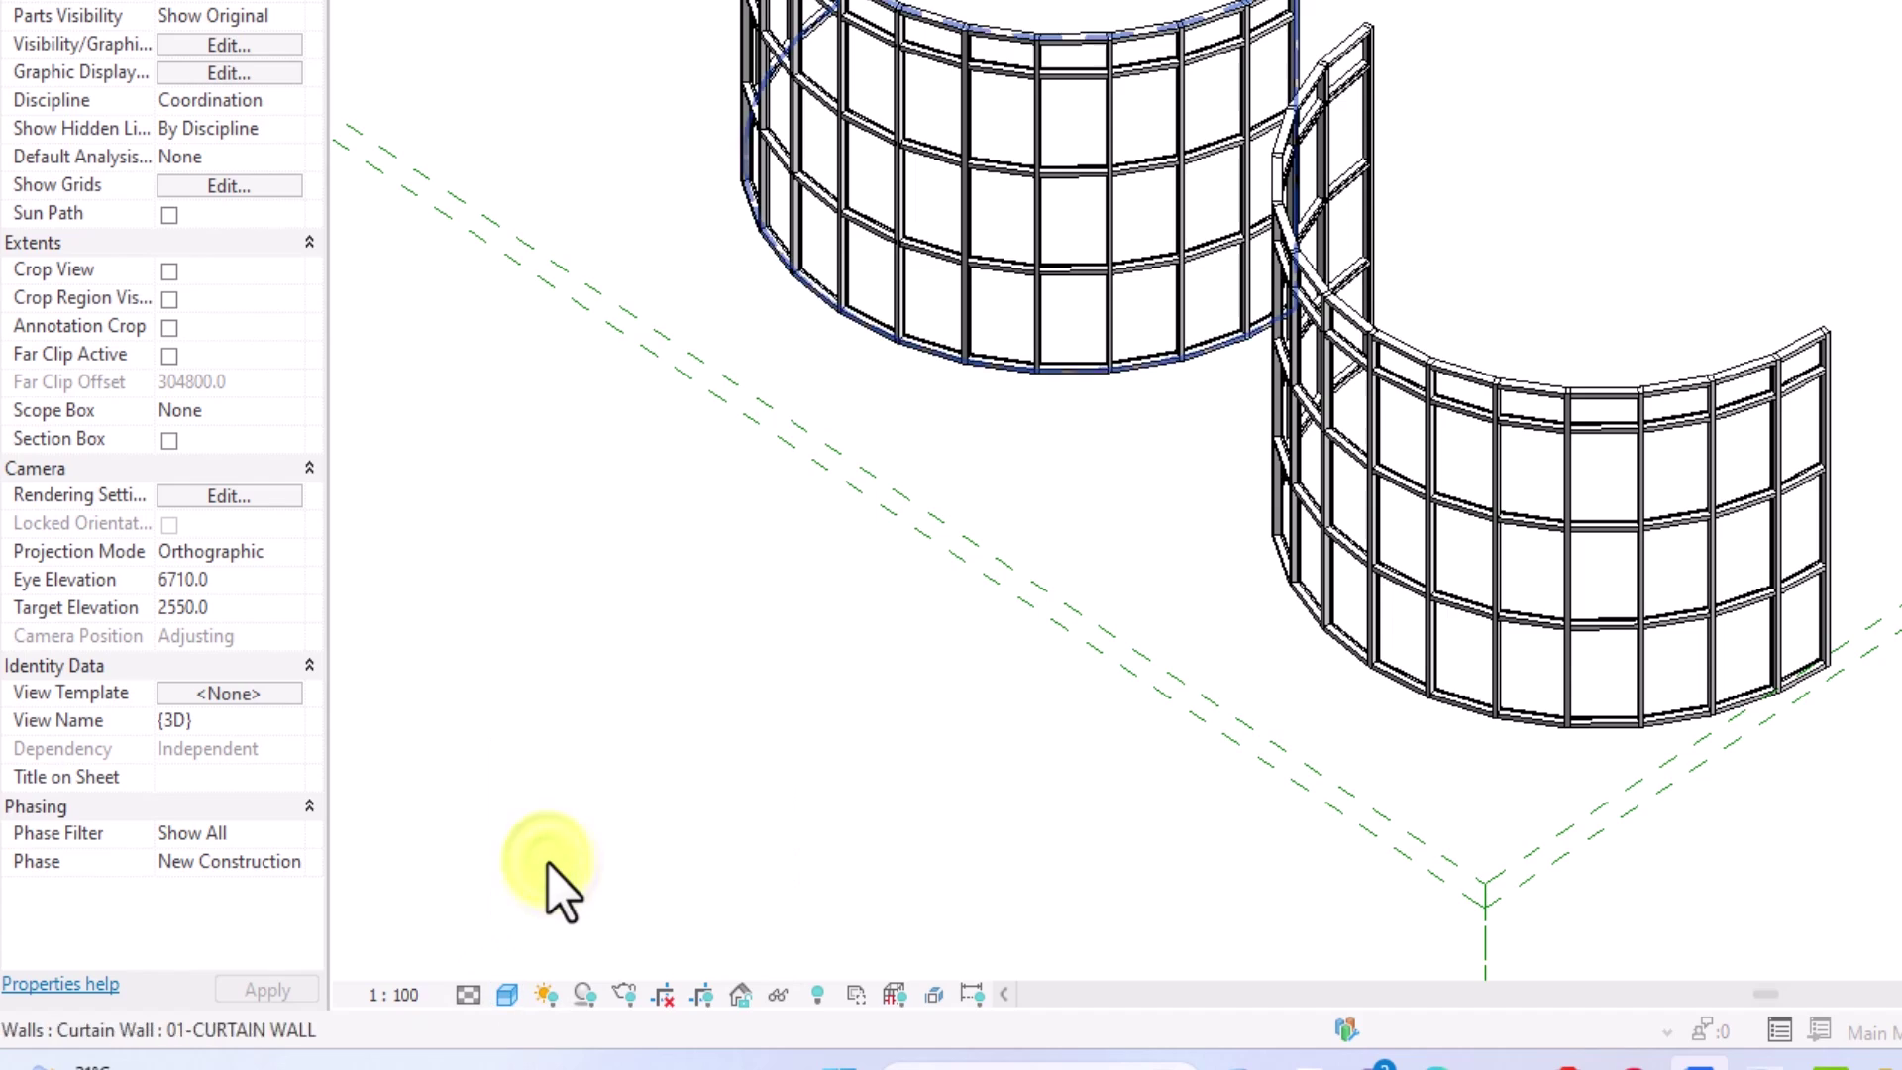
scroll(560, 891, up, 6)
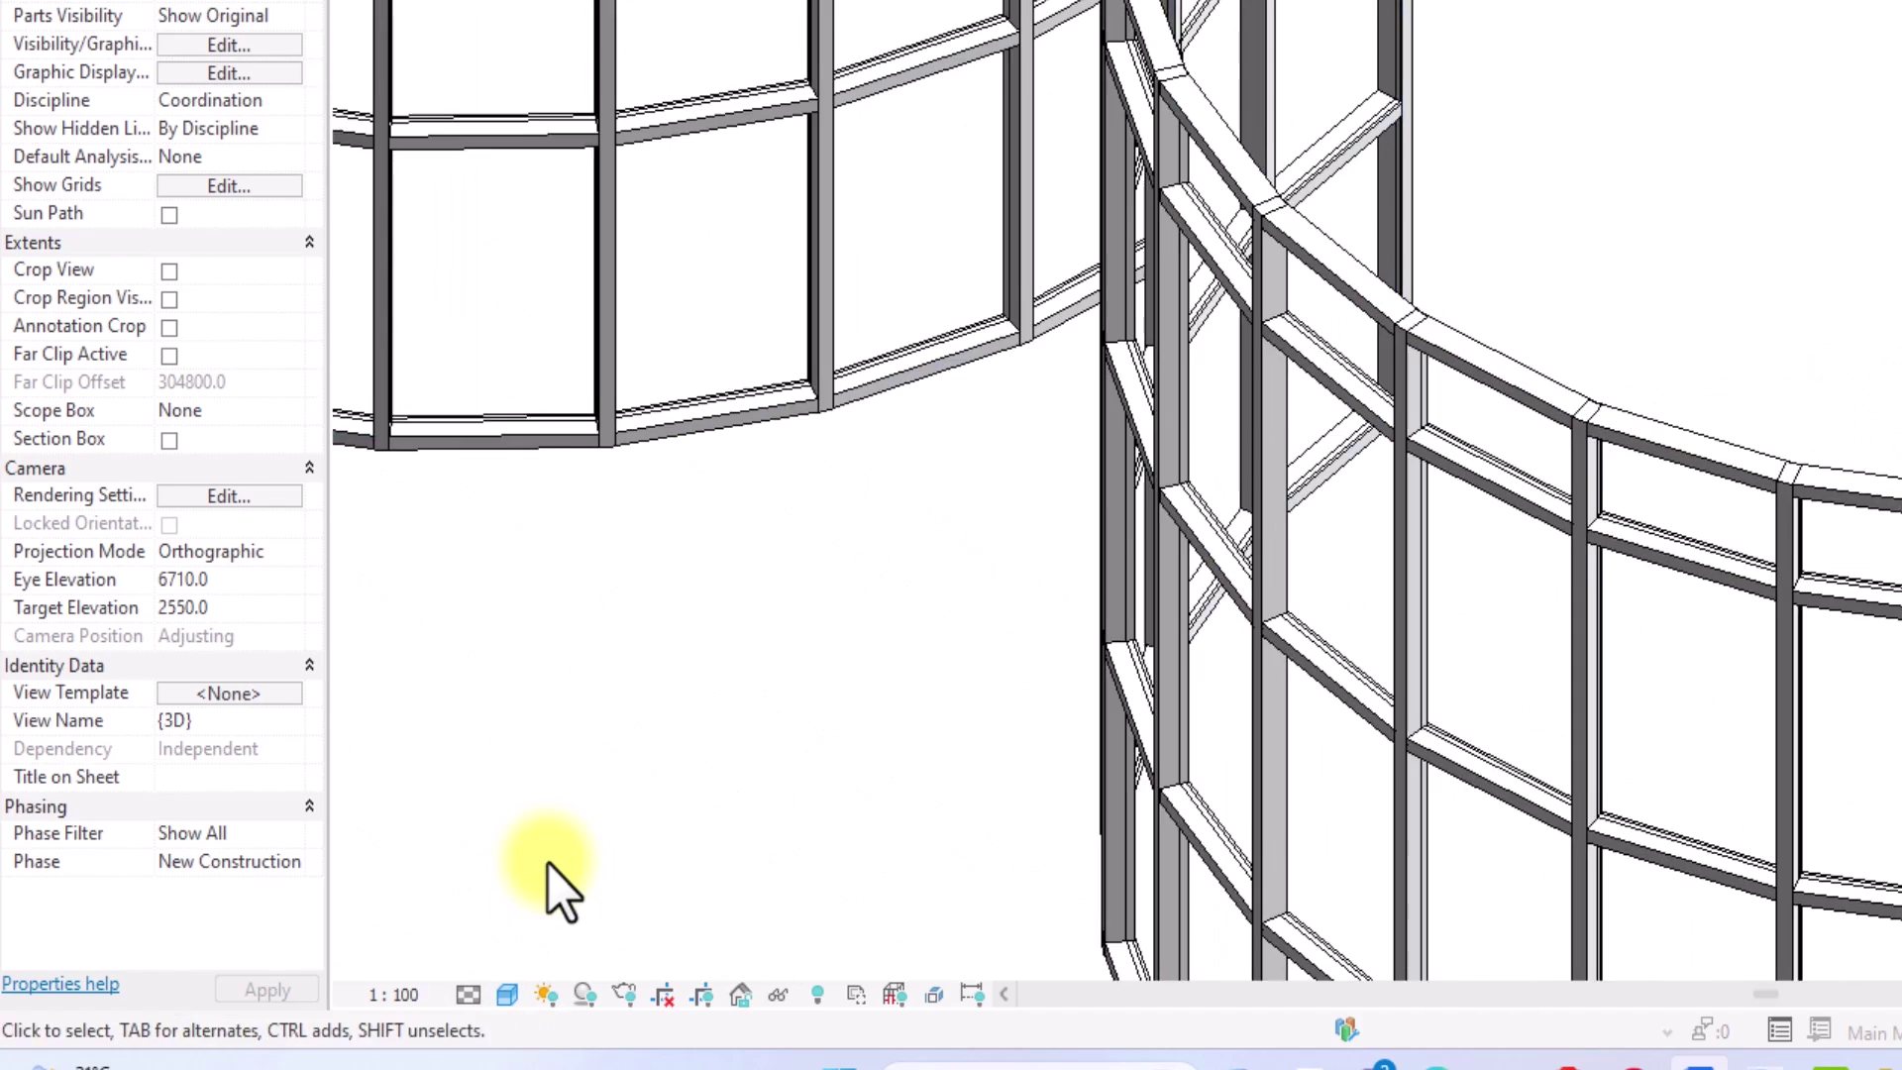
scroll(548, 862, down, 6)
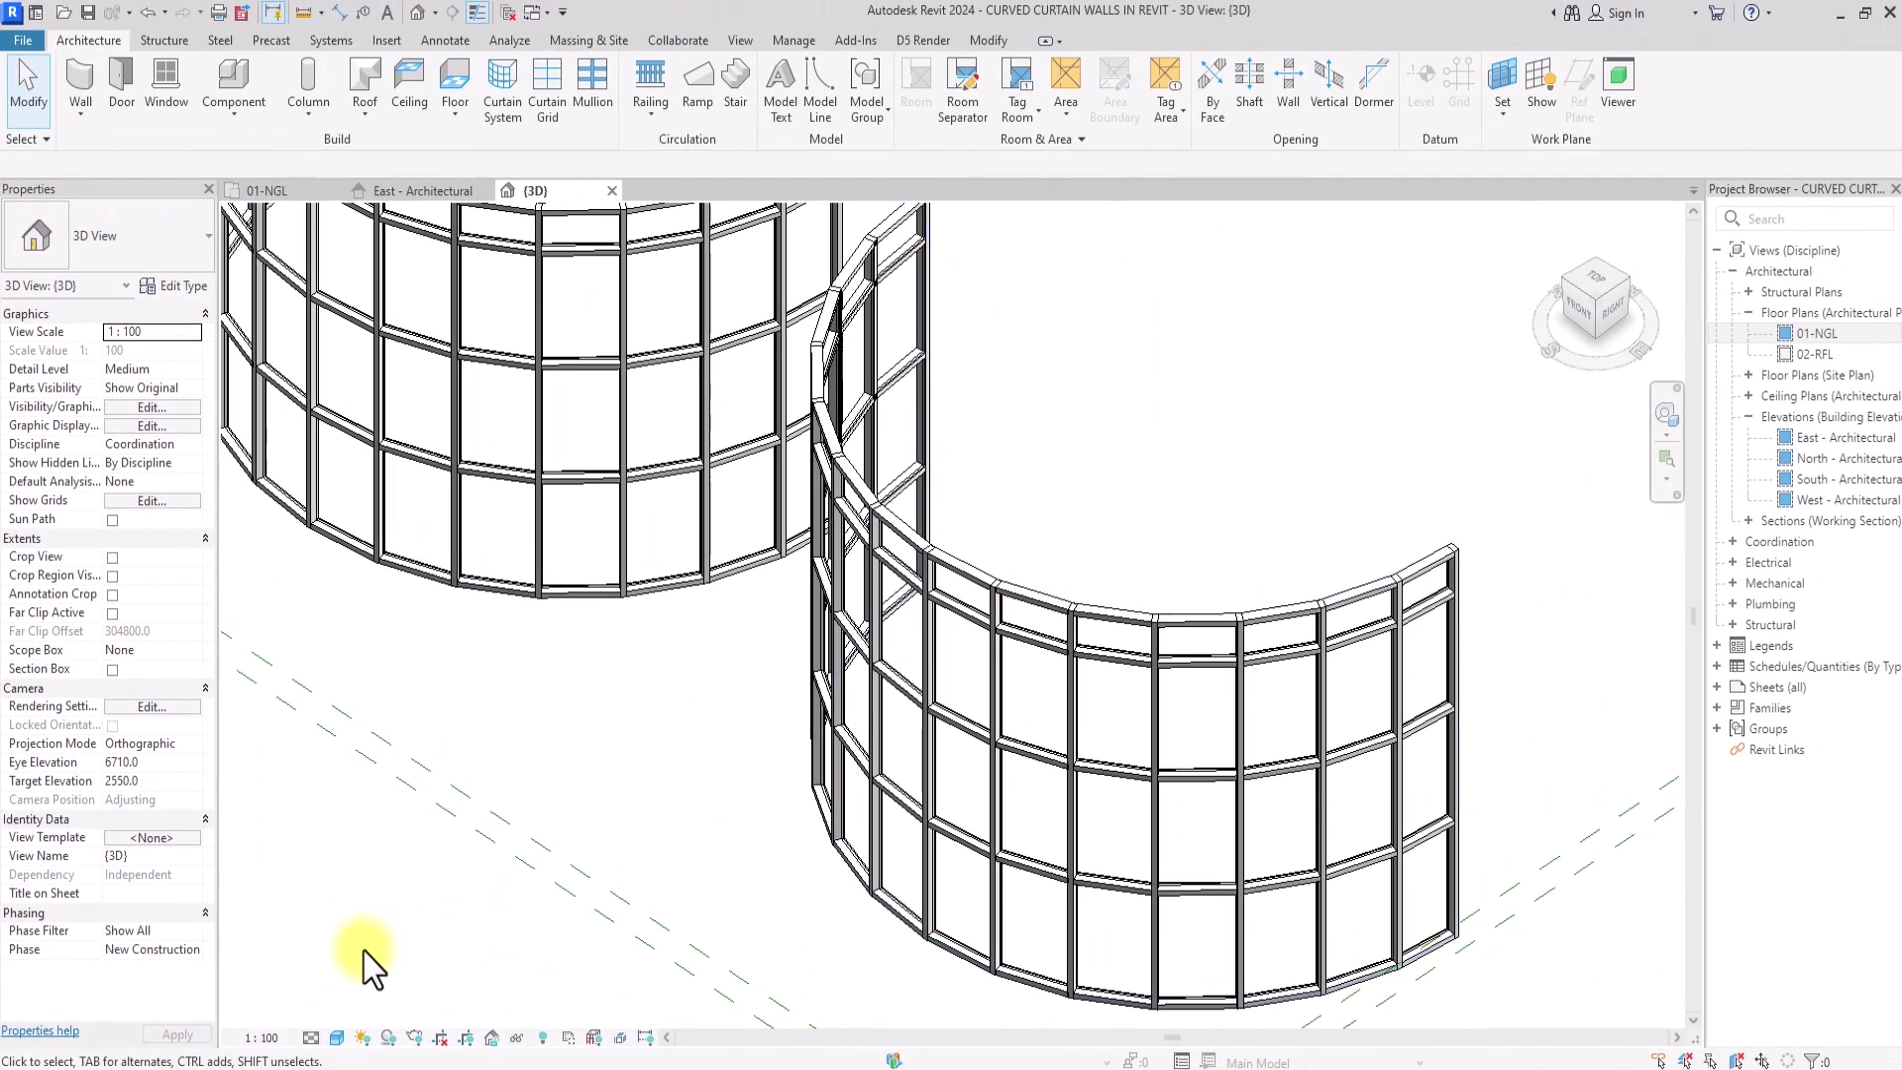
scroll(864, 716, up, 5)
scroll(864, 715, down, 2)
scroll(864, 715, down, 4)
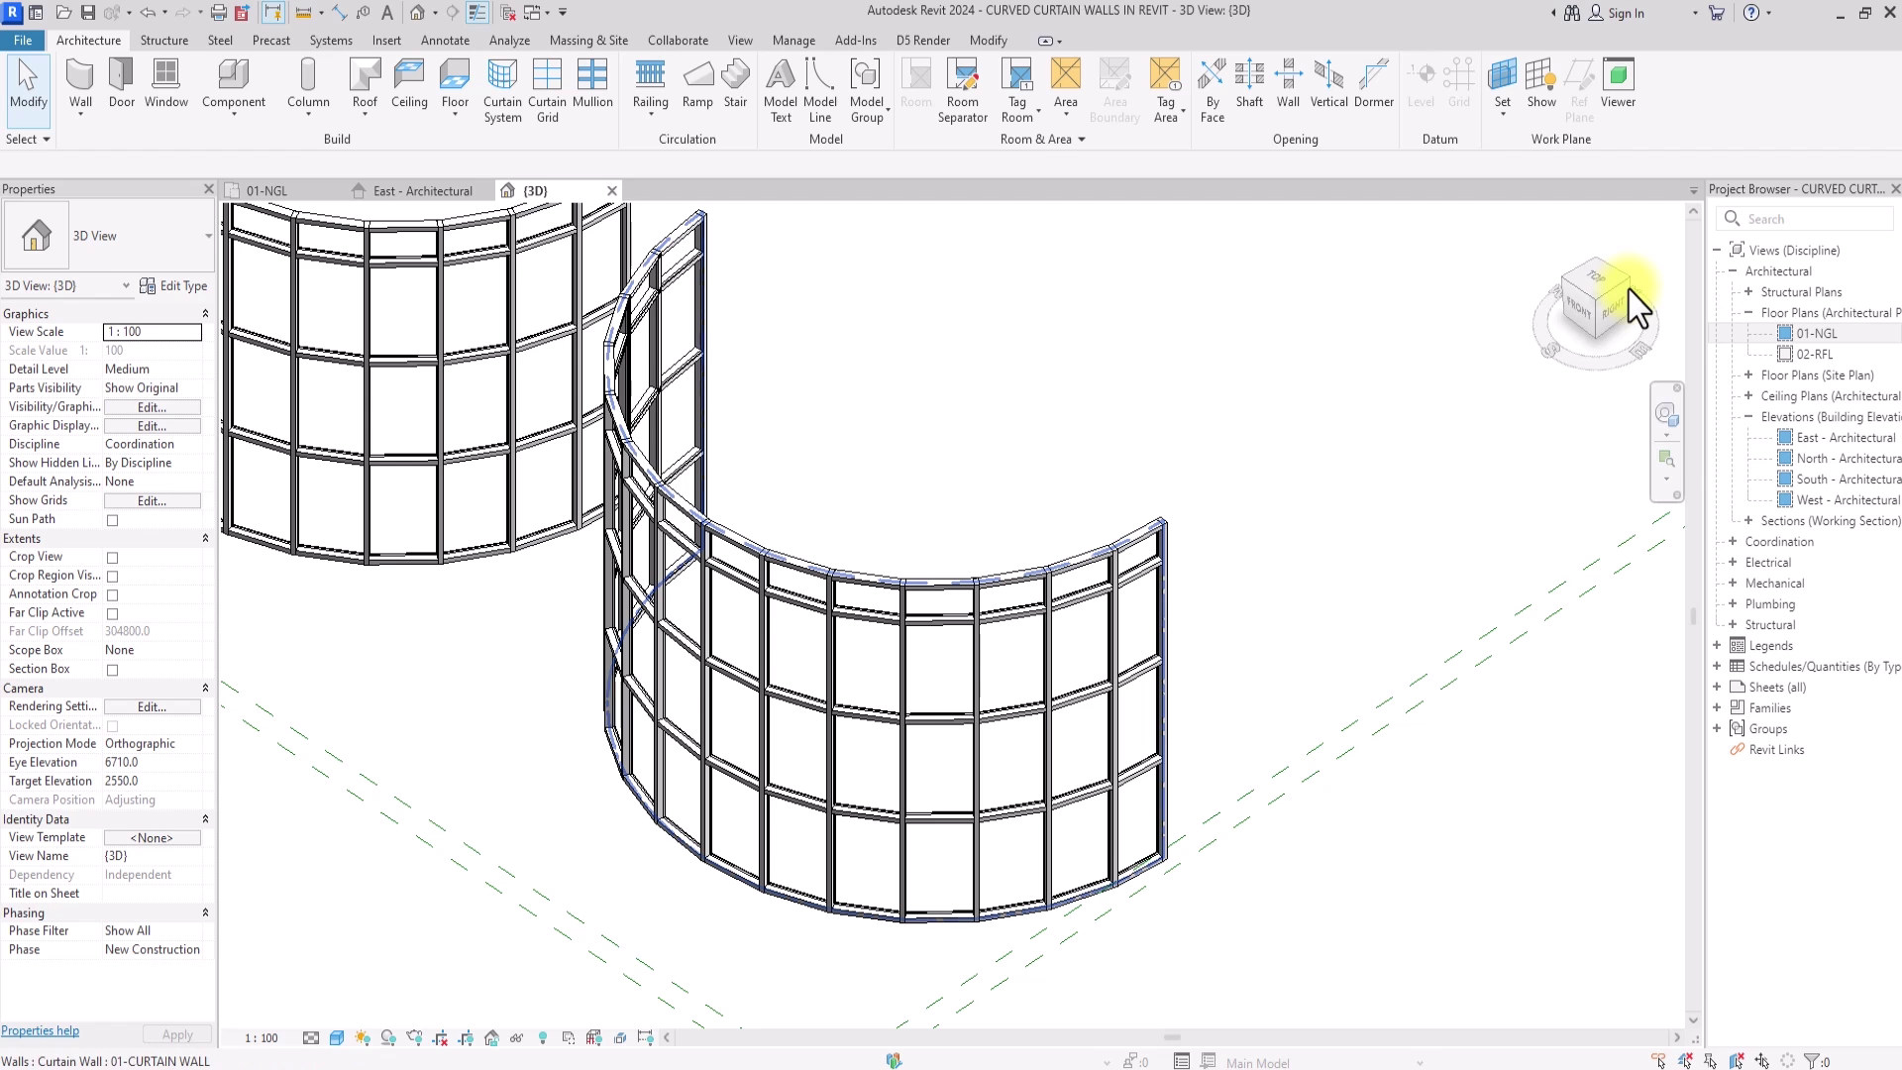
- Start a new wall in the top view and duplicate the Generic - 100mm basic wall type as 01-MULLION
click(1596, 283)
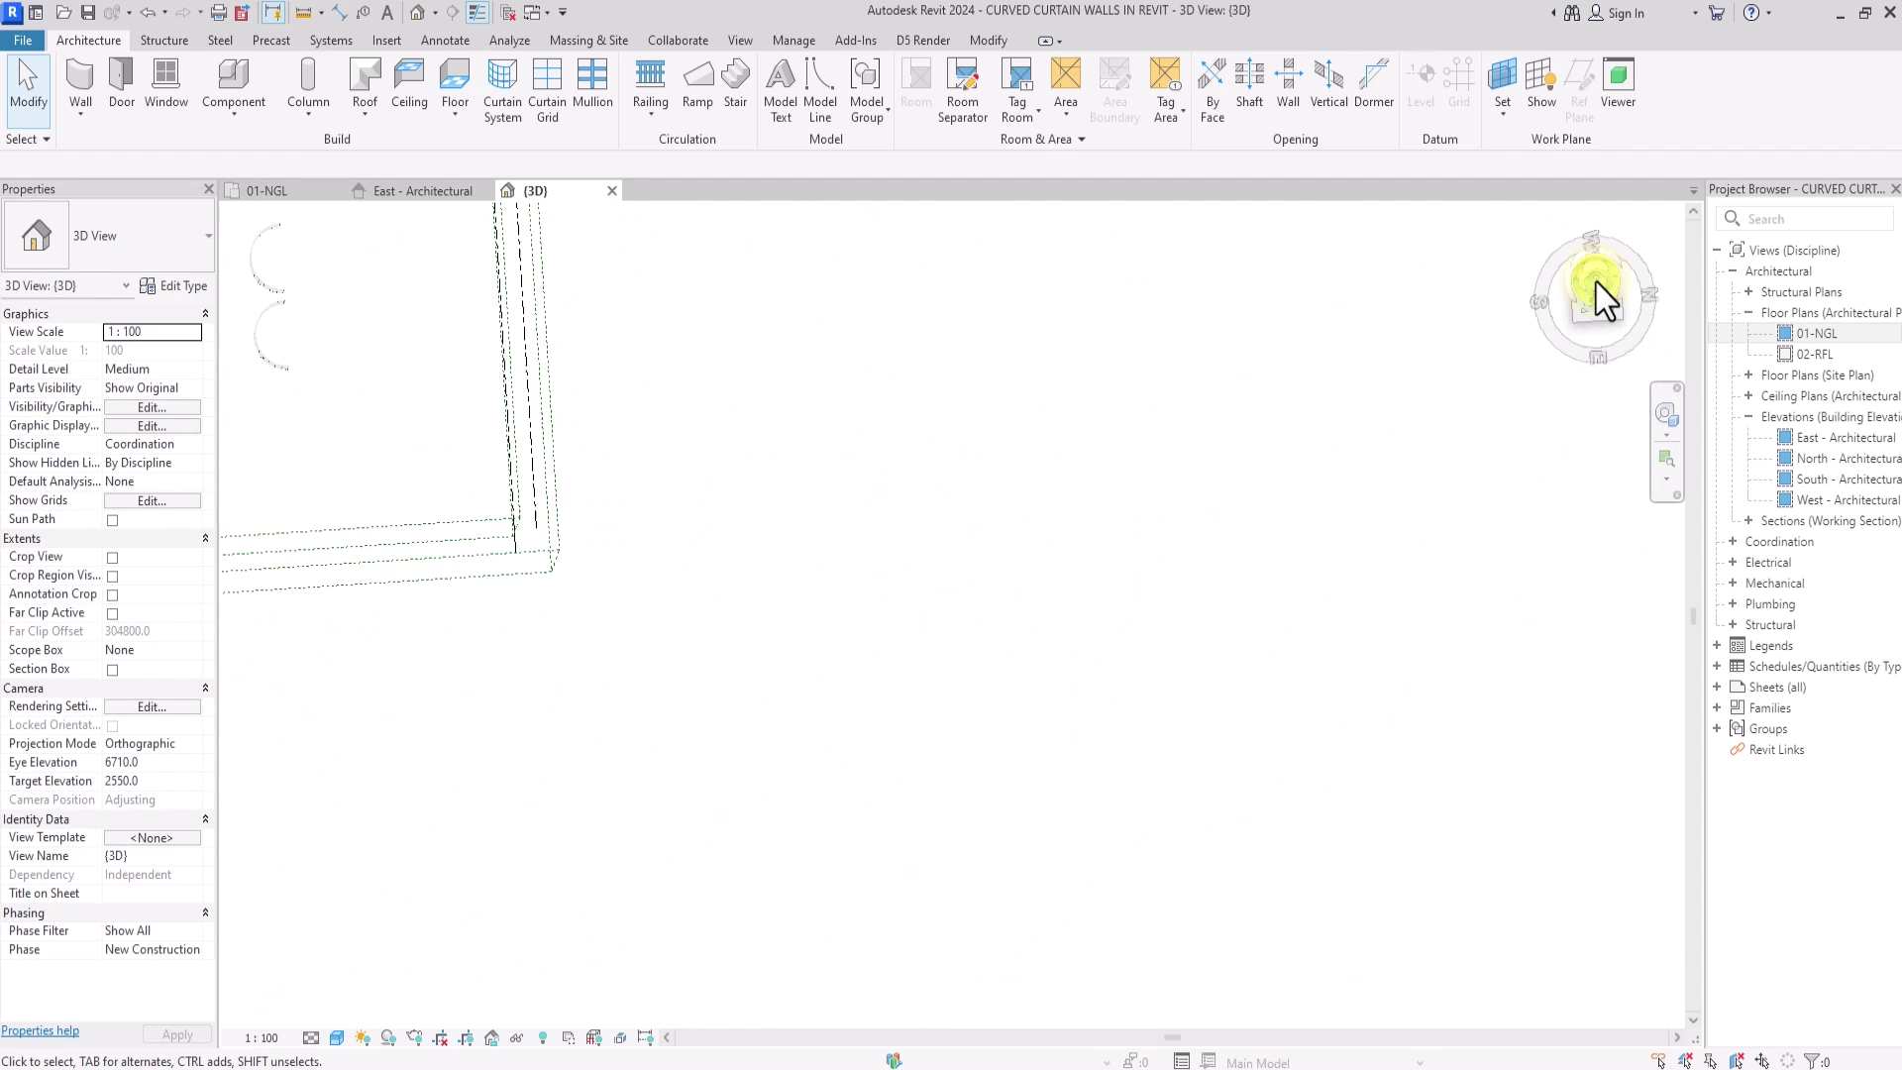
click(79, 77)
click(130, 240)
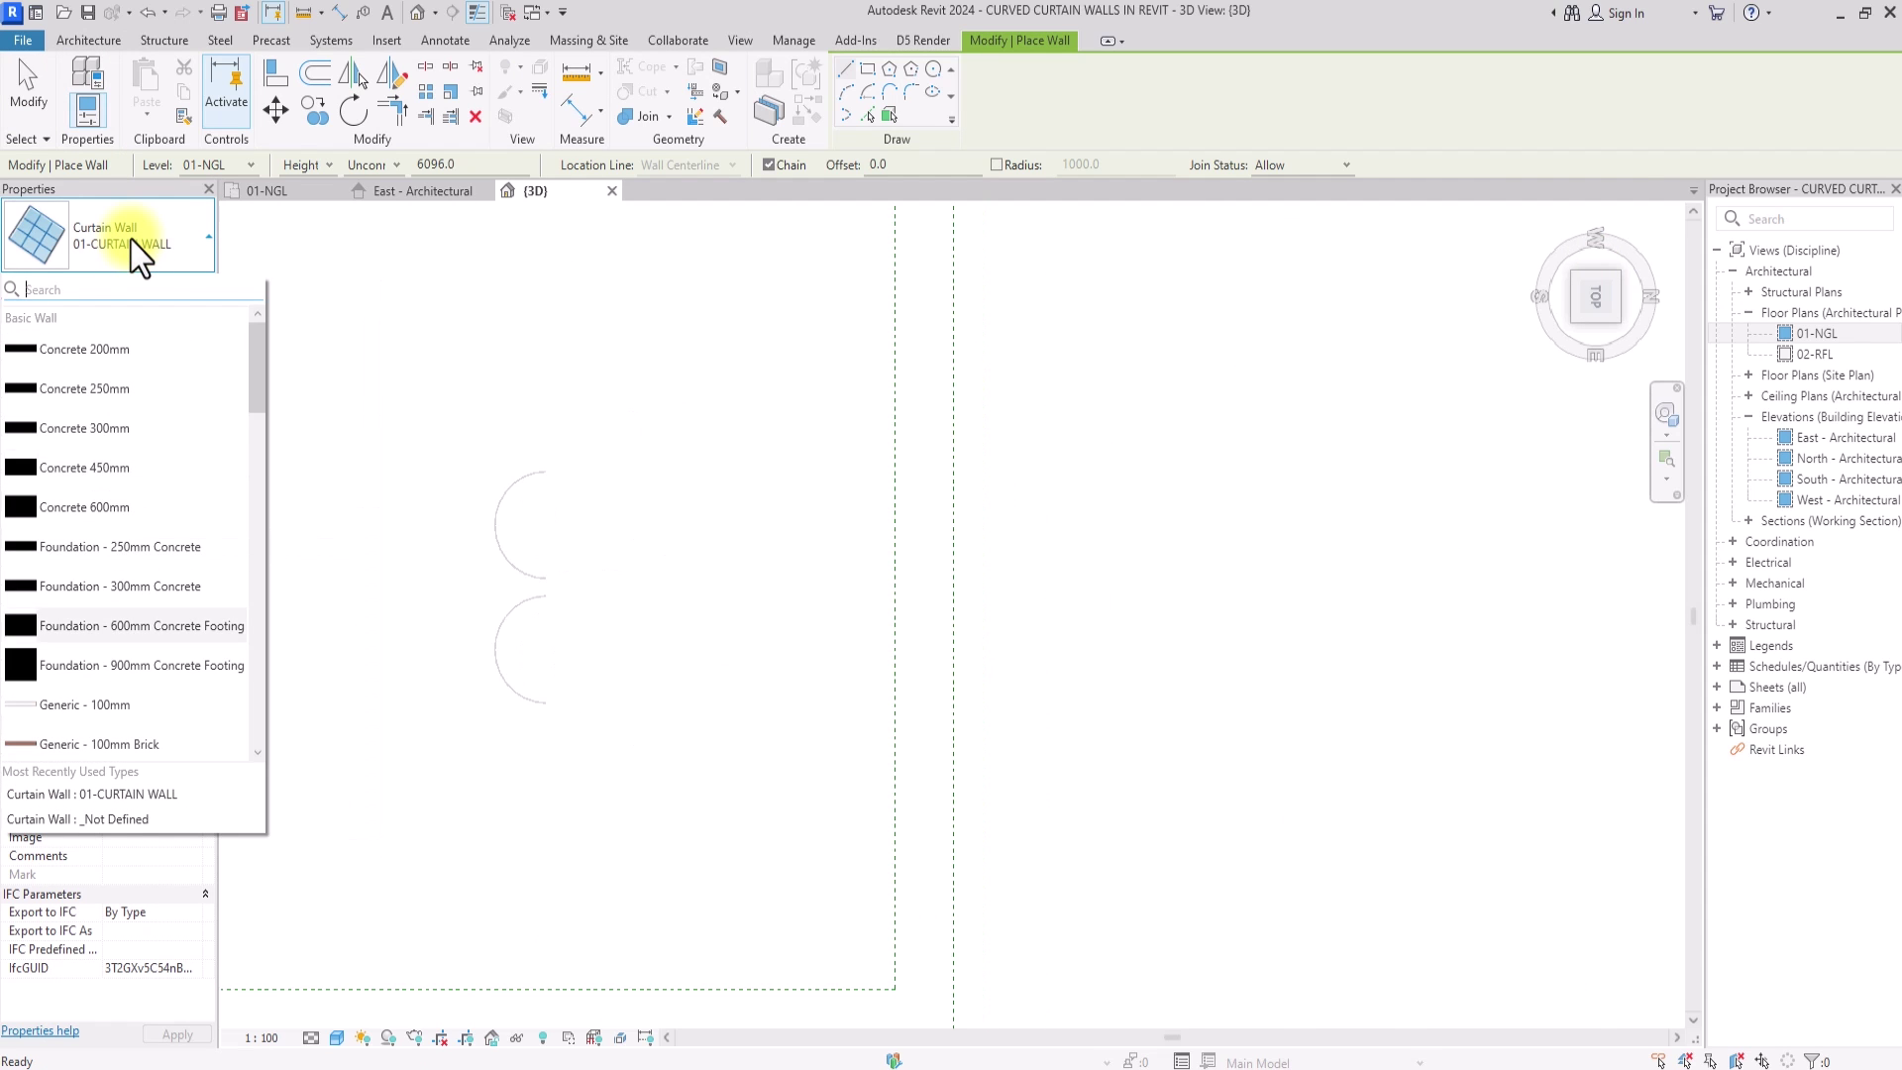
click(103, 485)
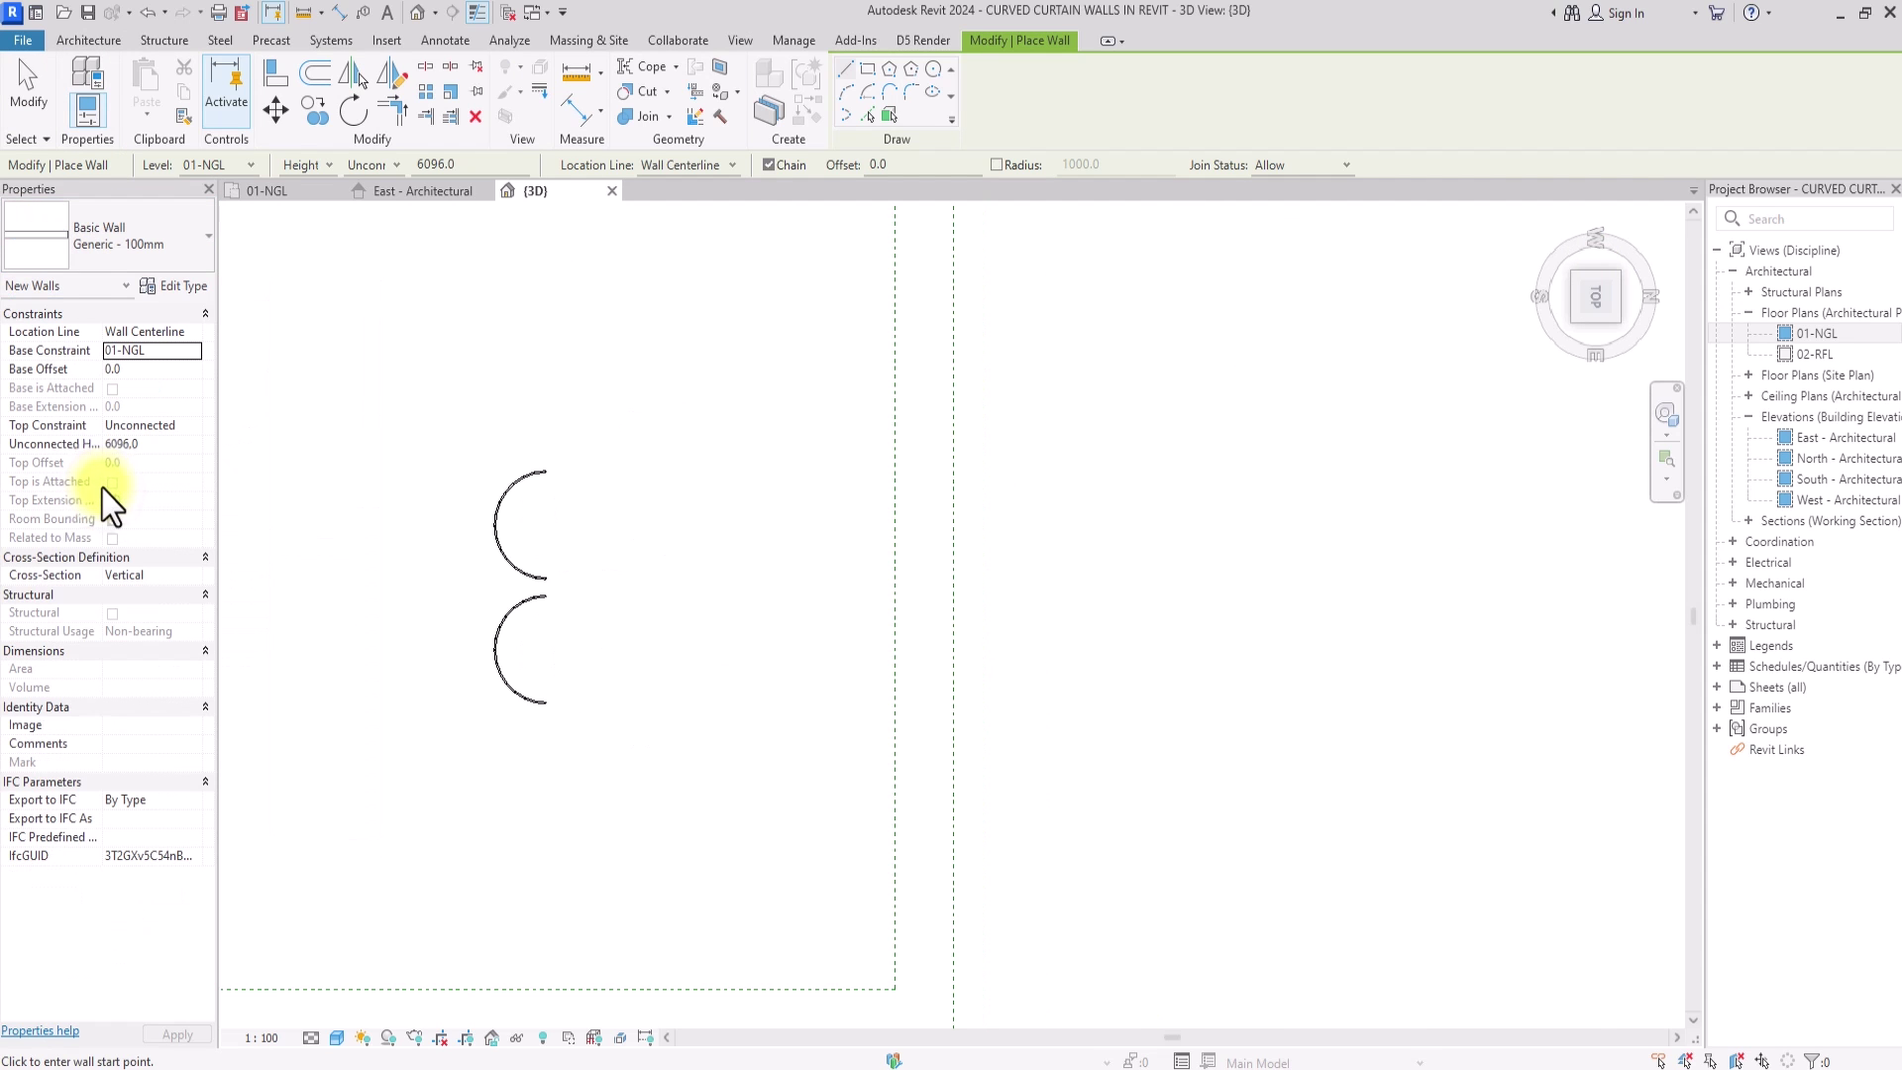
click(170, 282)
click(1399, 350)
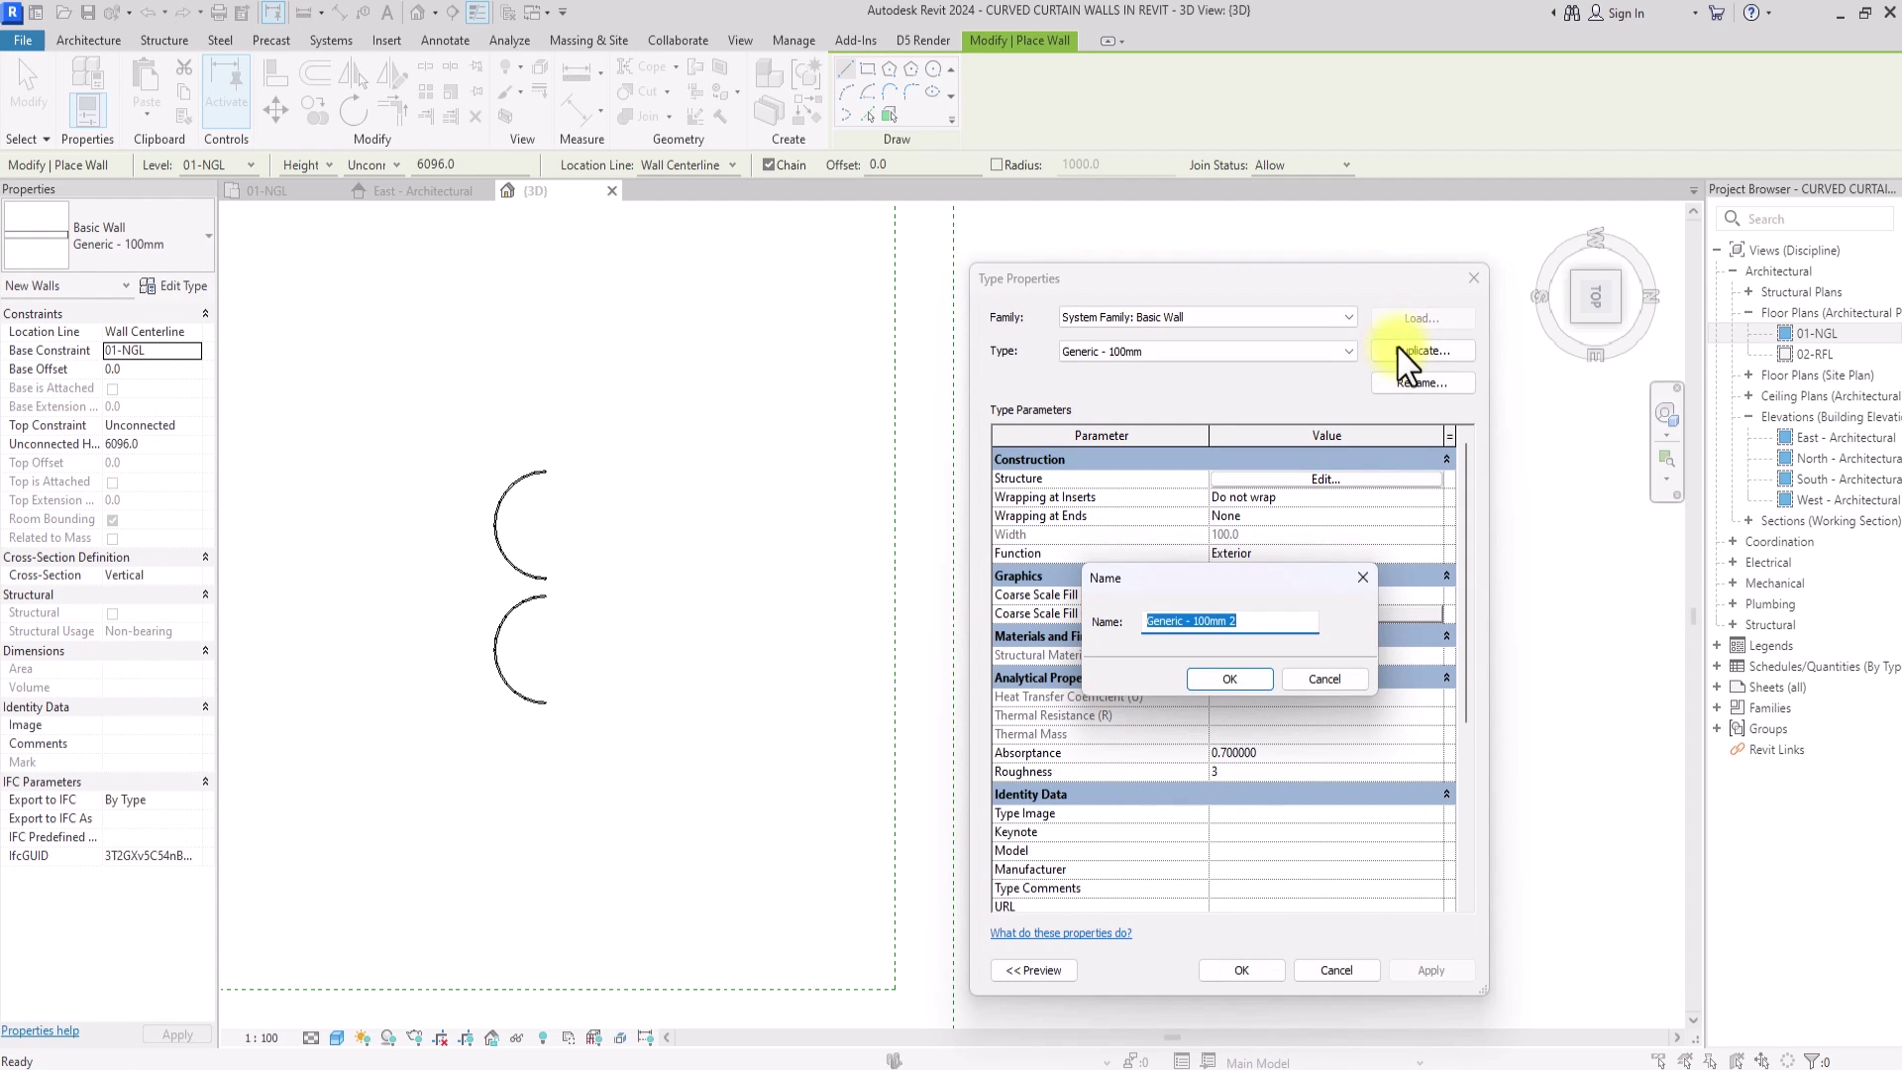
key(BackSpace)
text(01-MULLION)
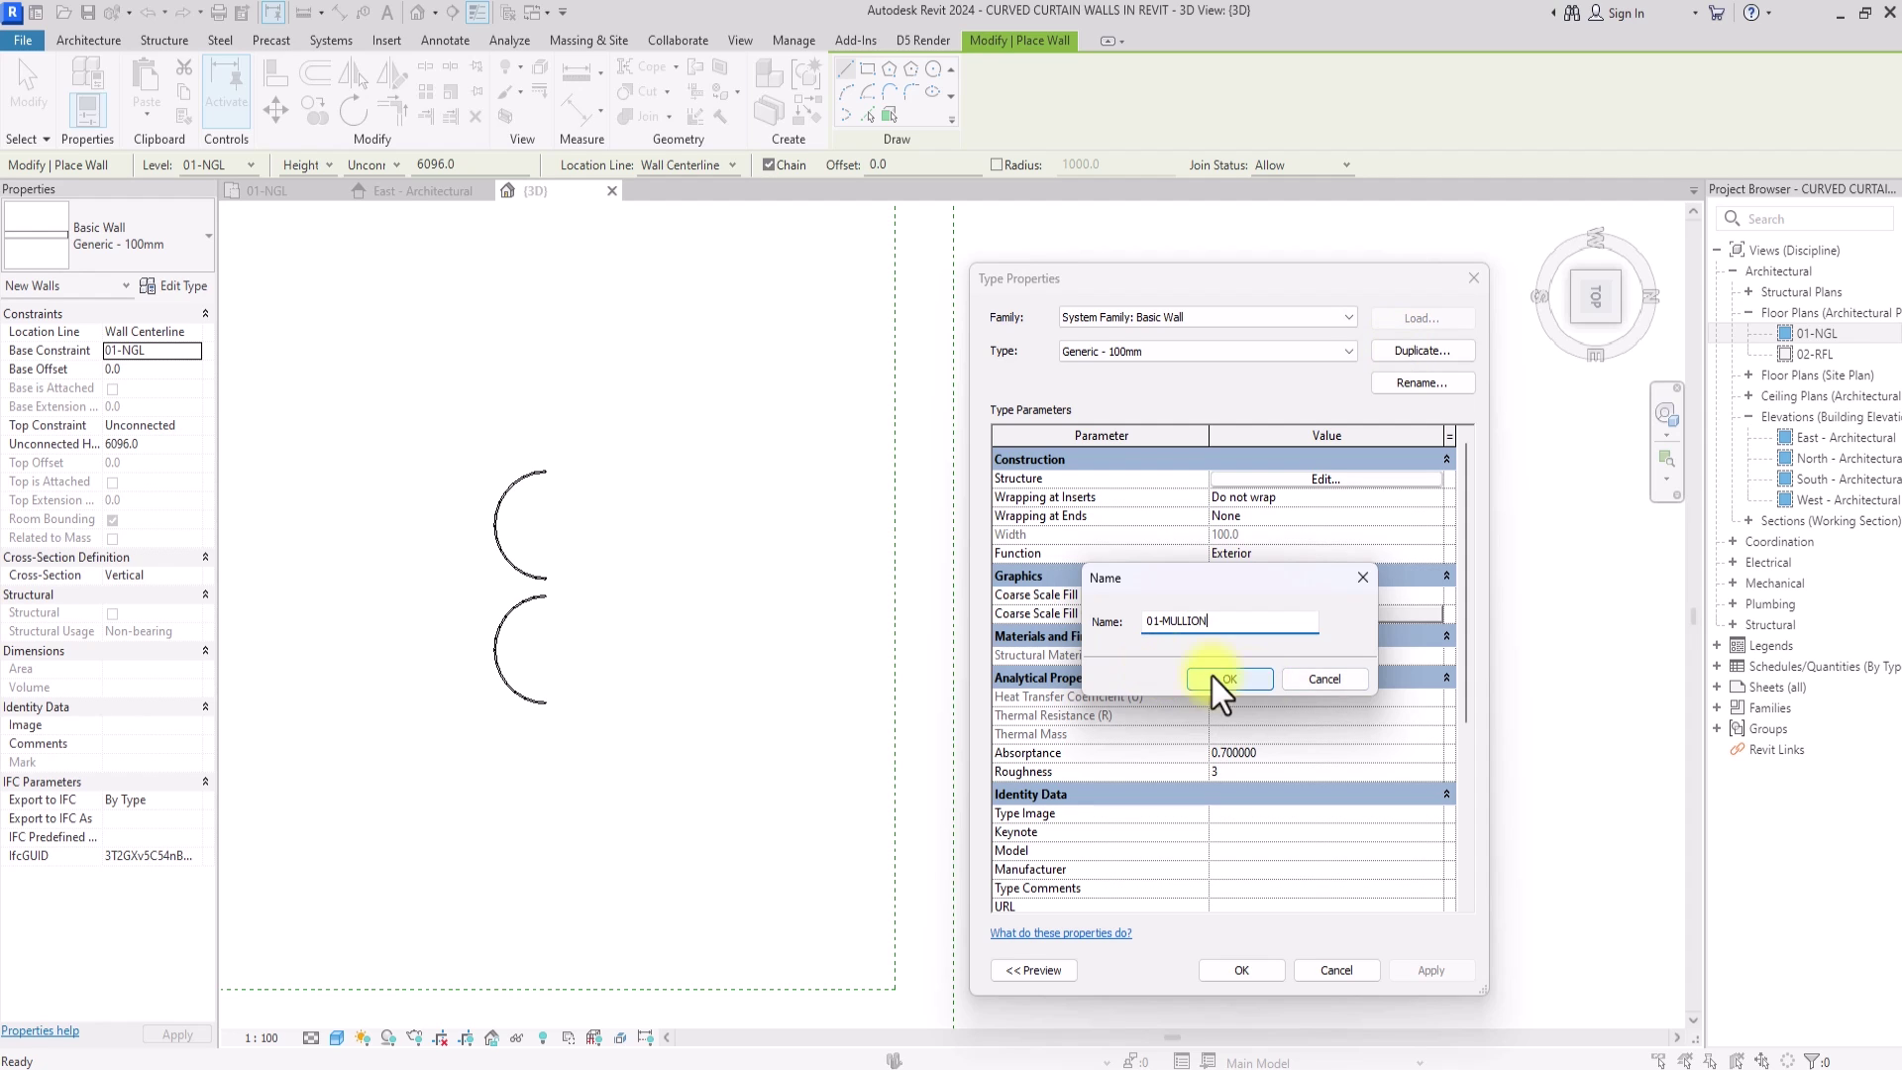
click(1233, 680)
- Set the 01-MULLION wall type's structure layer to 125 mm thickness and Aluminum material
click(1328, 479)
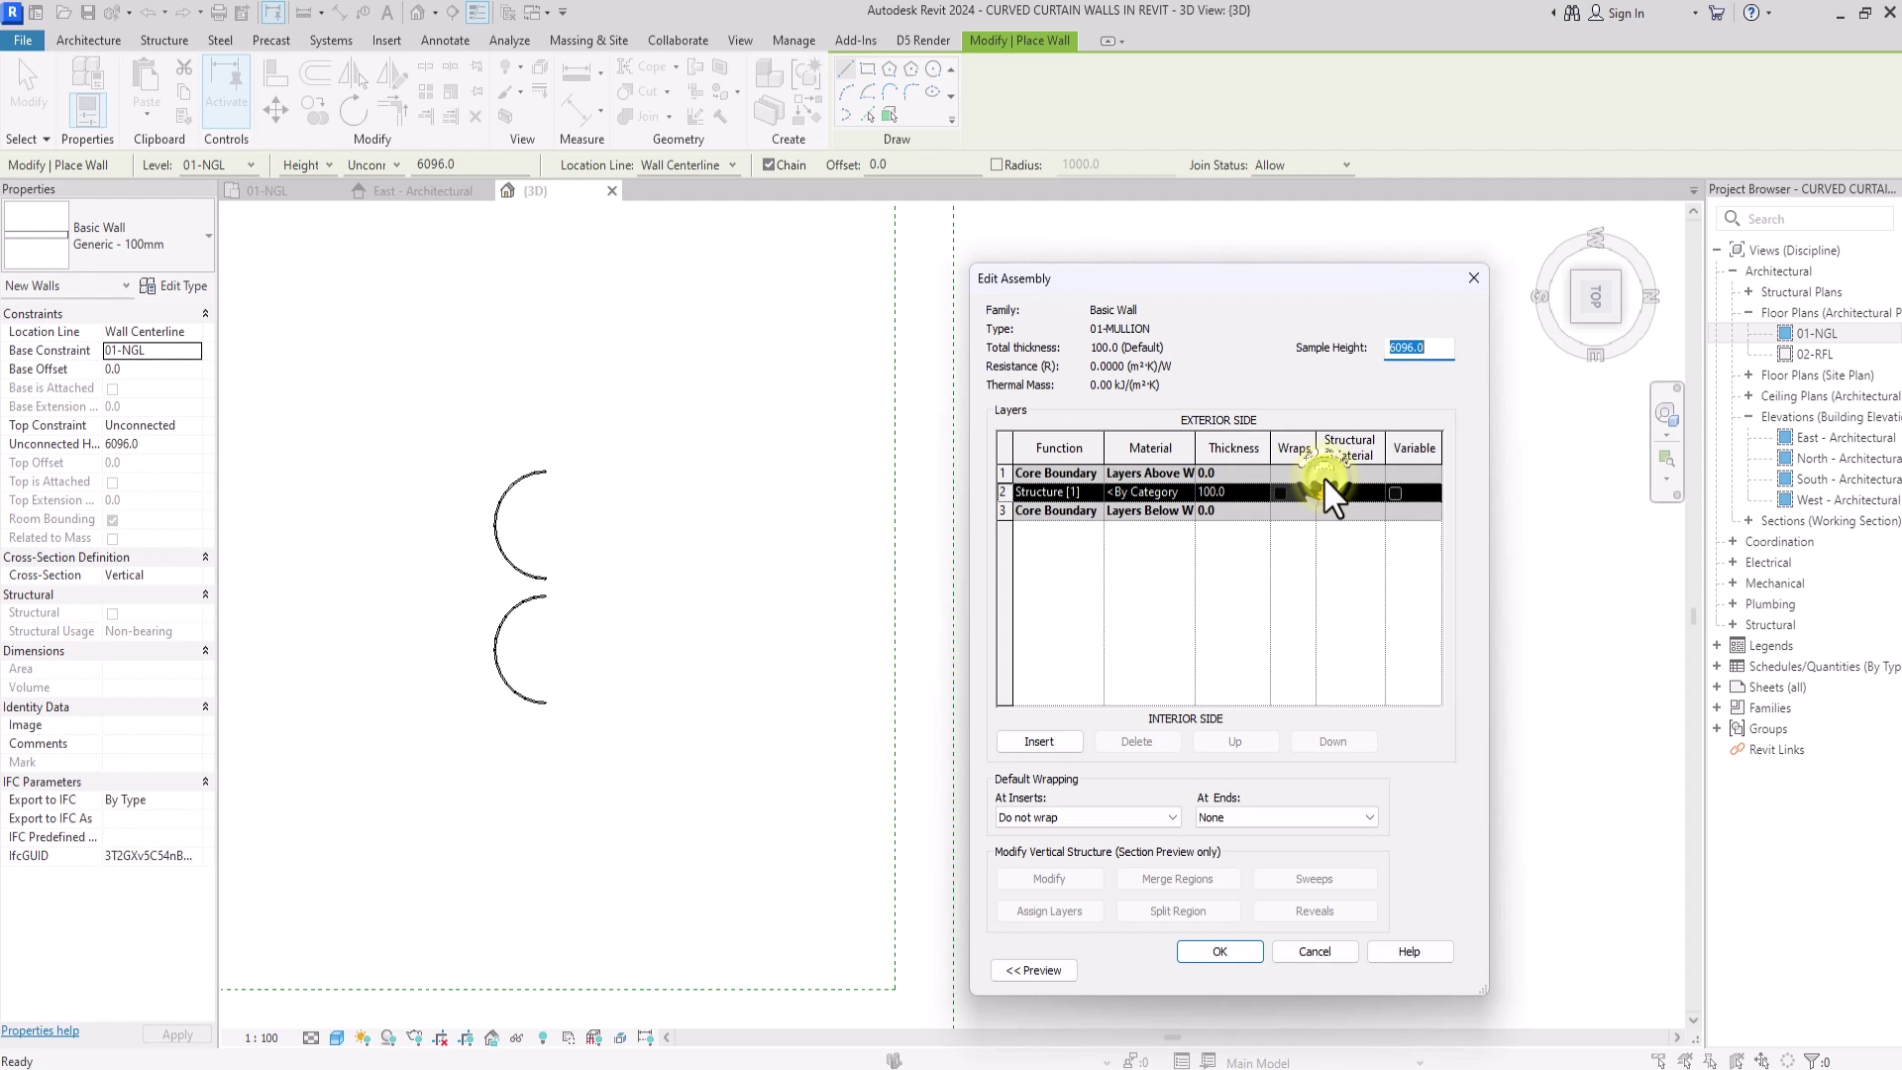
click(1241, 492)
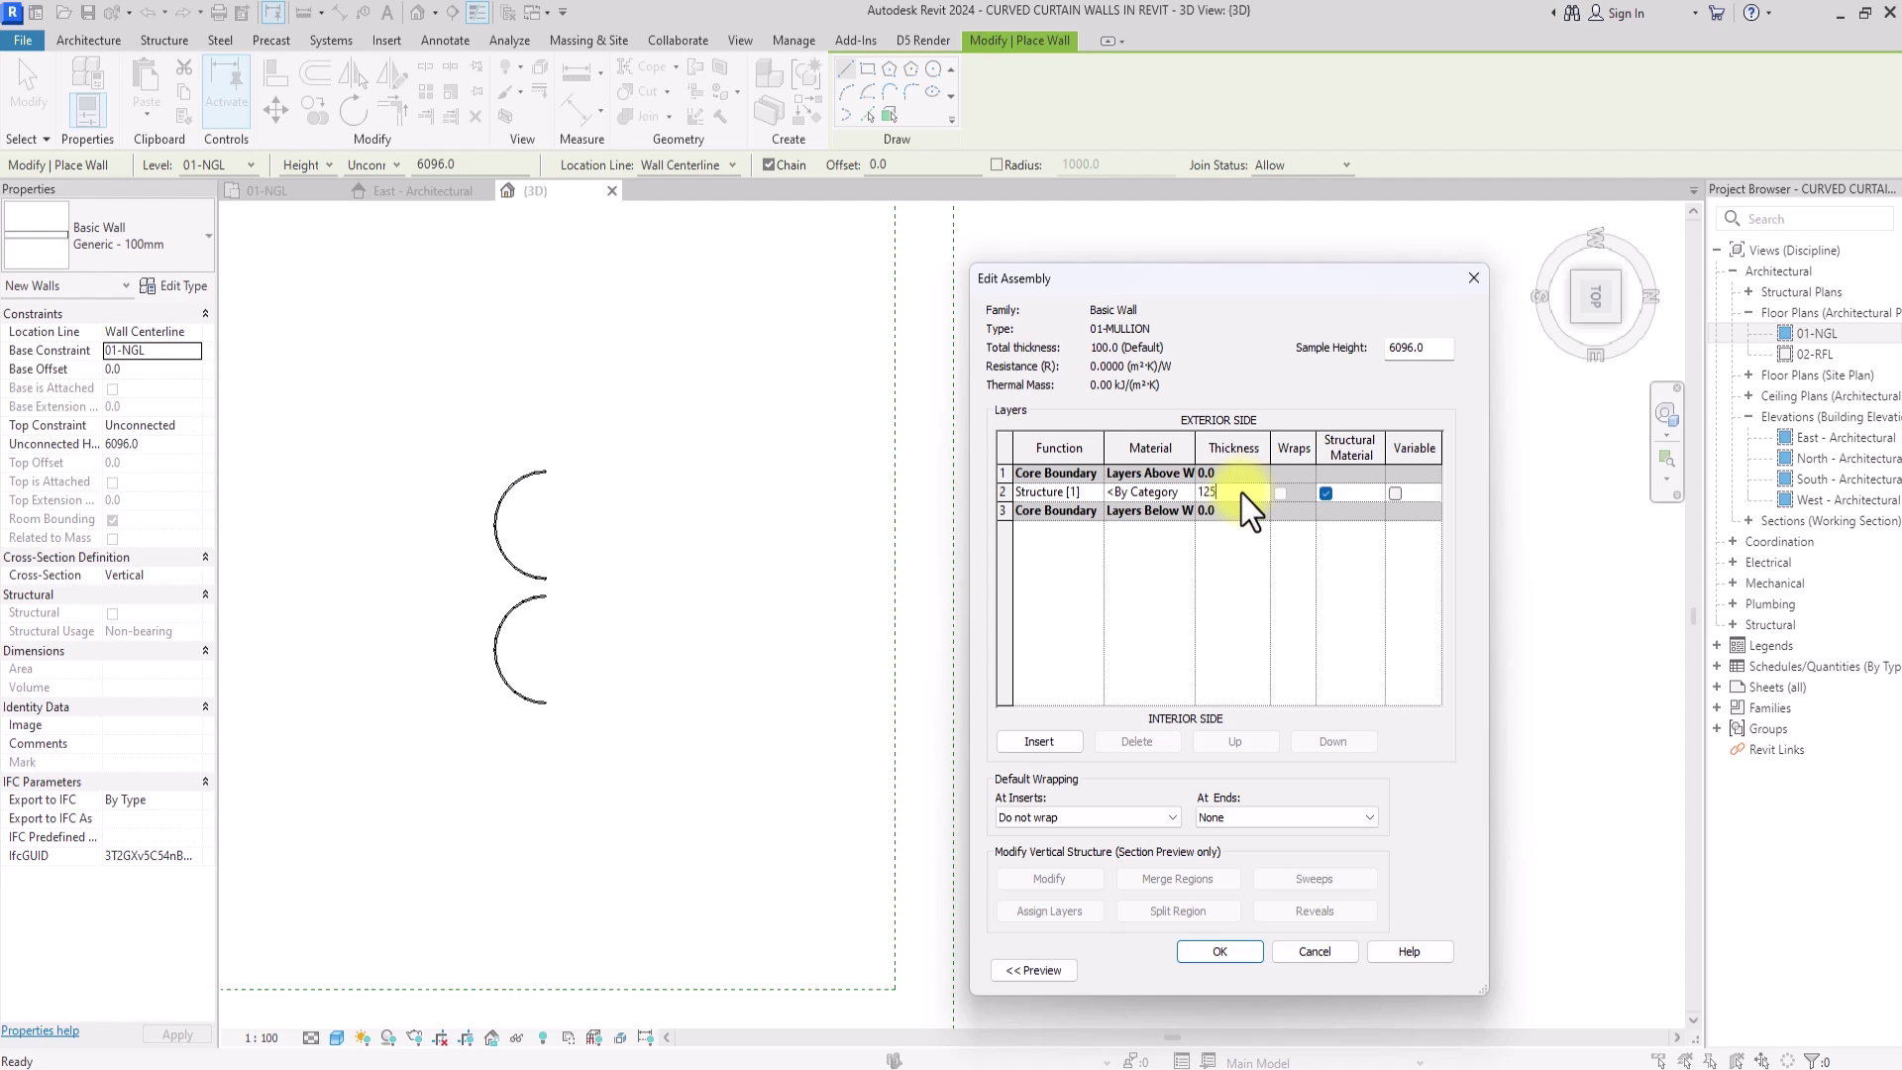
text(125)
click(1192, 493)
click(1191, 493)
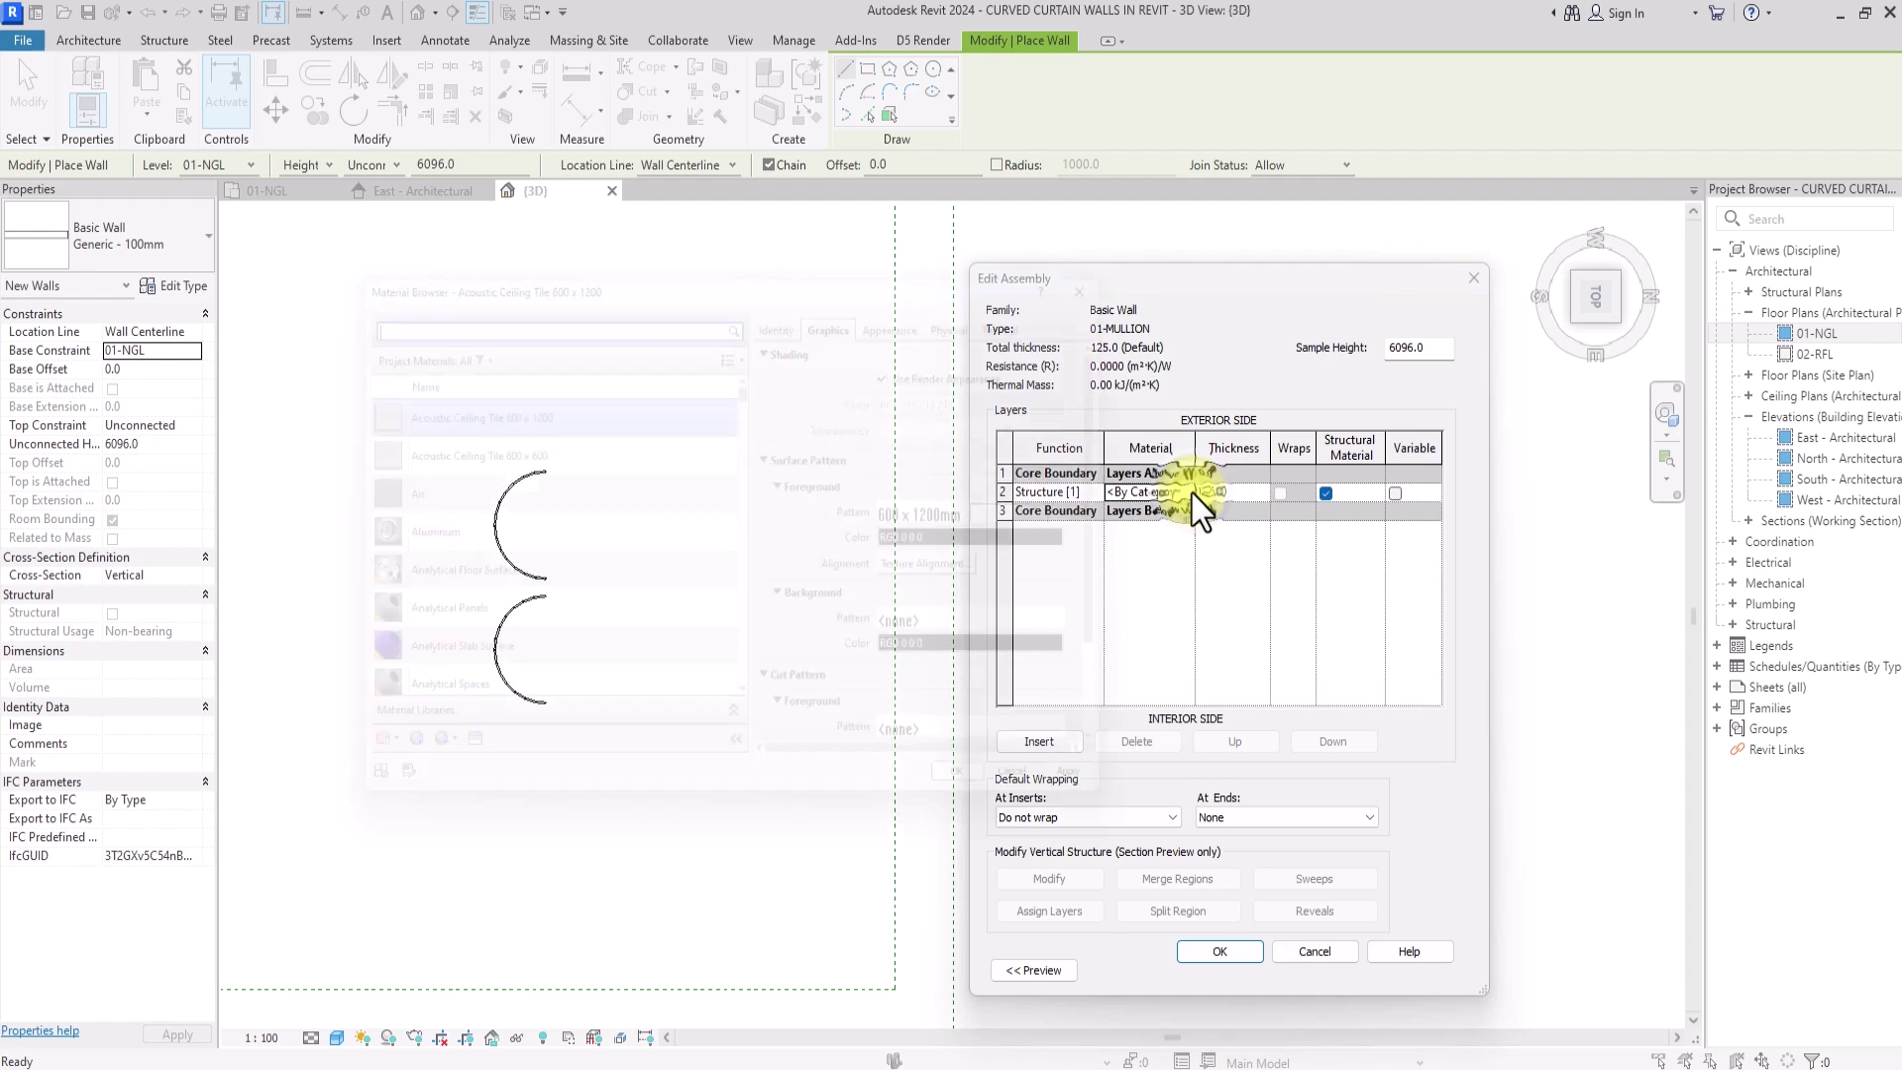
click(439, 545)
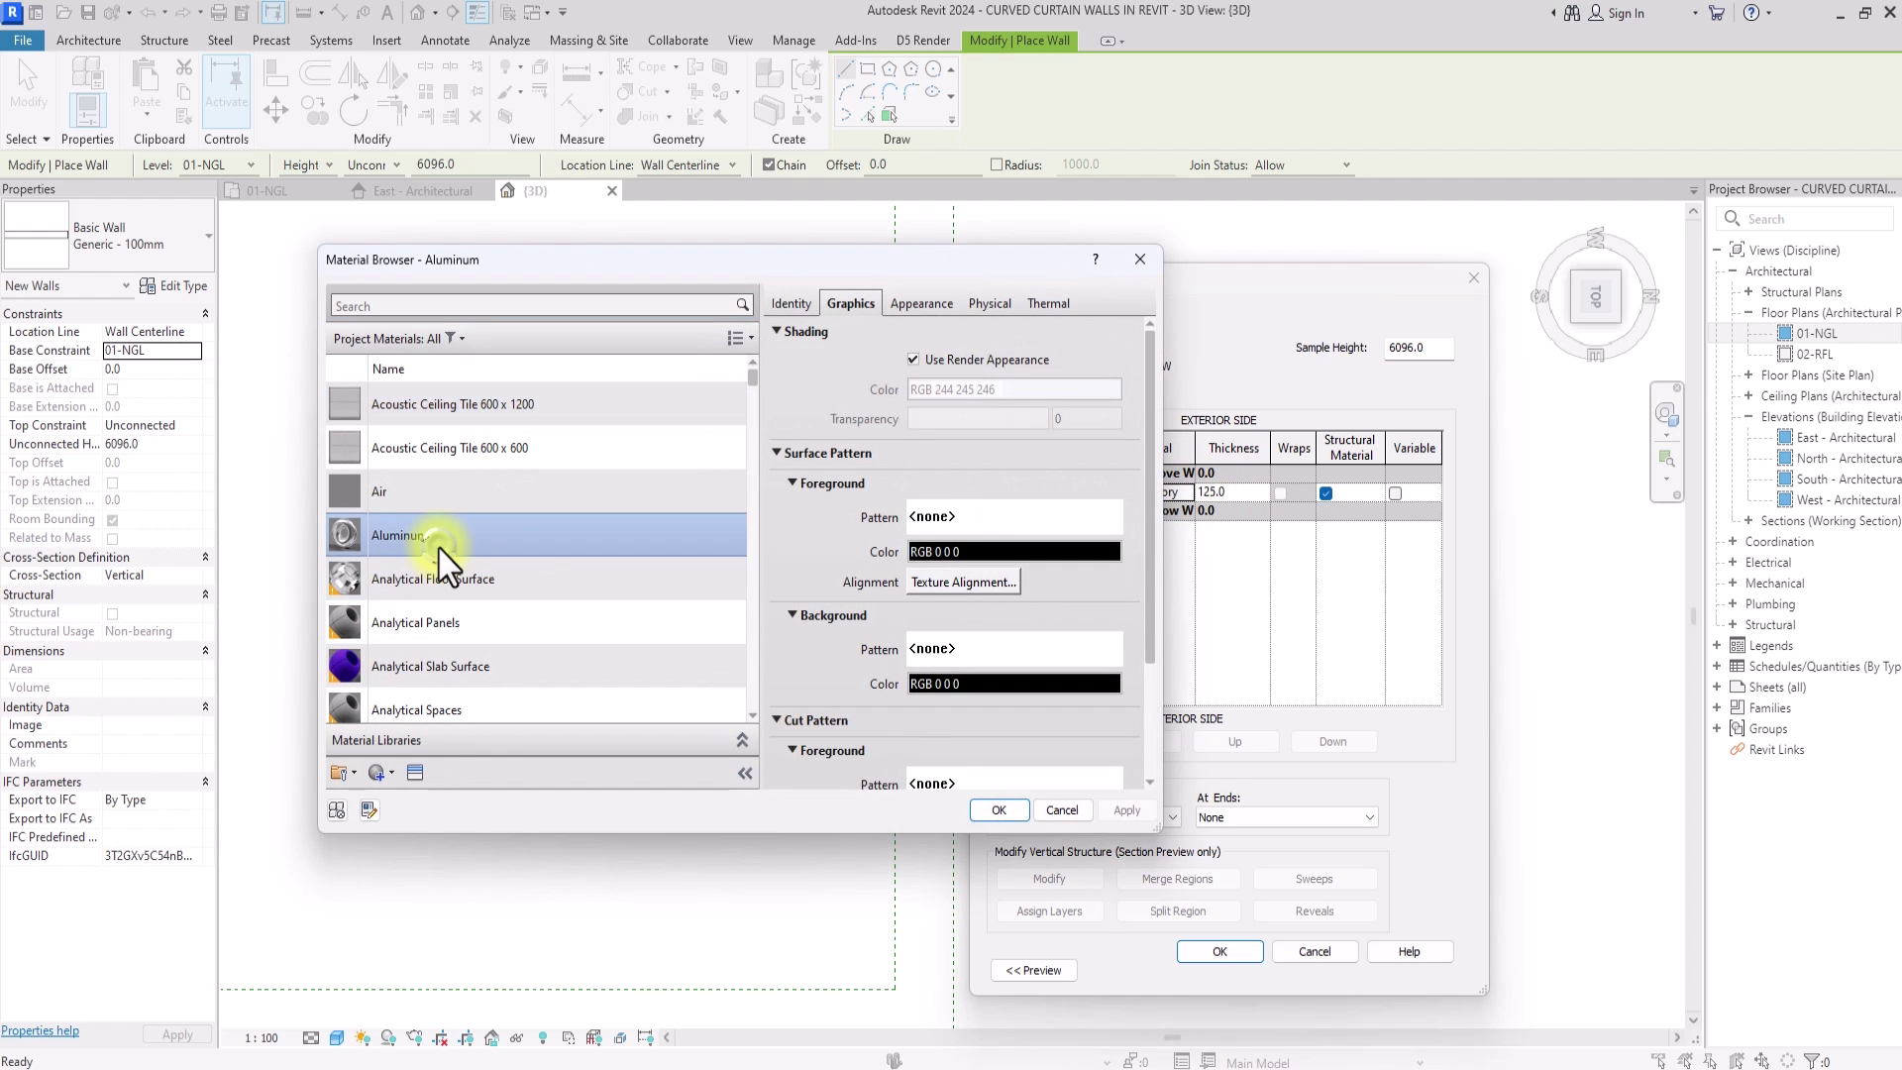
click(999, 808)
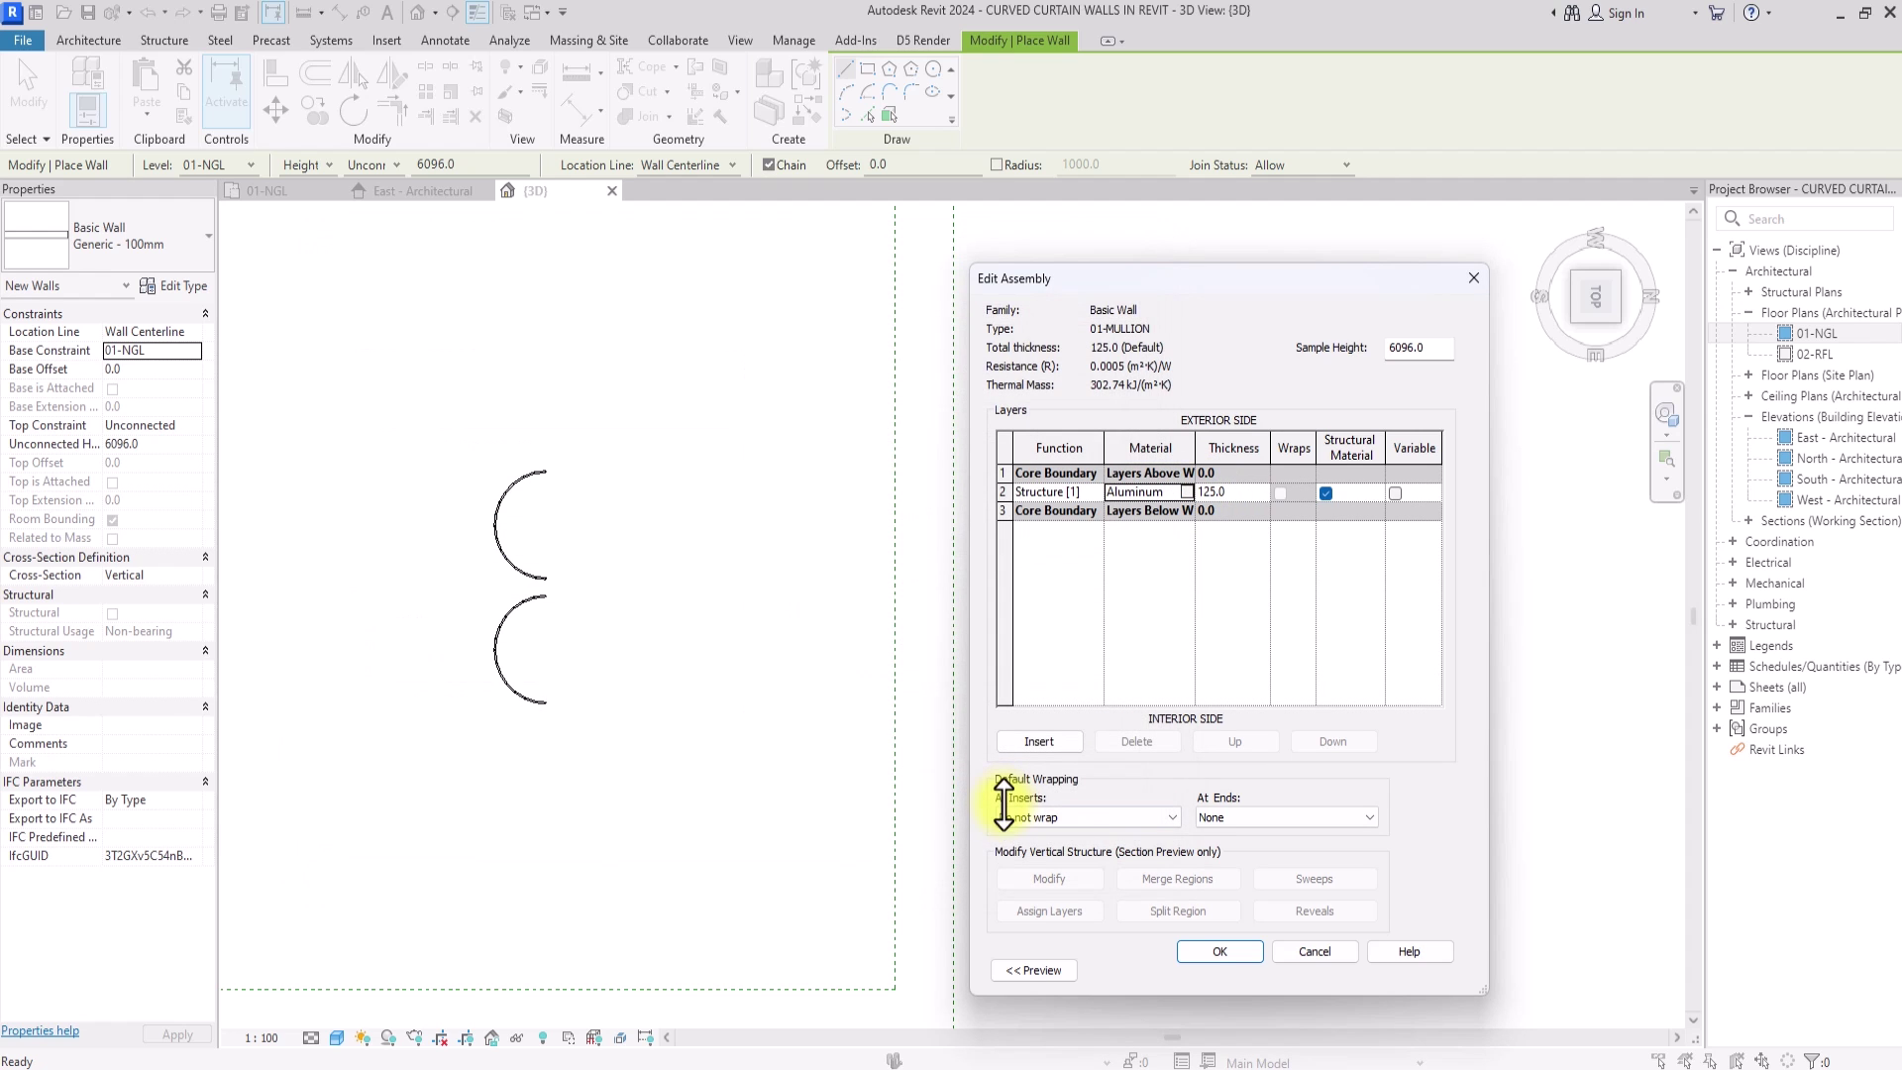
click(1232, 955)
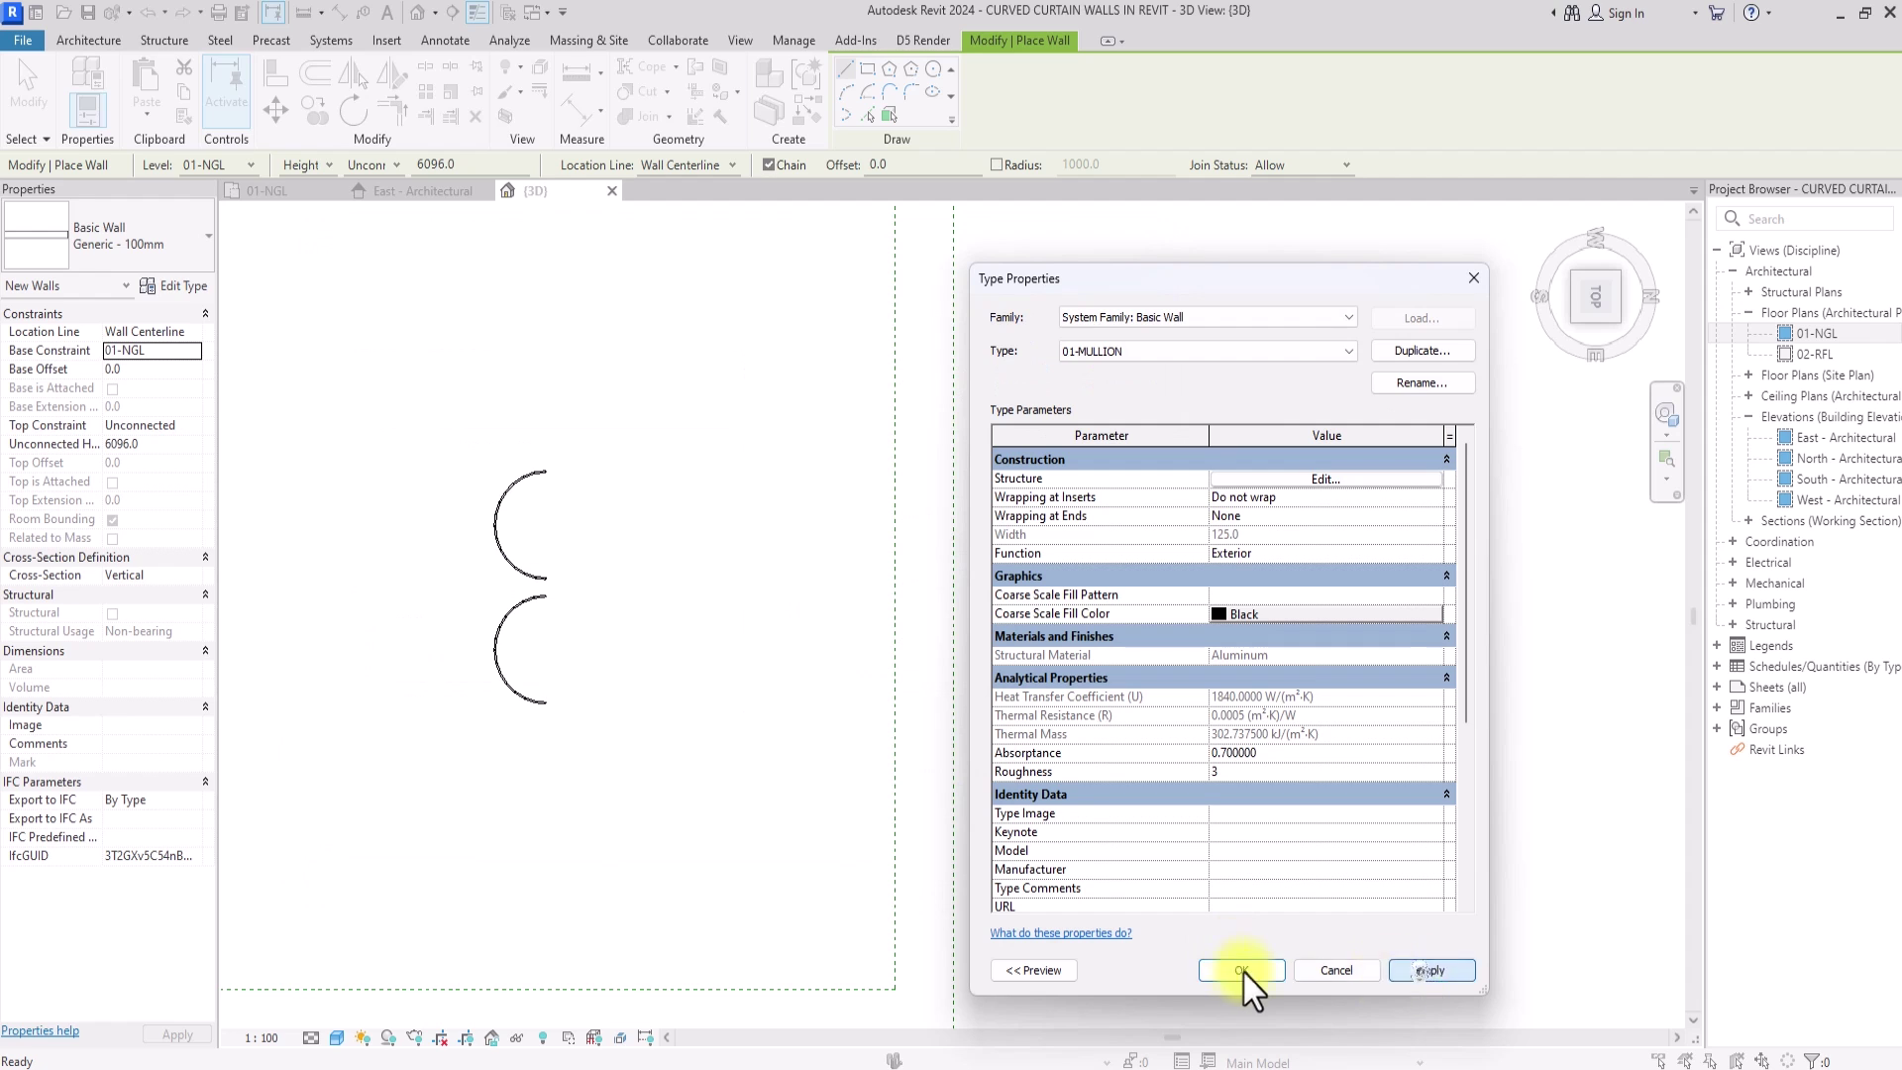
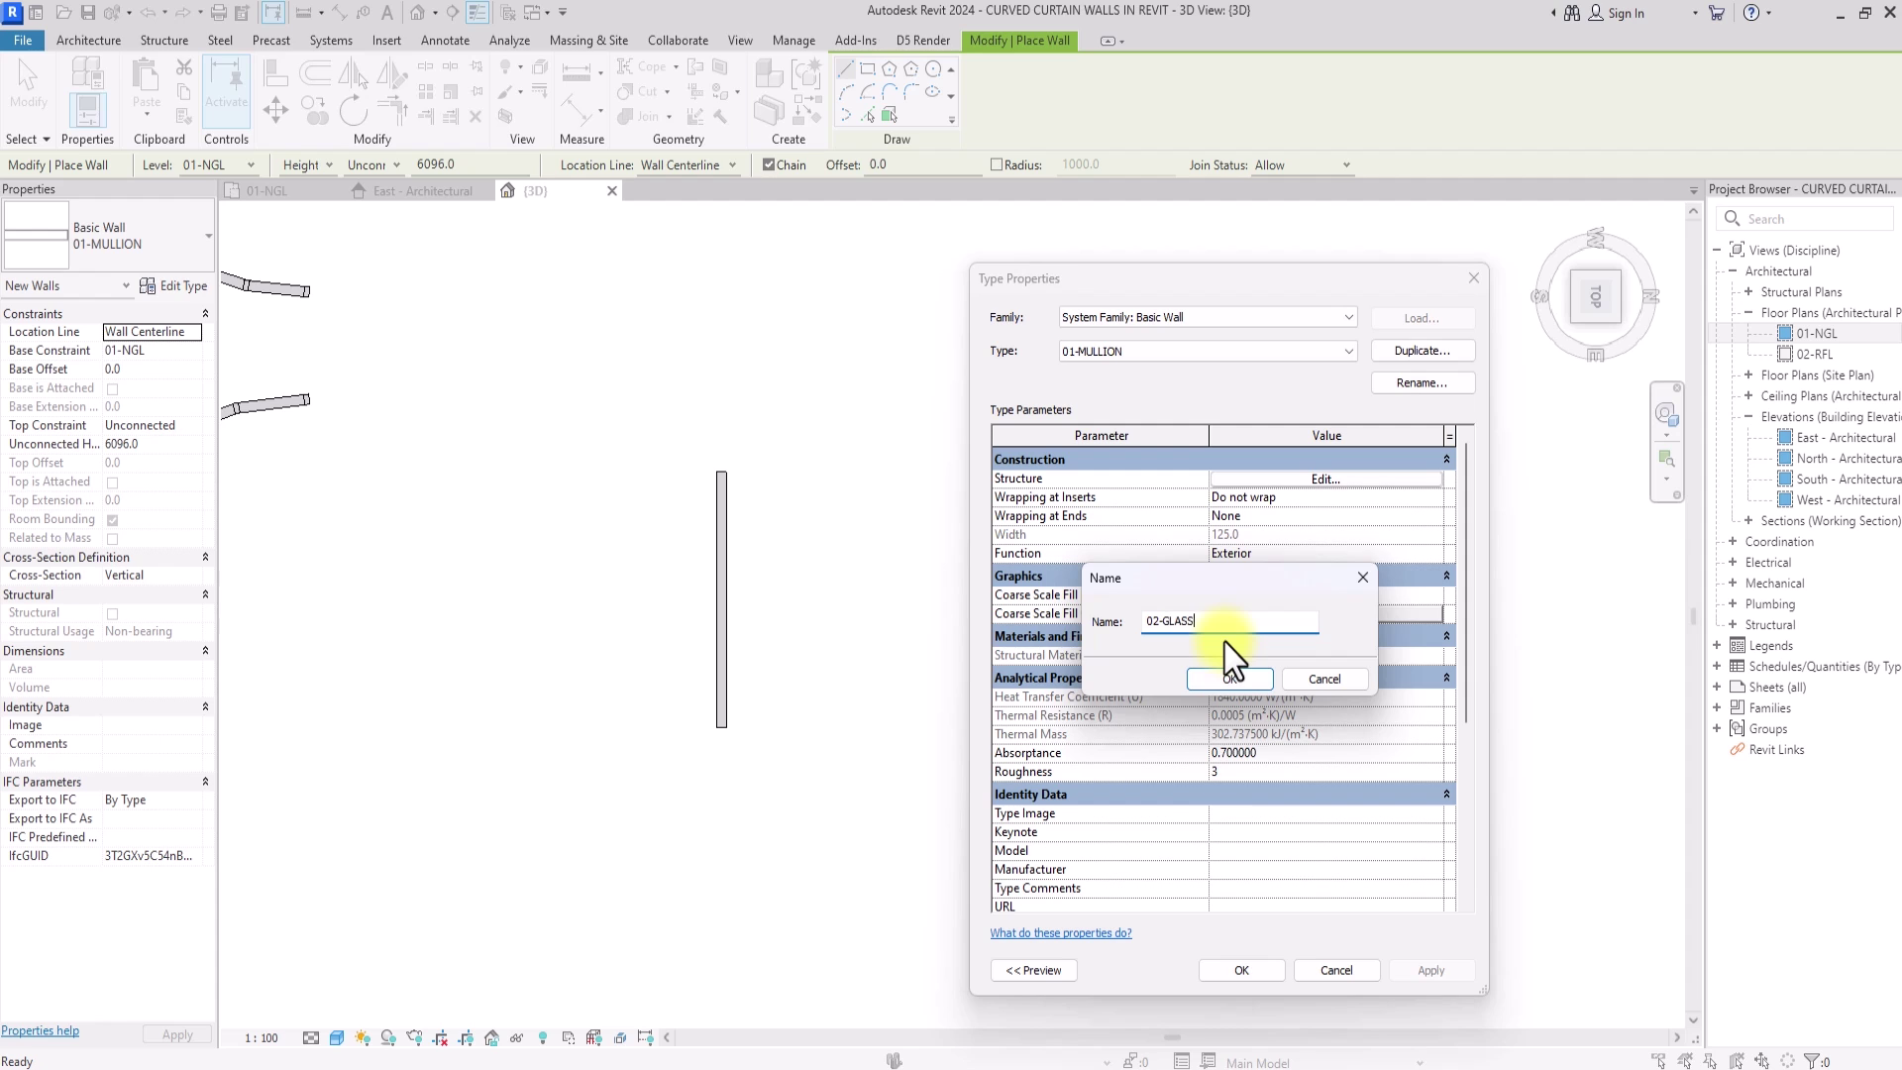
- Duplicate the 01-MULLION wall type as 02-GLASS and set its structure layer's thickness to 10 mm
click(1229, 679)
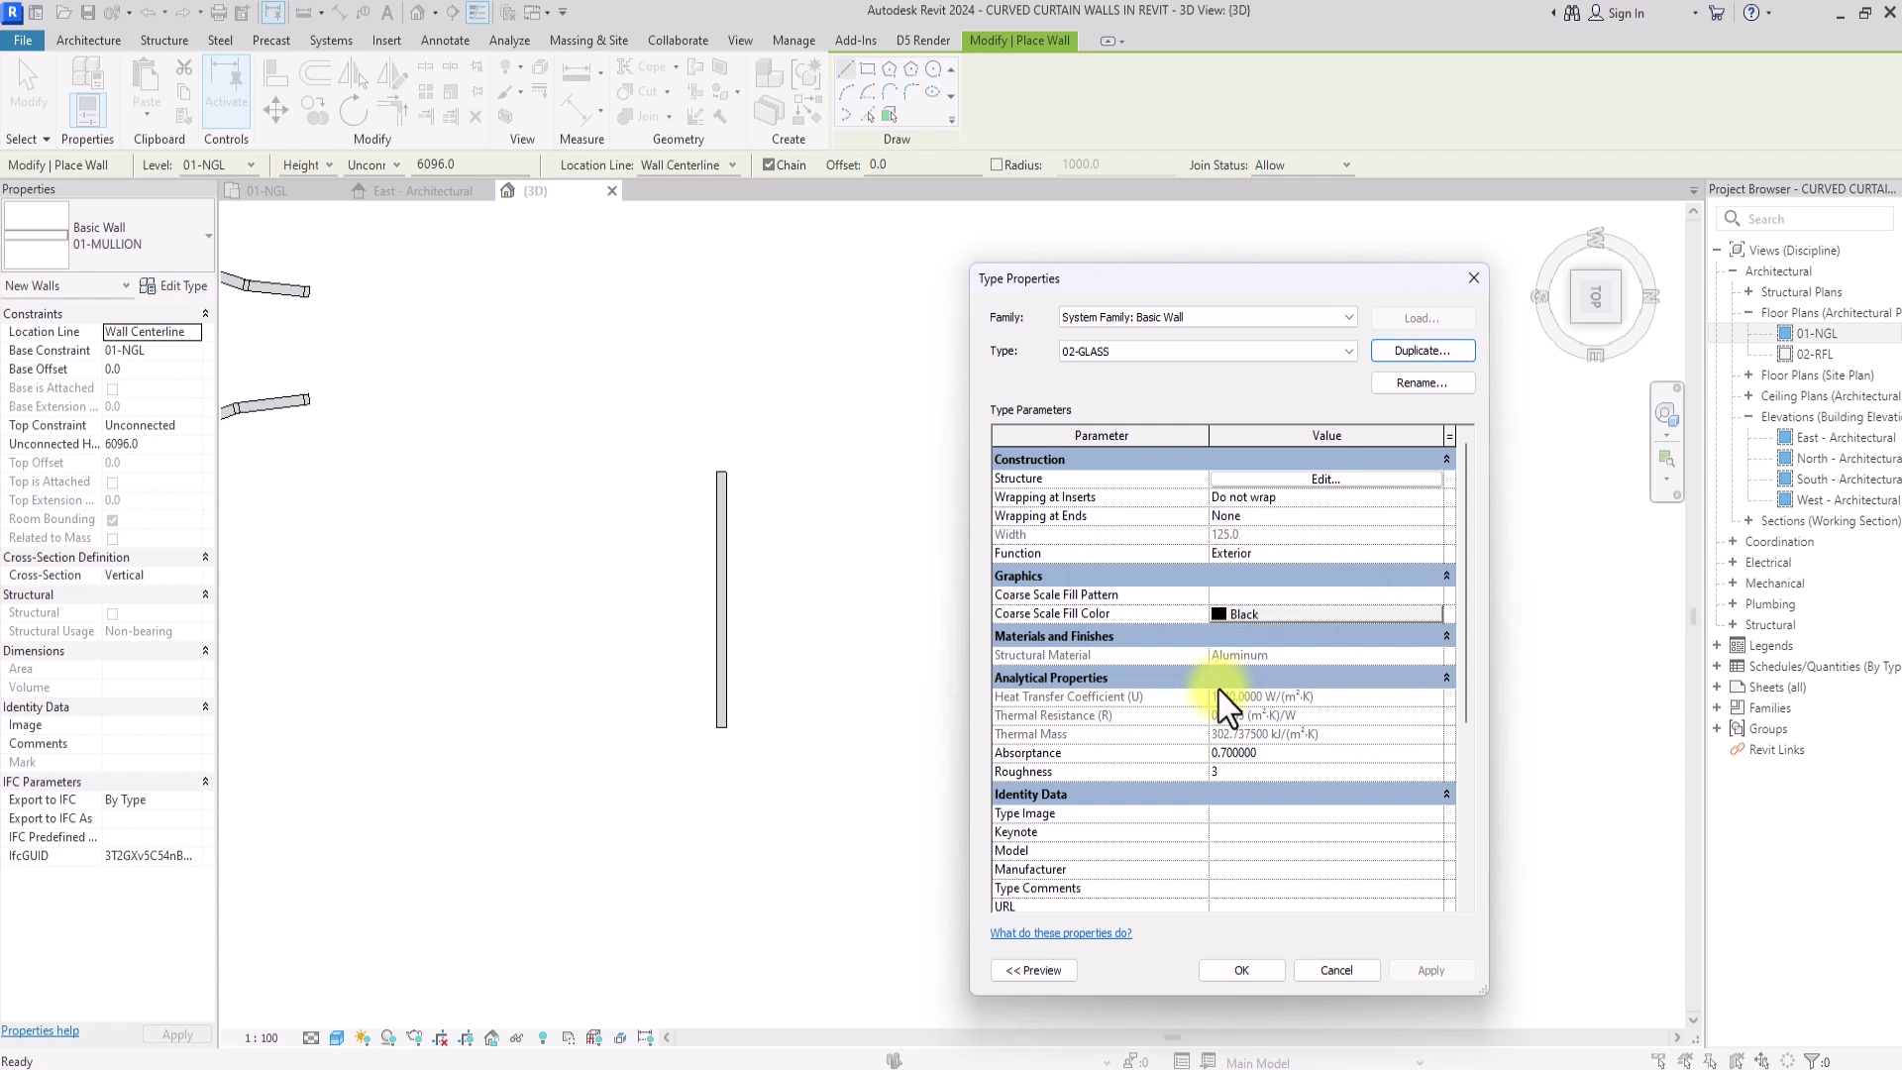
click(1326, 479)
click(1254, 493)
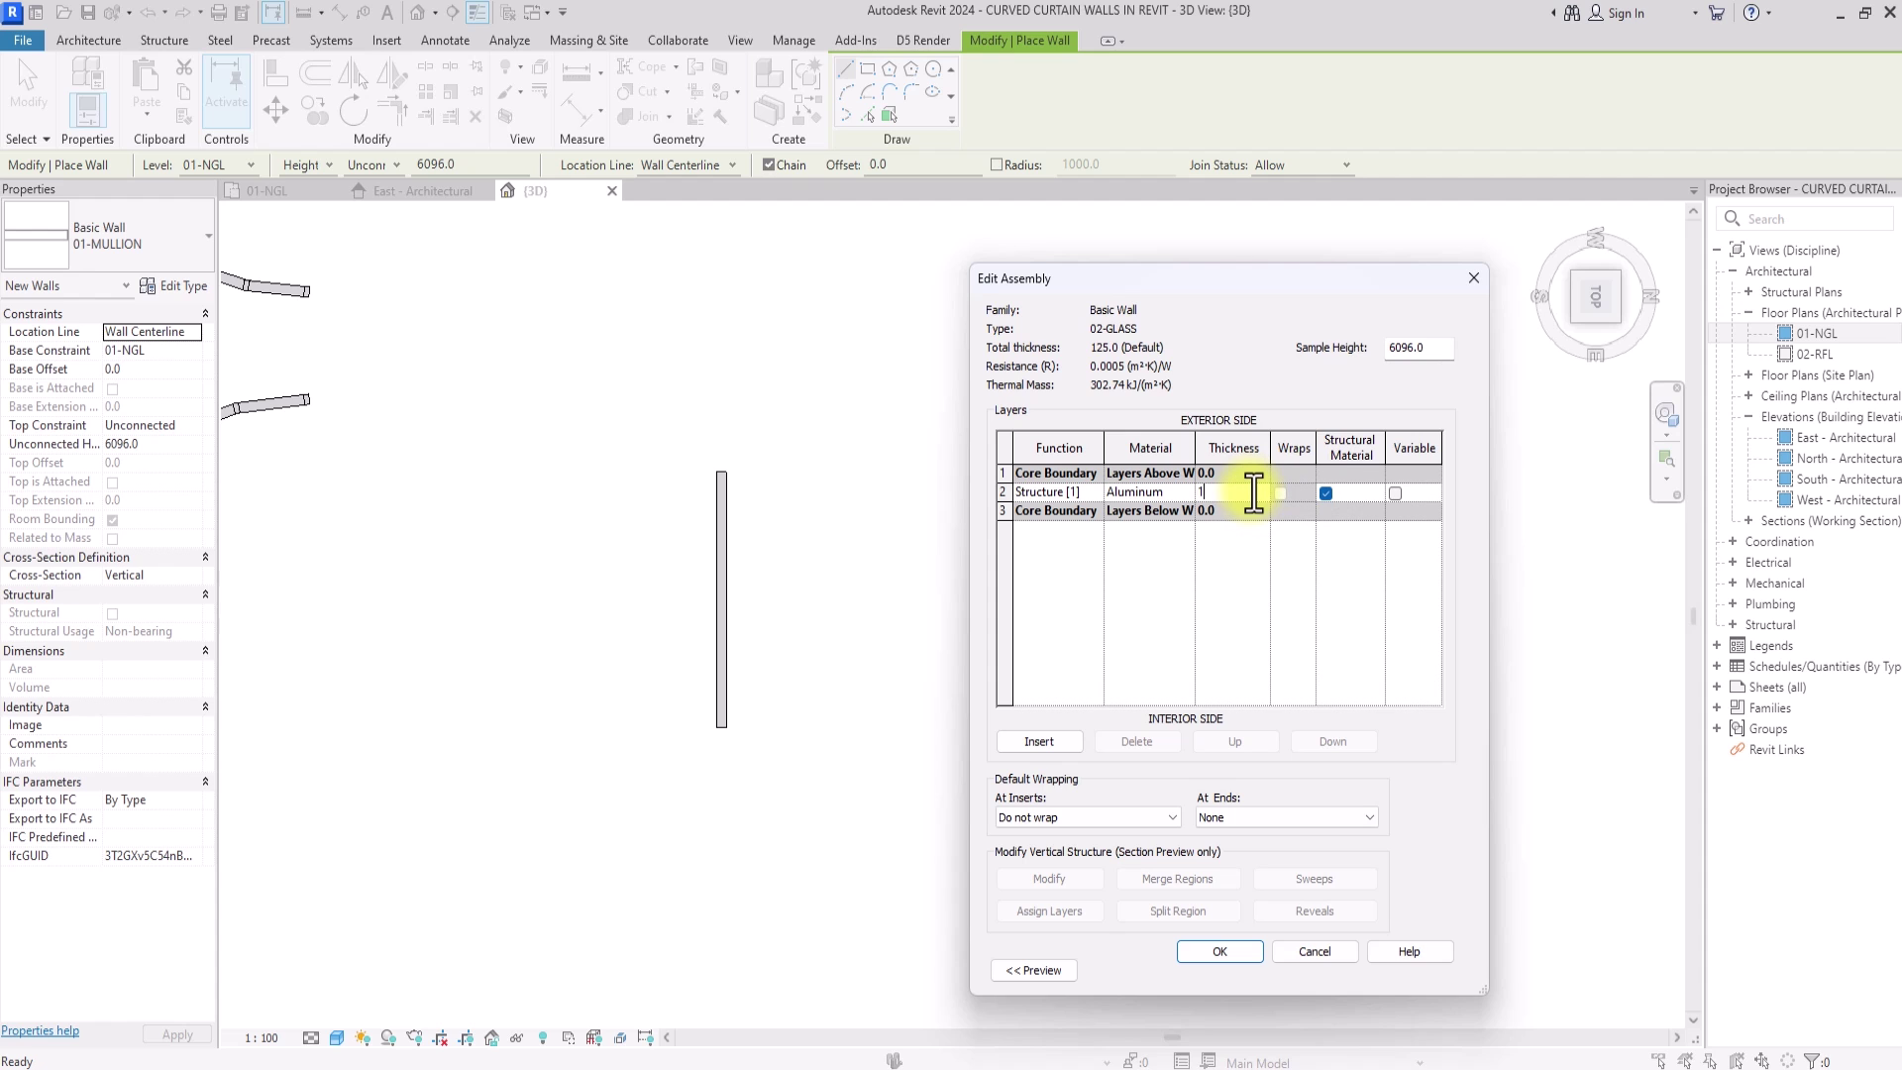
click(1140, 492)
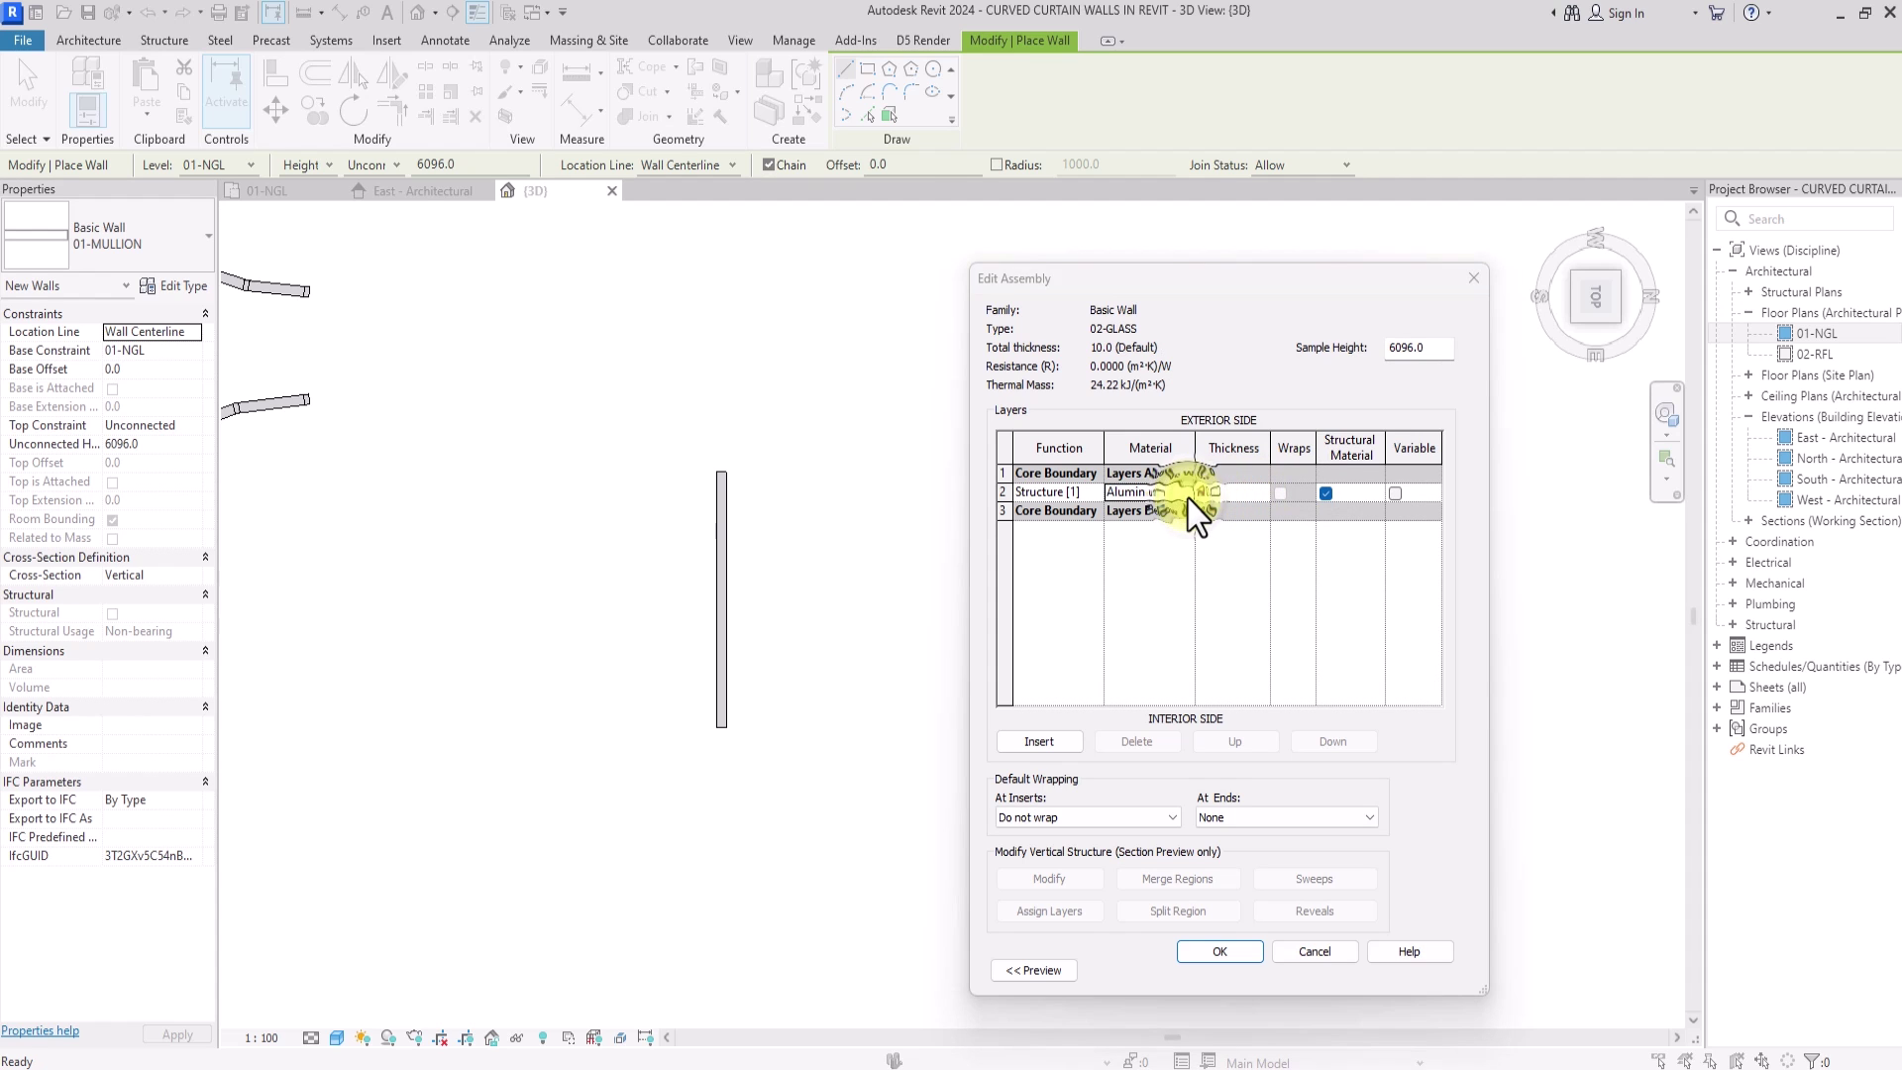
- Duplicate the Aluminum material for the 02-GLASS structure layer and name the copy 01-GLAZED
click(1188, 492)
scroll(537, 536, down, 1)
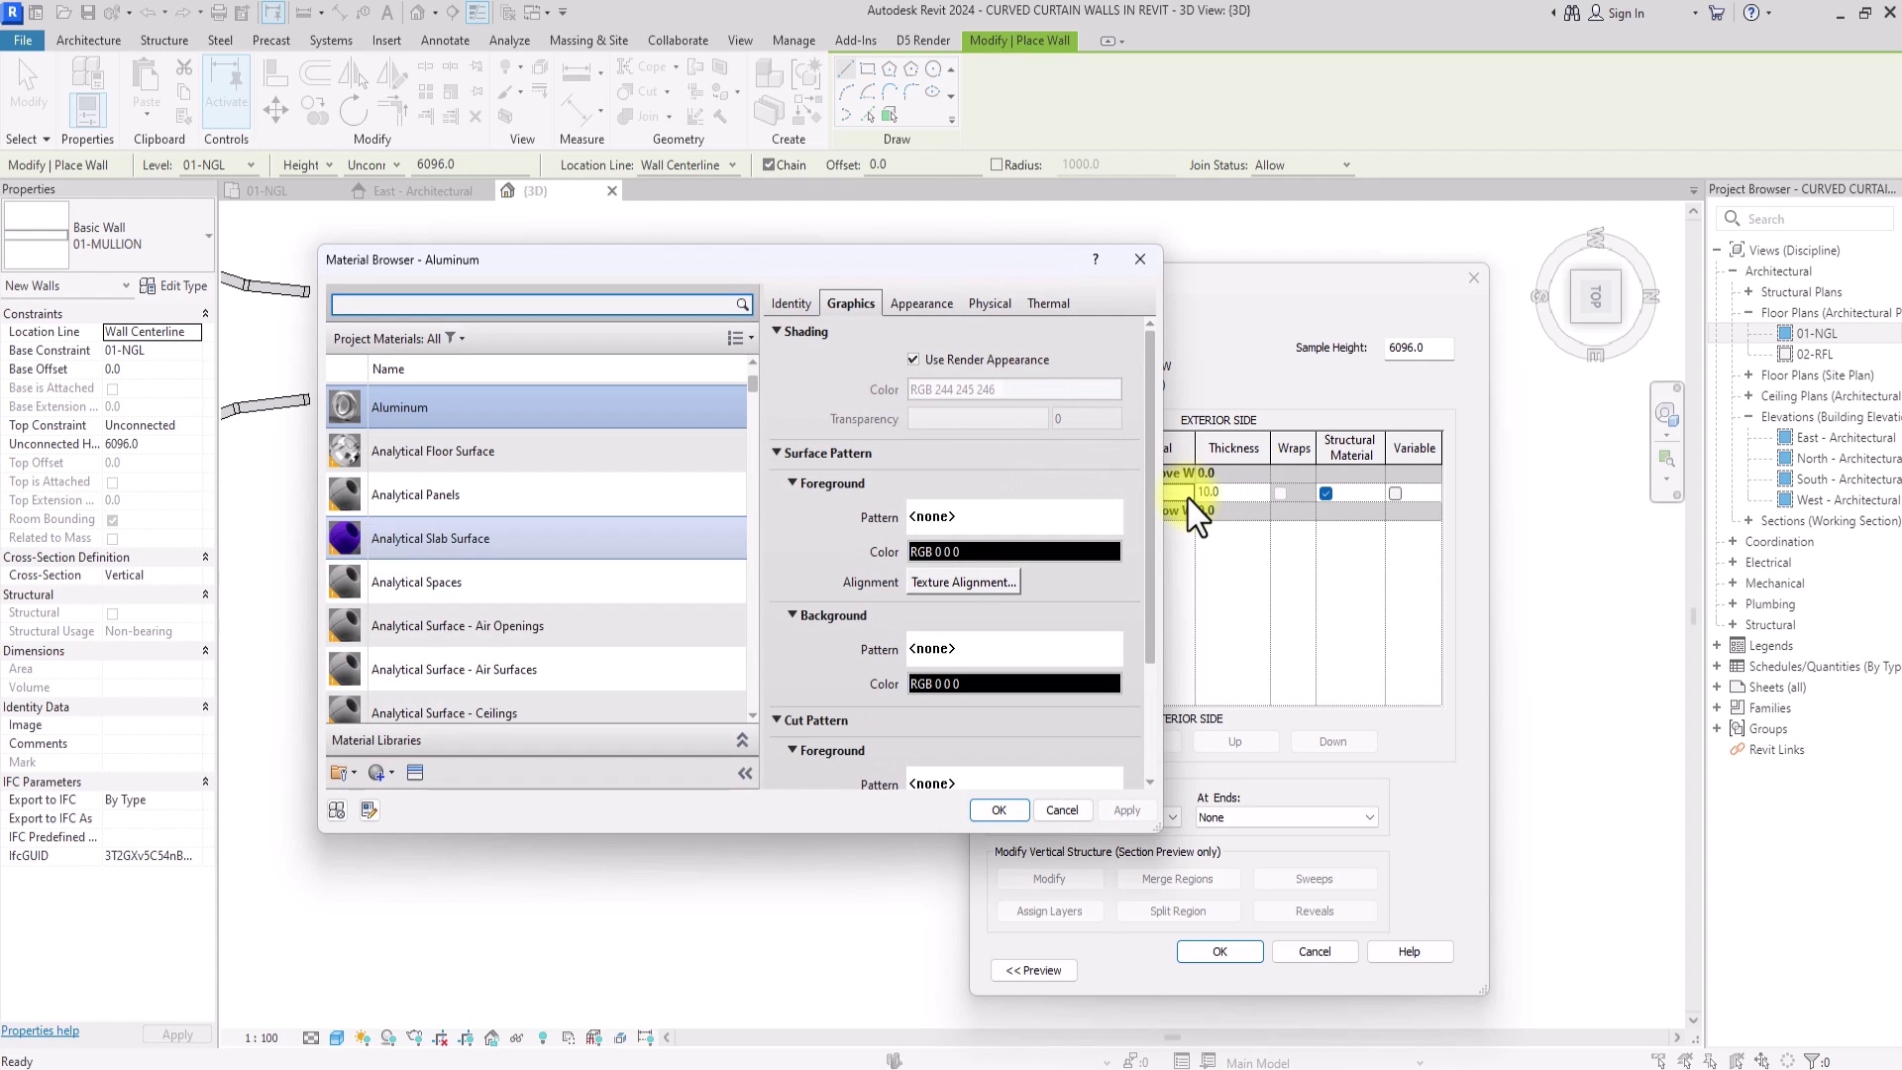
scroll(536, 404, up, 1)
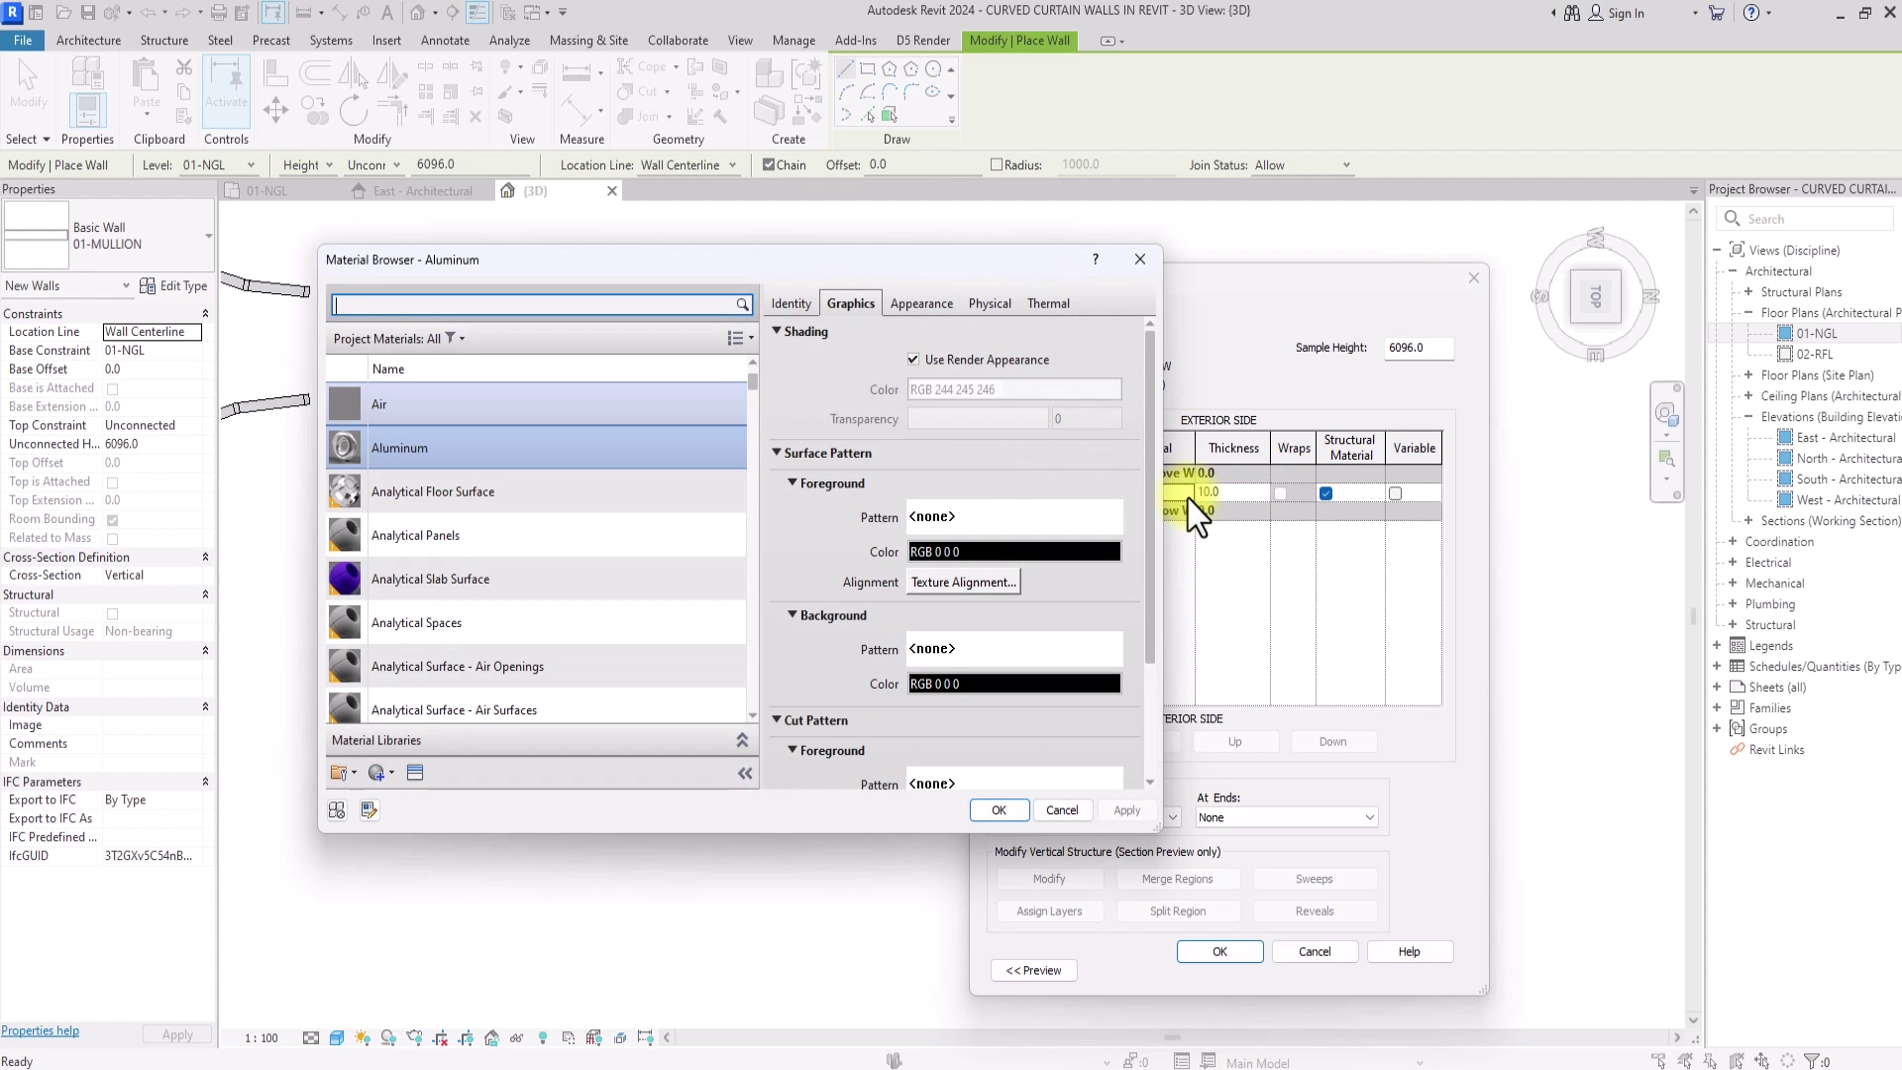
right_click(394, 454)
click(488, 496)
key(BackSpace)
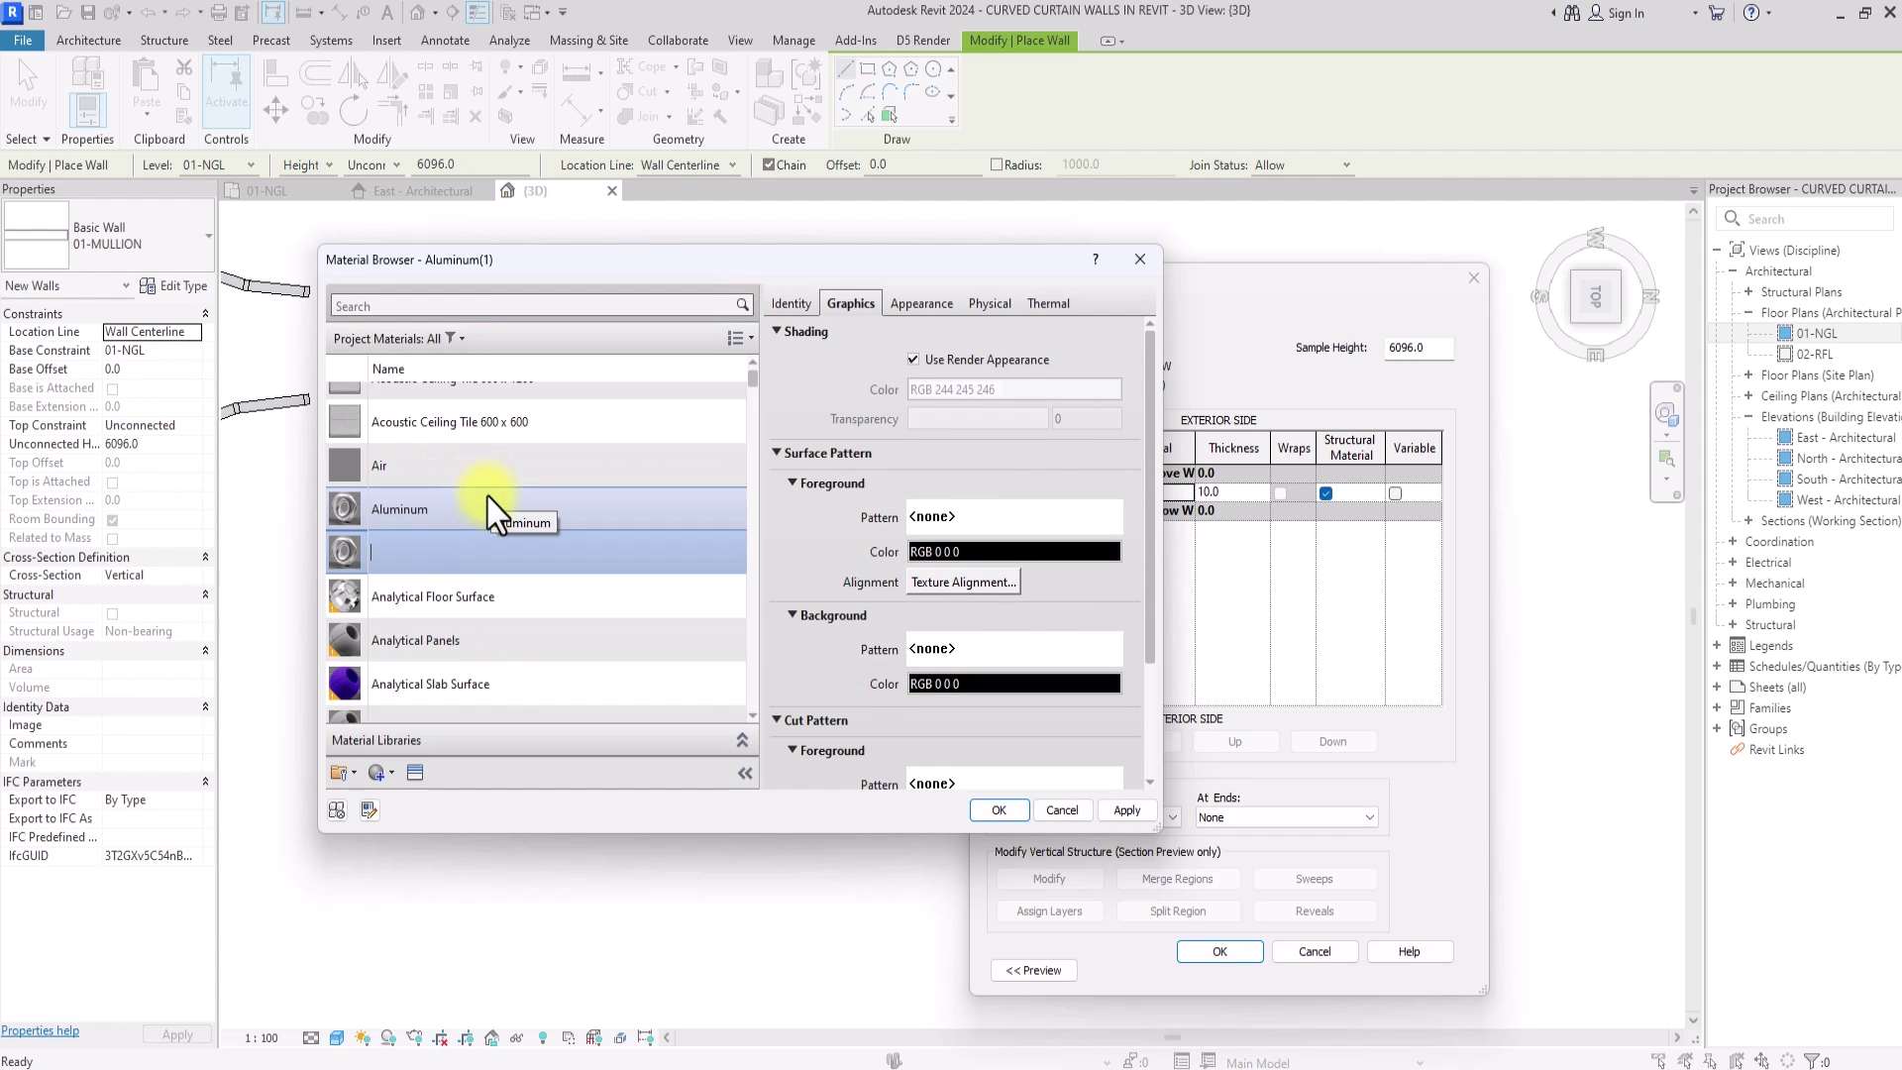
text(01-GLAZED)
- Replace the 01-GLAZED material's appearance with the Blue - Insulating glass asset from the appearance library
click(415, 772)
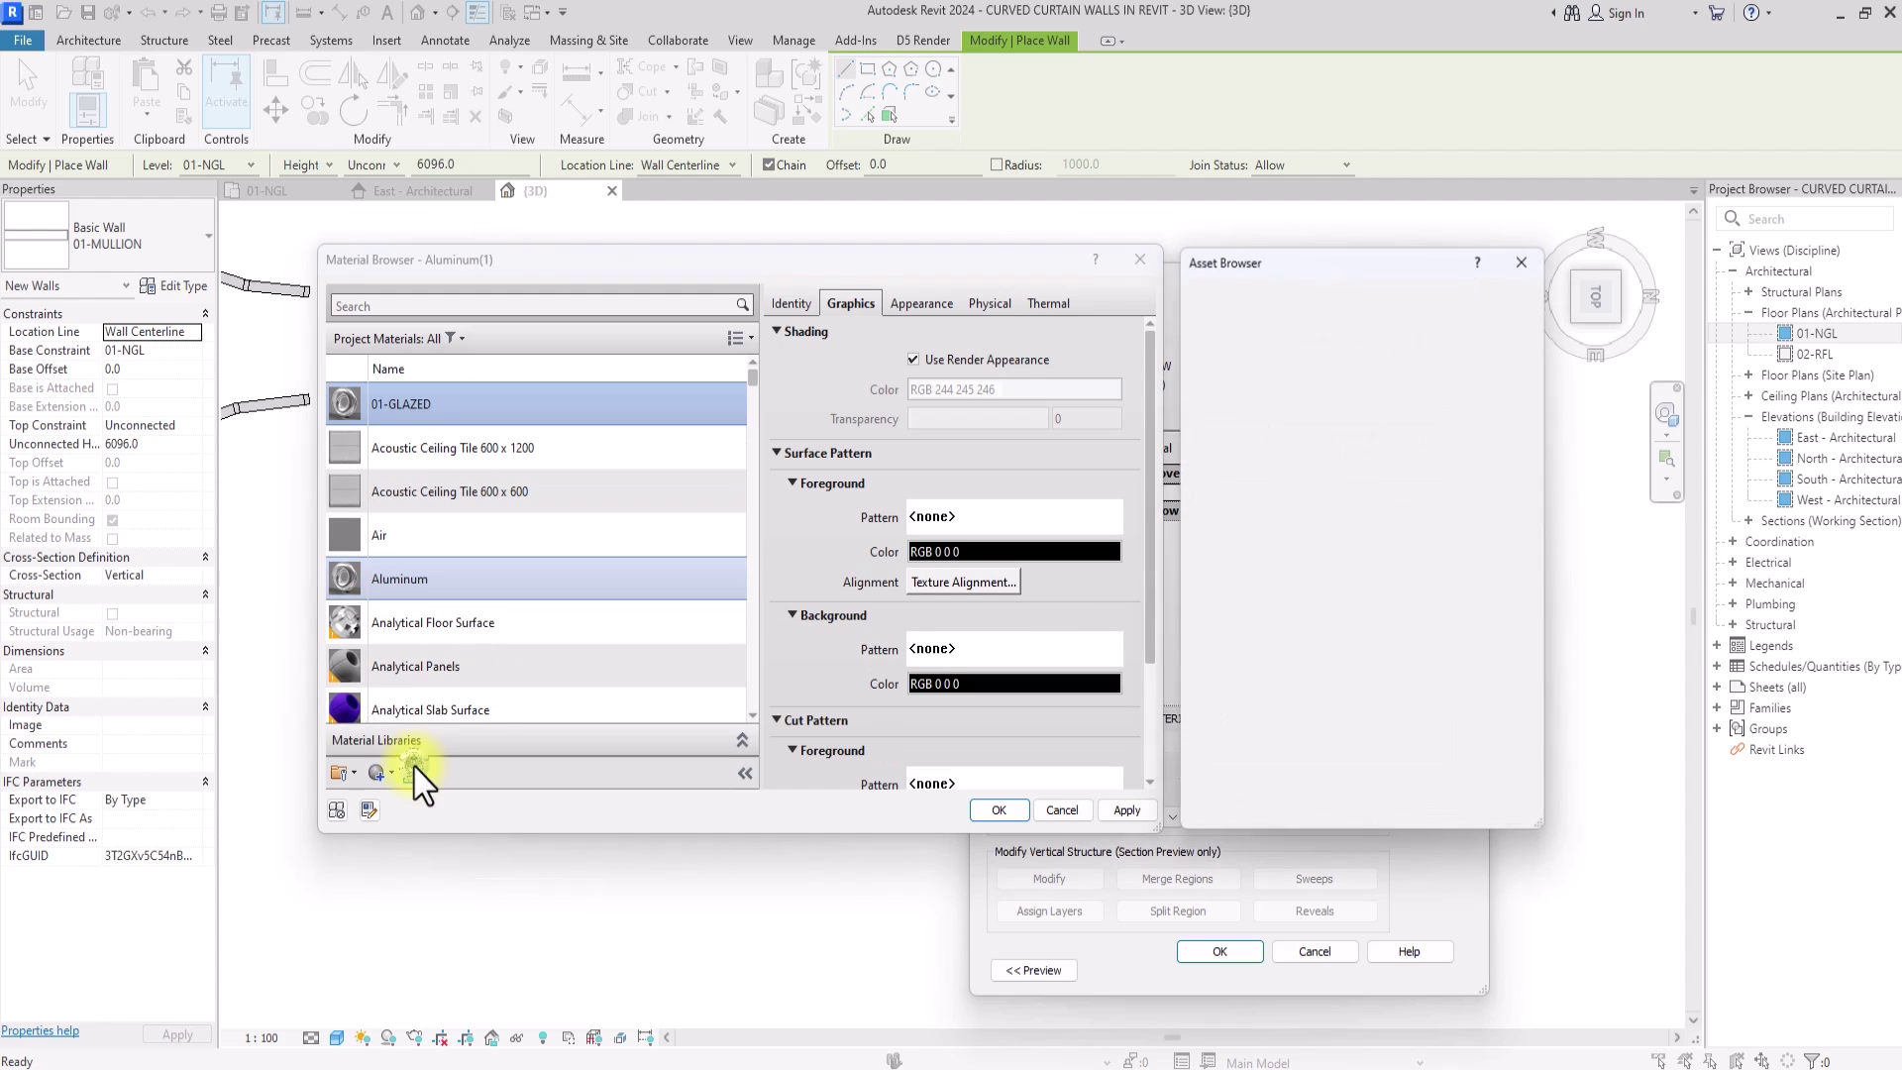
click(1239, 414)
scroll(1239, 424, down, 3)
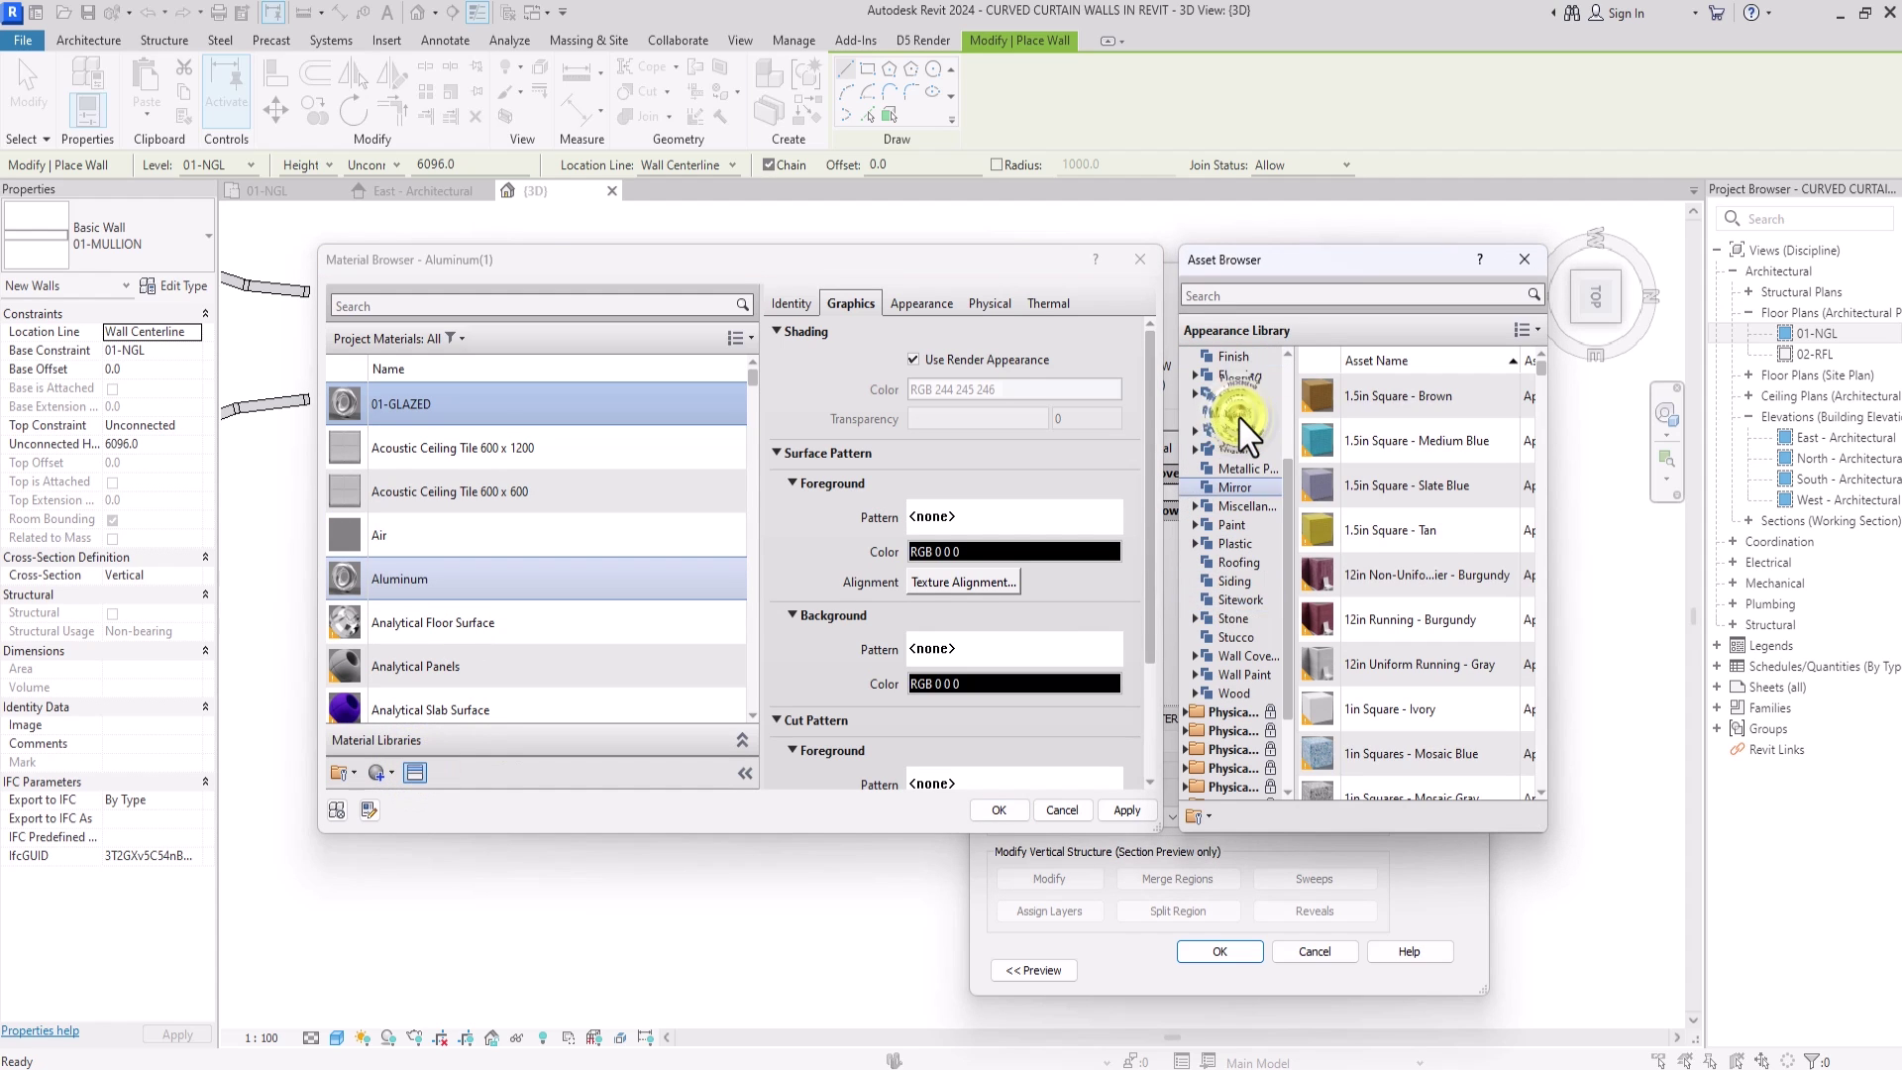
scroll(1241, 428, up, 3)
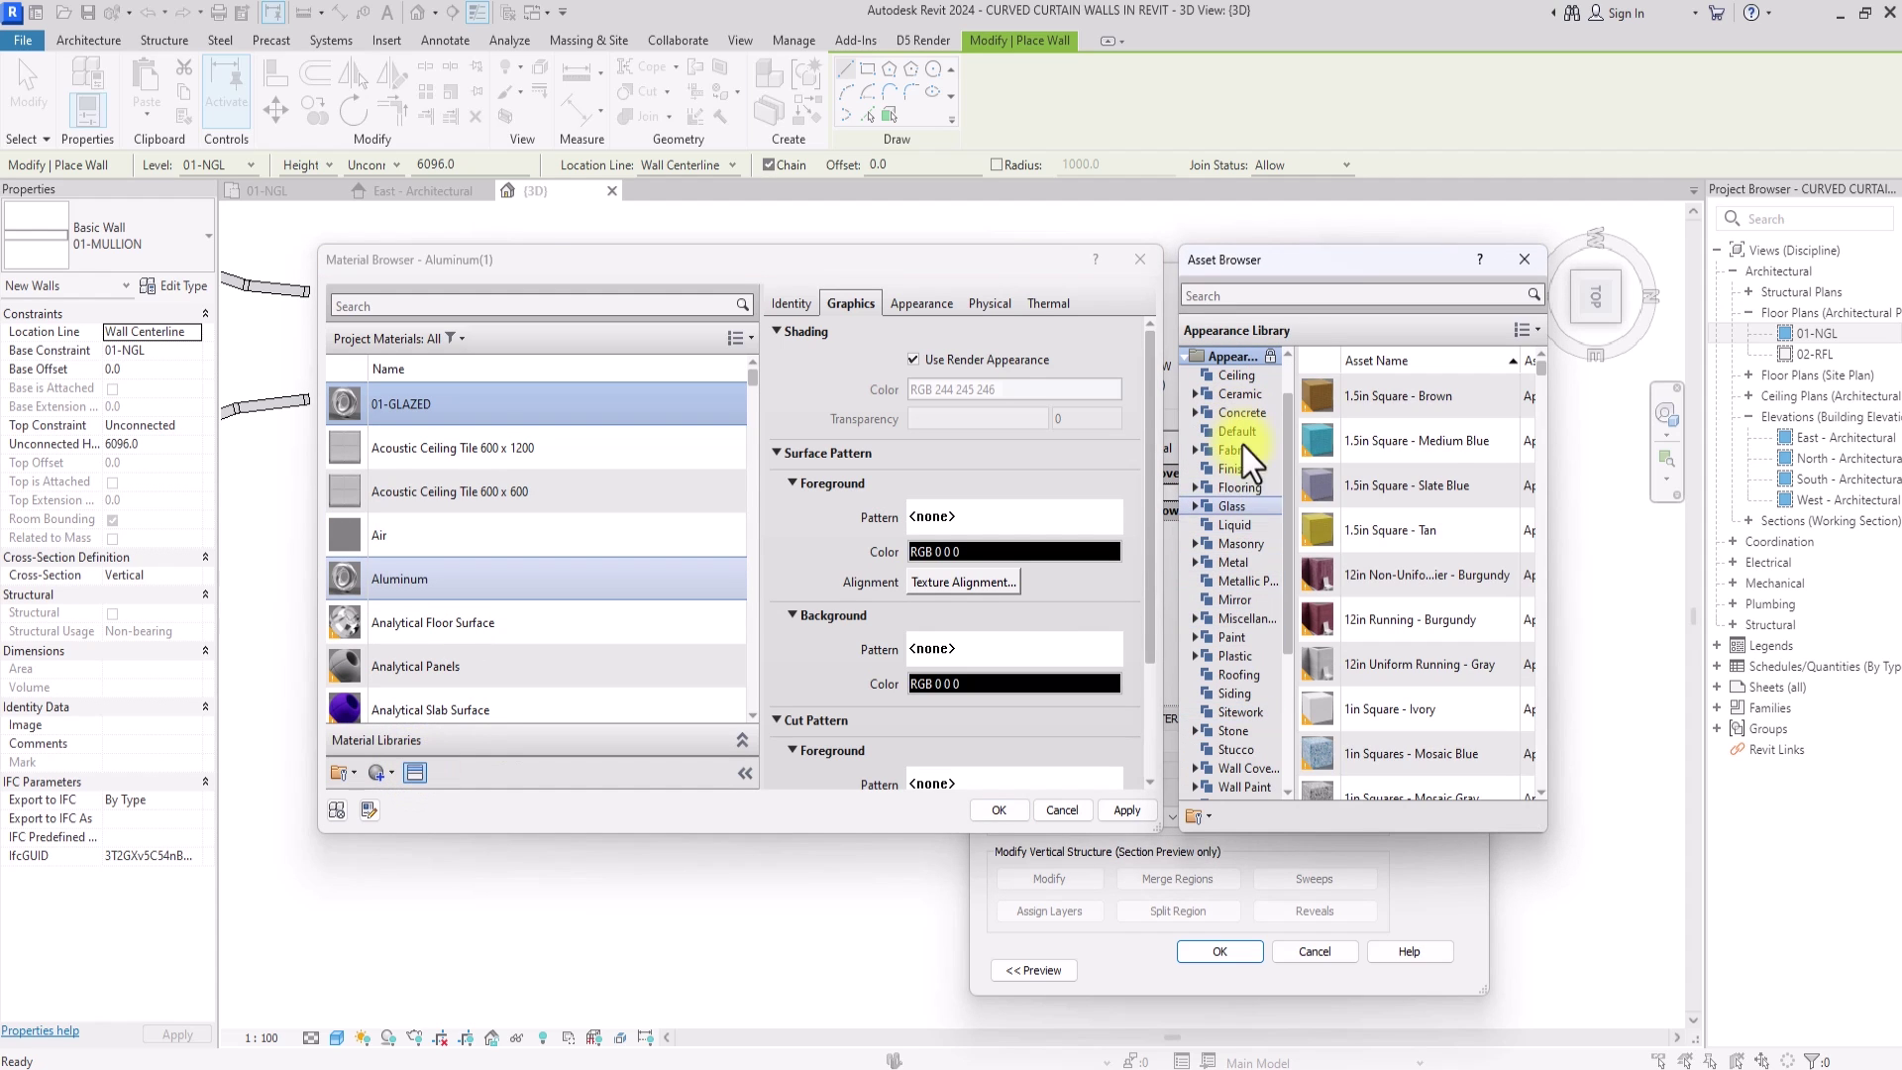
double_click(1246, 506)
click(1521, 531)
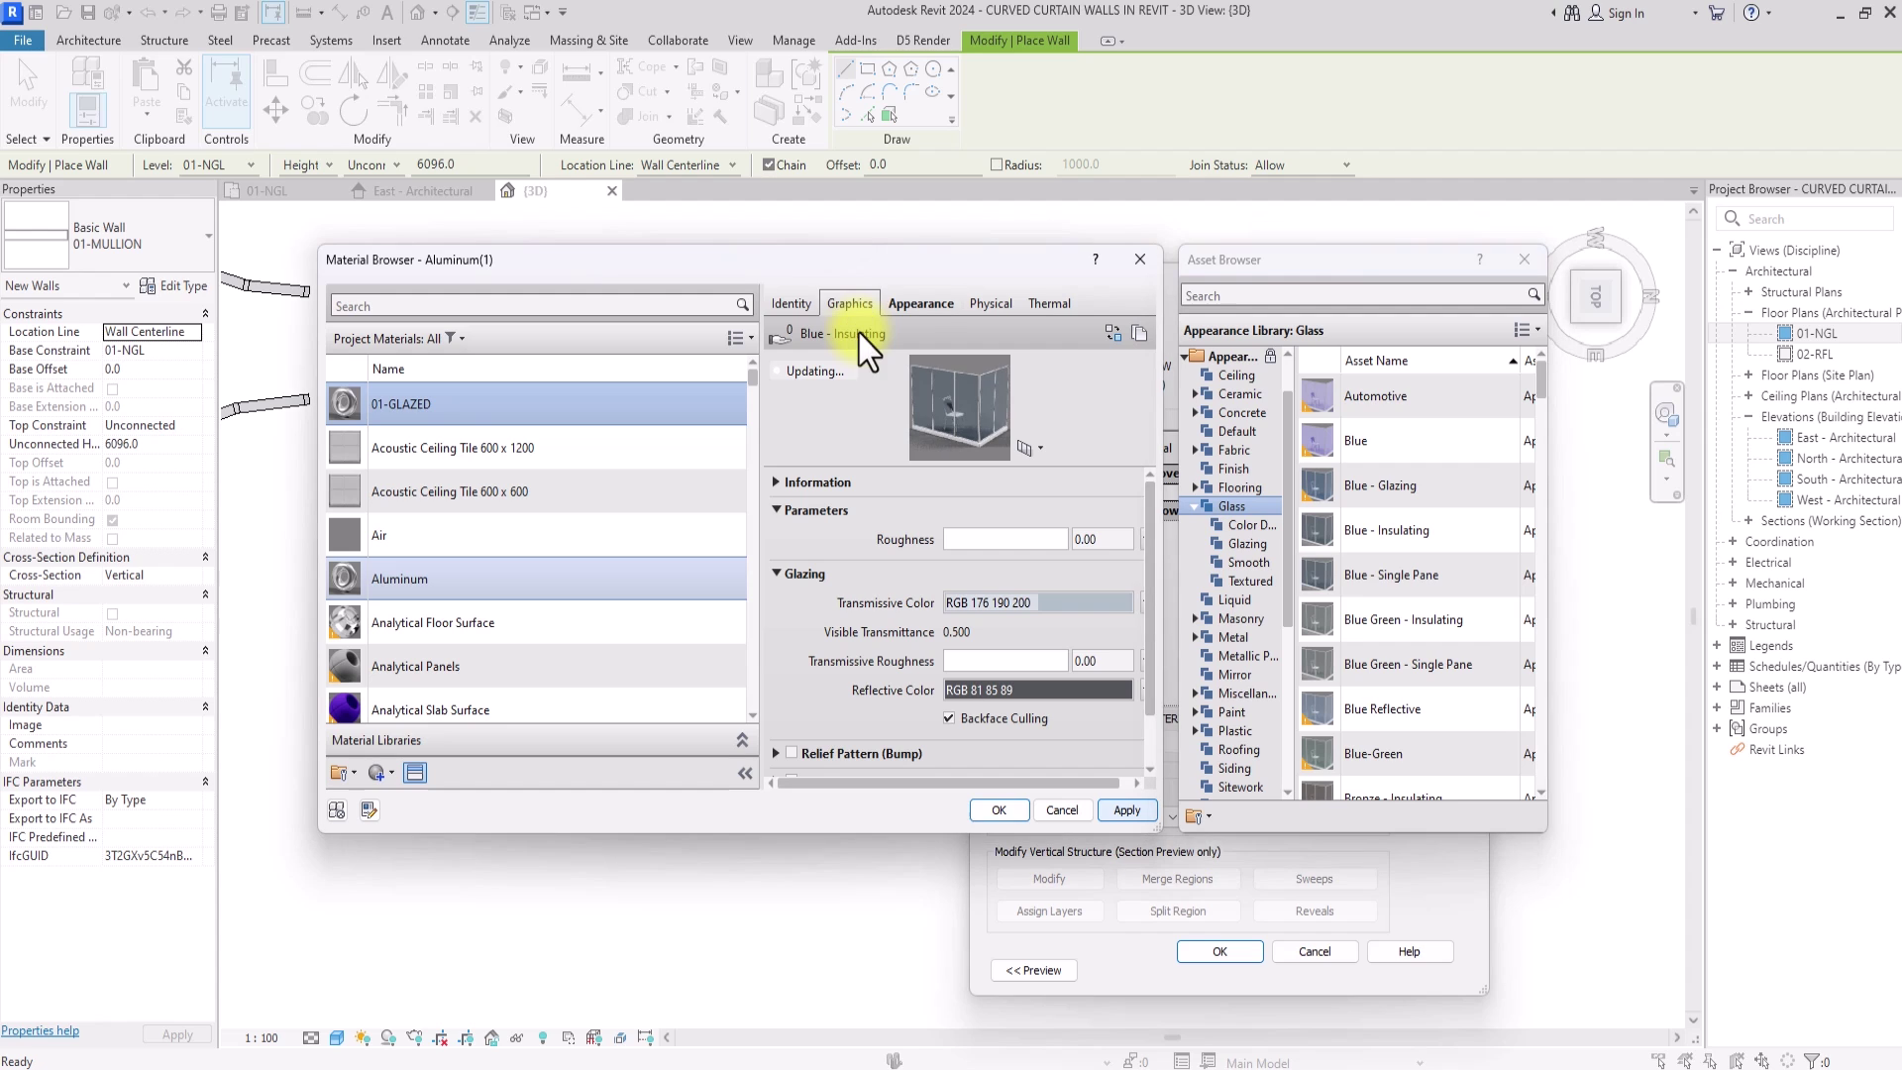
- Assign the 01-GLAZED material to the 02-GLASS structure layer and accept the wall type's settings
click(843, 305)
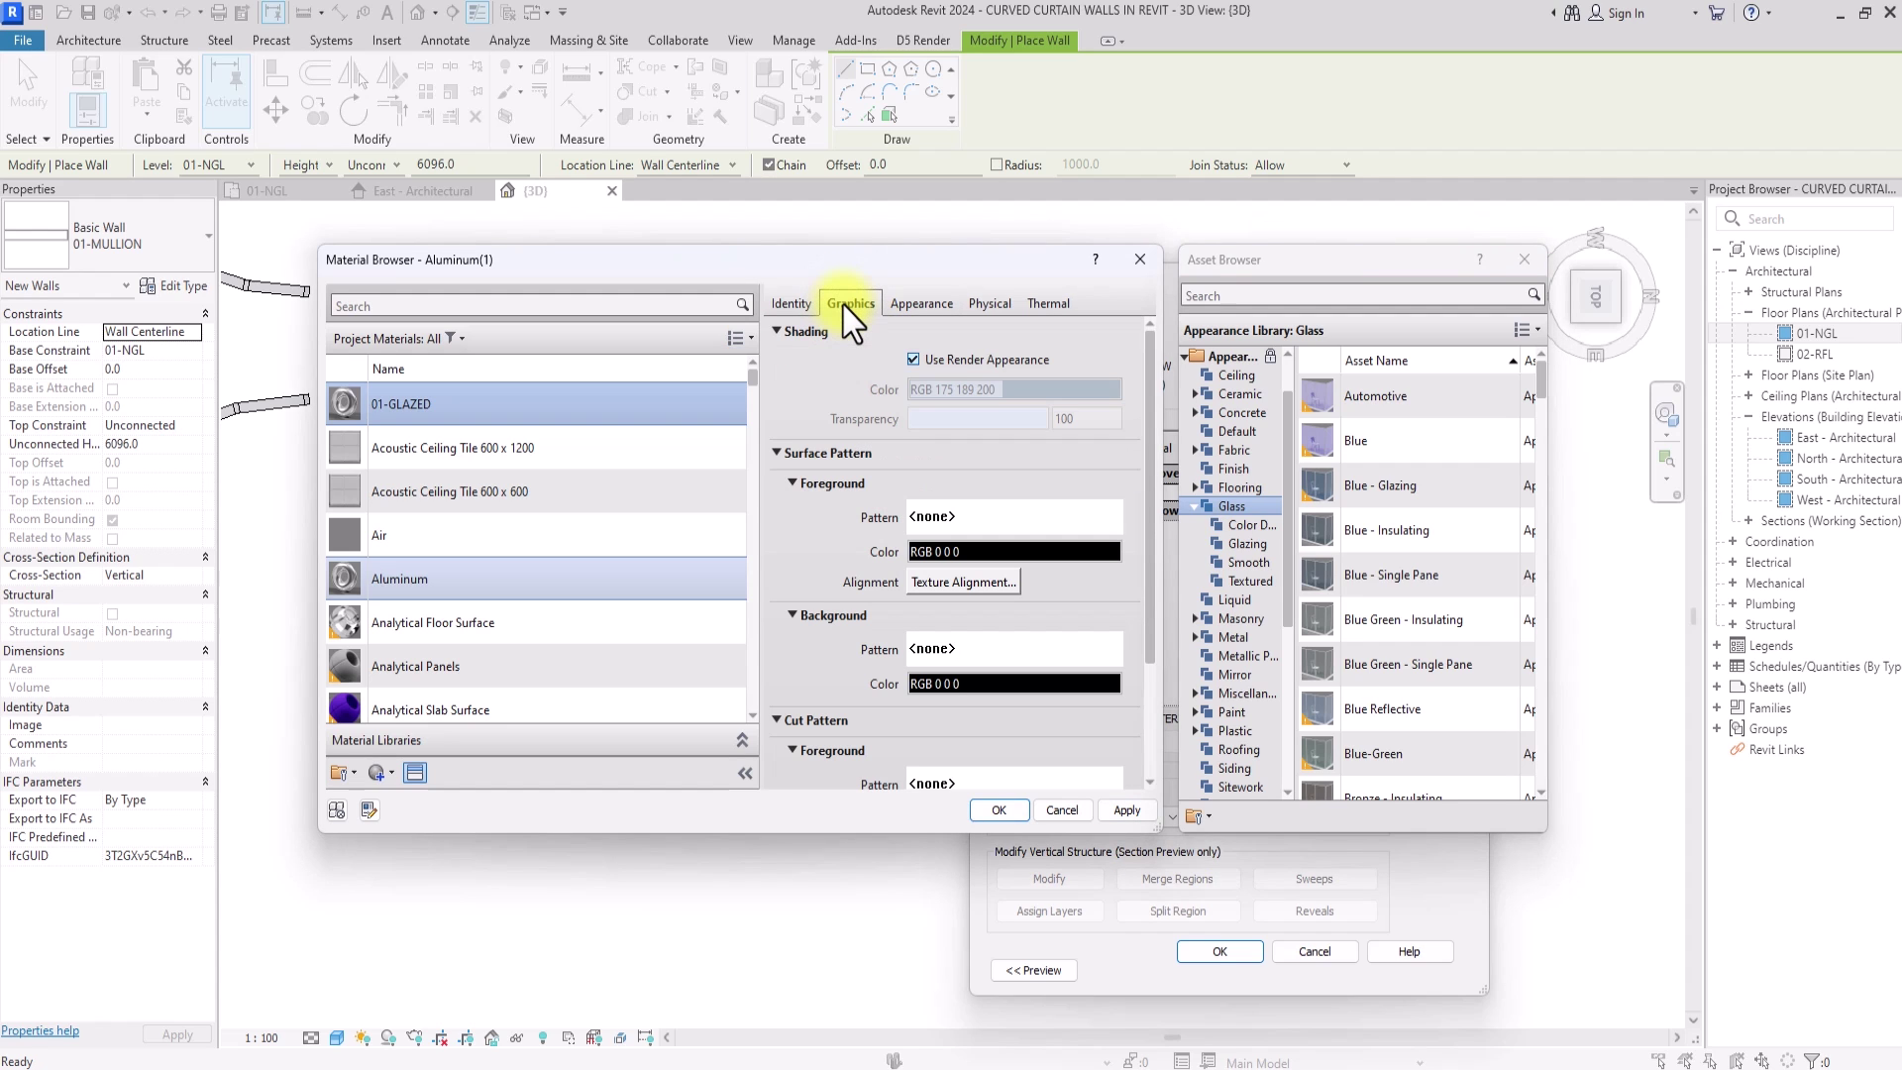
click(1126, 810)
click(1017, 810)
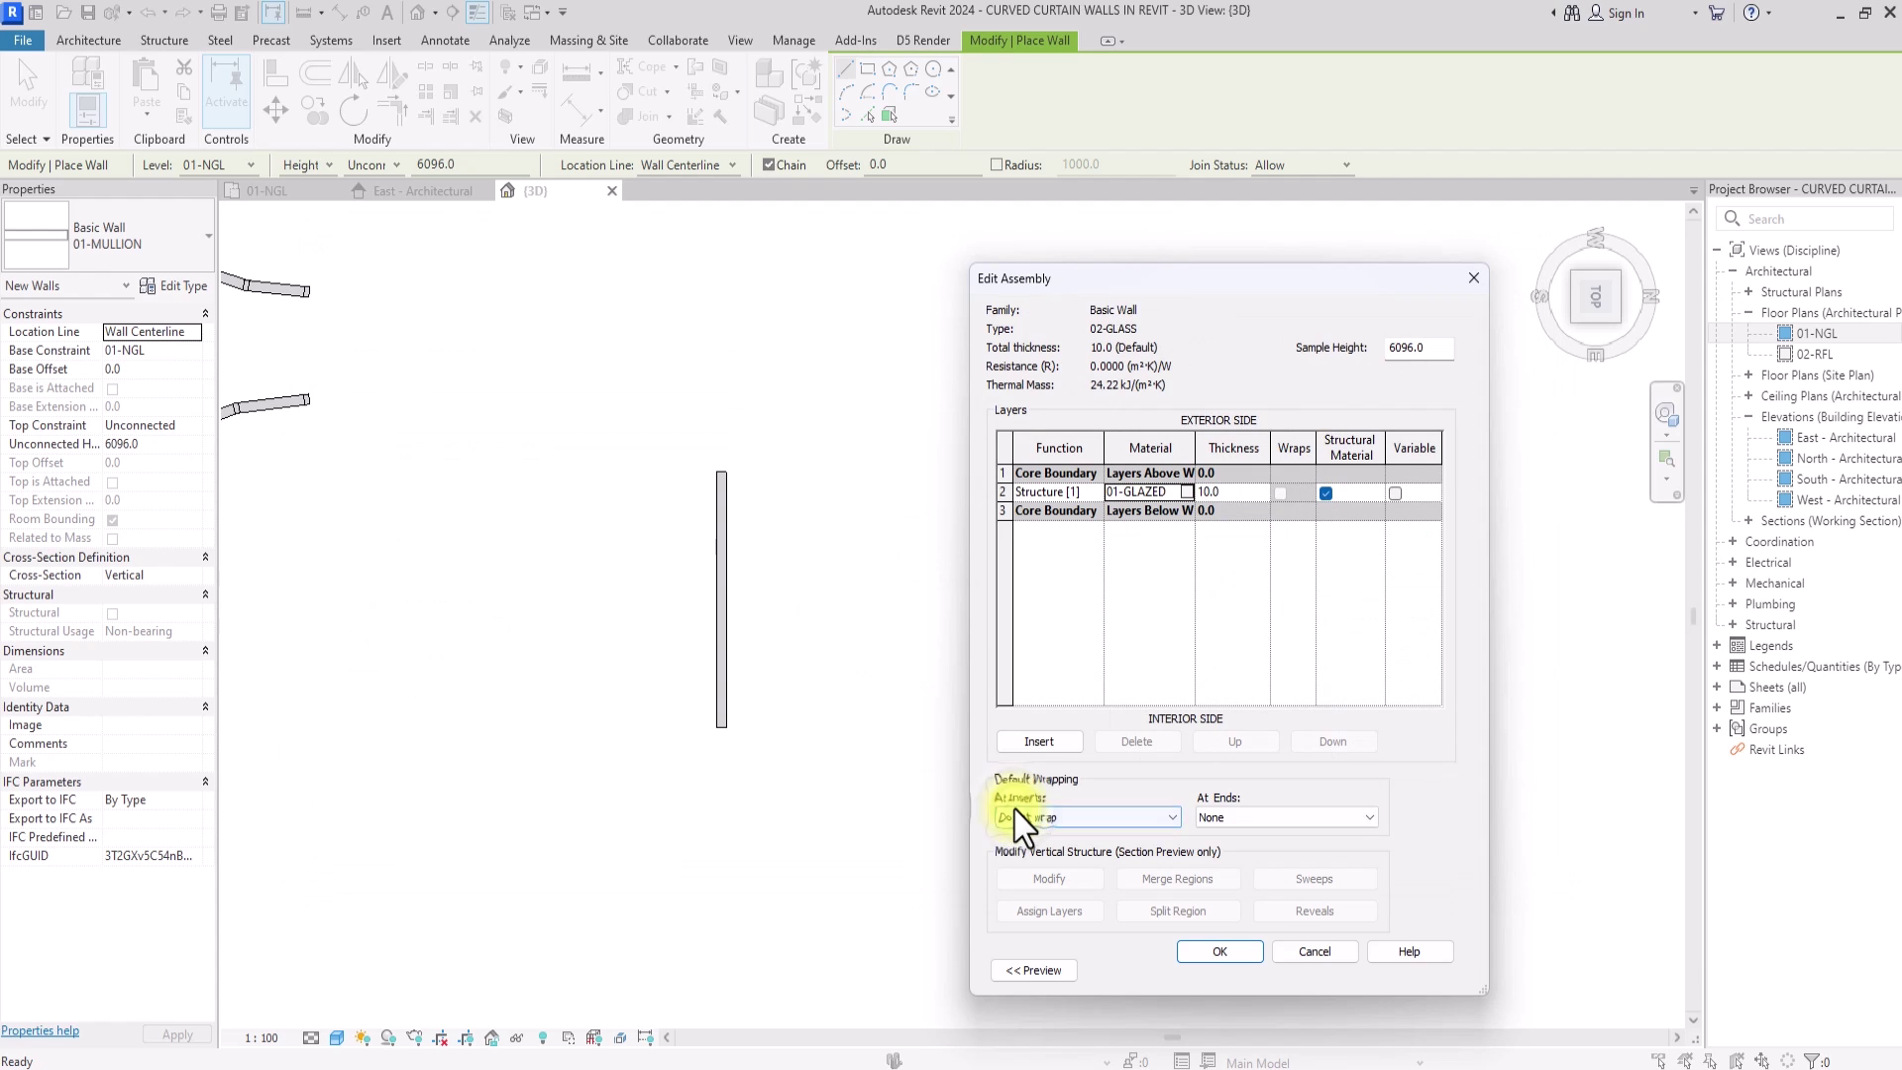
click(1224, 952)
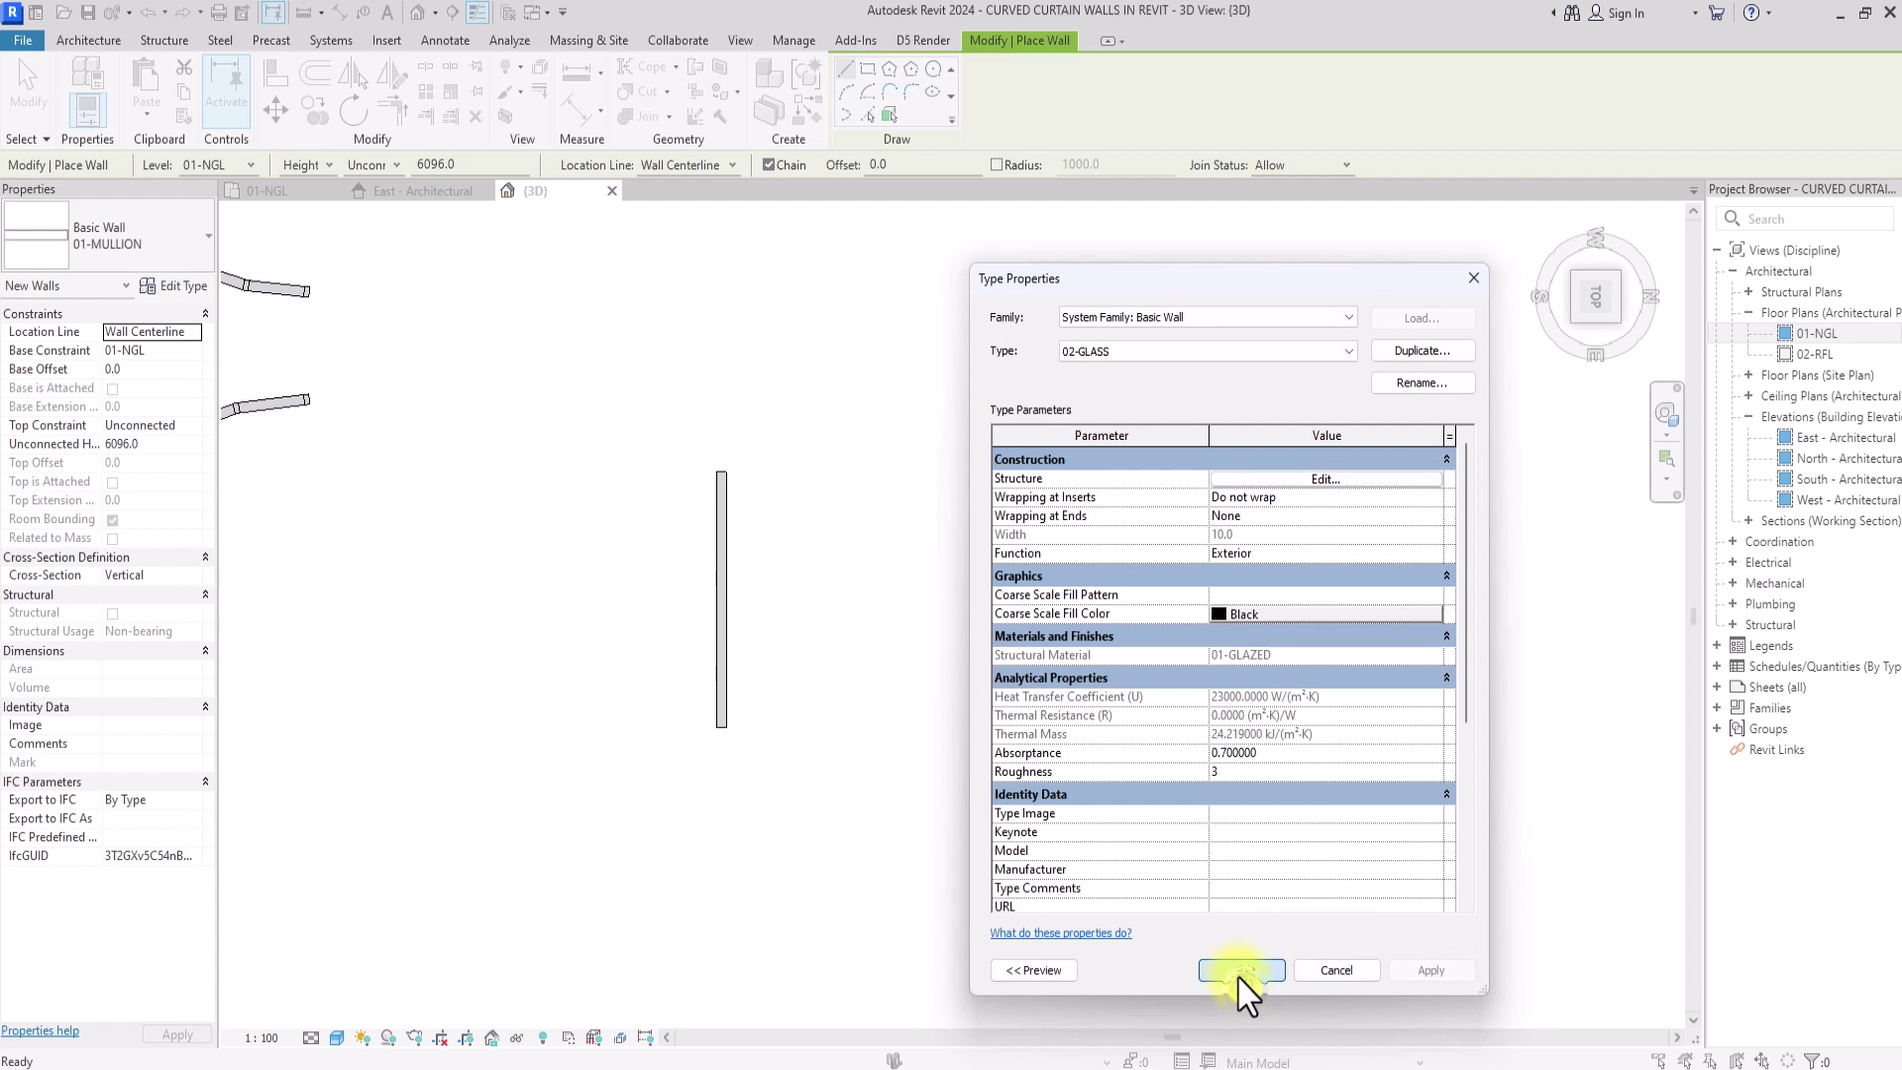
click(1238, 978)
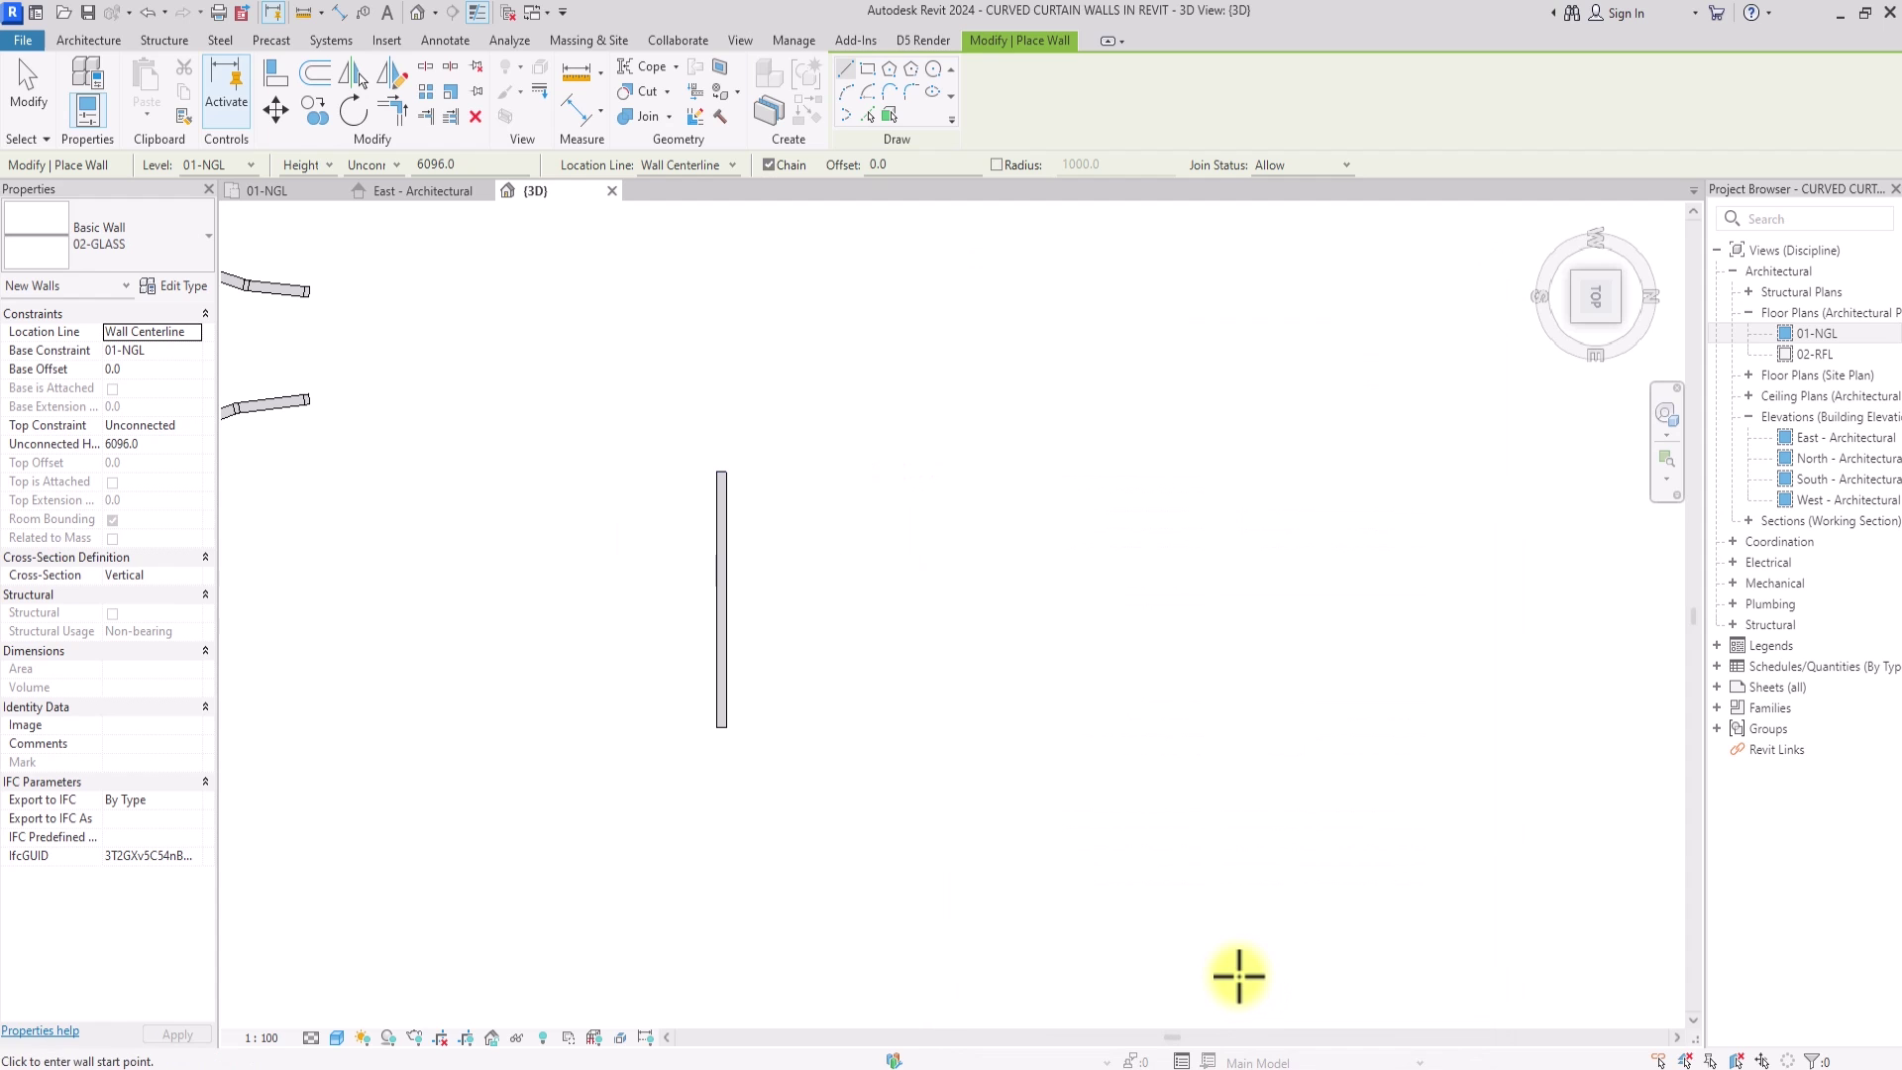
- Draw a straight 02-GLASS wall parallel to the 01-MULLION wall in the top view, with about the same length
click(817, 490)
key(Escape)
key(Escape)
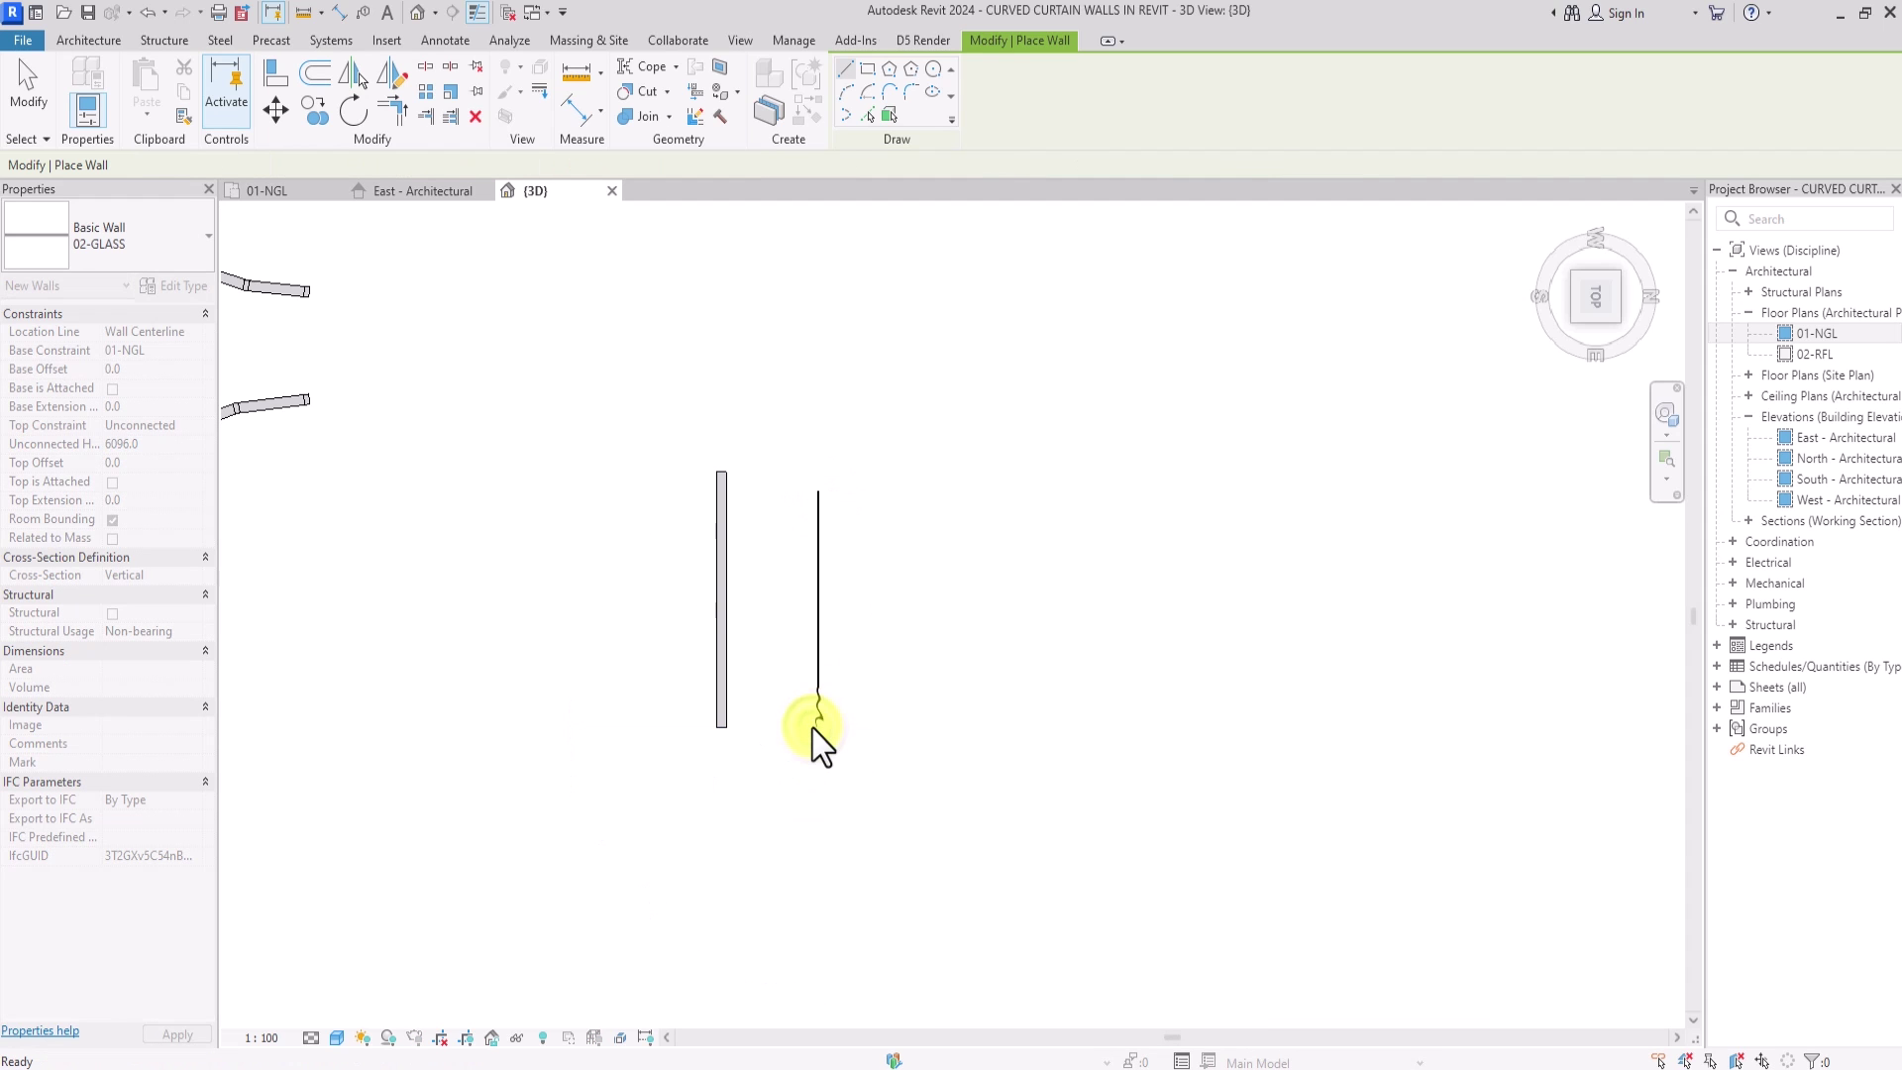
- Select the two straight sample walls beside the curved curtain walls in an angled 3D view and delete them
scroll(812, 728, down, 3)
click(1571, 322)
drag(1587, 307, 1506, 218)
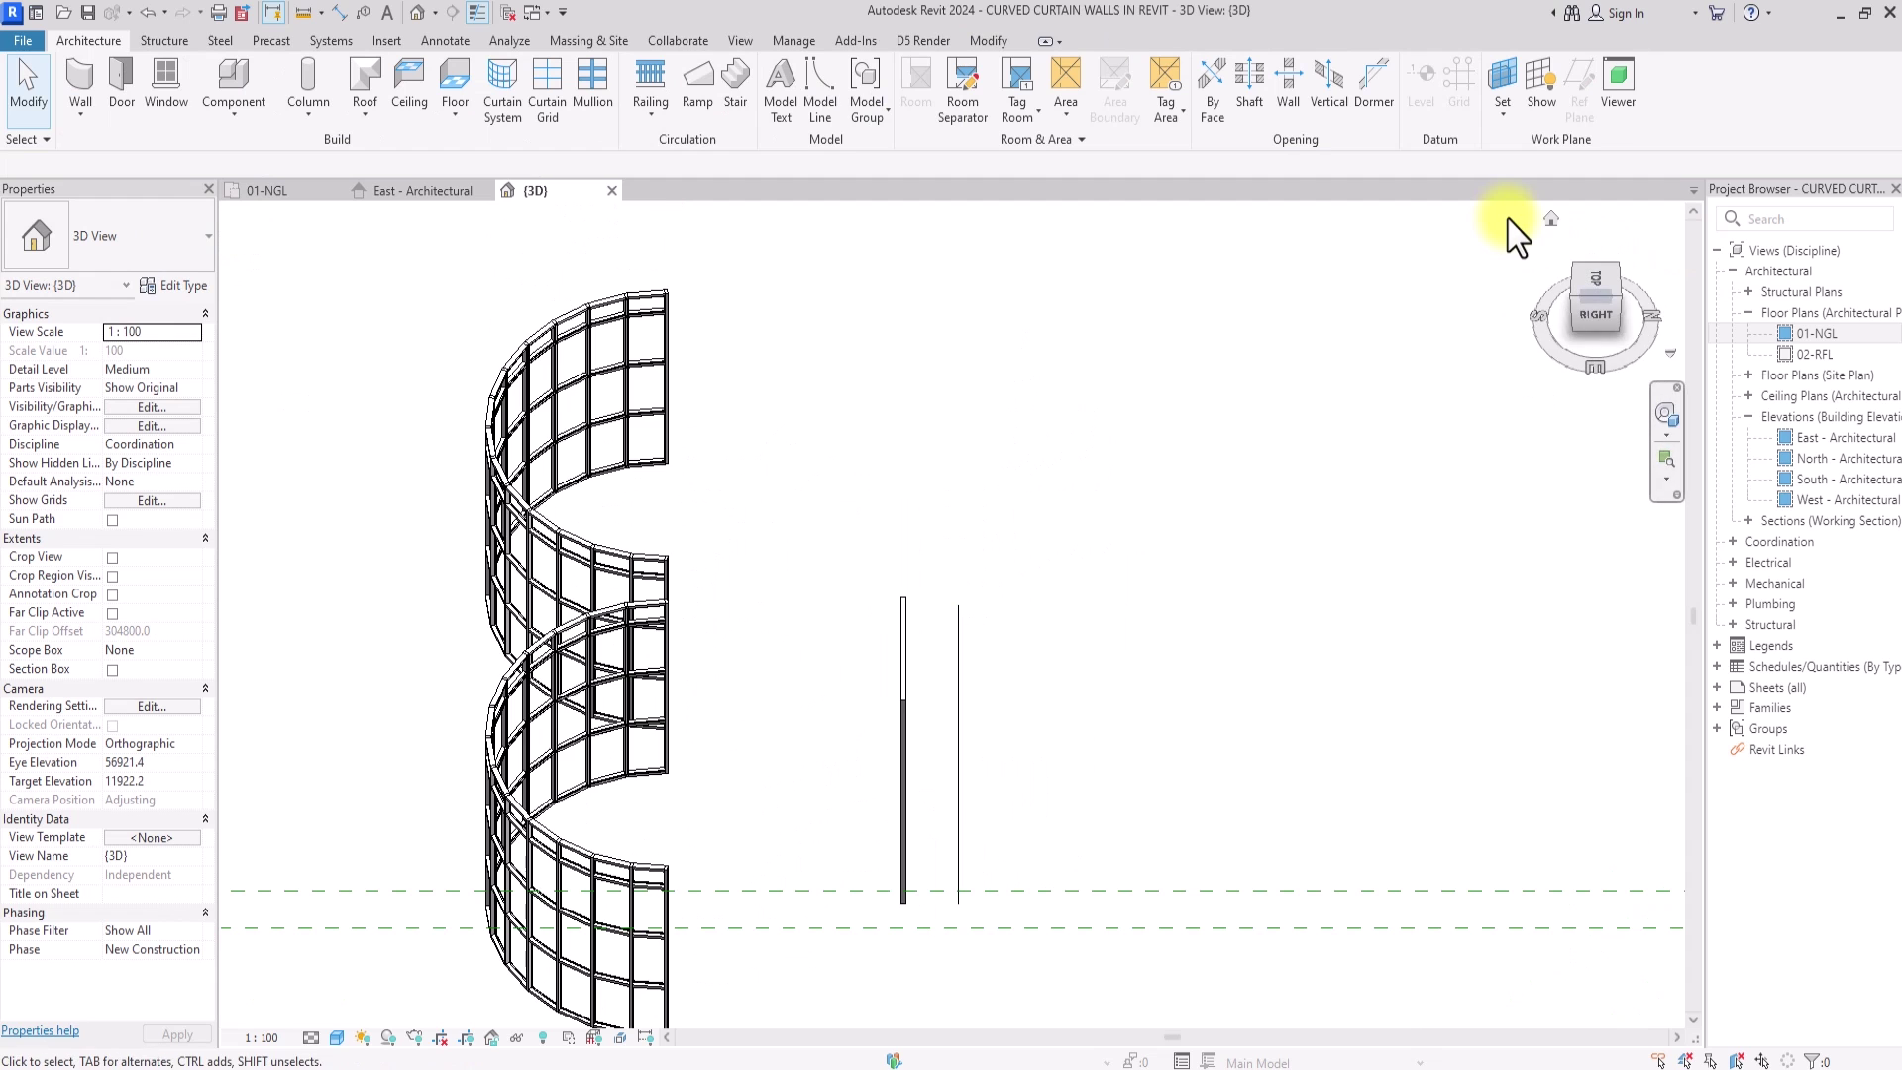
click(1625, 317)
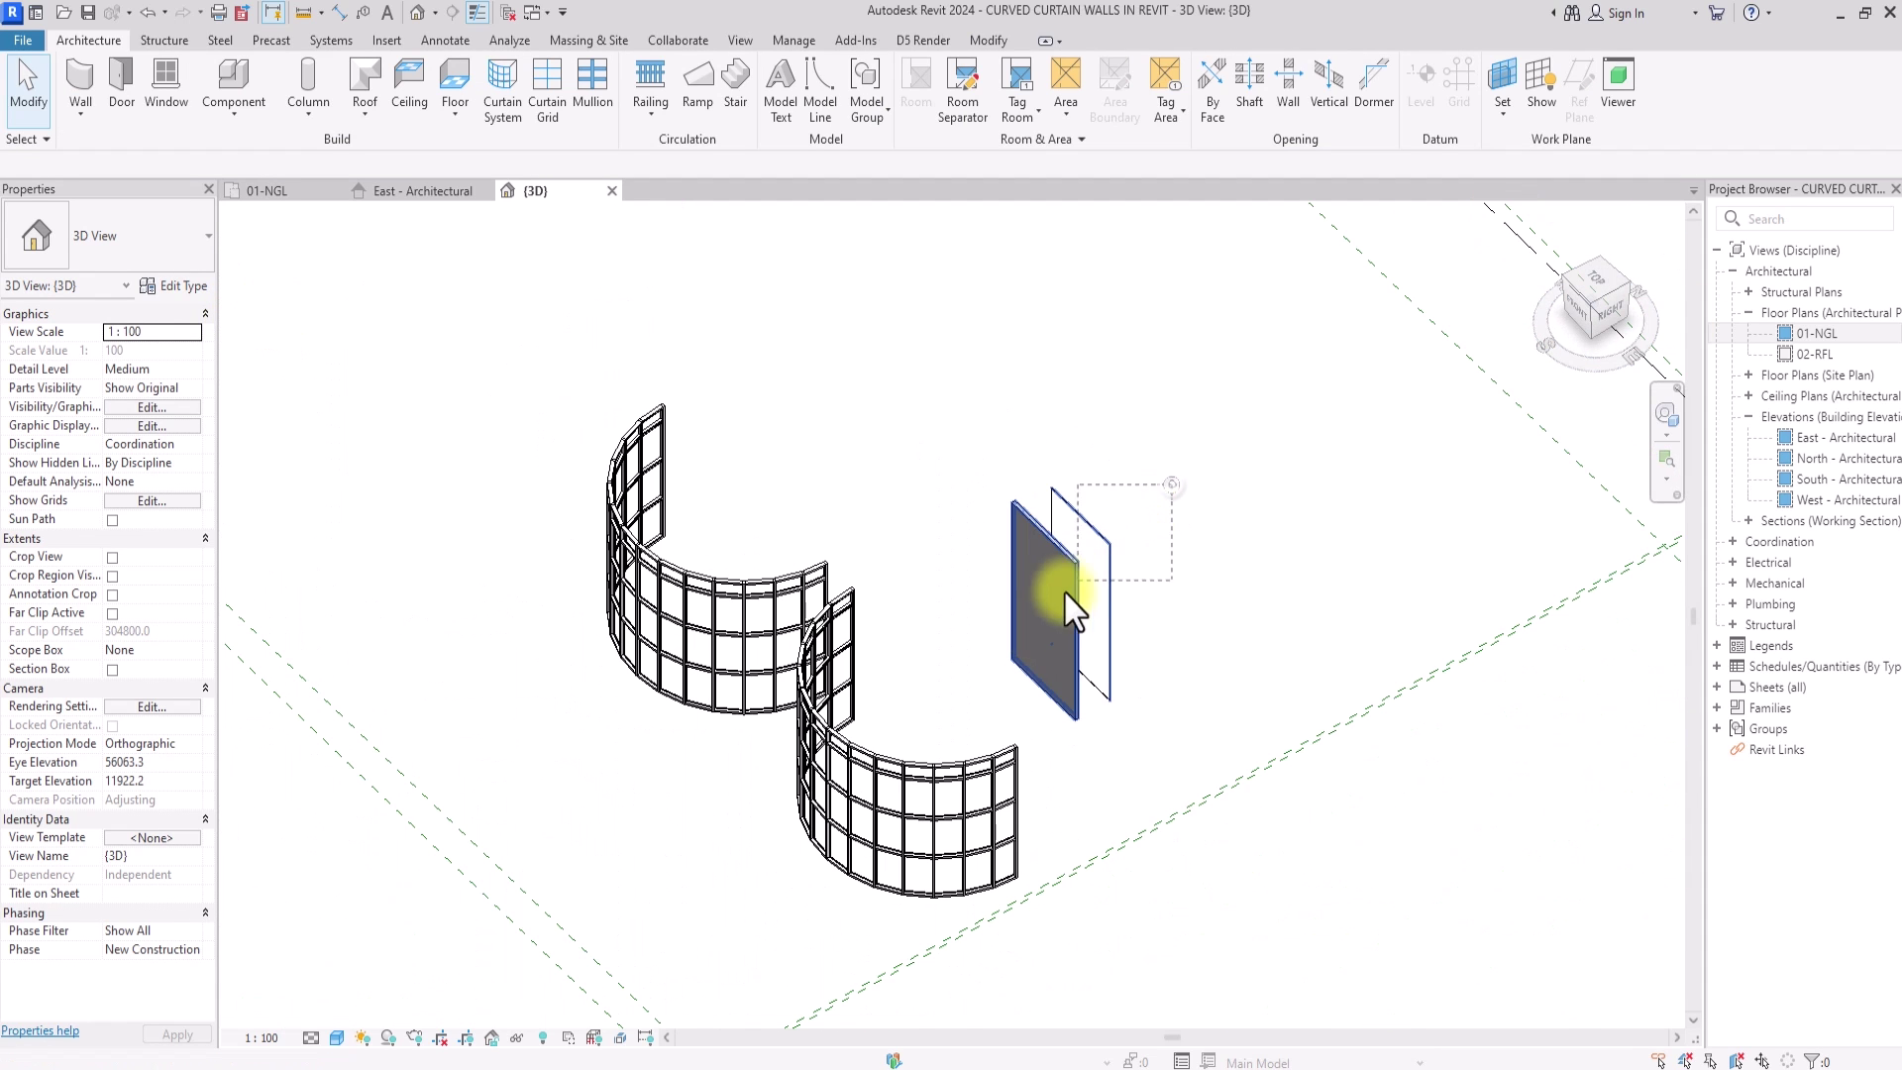
click(1031, 621)
scroll(1031, 621, up, 3)
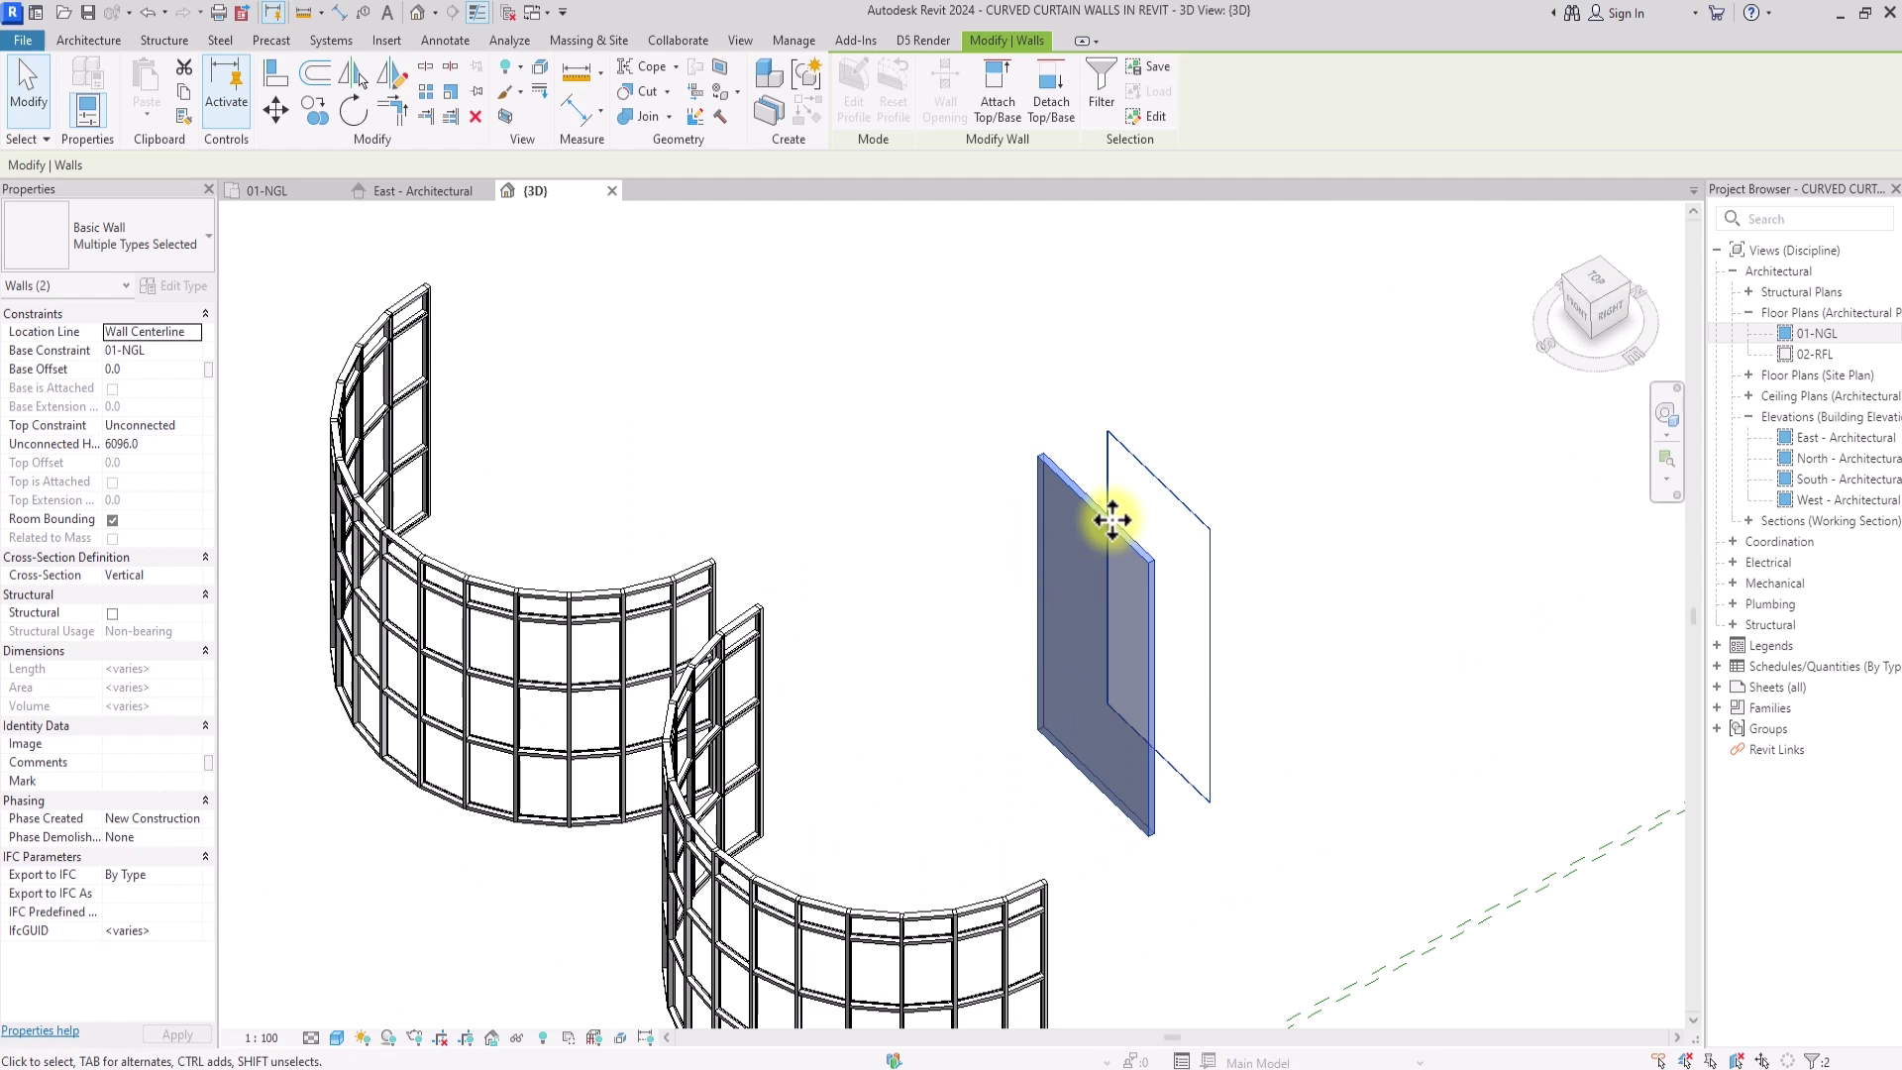
key(Delete)
- Duplicate the type of the copied, nearer curved curtain wall as 02-CURVE CW
scroll(1117, 531, down, 3)
scroll(1114, 525, up, 3)
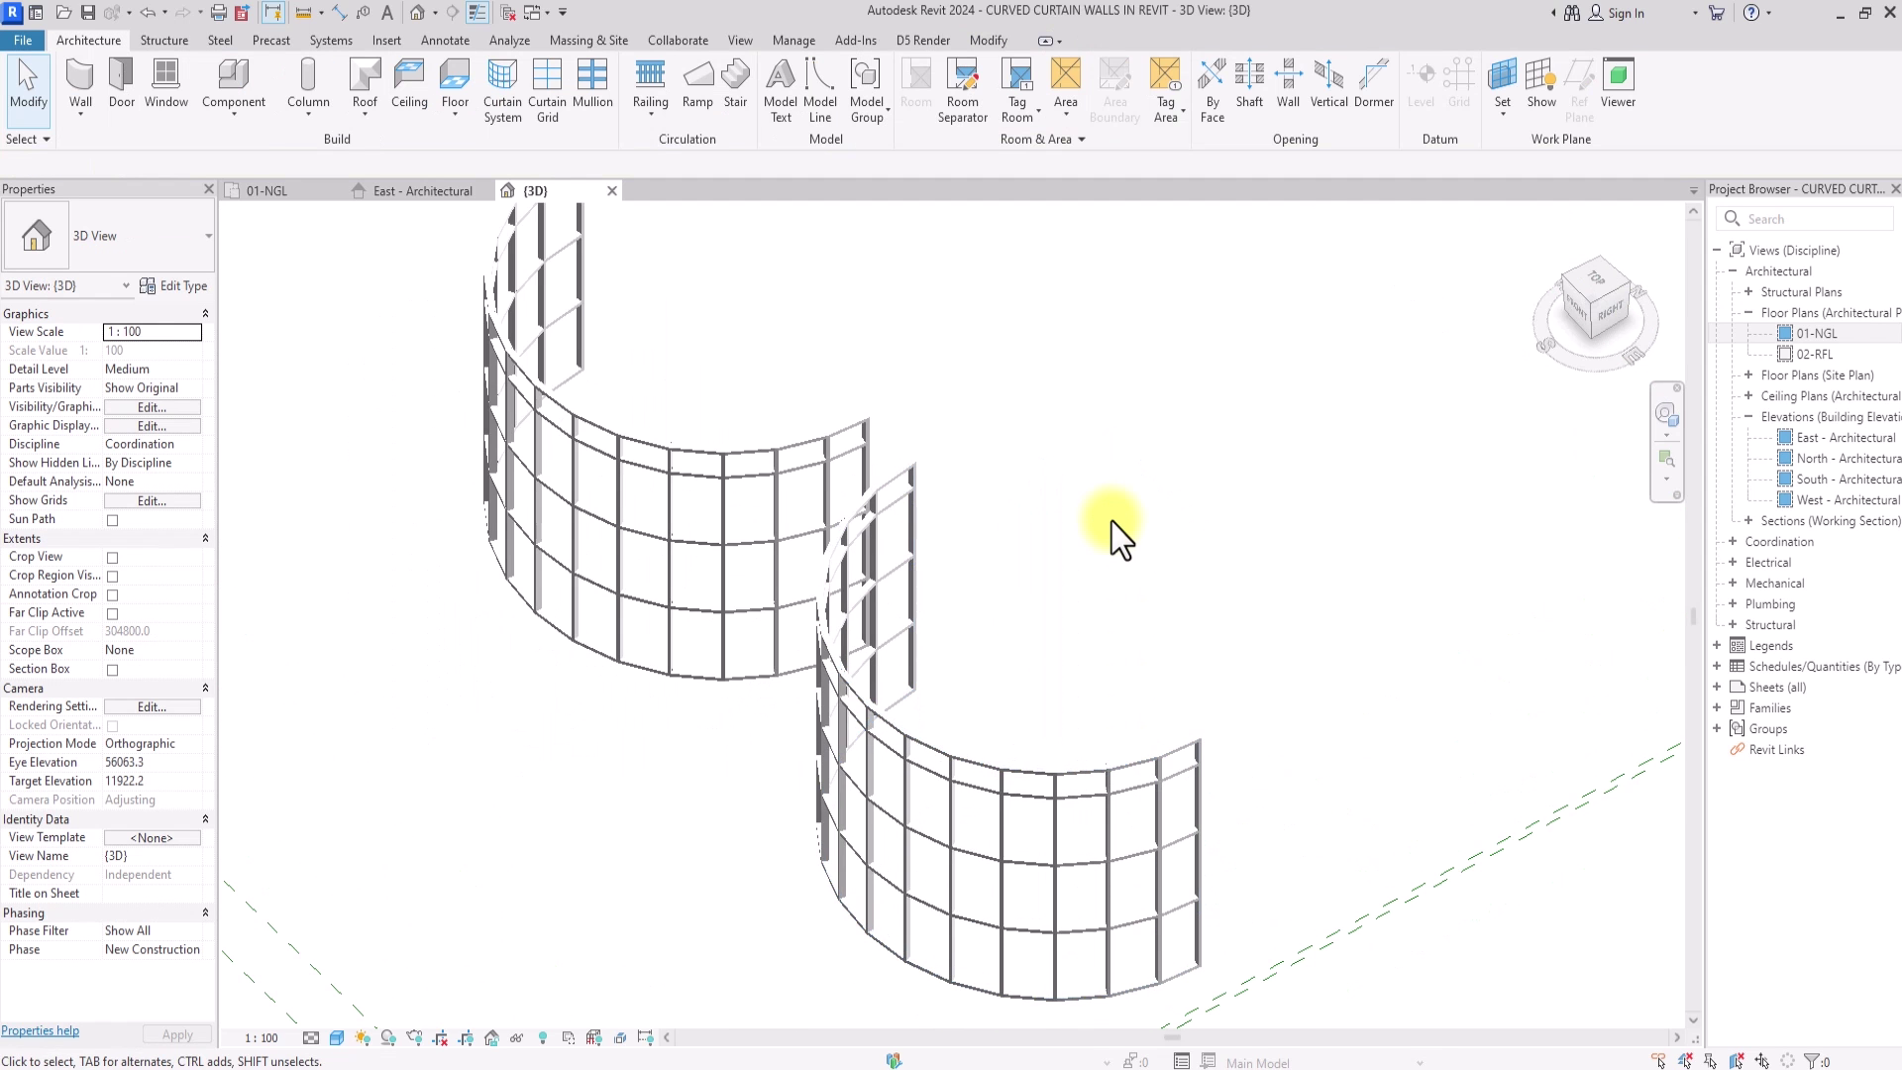
scroll(1117, 531, up, 2)
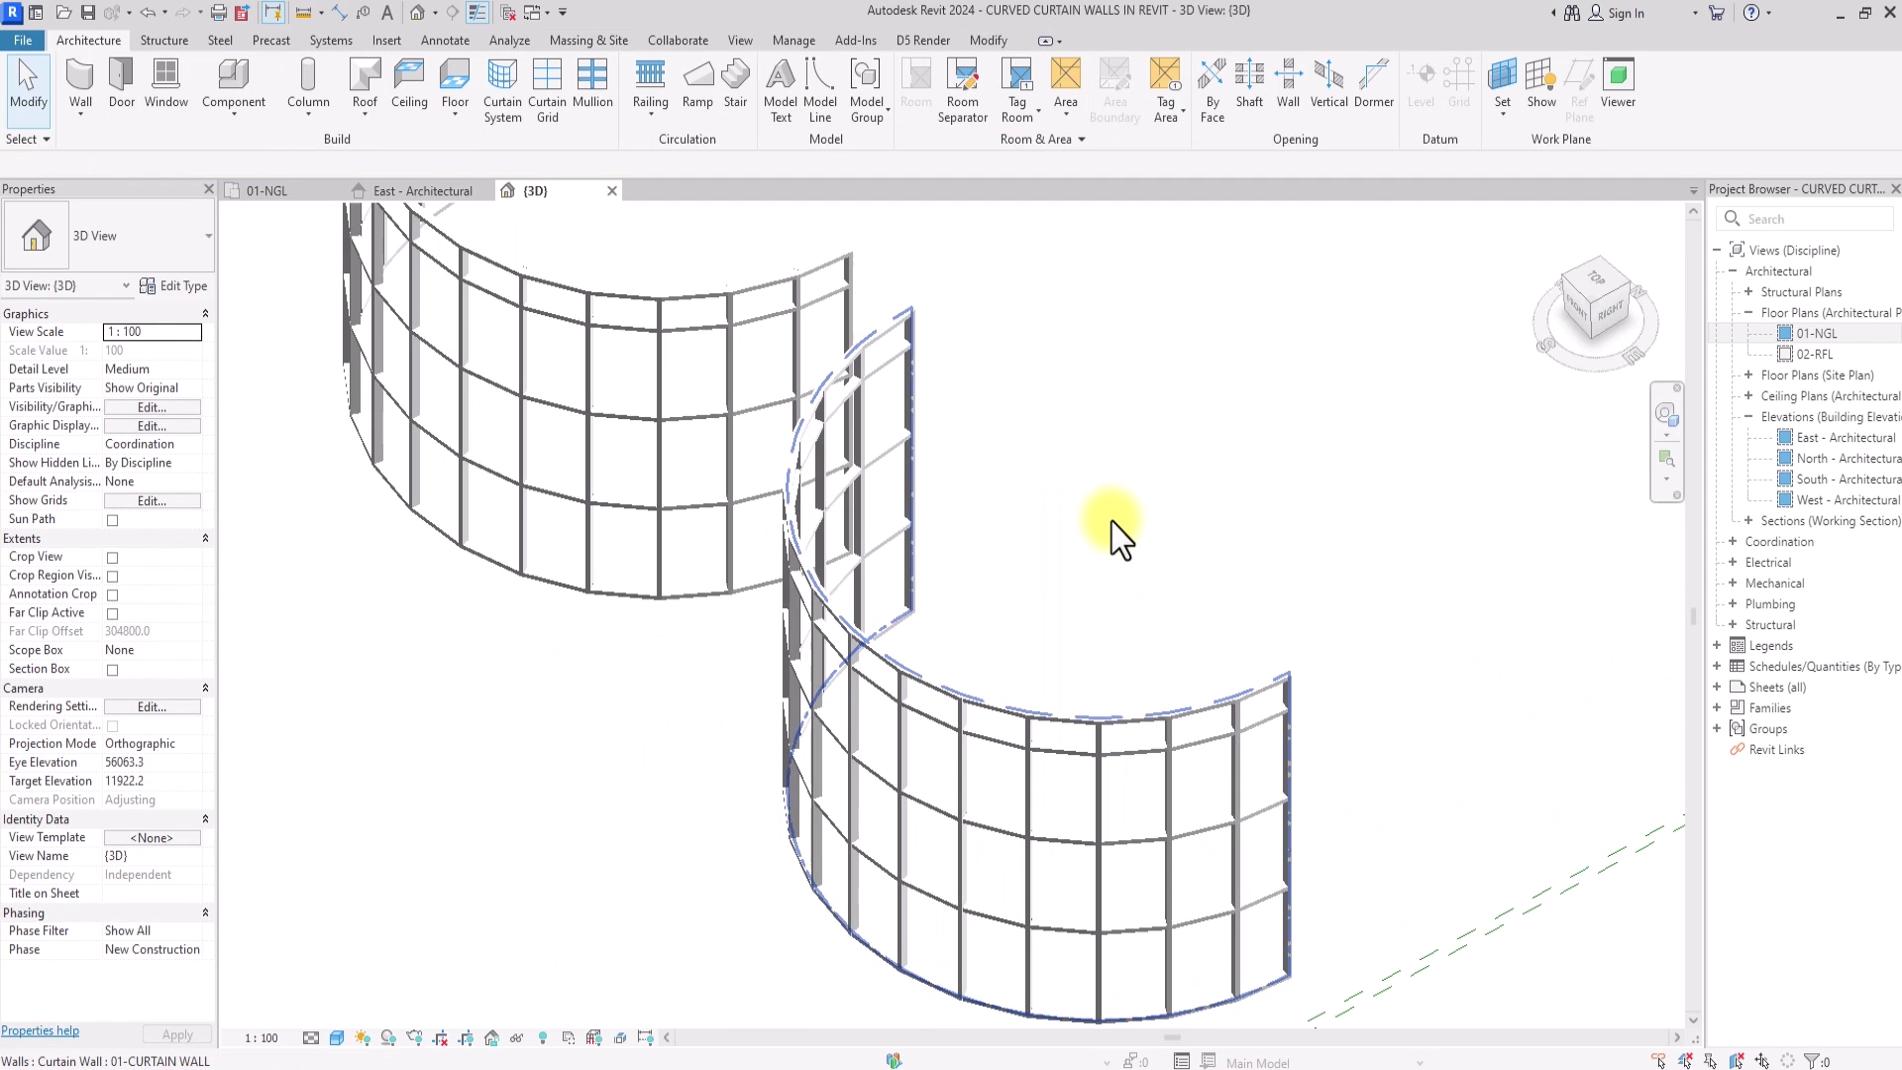
click(919, 684)
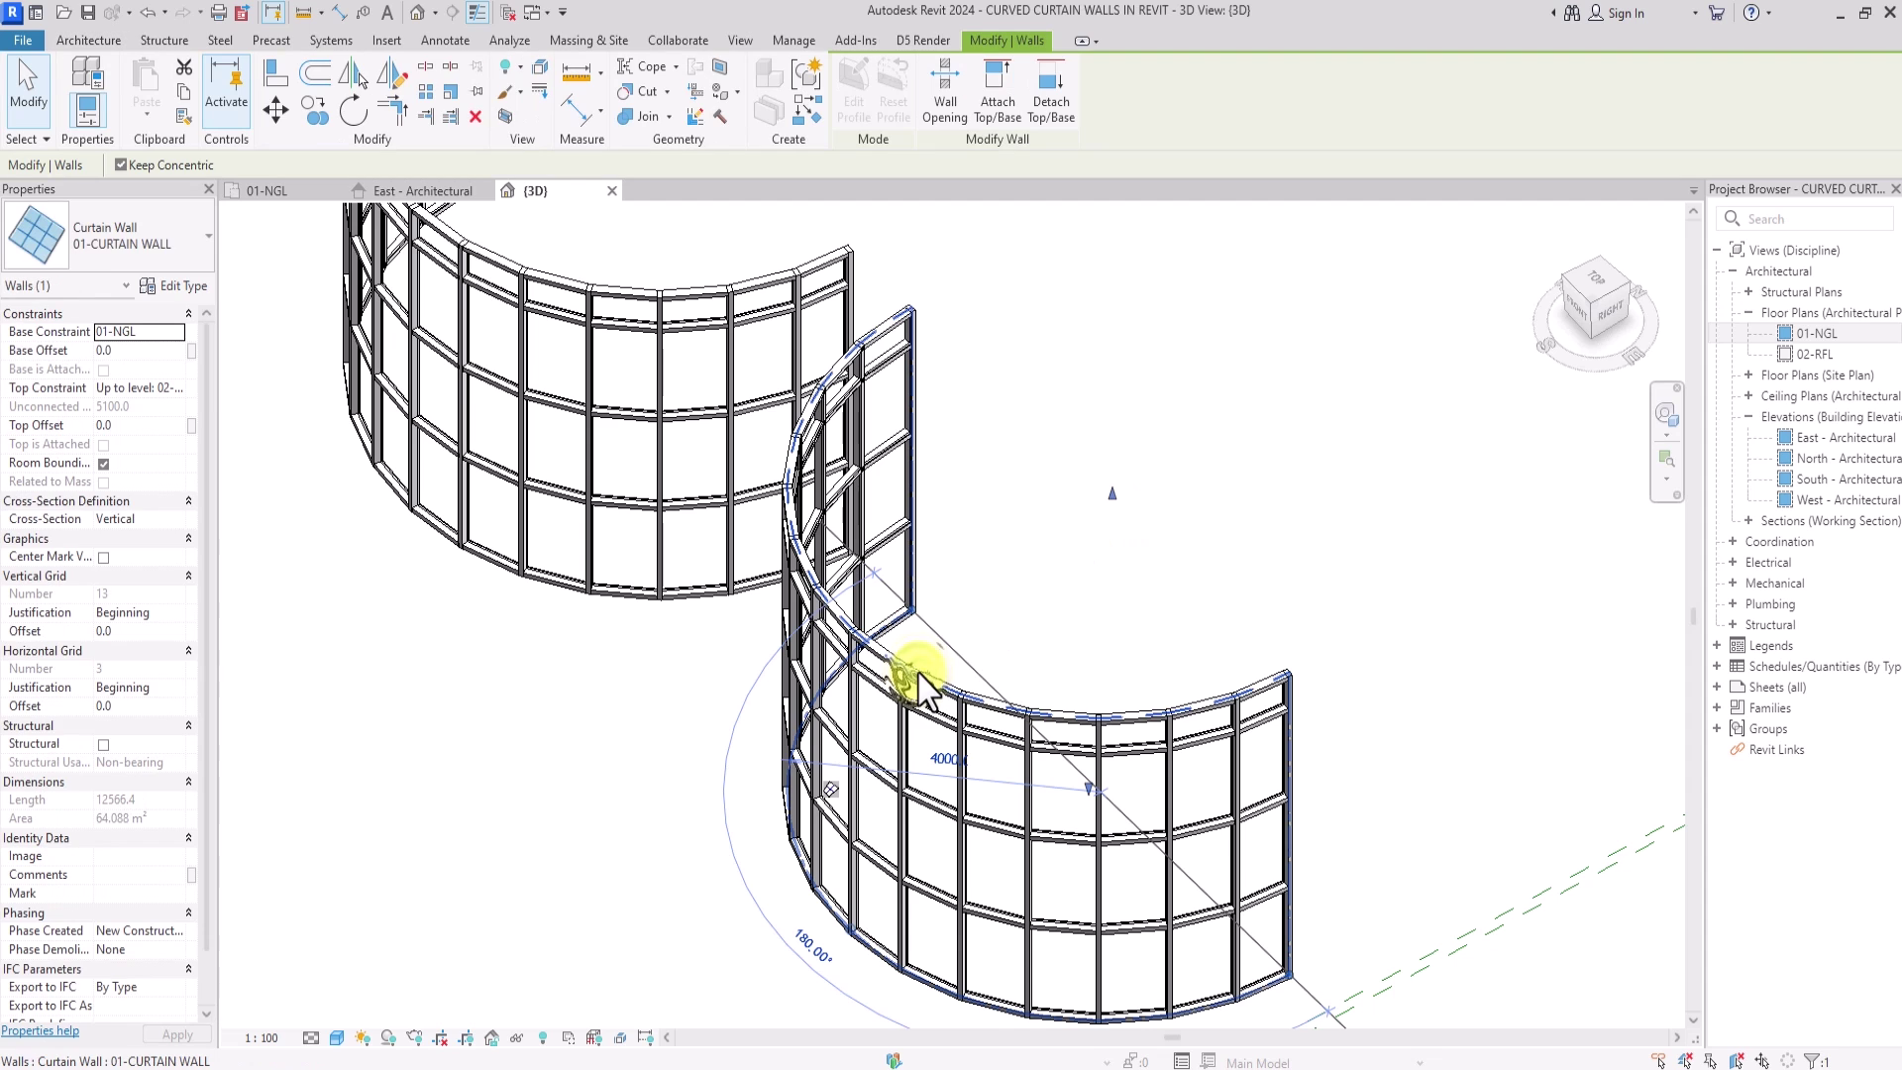
click(177, 287)
click(1423, 350)
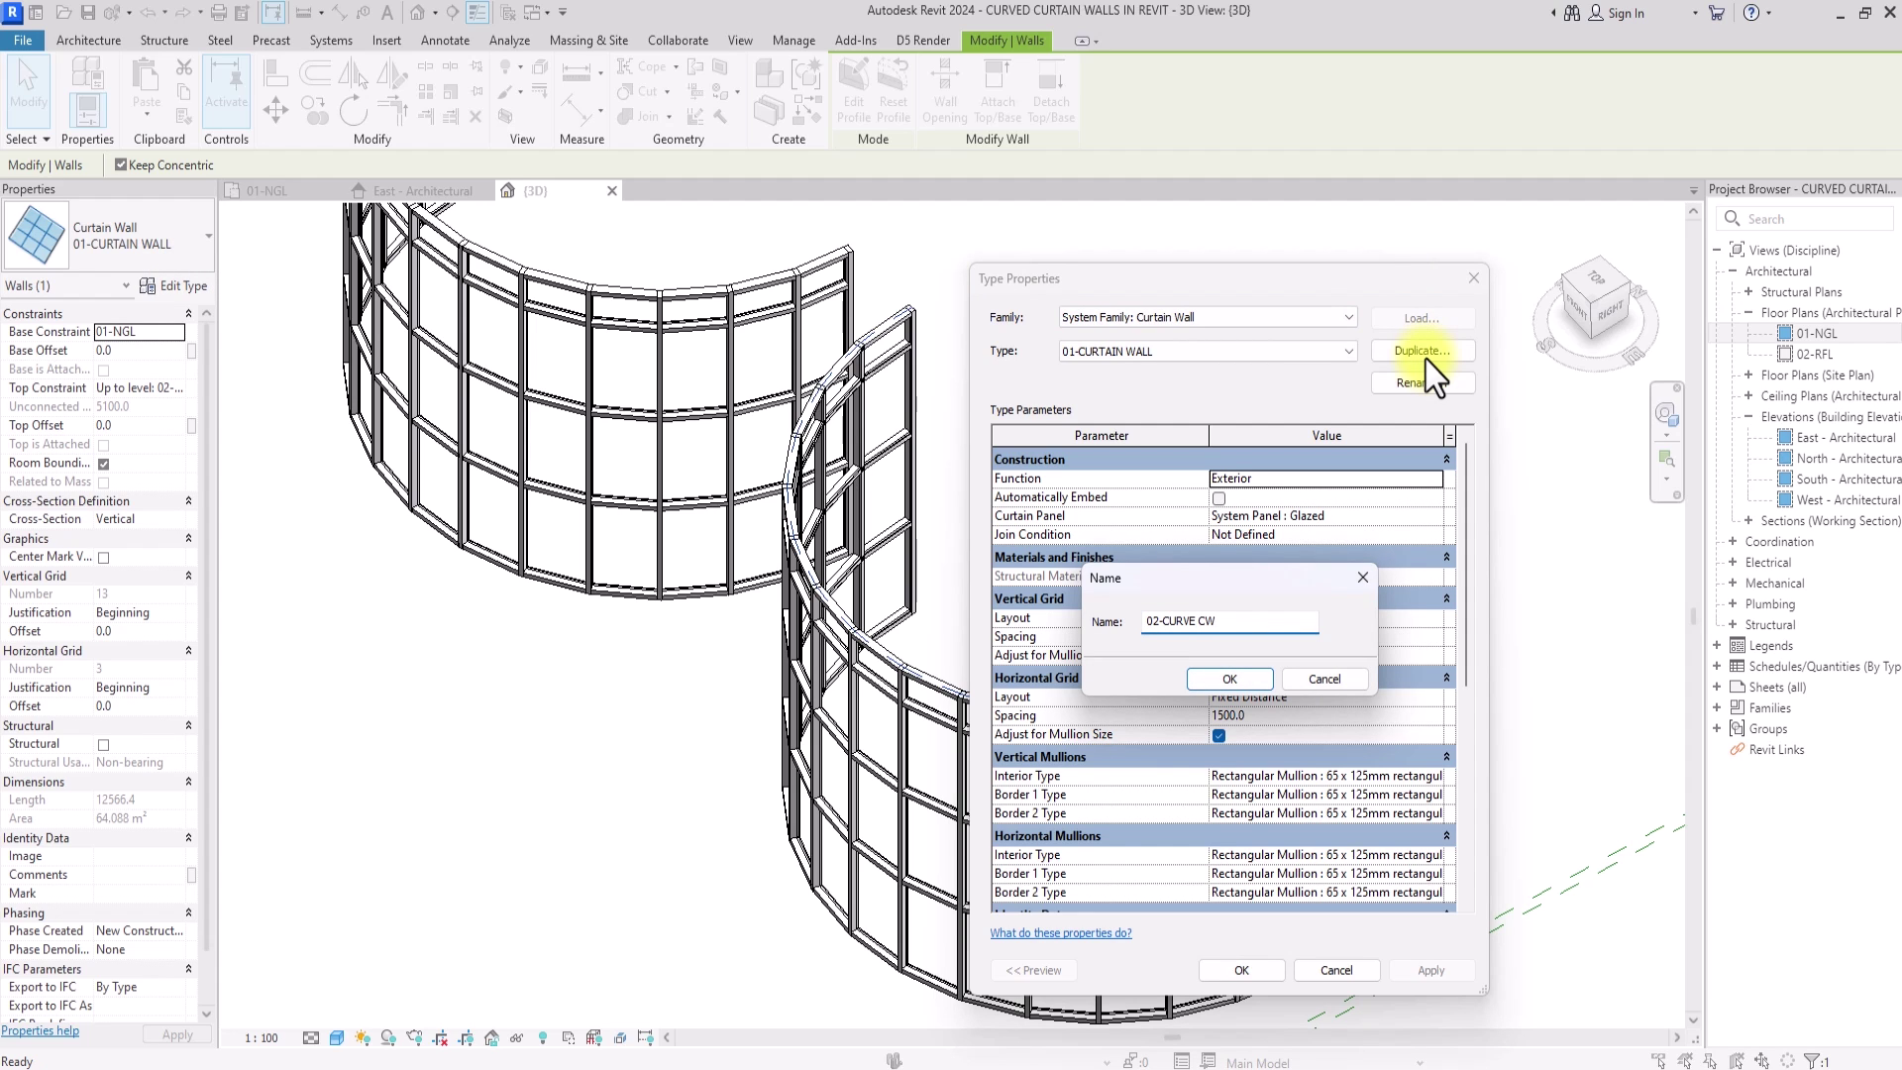
click(1232, 680)
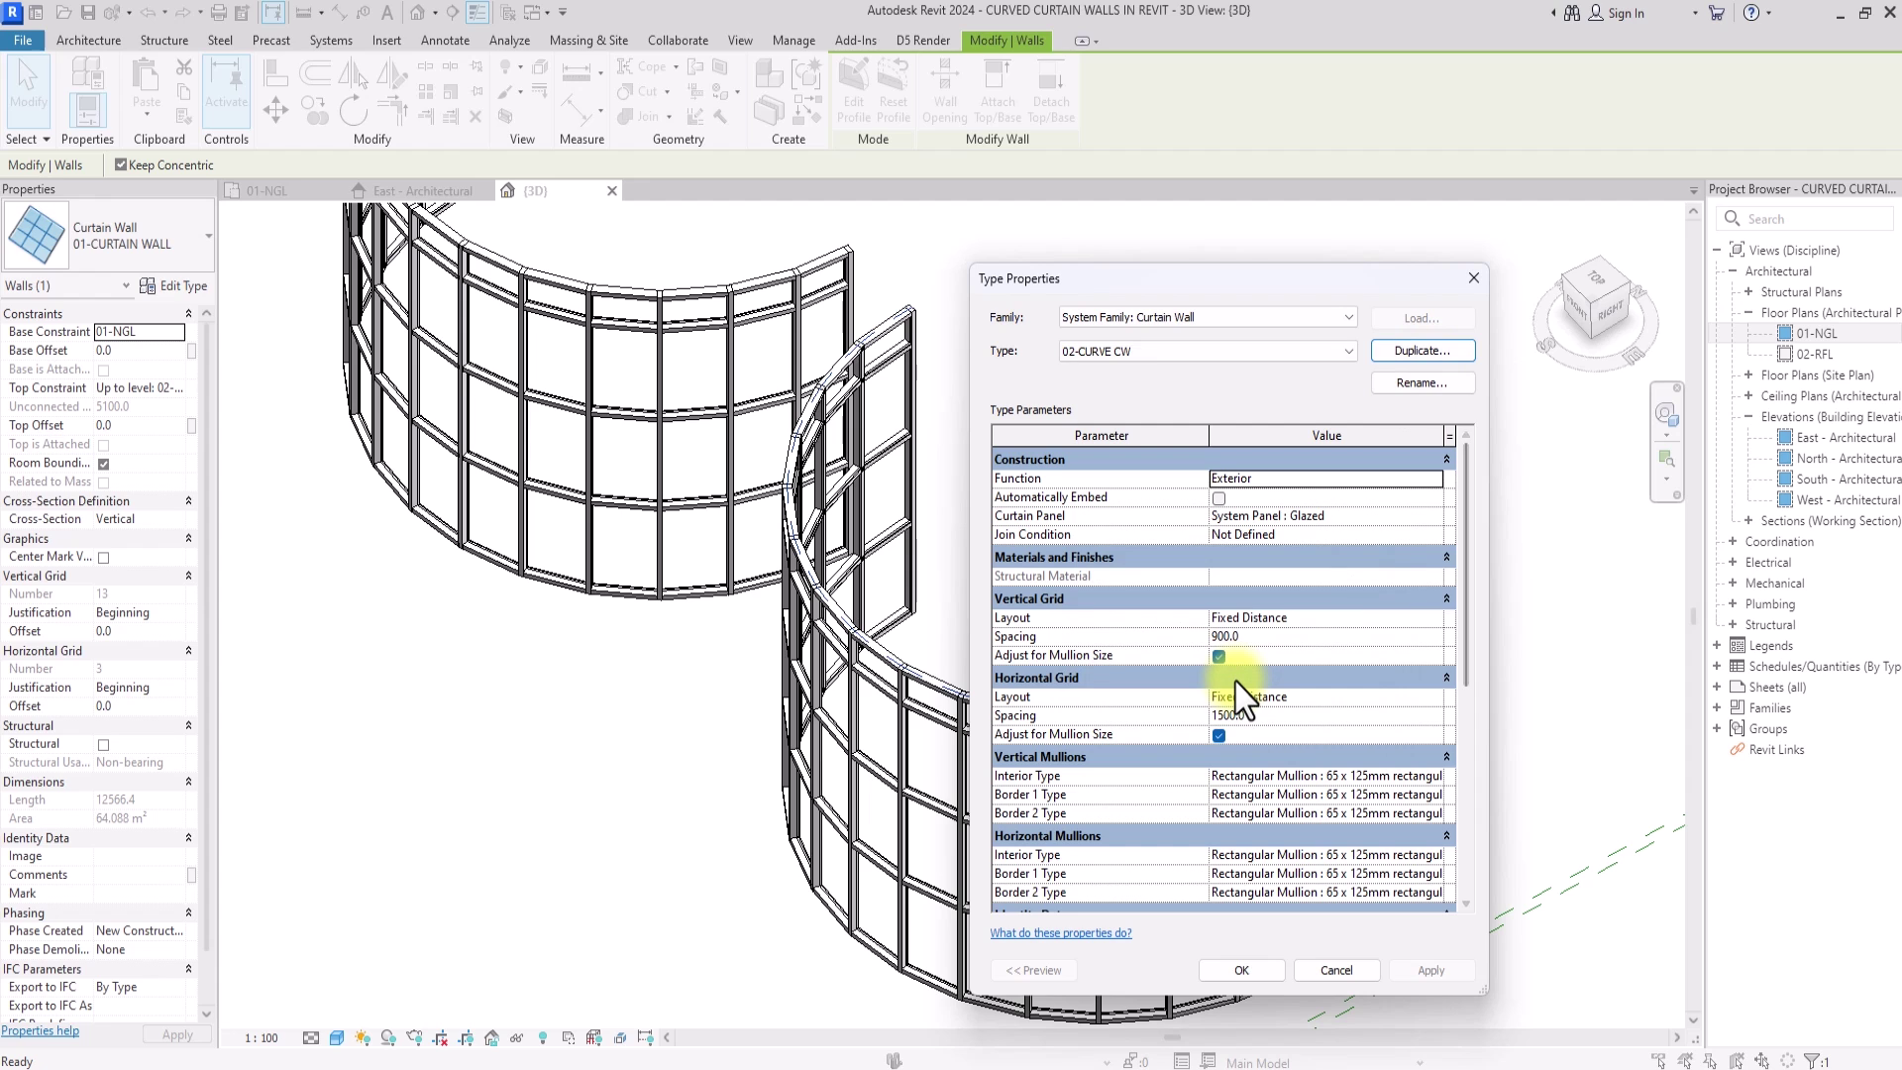
- Set the curtain panel of the 02-CURVE CW type to Basic Wall : 02-GLASS
click(1435, 516)
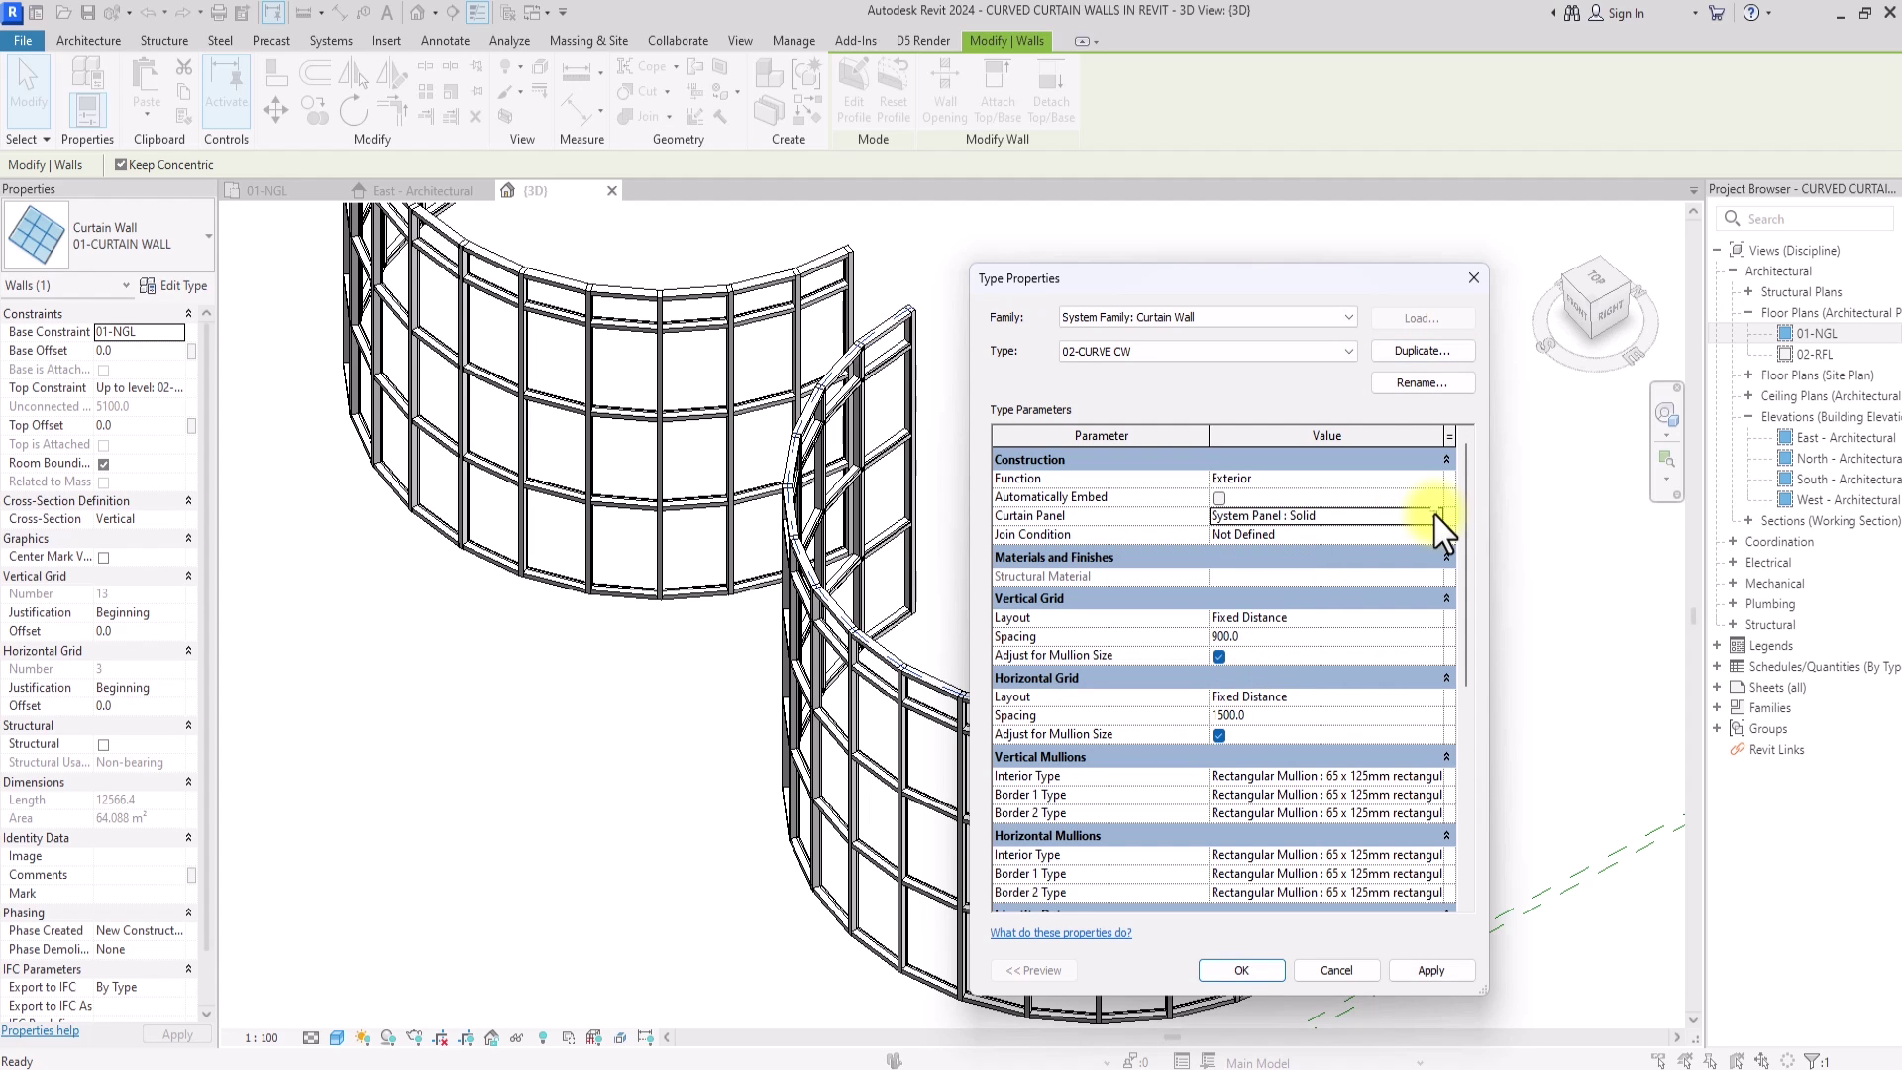
click(1436, 515)
scroll(1282, 558, up, 10)
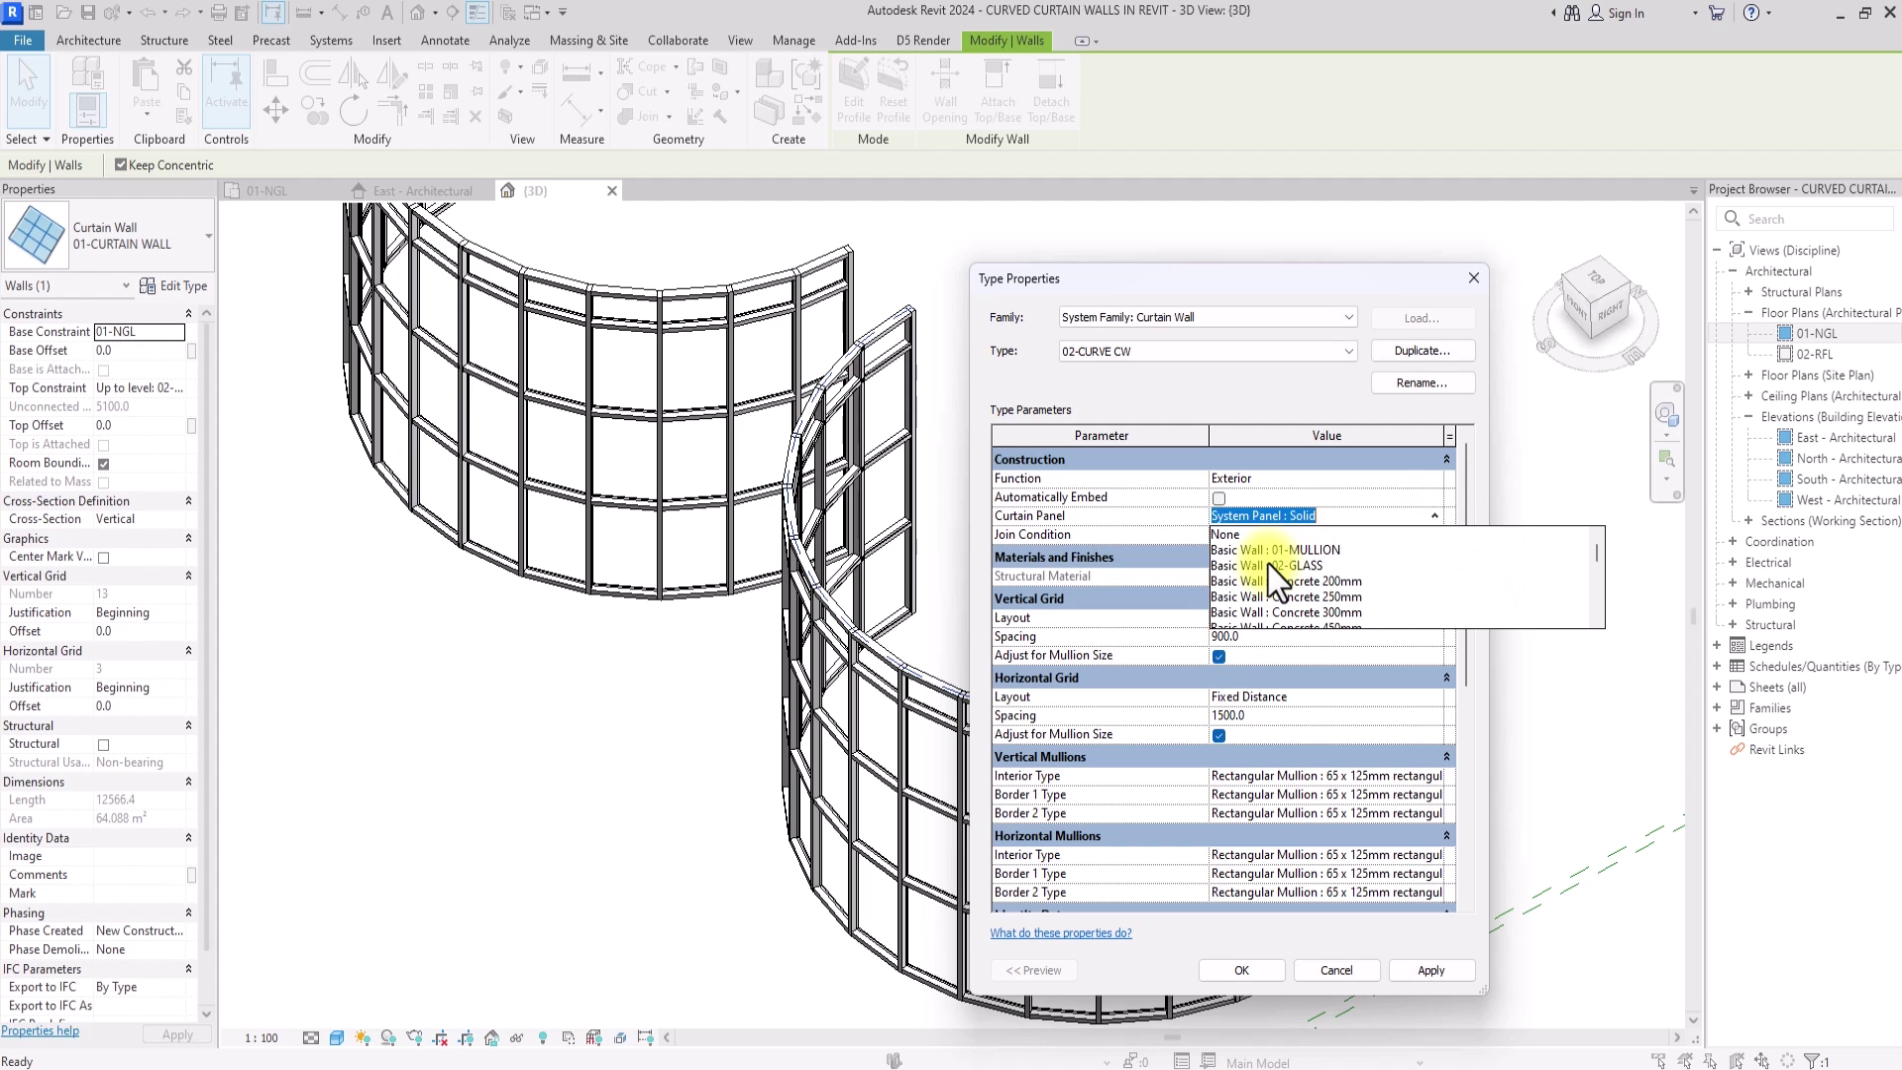
click(1272, 564)
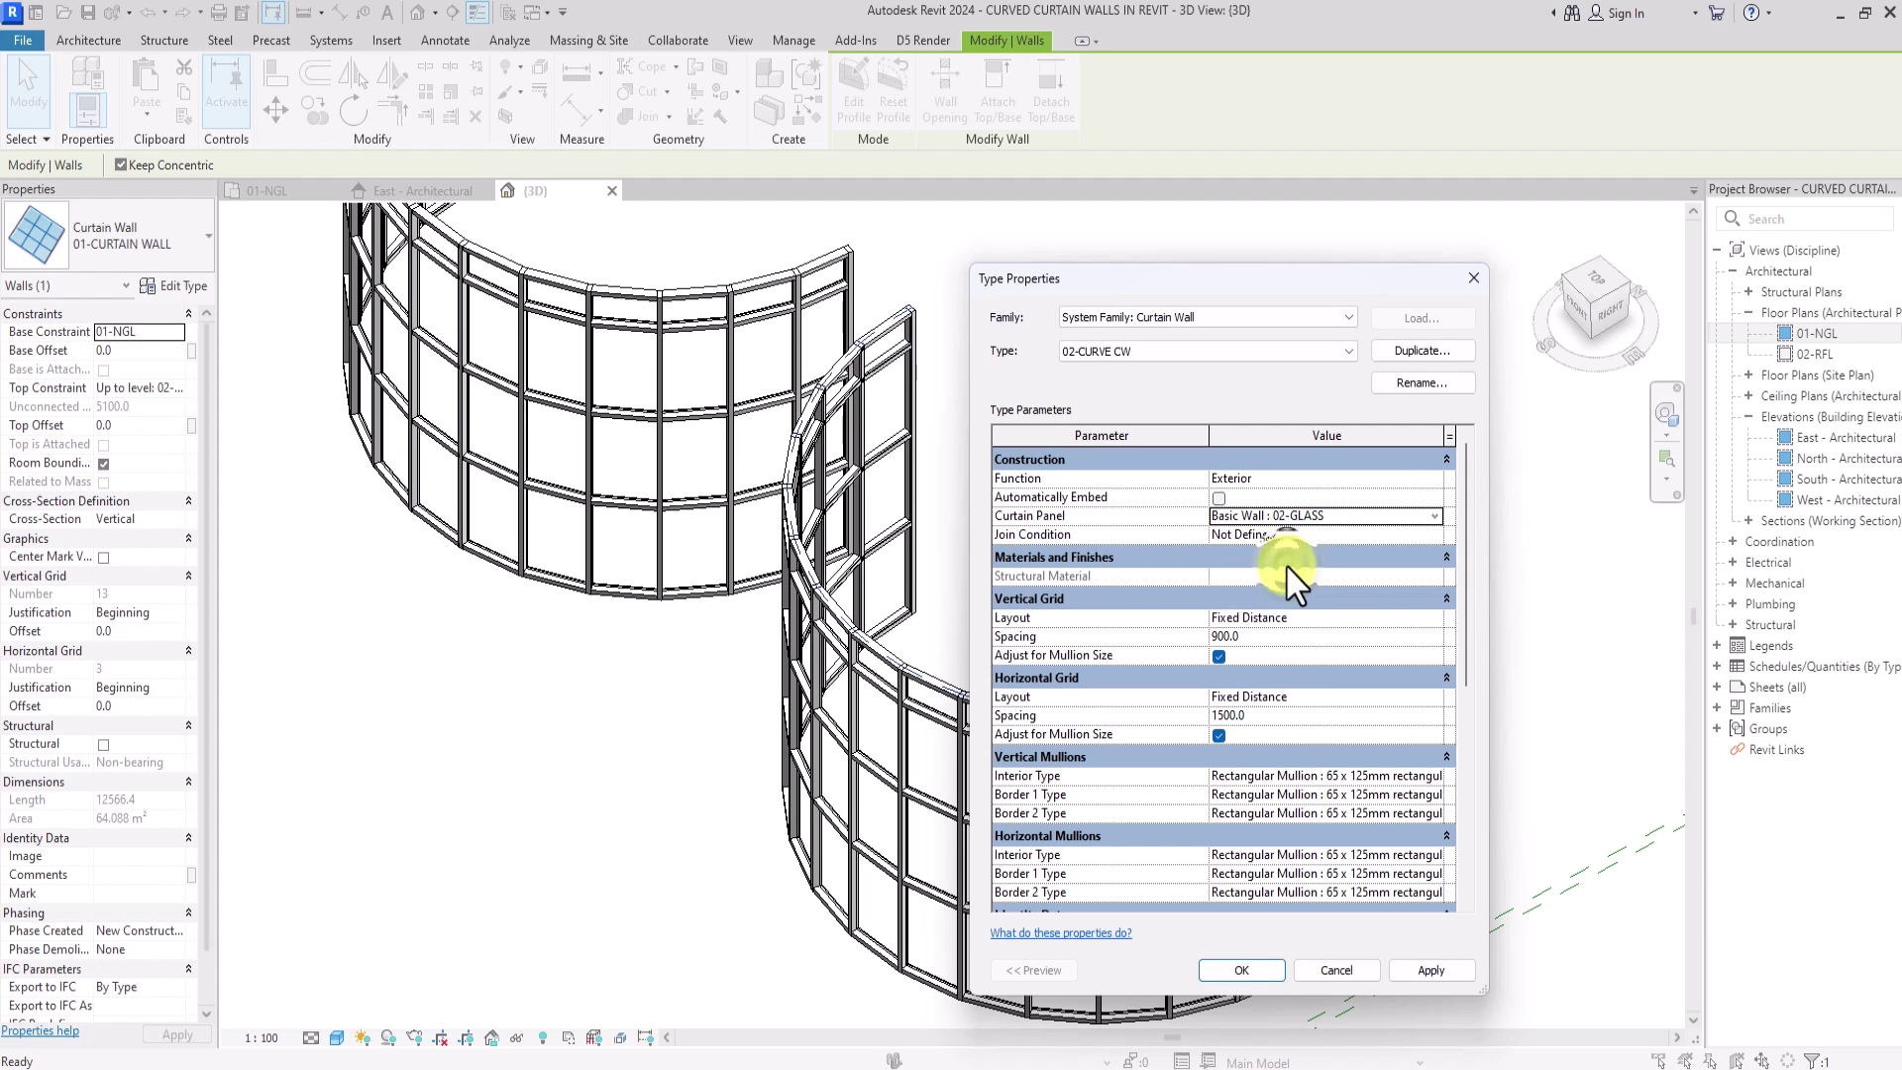
- Set the horizontal mullions' interior, border 1 and border 2 types of 02-CURVE CW to None and apply the type to the wall
scroll(1245, 750, down, 1)
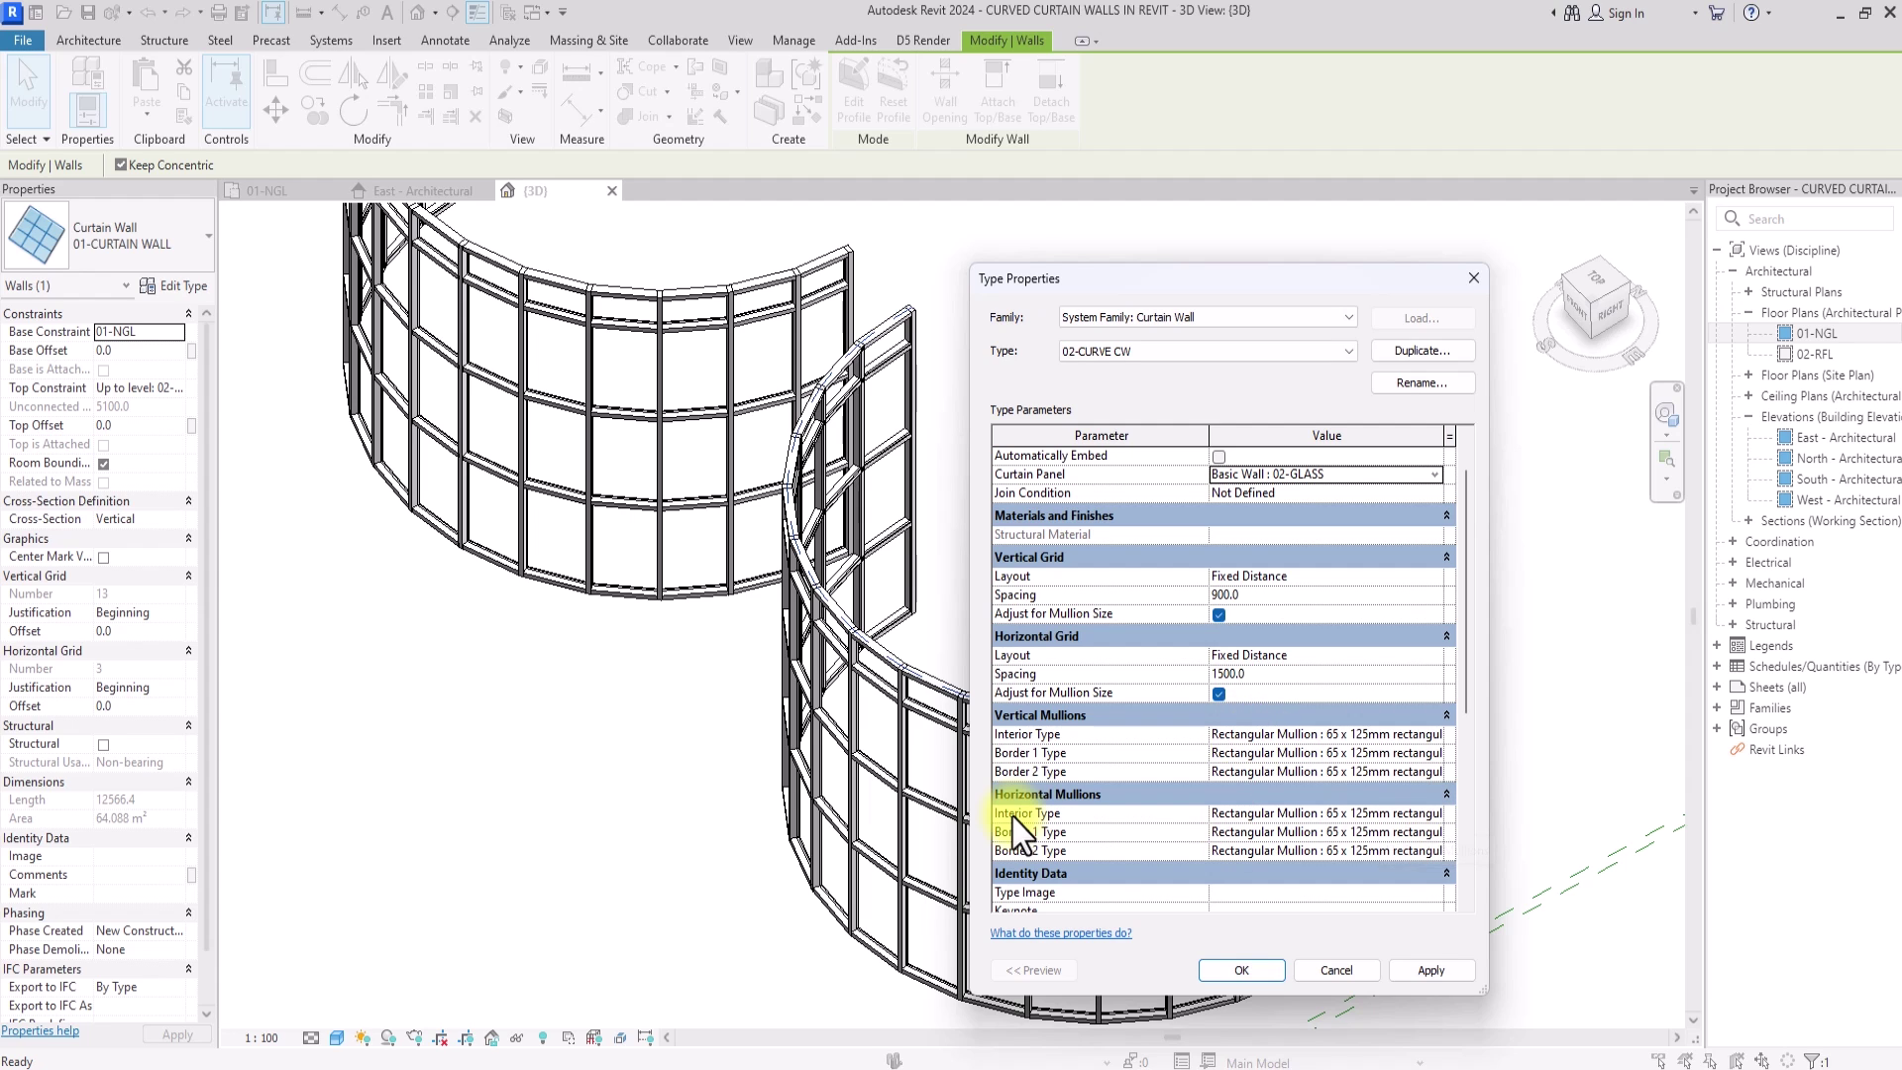
click(1442, 815)
click(1442, 814)
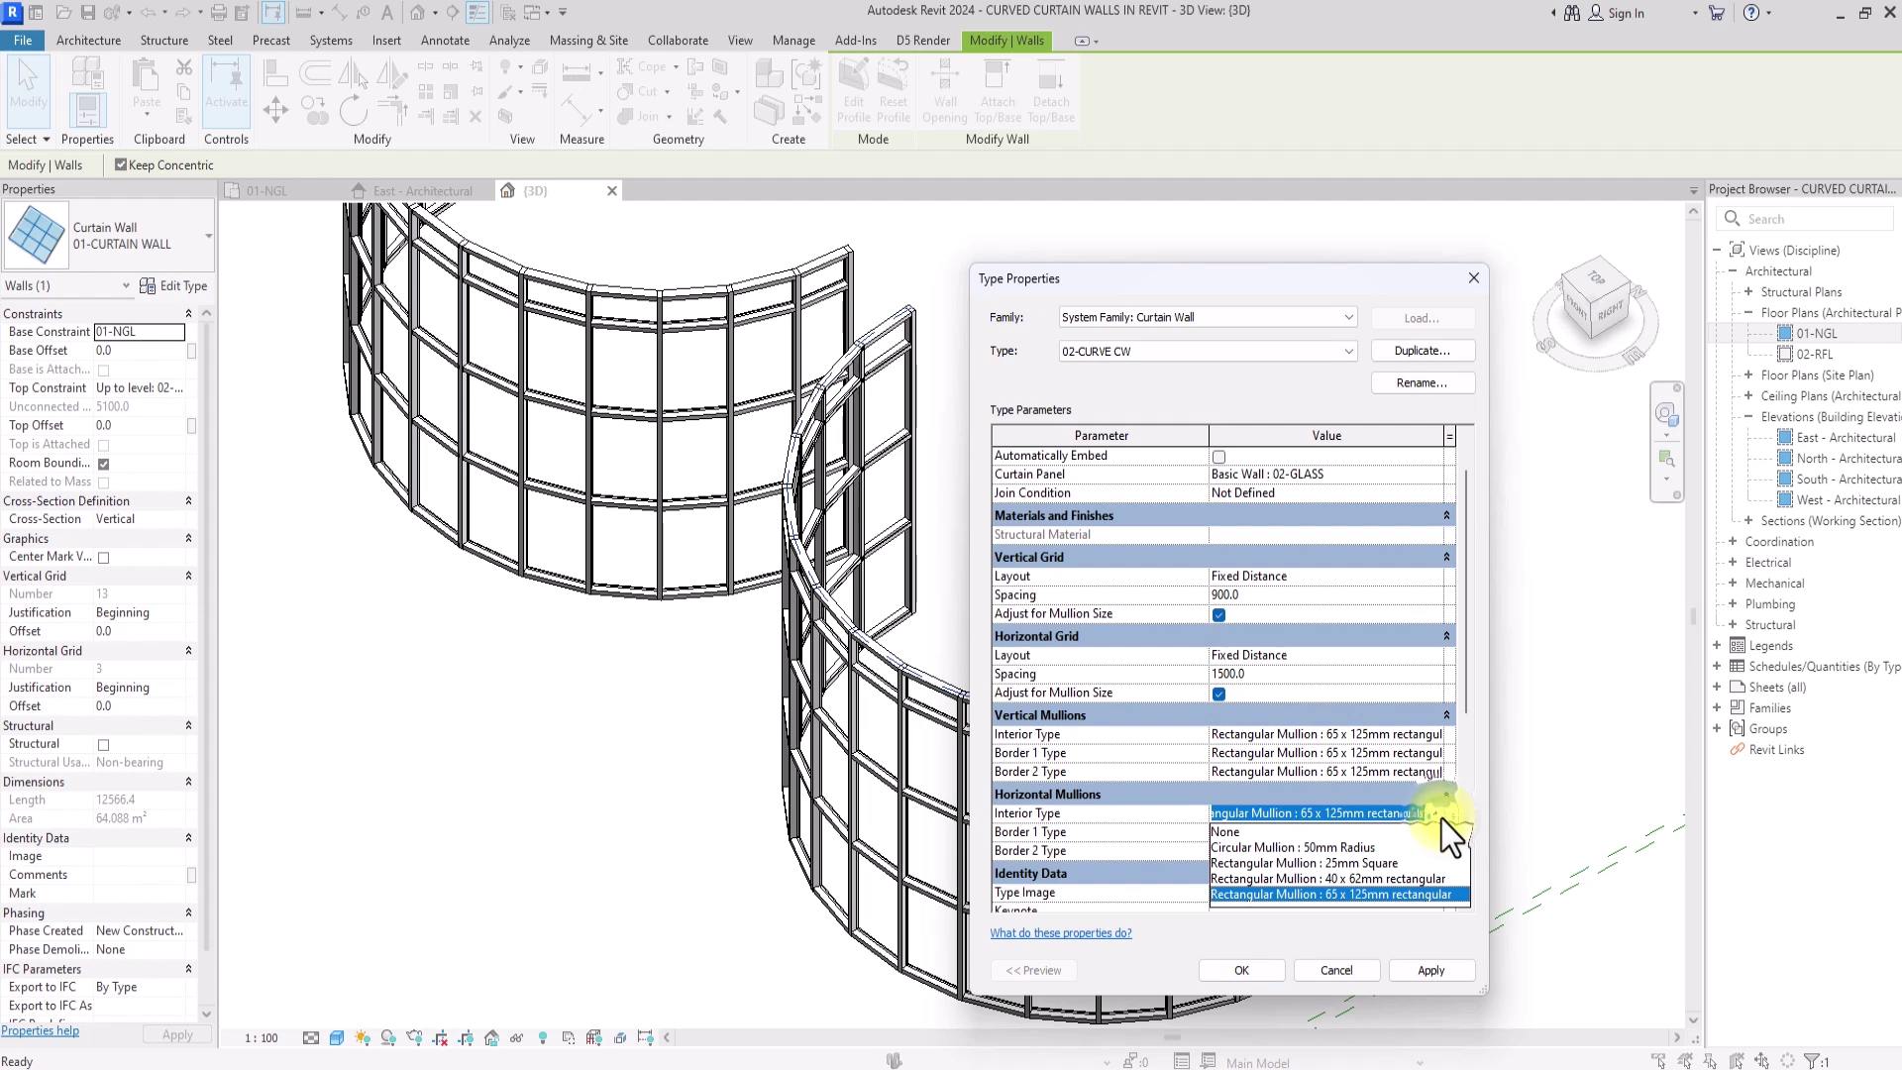
click(1228, 832)
click(1231, 834)
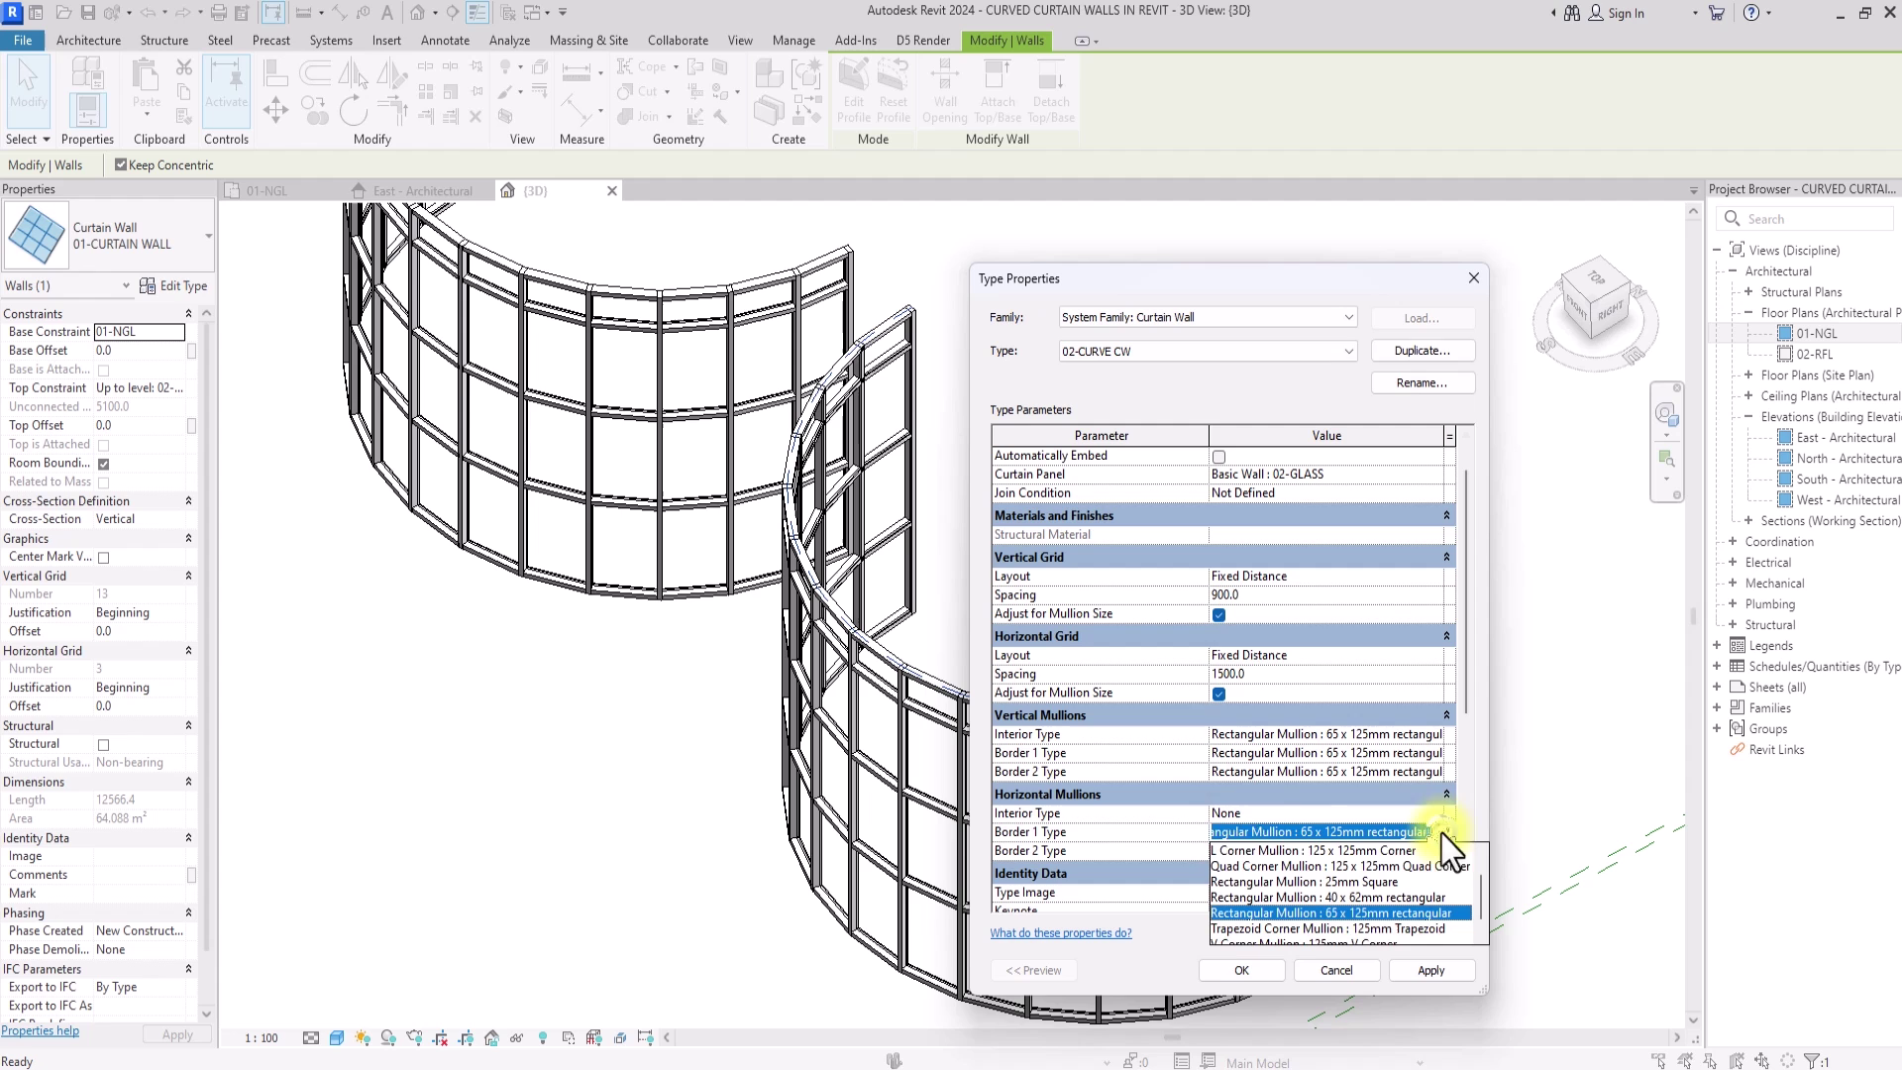
scroll(1233, 848, up, 2)
click(1233, 848)
click(1233, 848)
click(1233, 848)
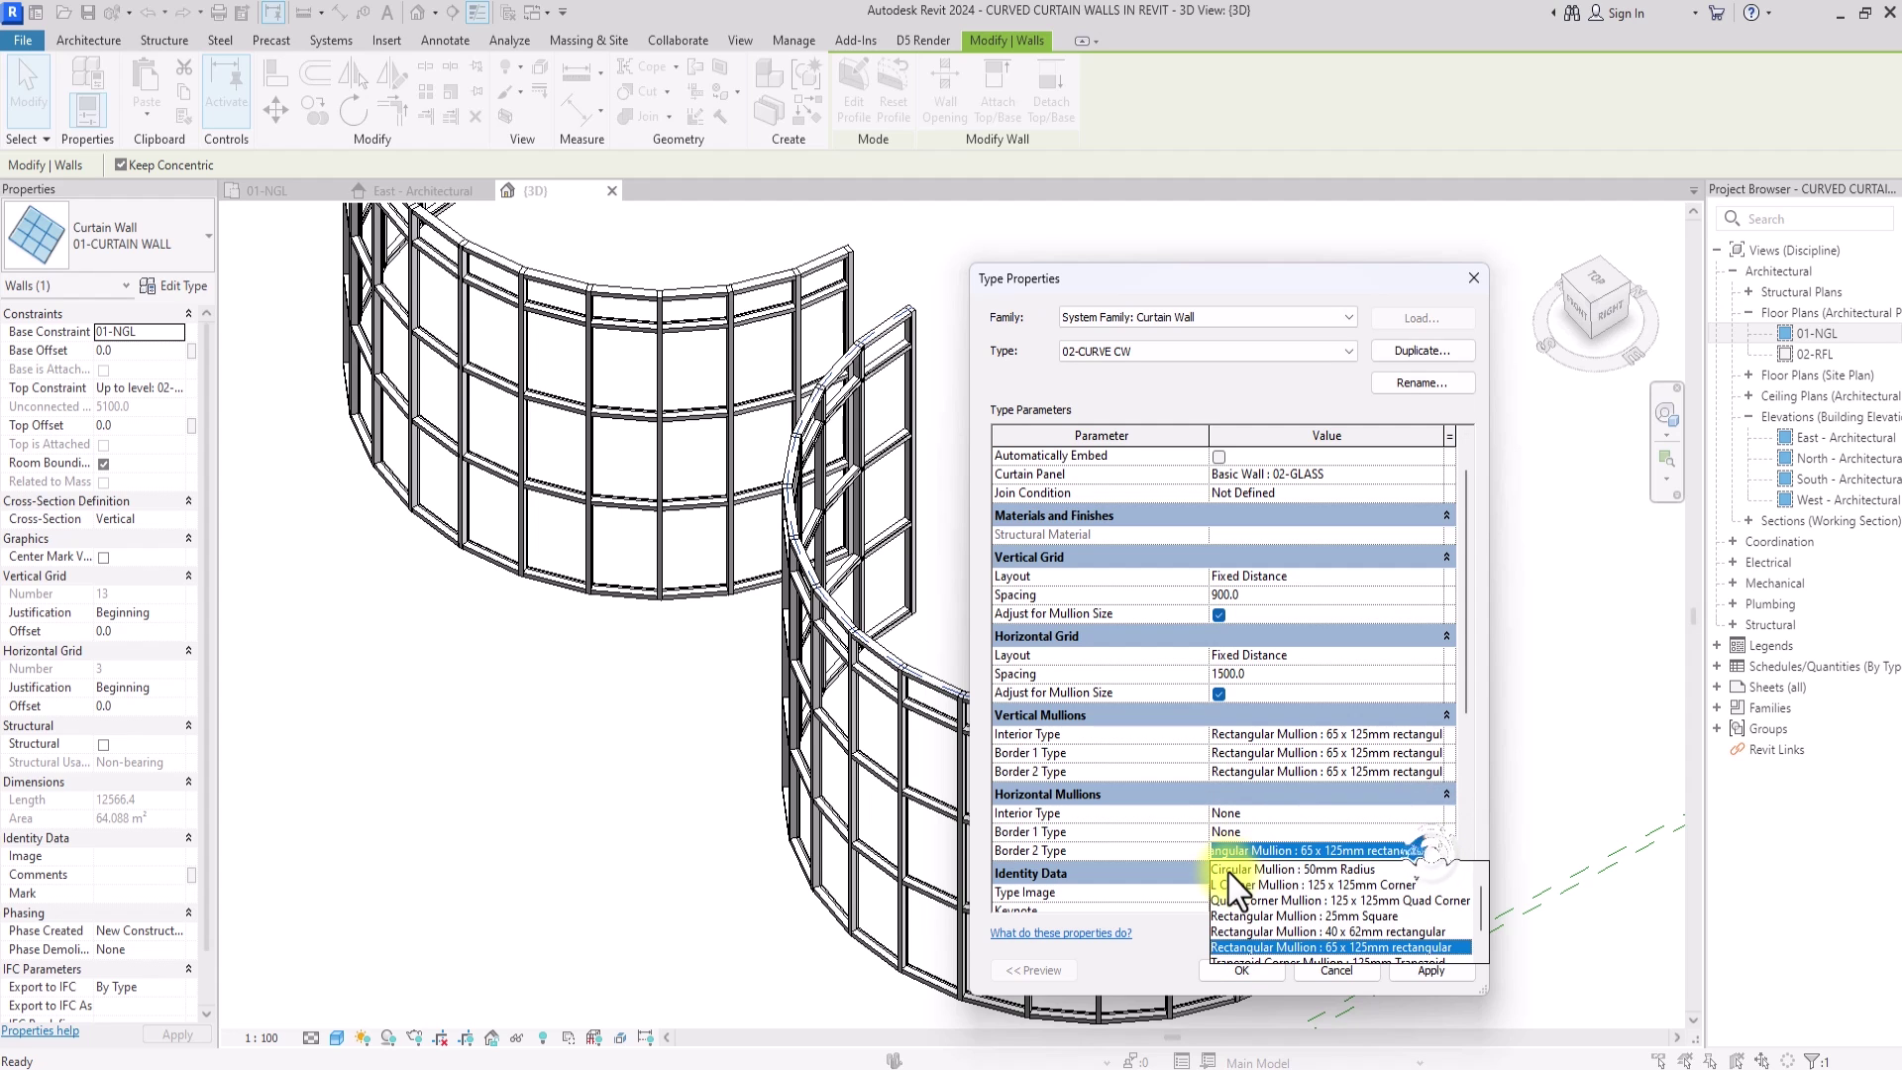
scroll(1232, 877, up, 2)
click(1228, 872)
click(1425, 971)
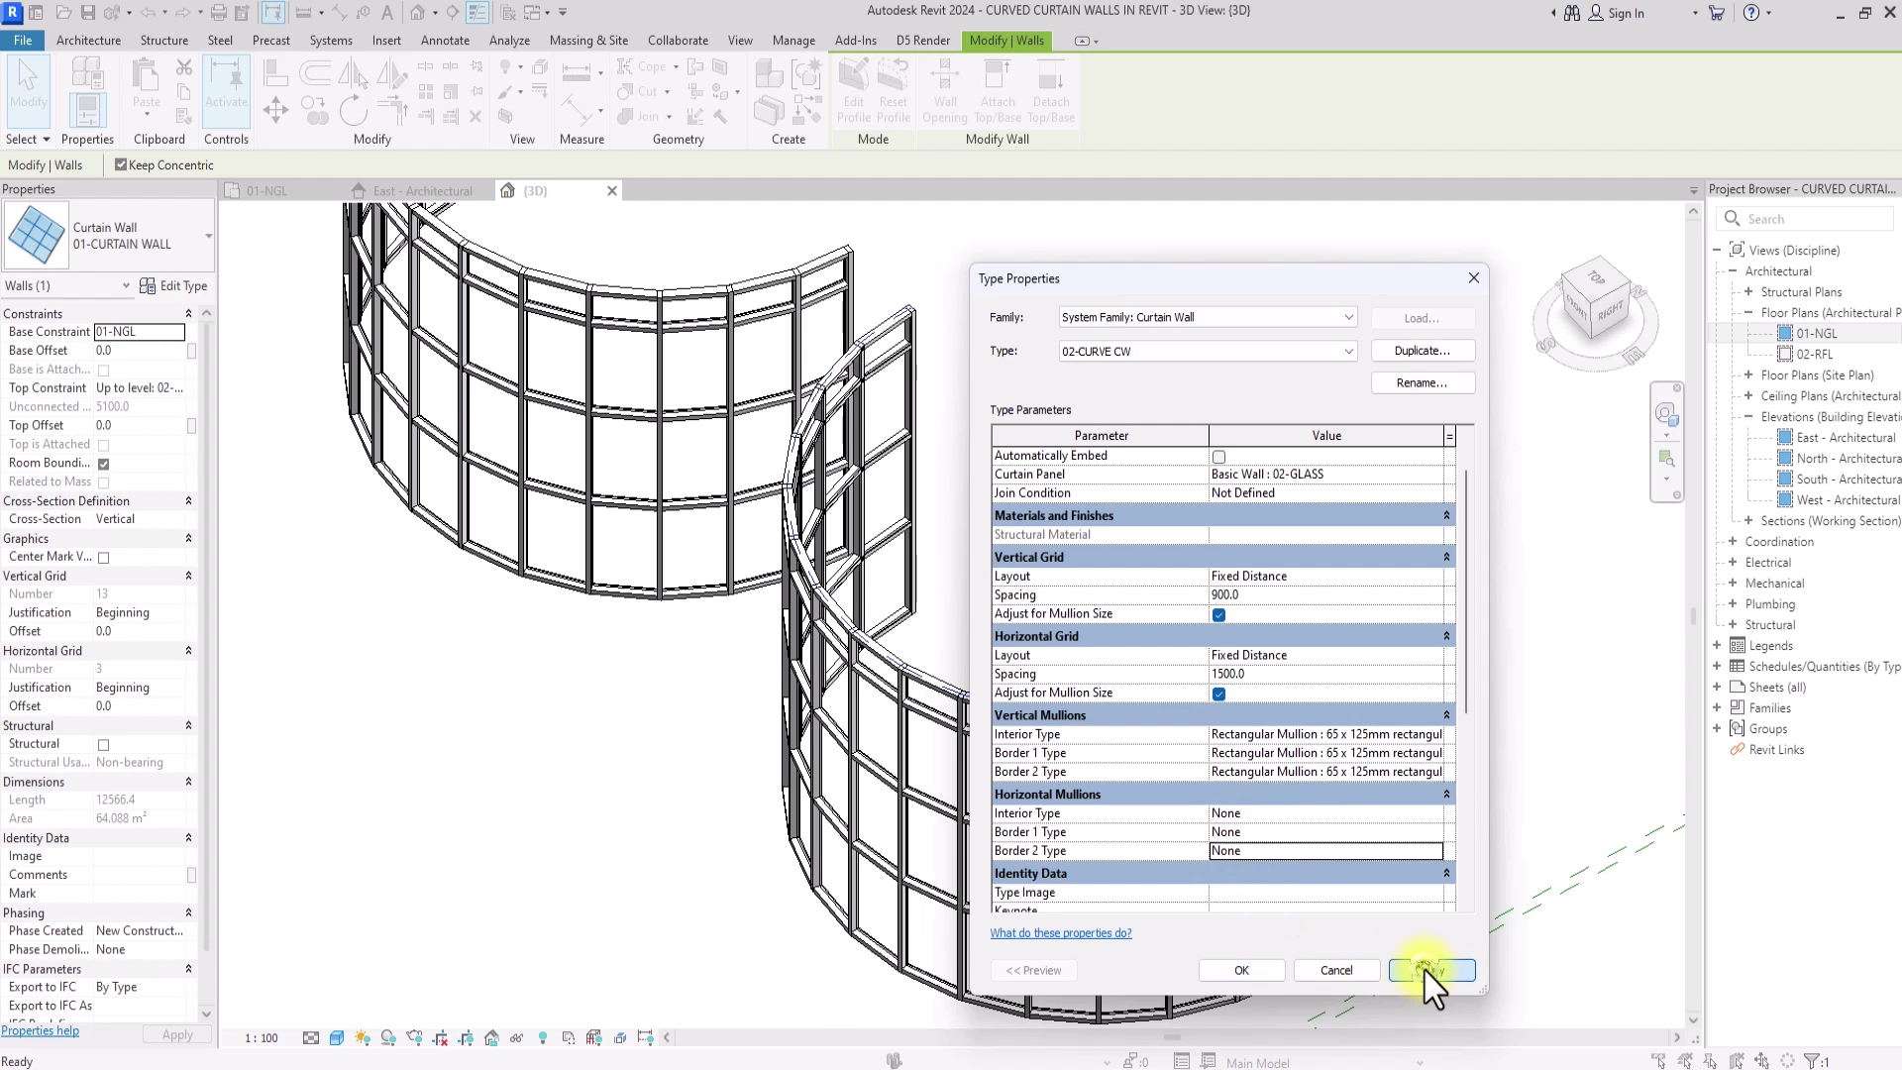
click(1246, 971)
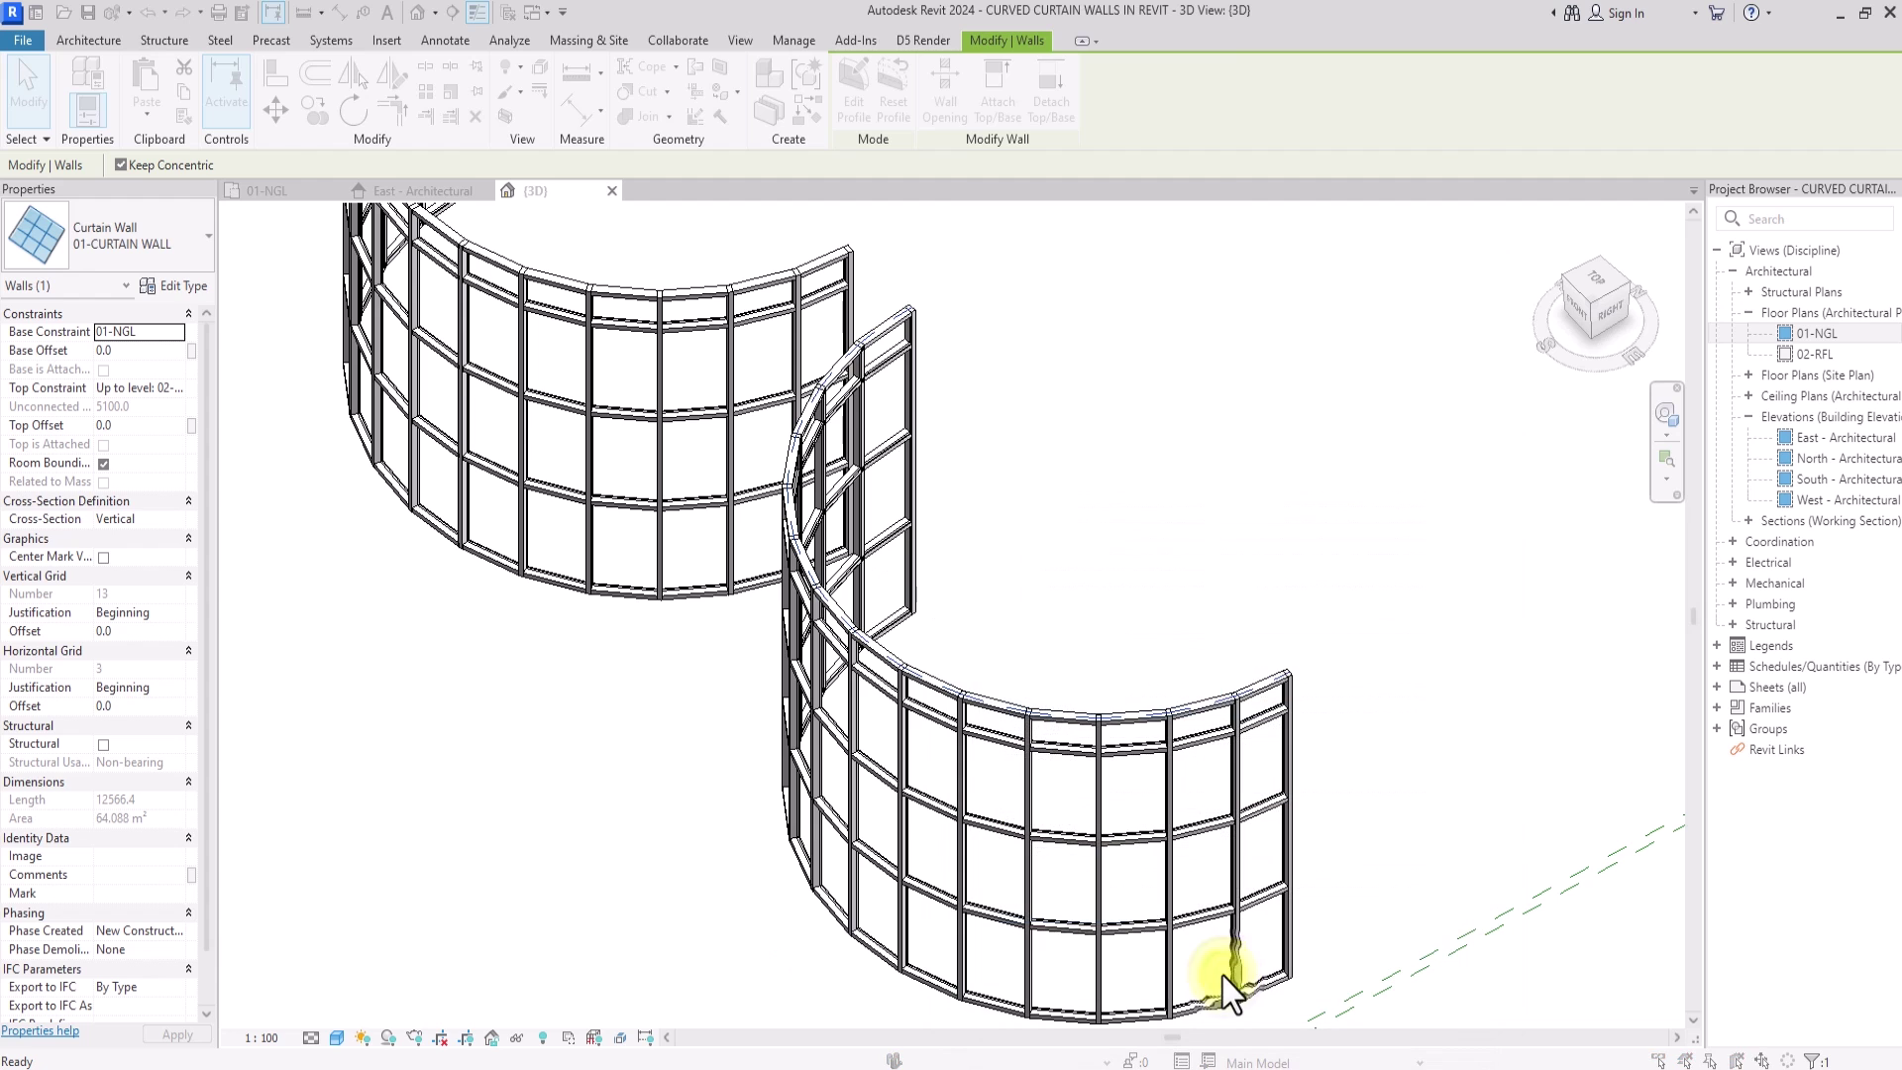
click(830, 618)
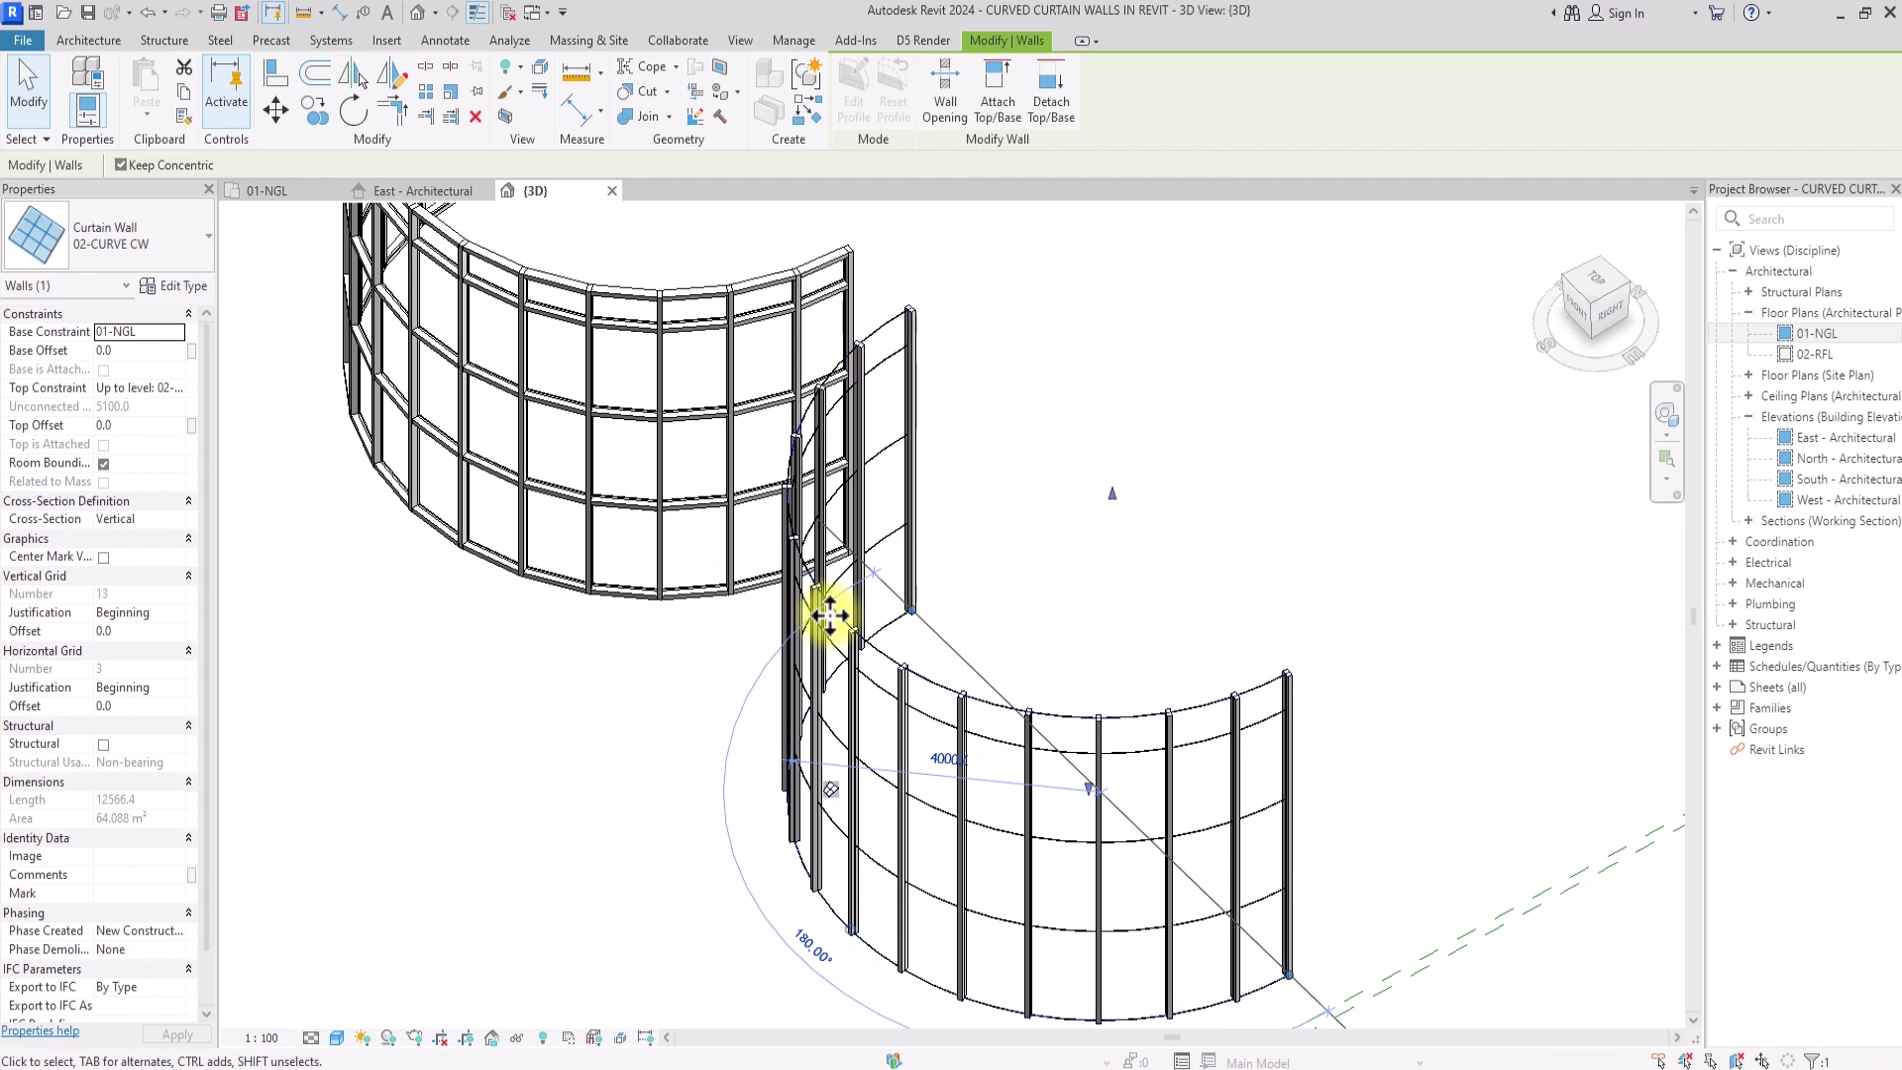
click(1299, 531)
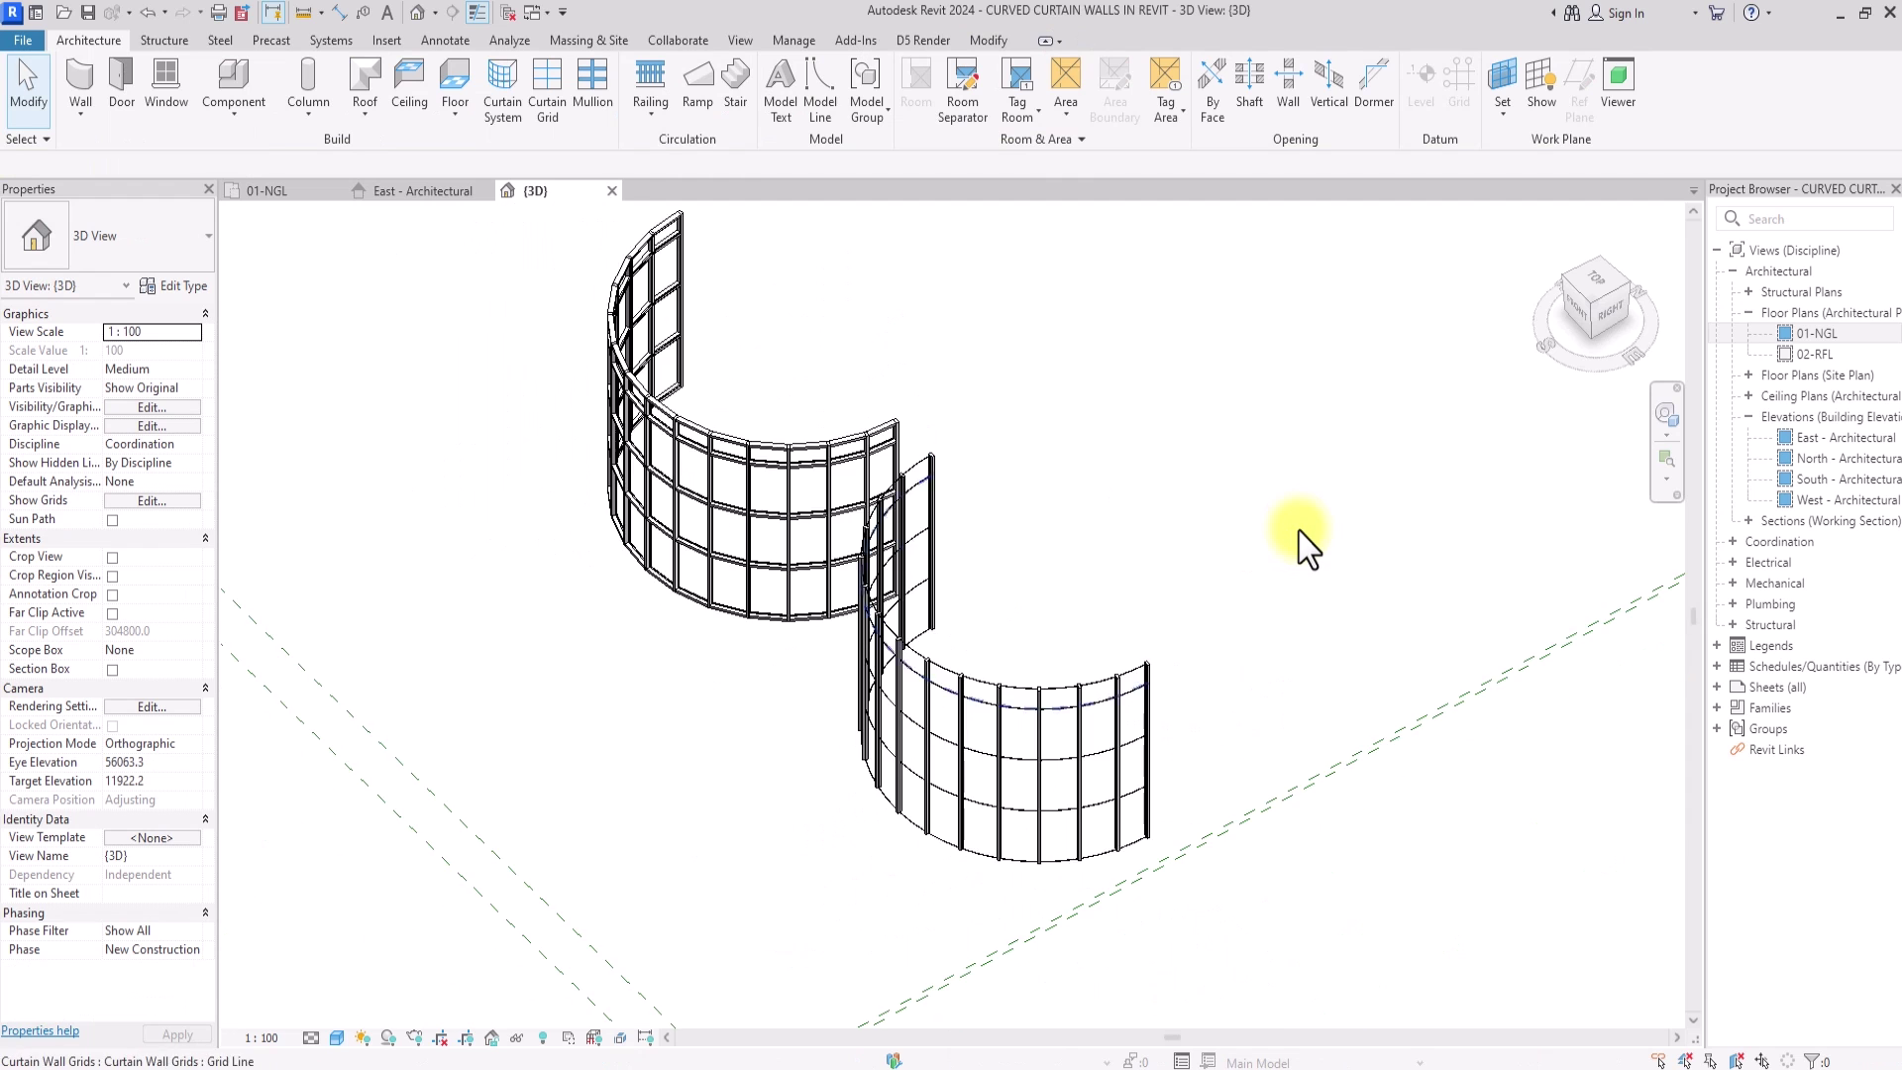
scroll(959, 595, up, 2)
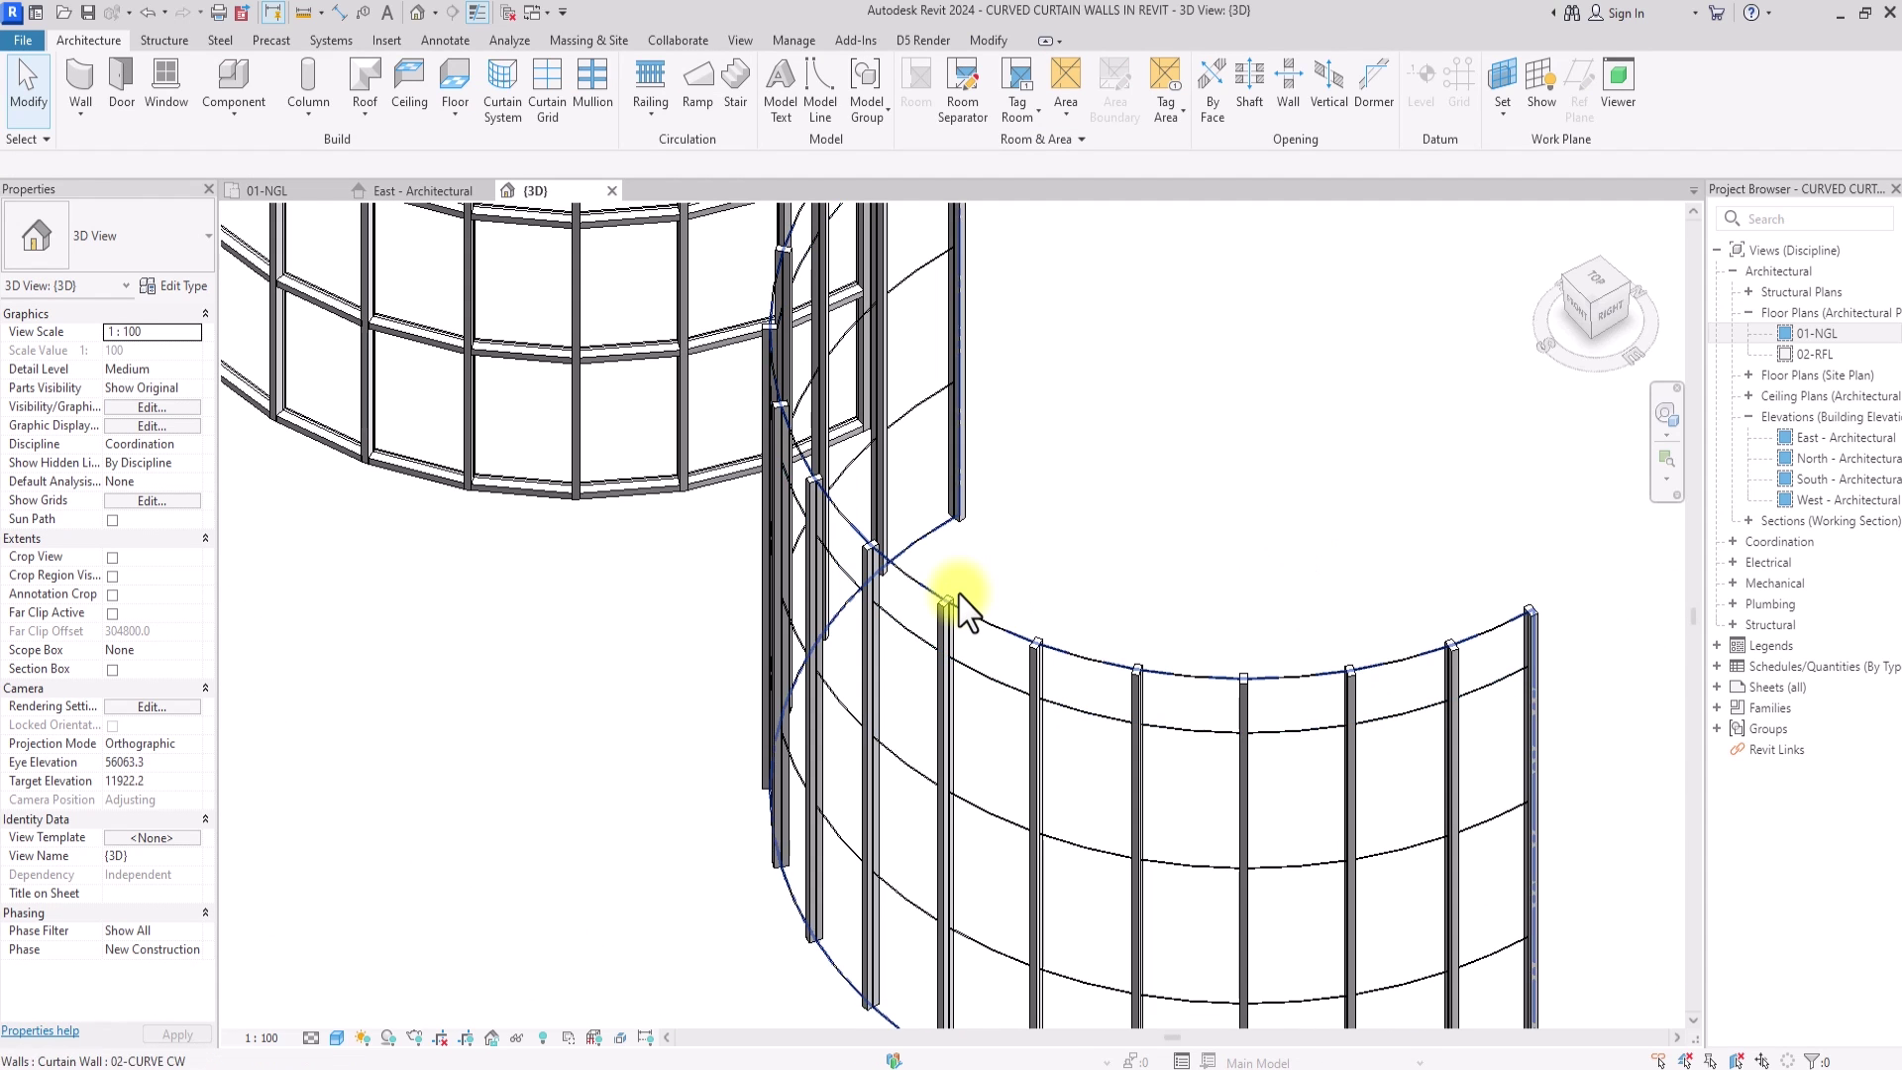
- Examine the curvature of the 02-CURVE CW wall's glass panels in the angled 3D view and from directly above
scroll(959, 594, down, 3)
scroll(967, 620, up, 4)
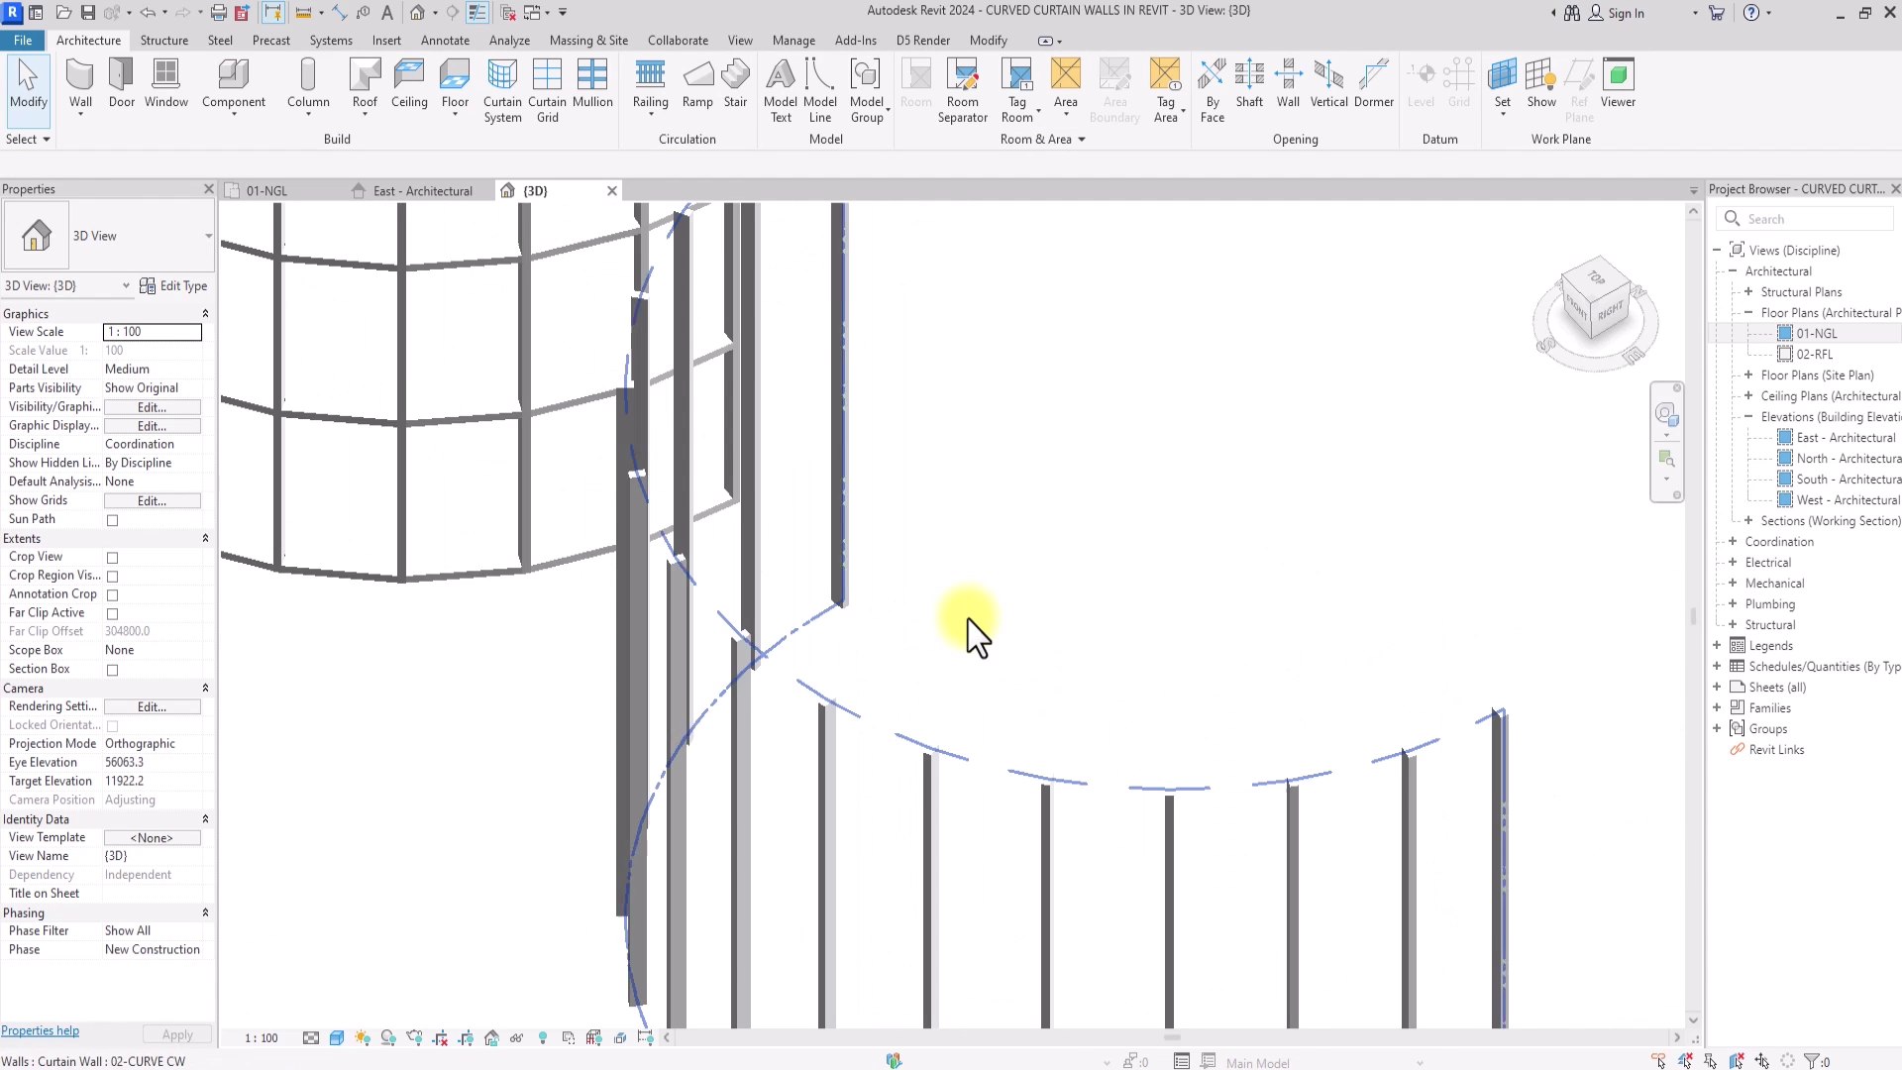
scroll(967, 620, down, 3)
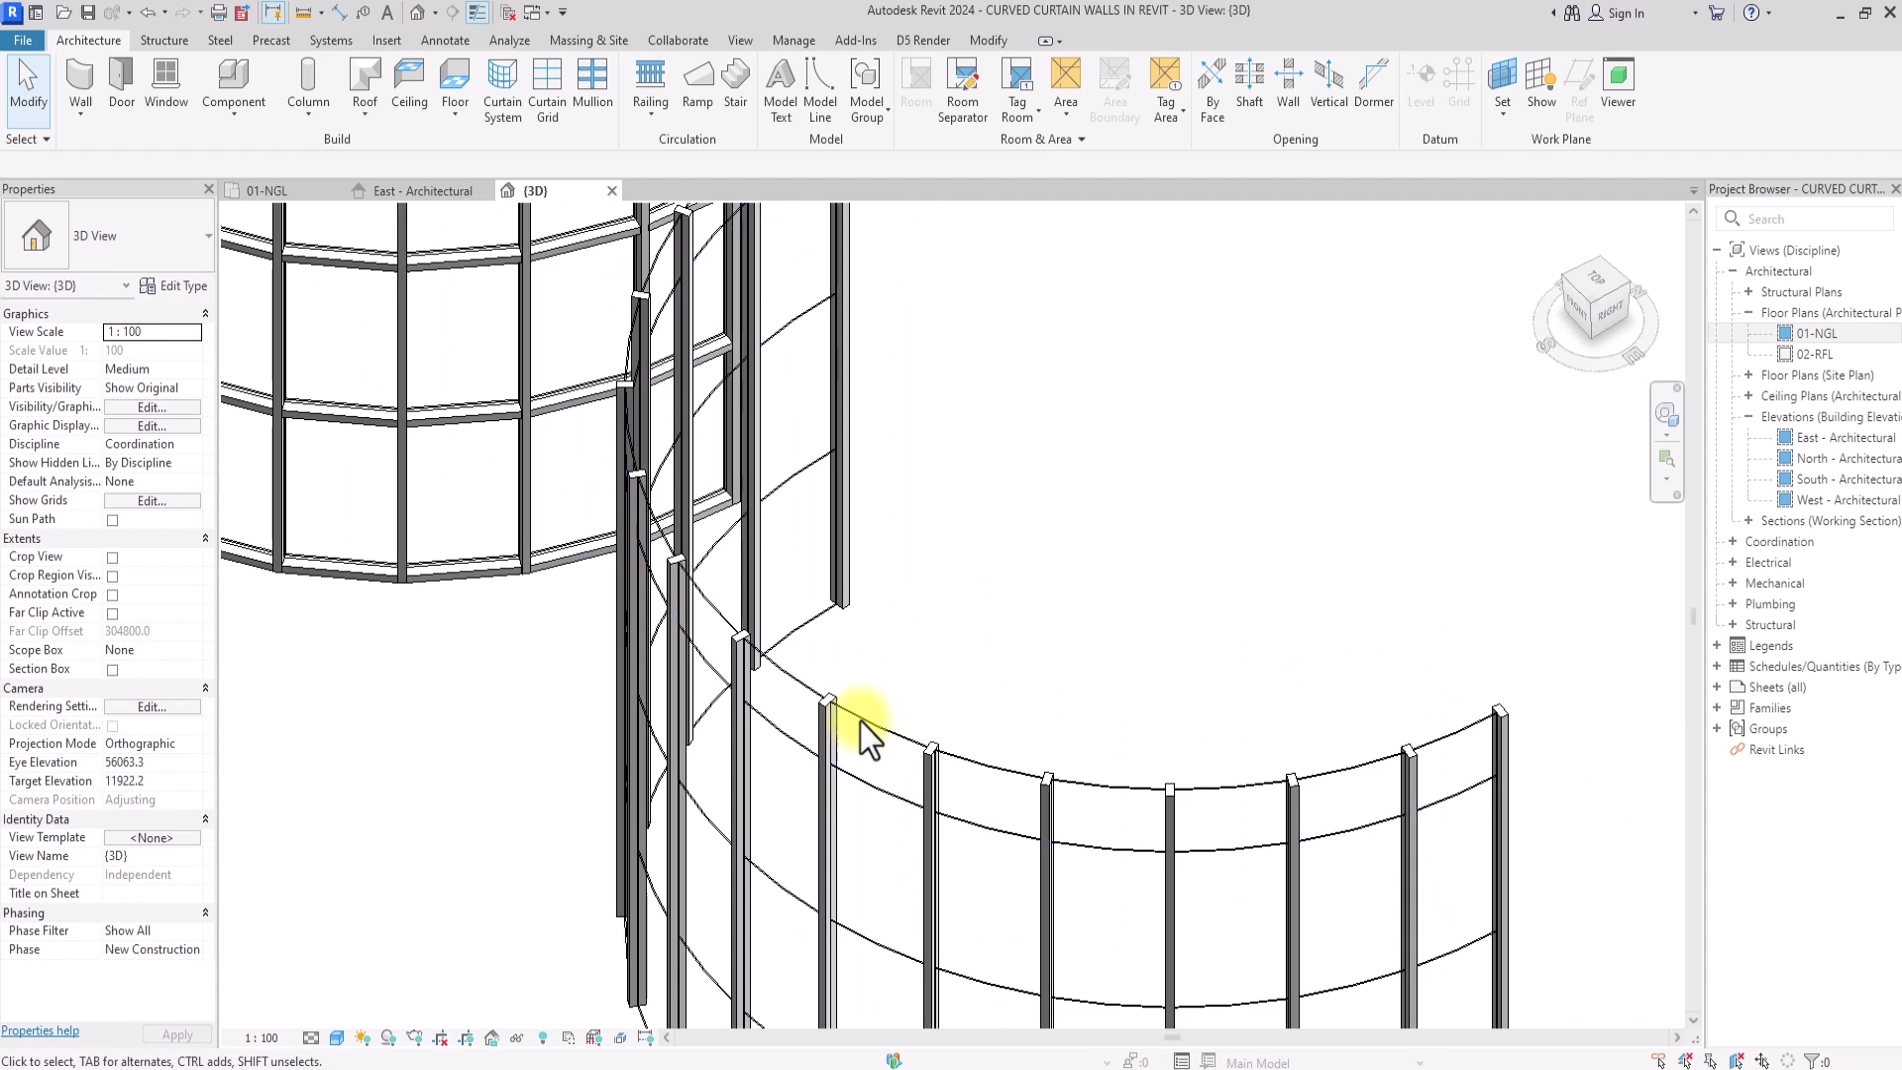
scroll(865, 708, up, 3)
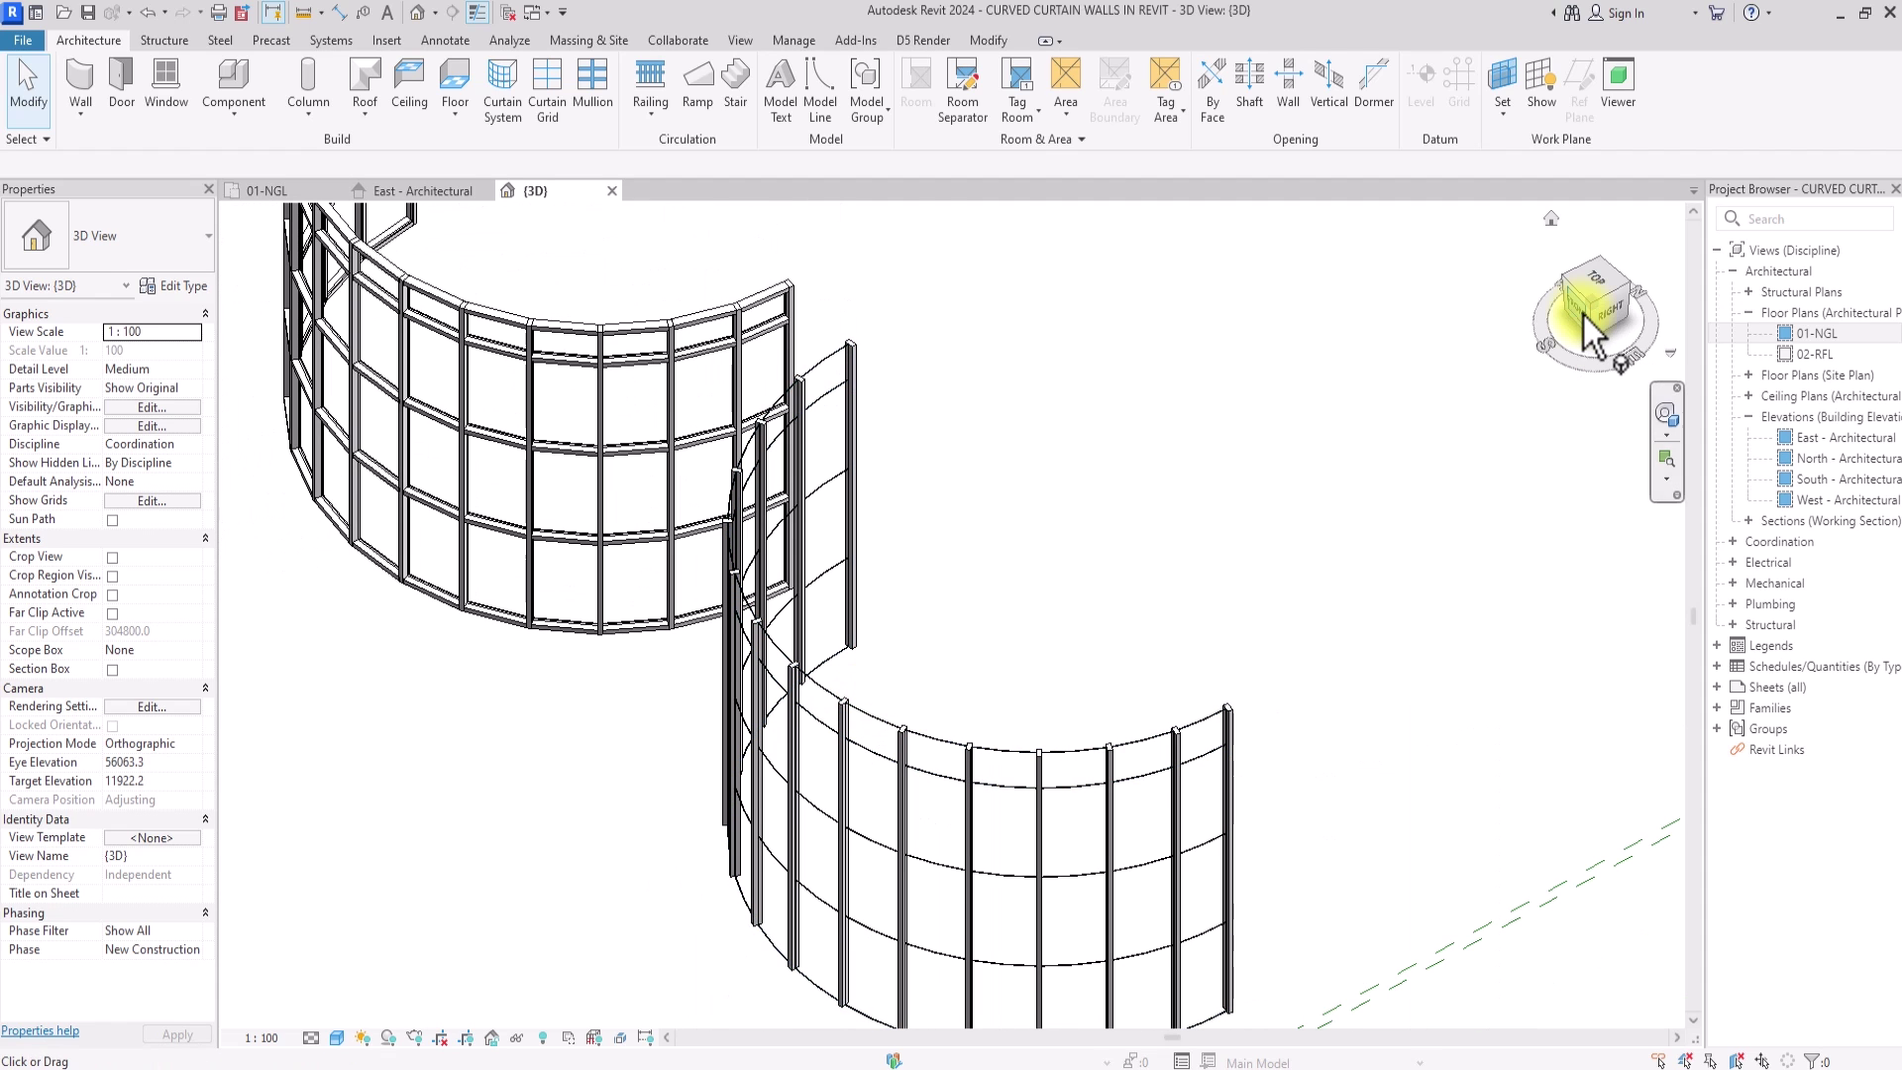
scroll(1584, 315, up, 5)
scroll(1583, 315, down, 6)
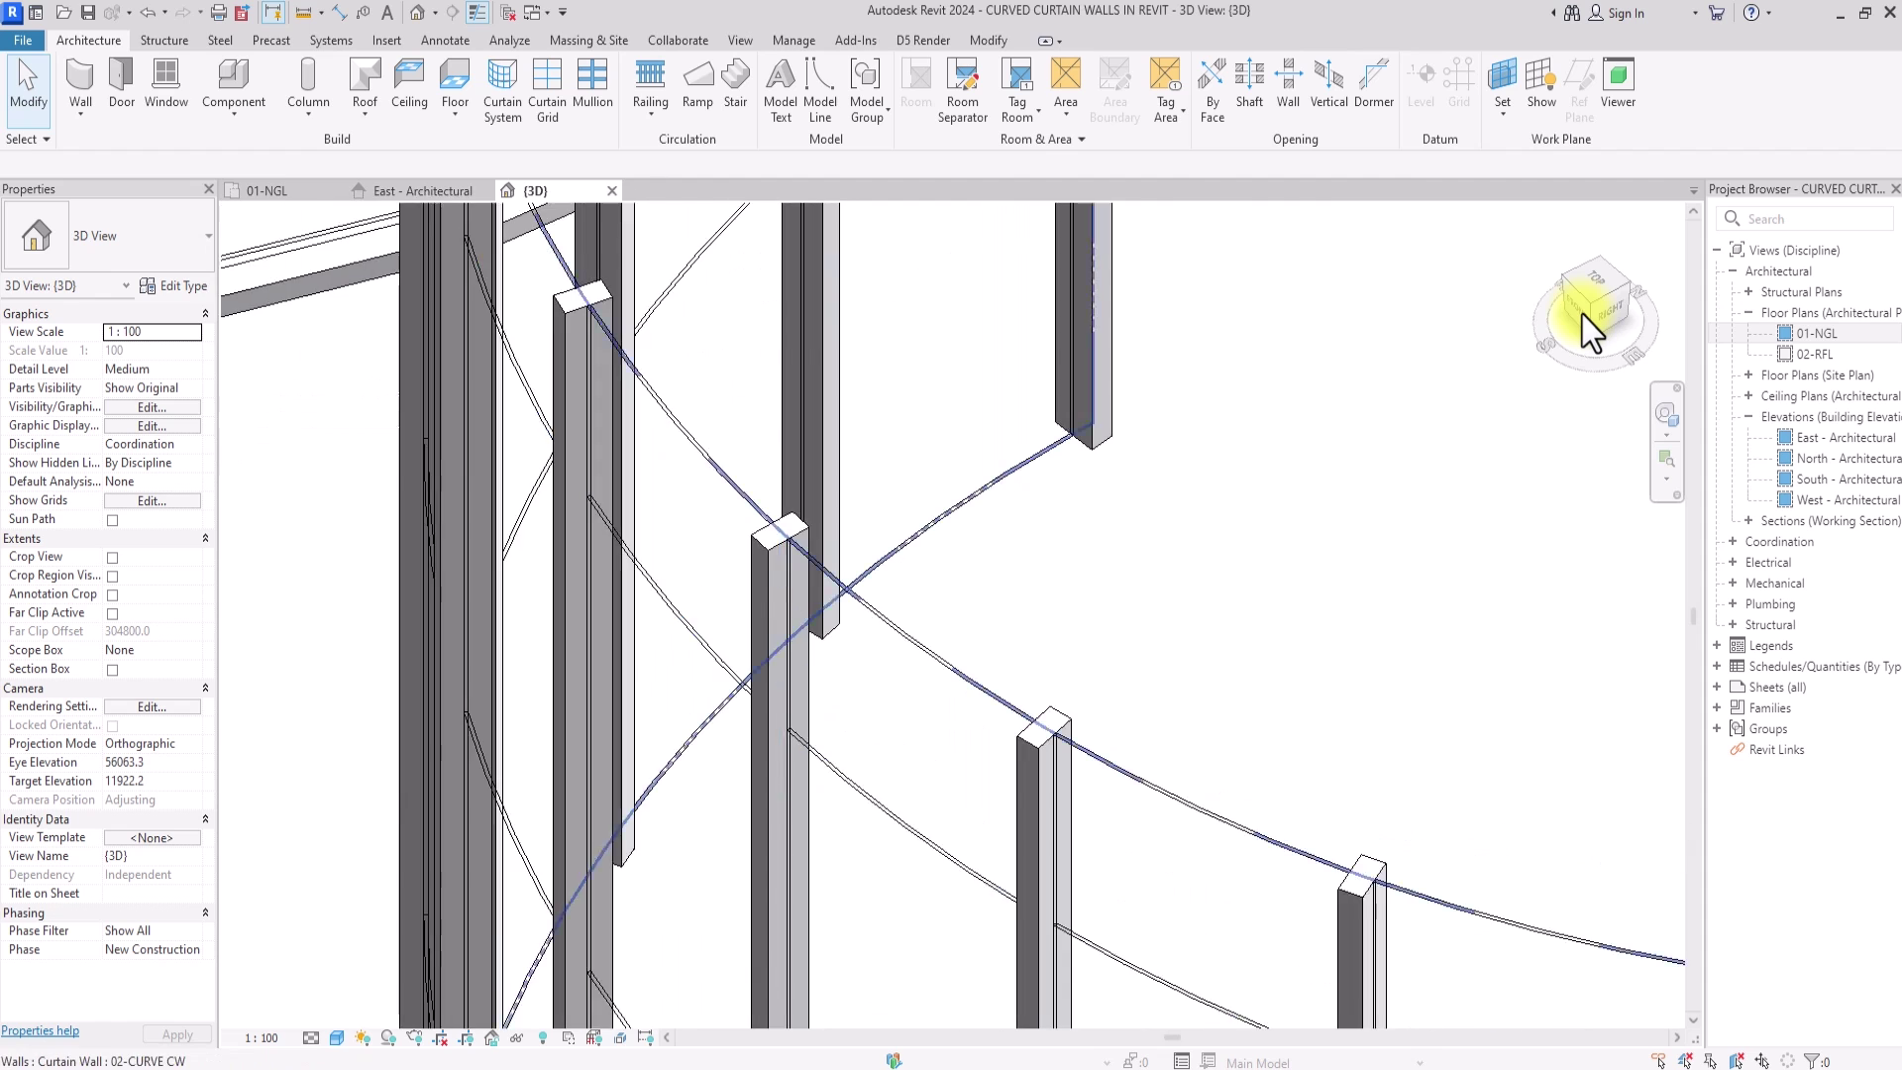
click(1597, 297)
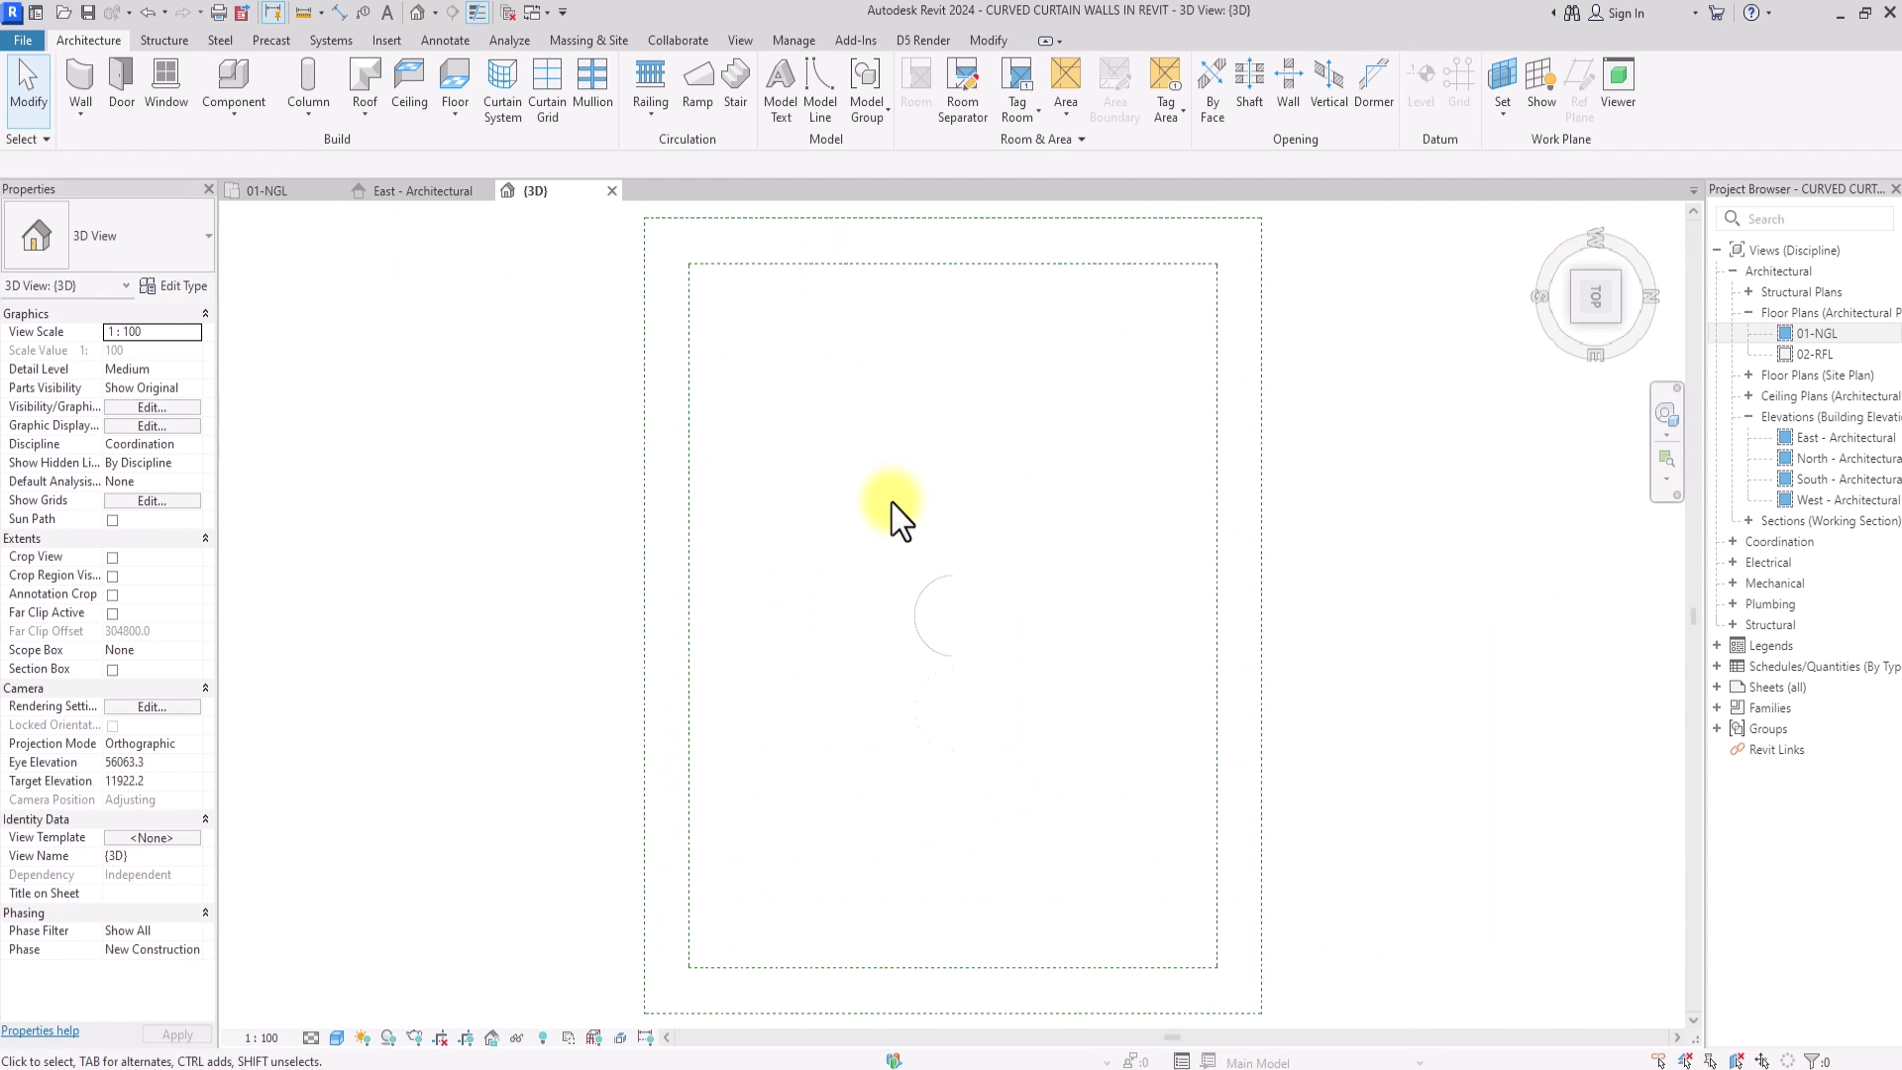
scroll(892, 503, up, 5)
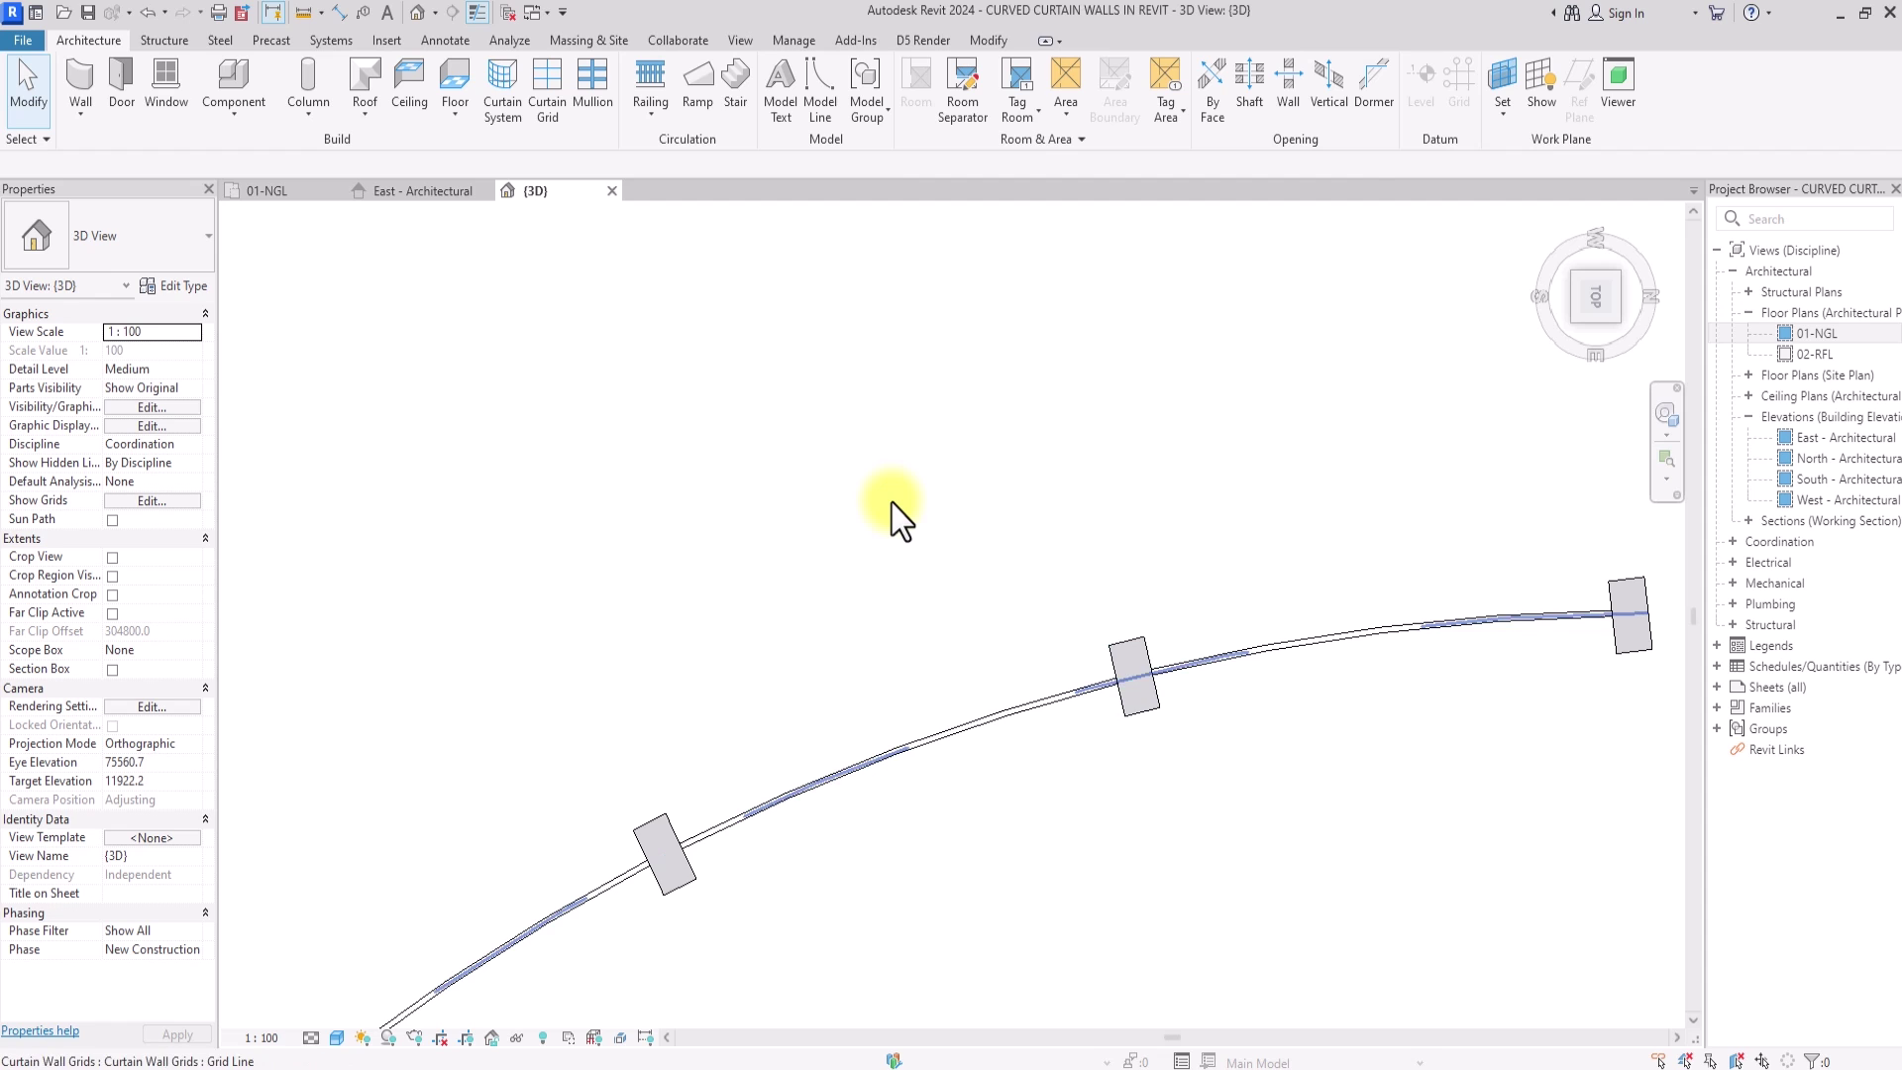
scroll(998, 694, down, 2)
- In top view, temporarily hide the end horizontal mullion of the original segmented curtain wall and compare its glass panel with the curved wall's
middle_drag(1204, 417, 1003, 883)
scroll(1003, 883, up, 1)
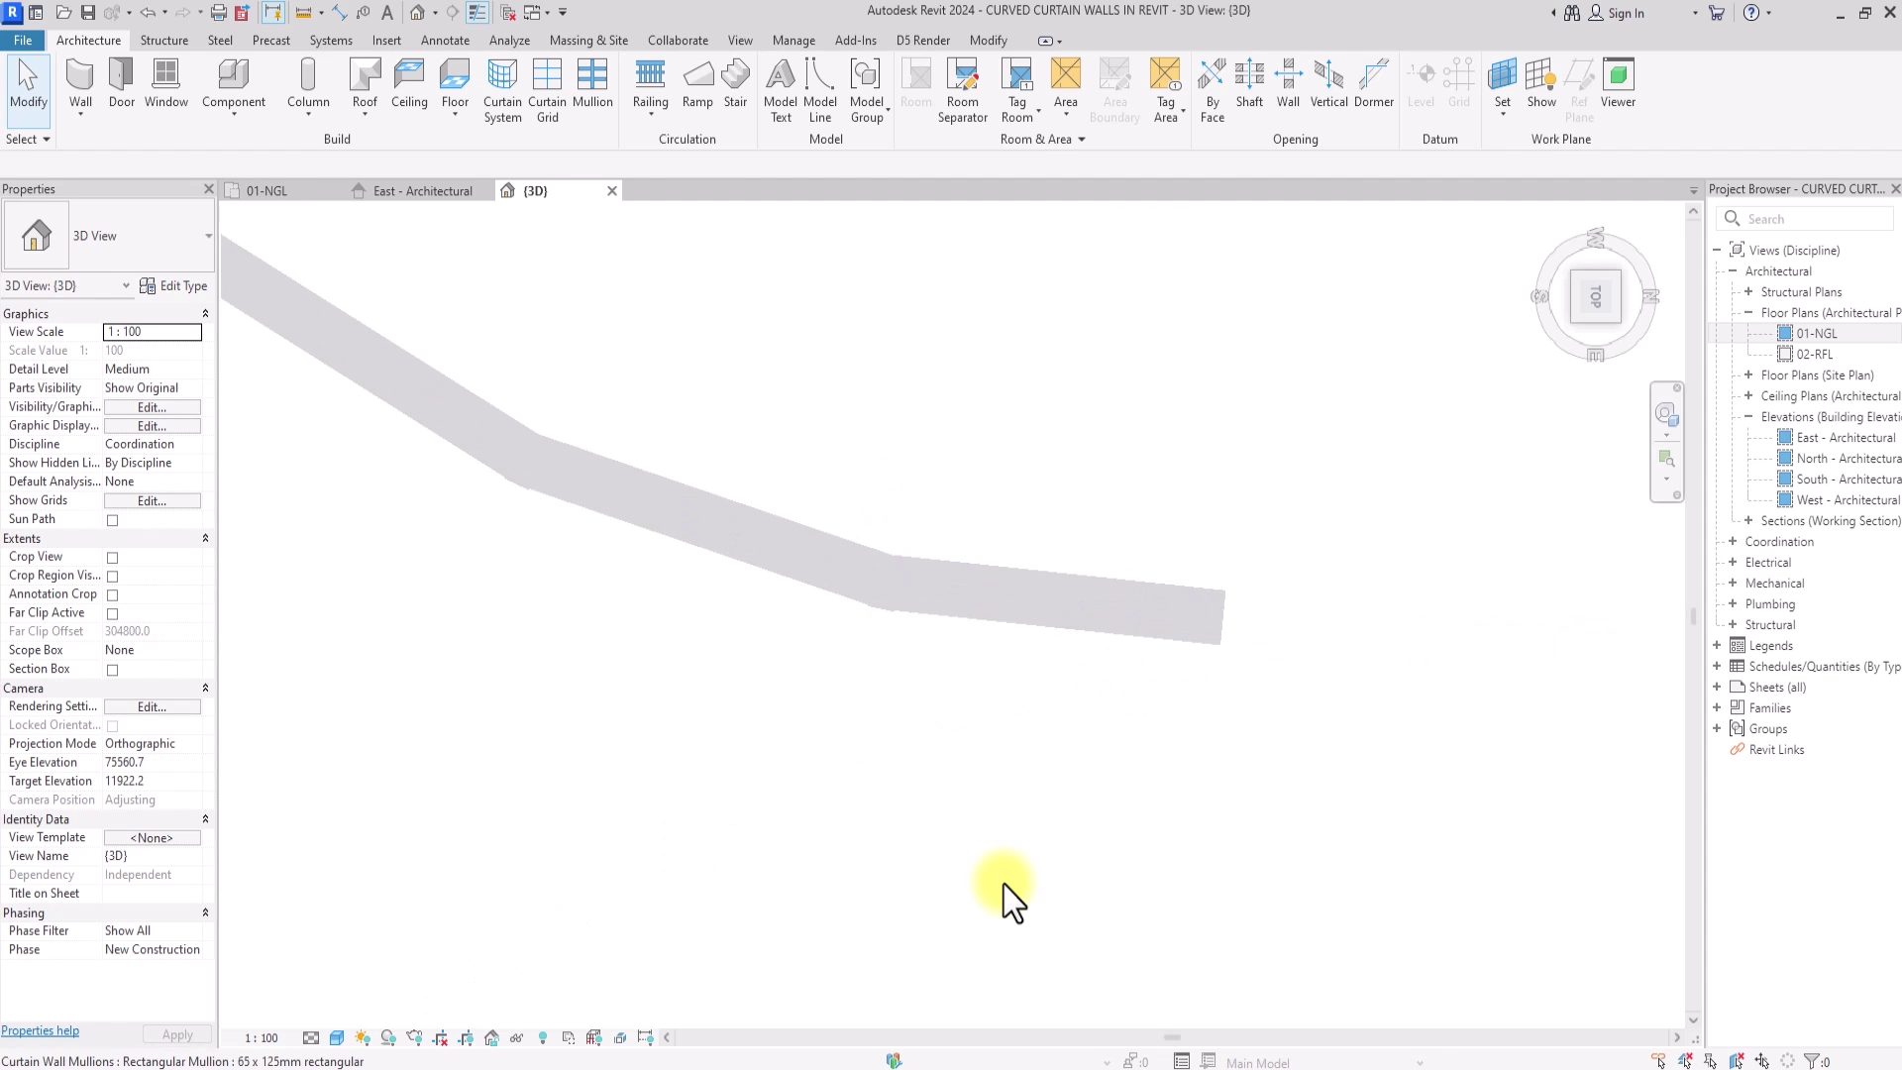
click(971, 561)
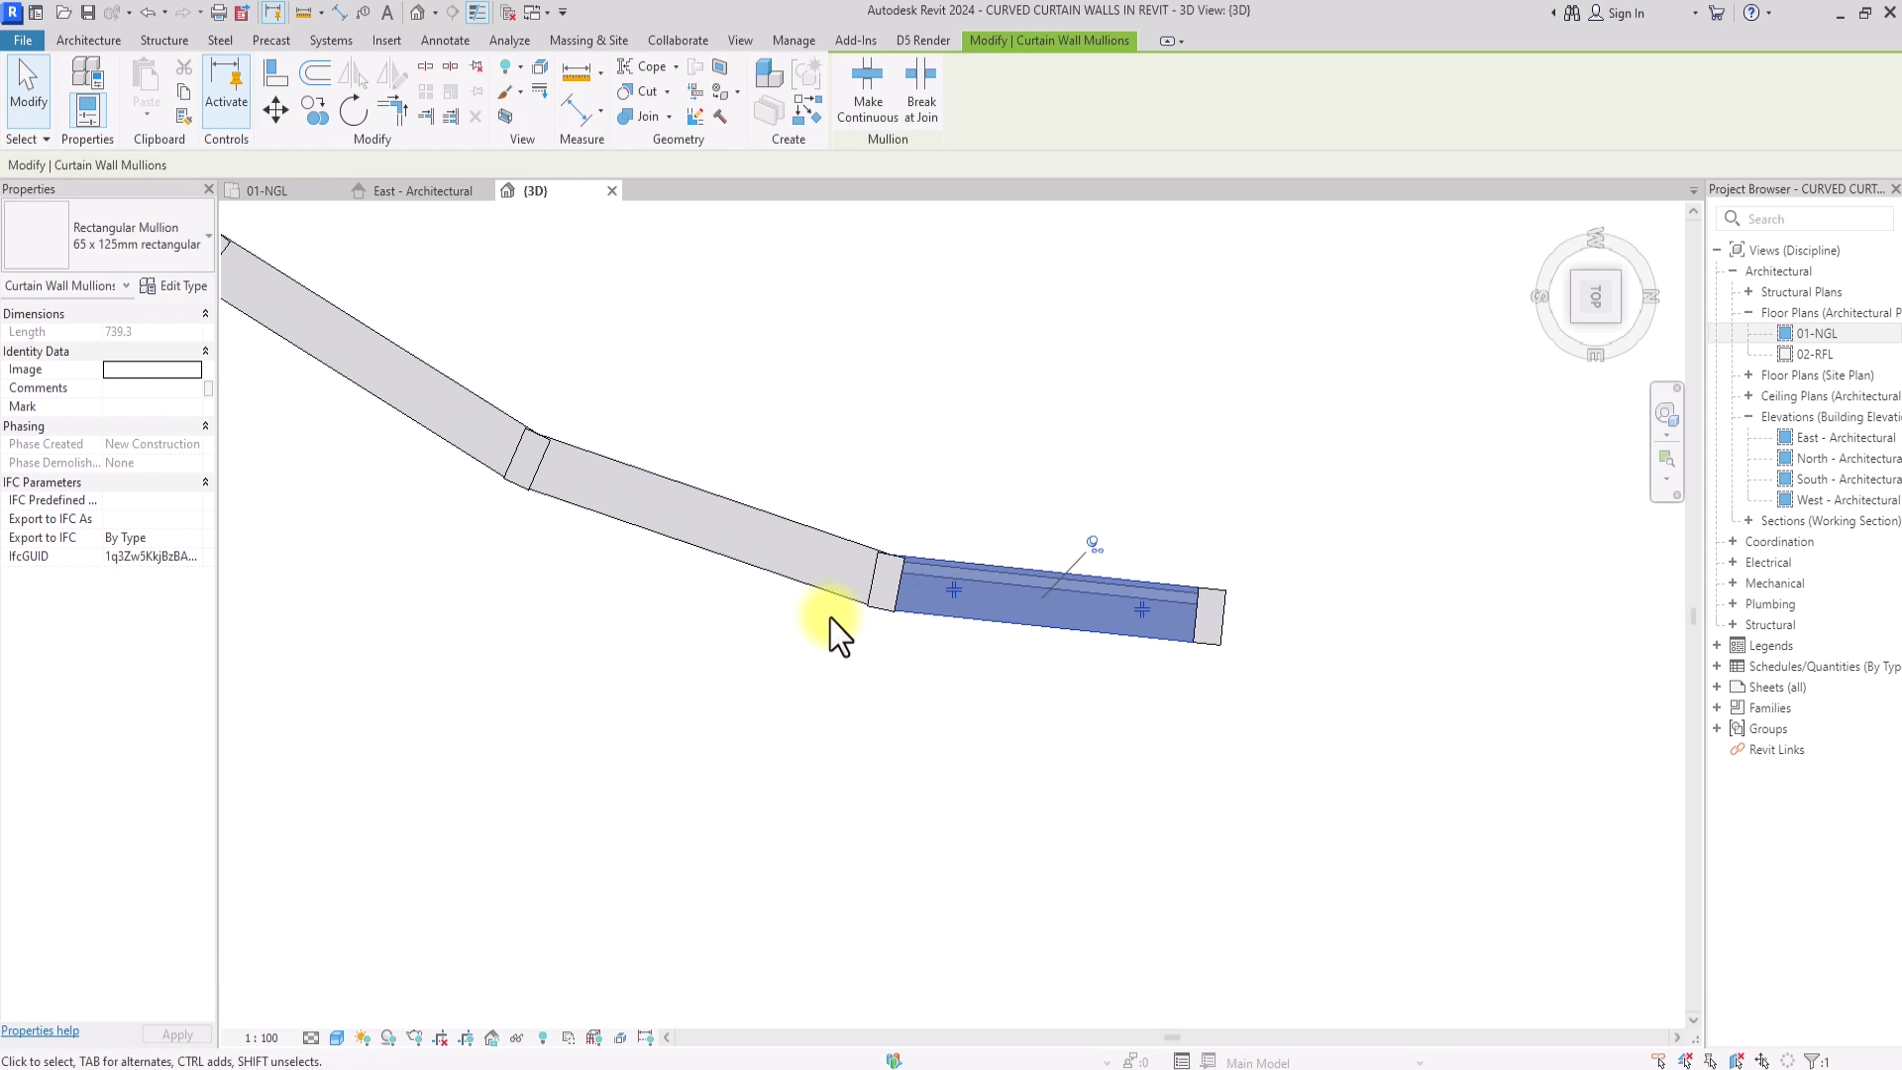
key(h)
key(h)
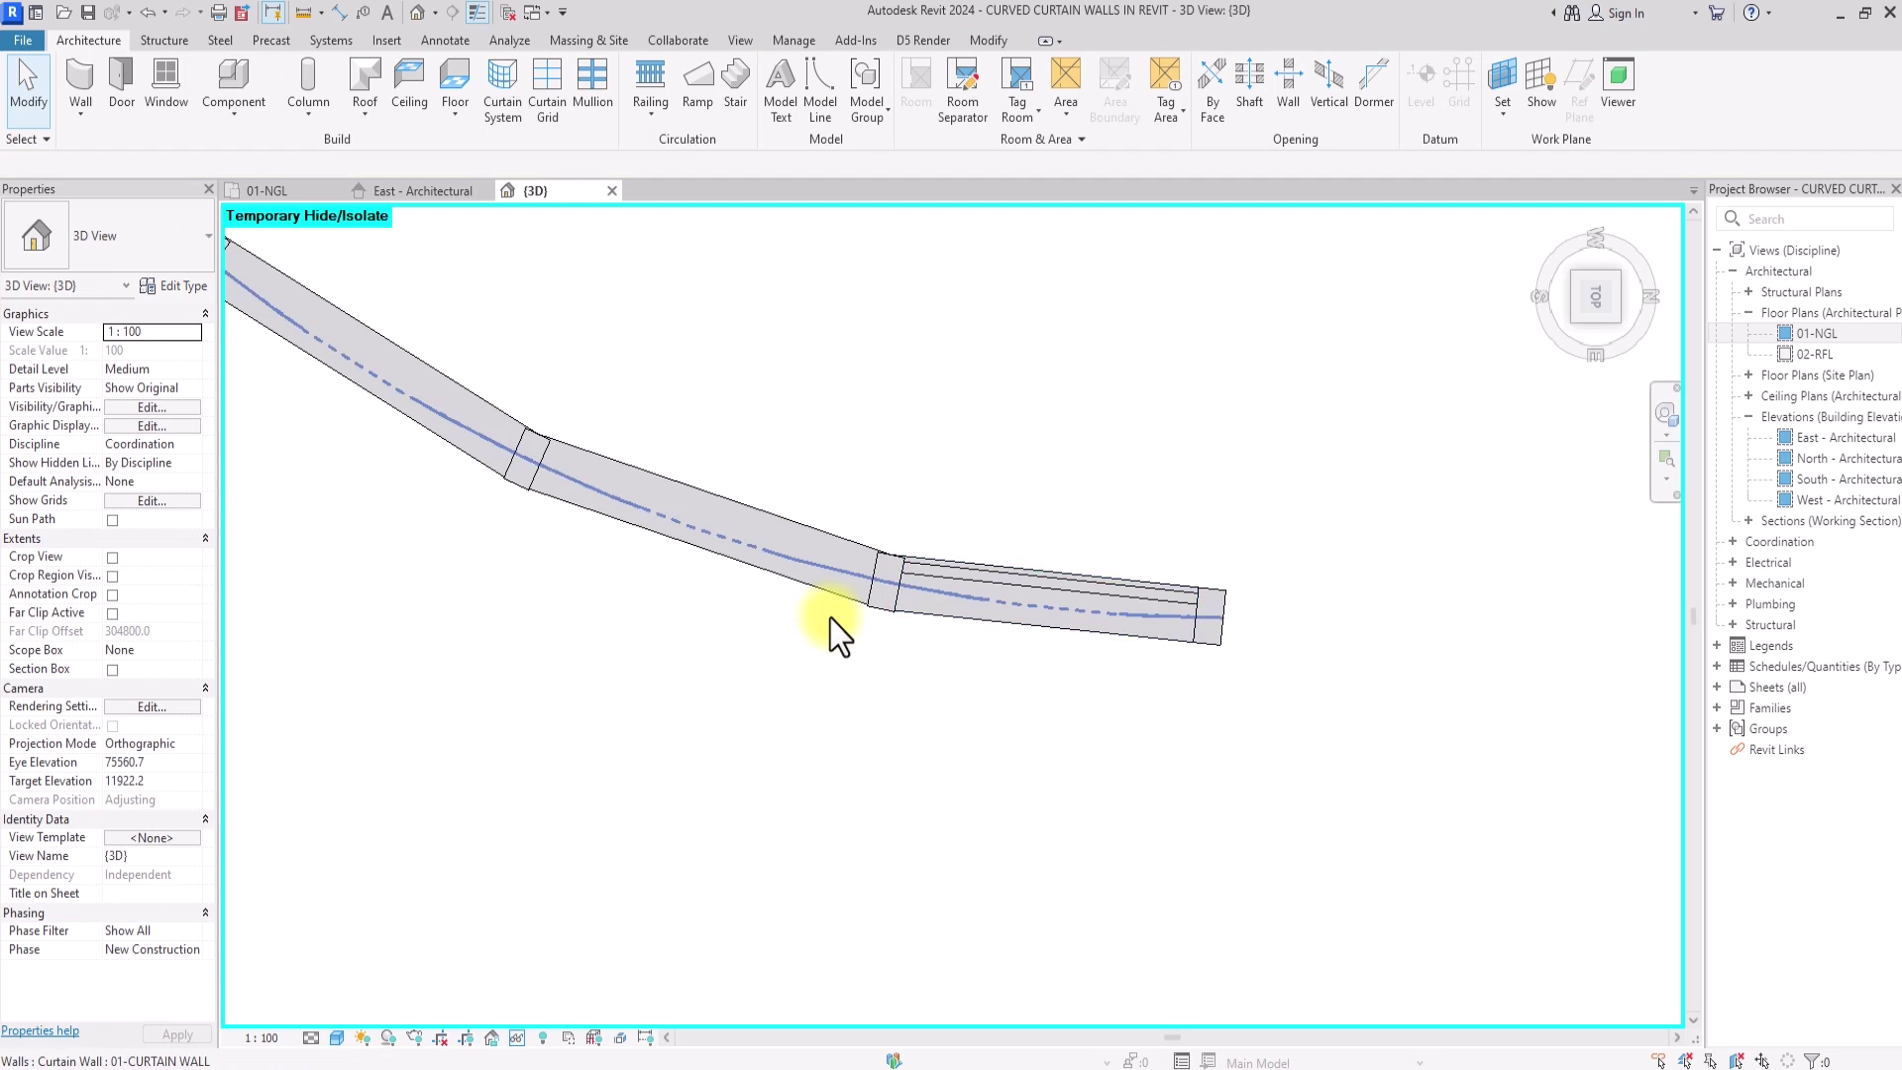
scroll(830, 618, up, 4)
scroll(831, 619, down, 6)
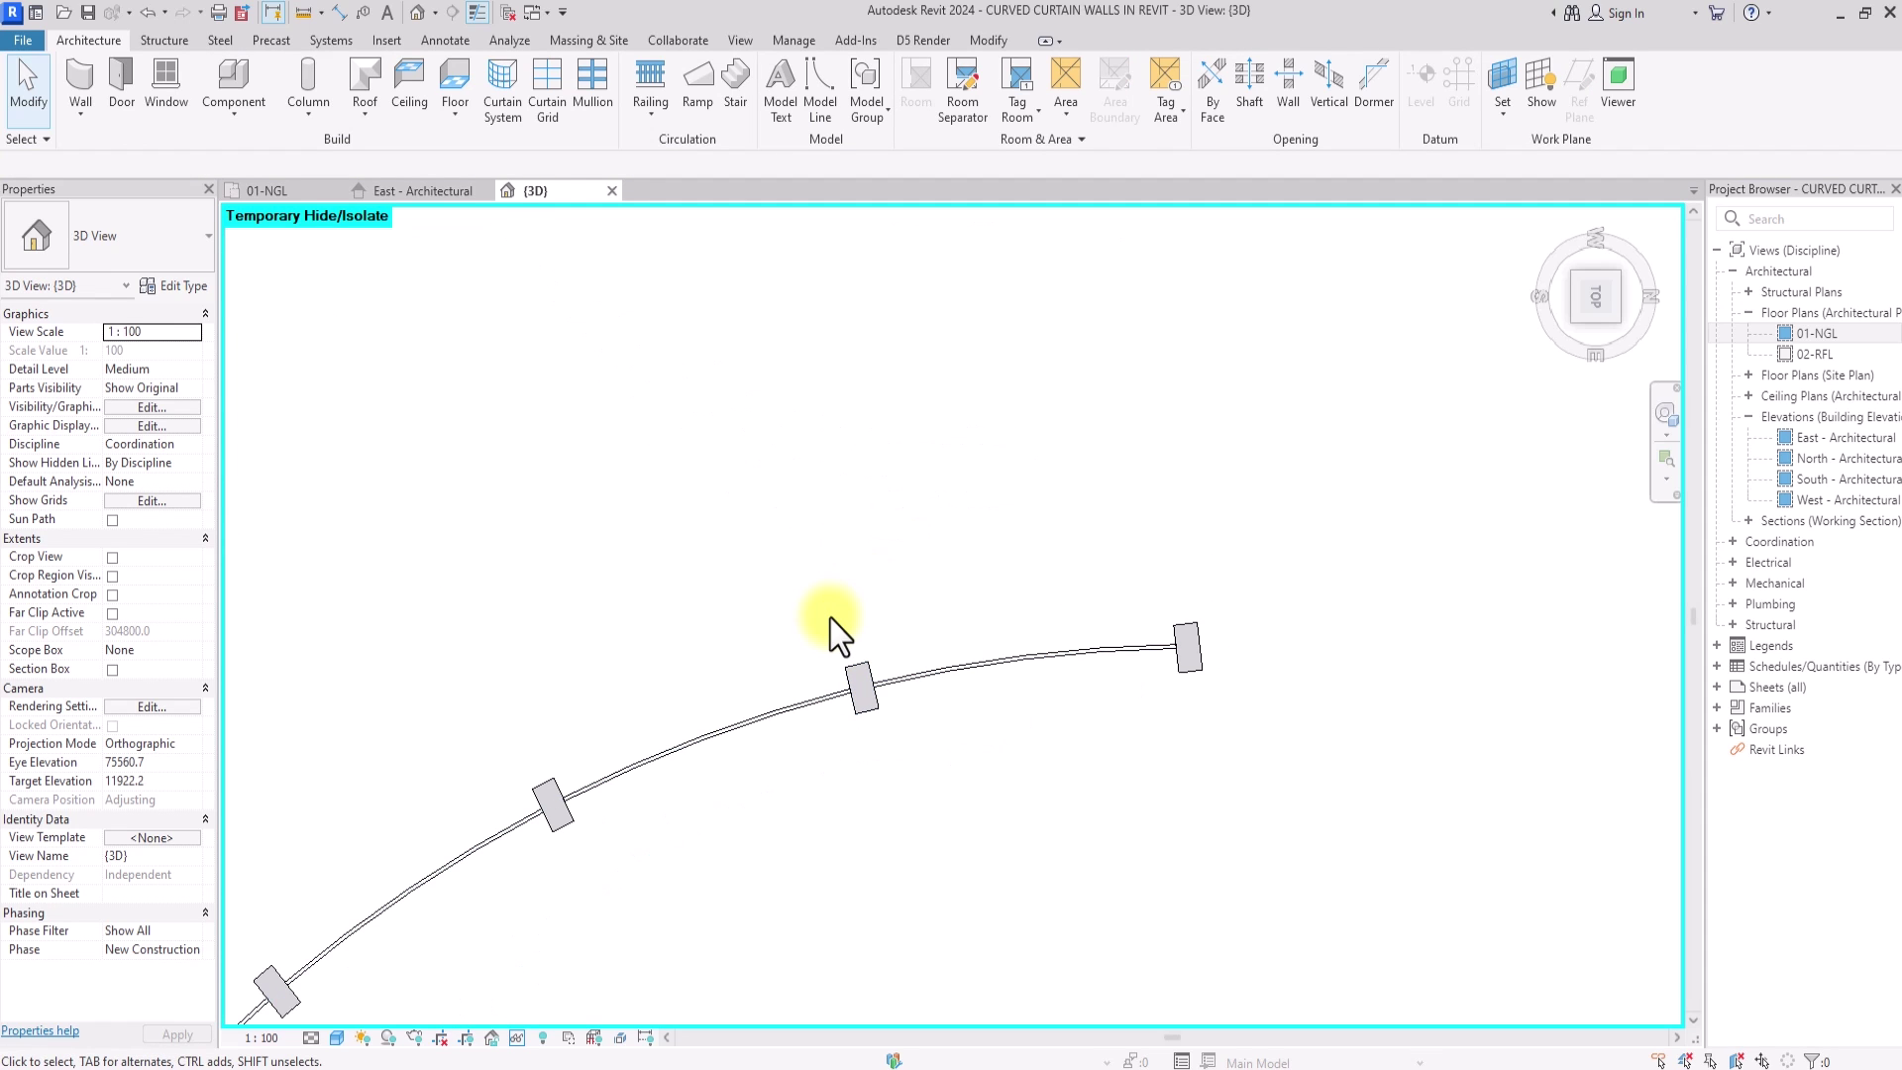
- Set the structure layer thickness of the 02-GLASS basic wall type to 25 mm and apply the change
scroll(414, 341, down, 4)
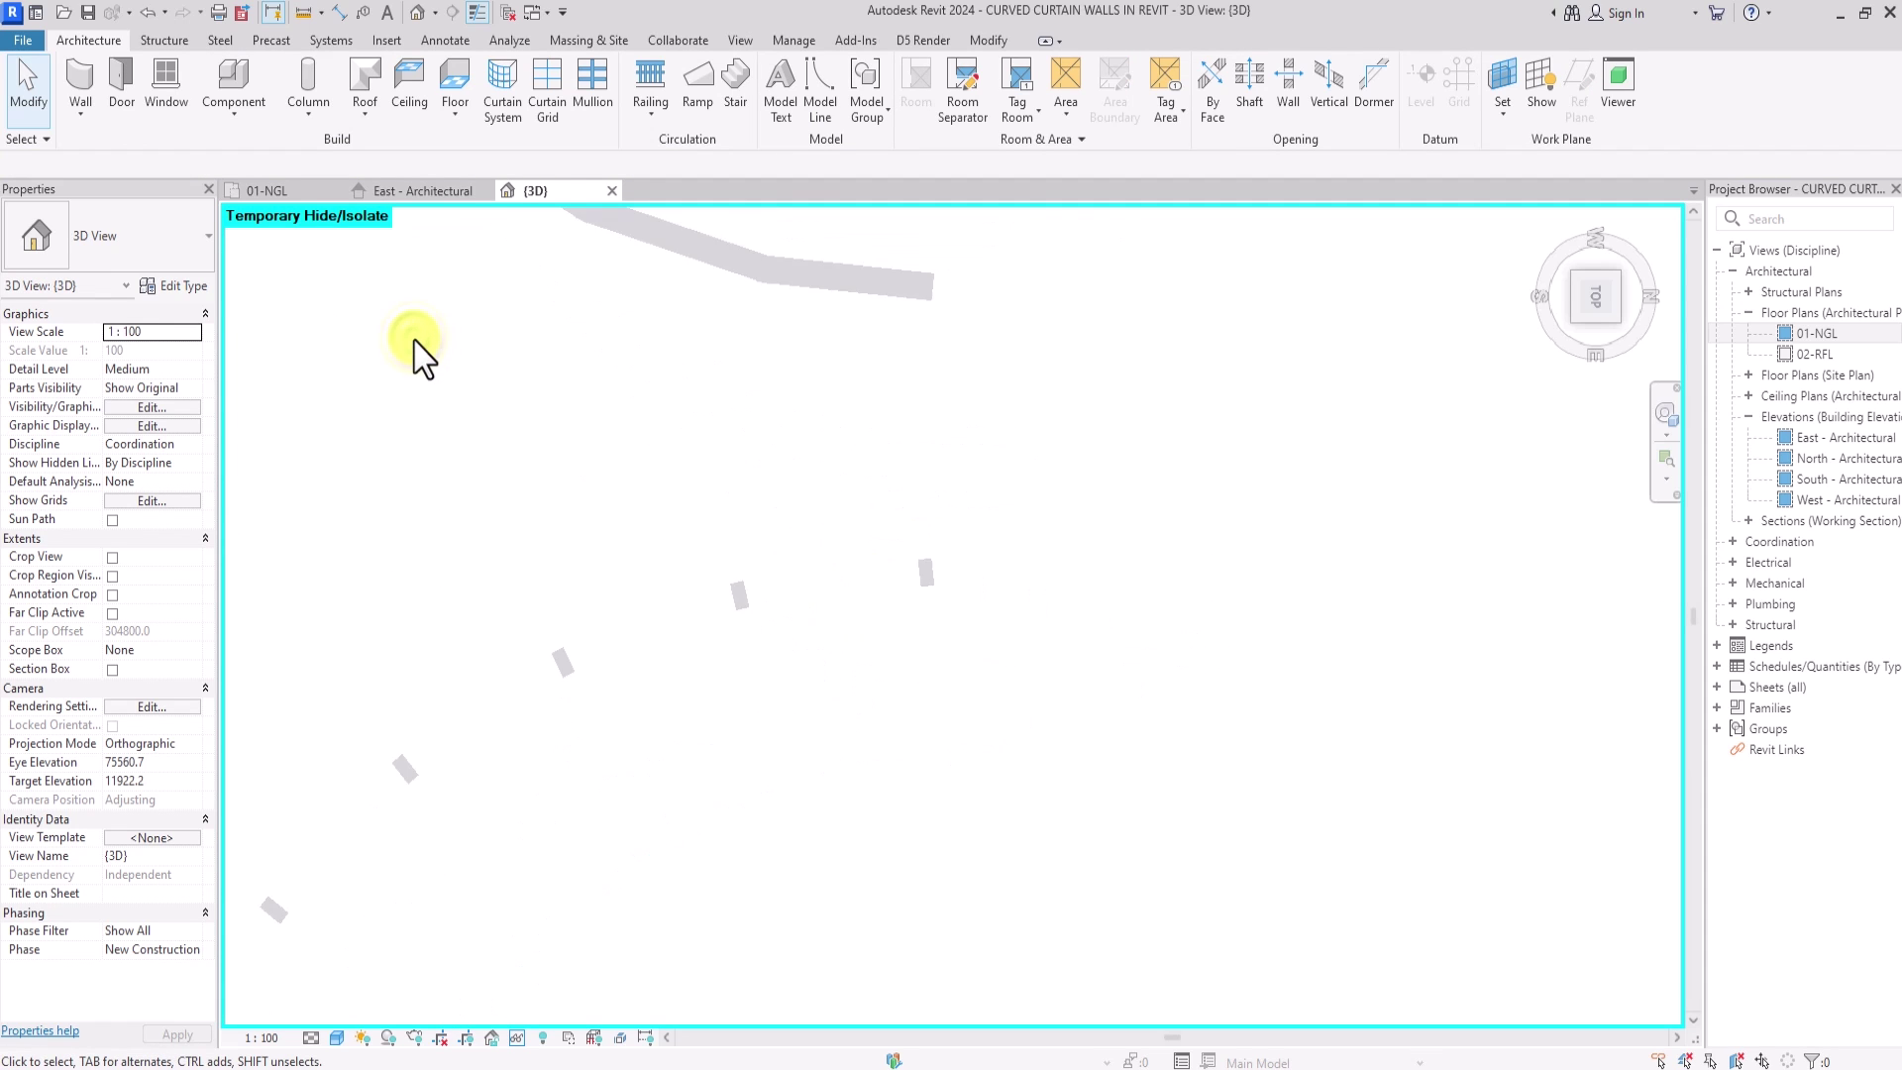
click(80, 80)
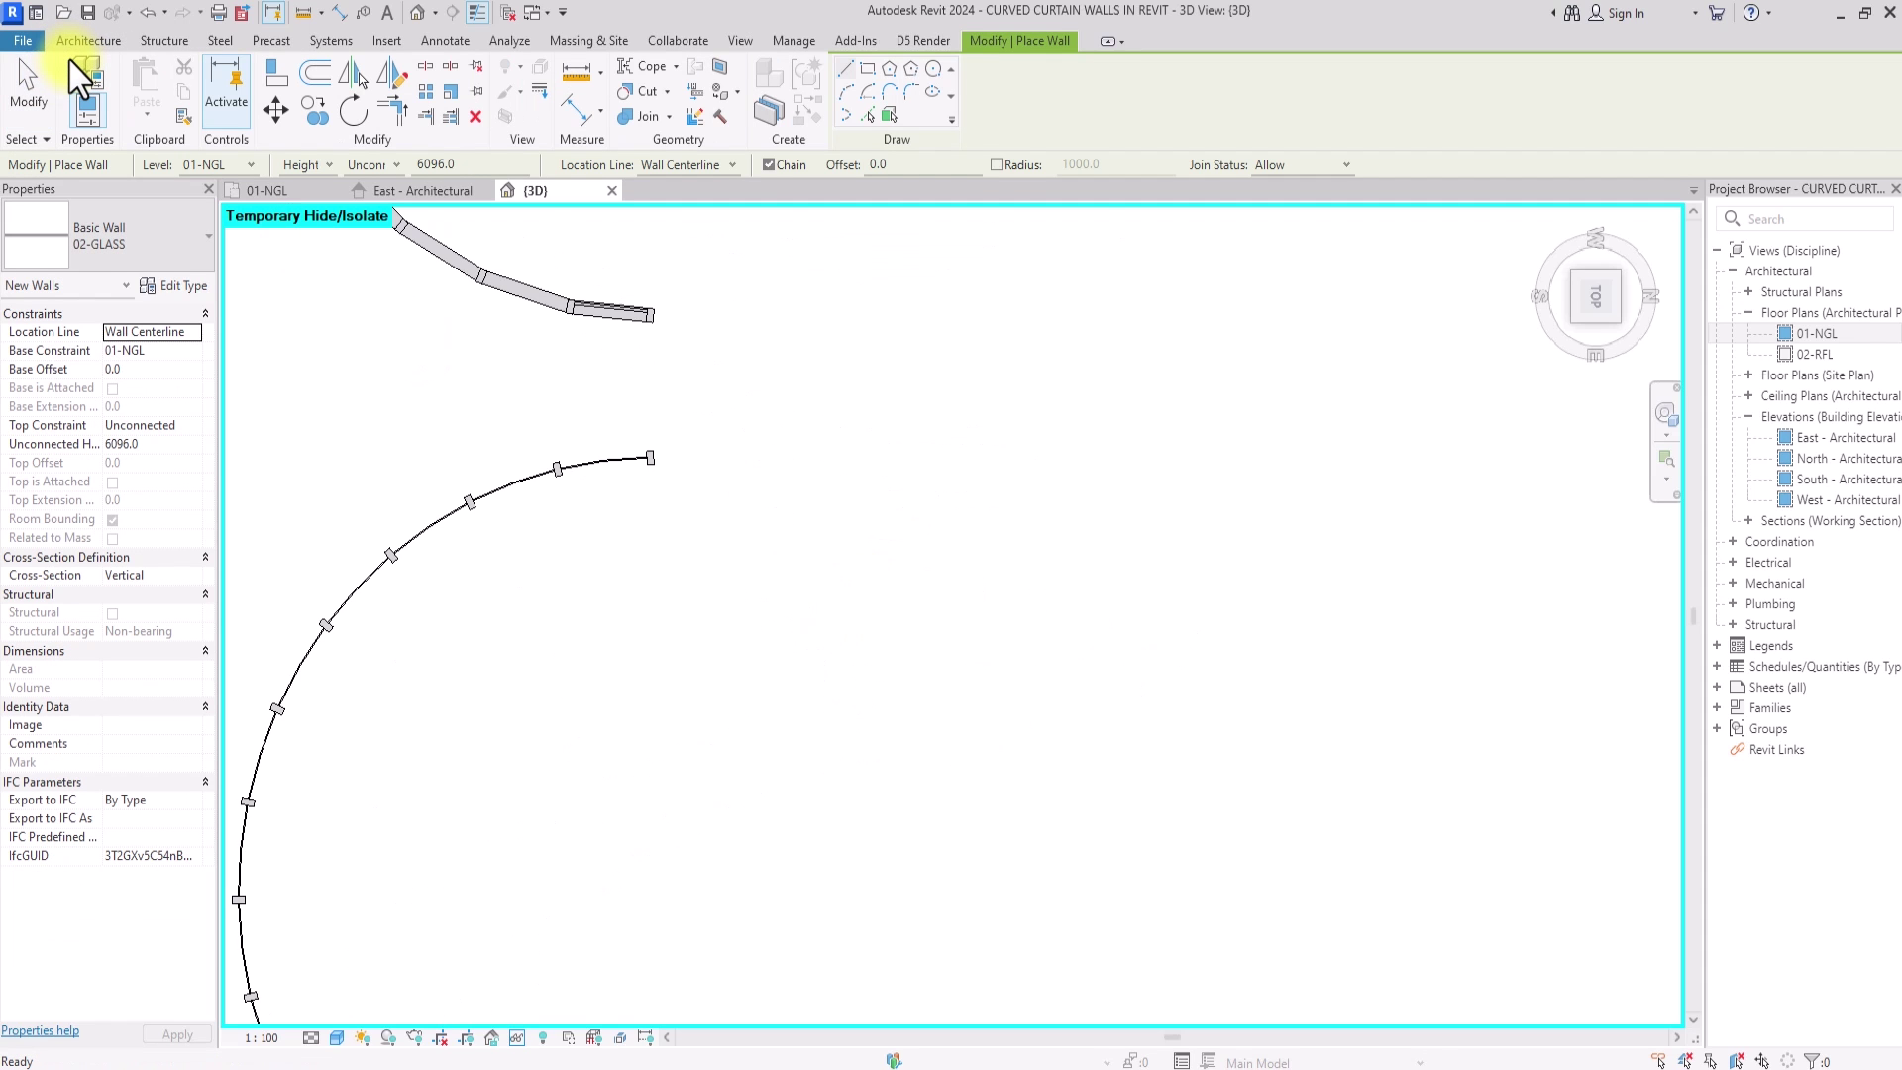
click(189, 285)
click(1308, 479)
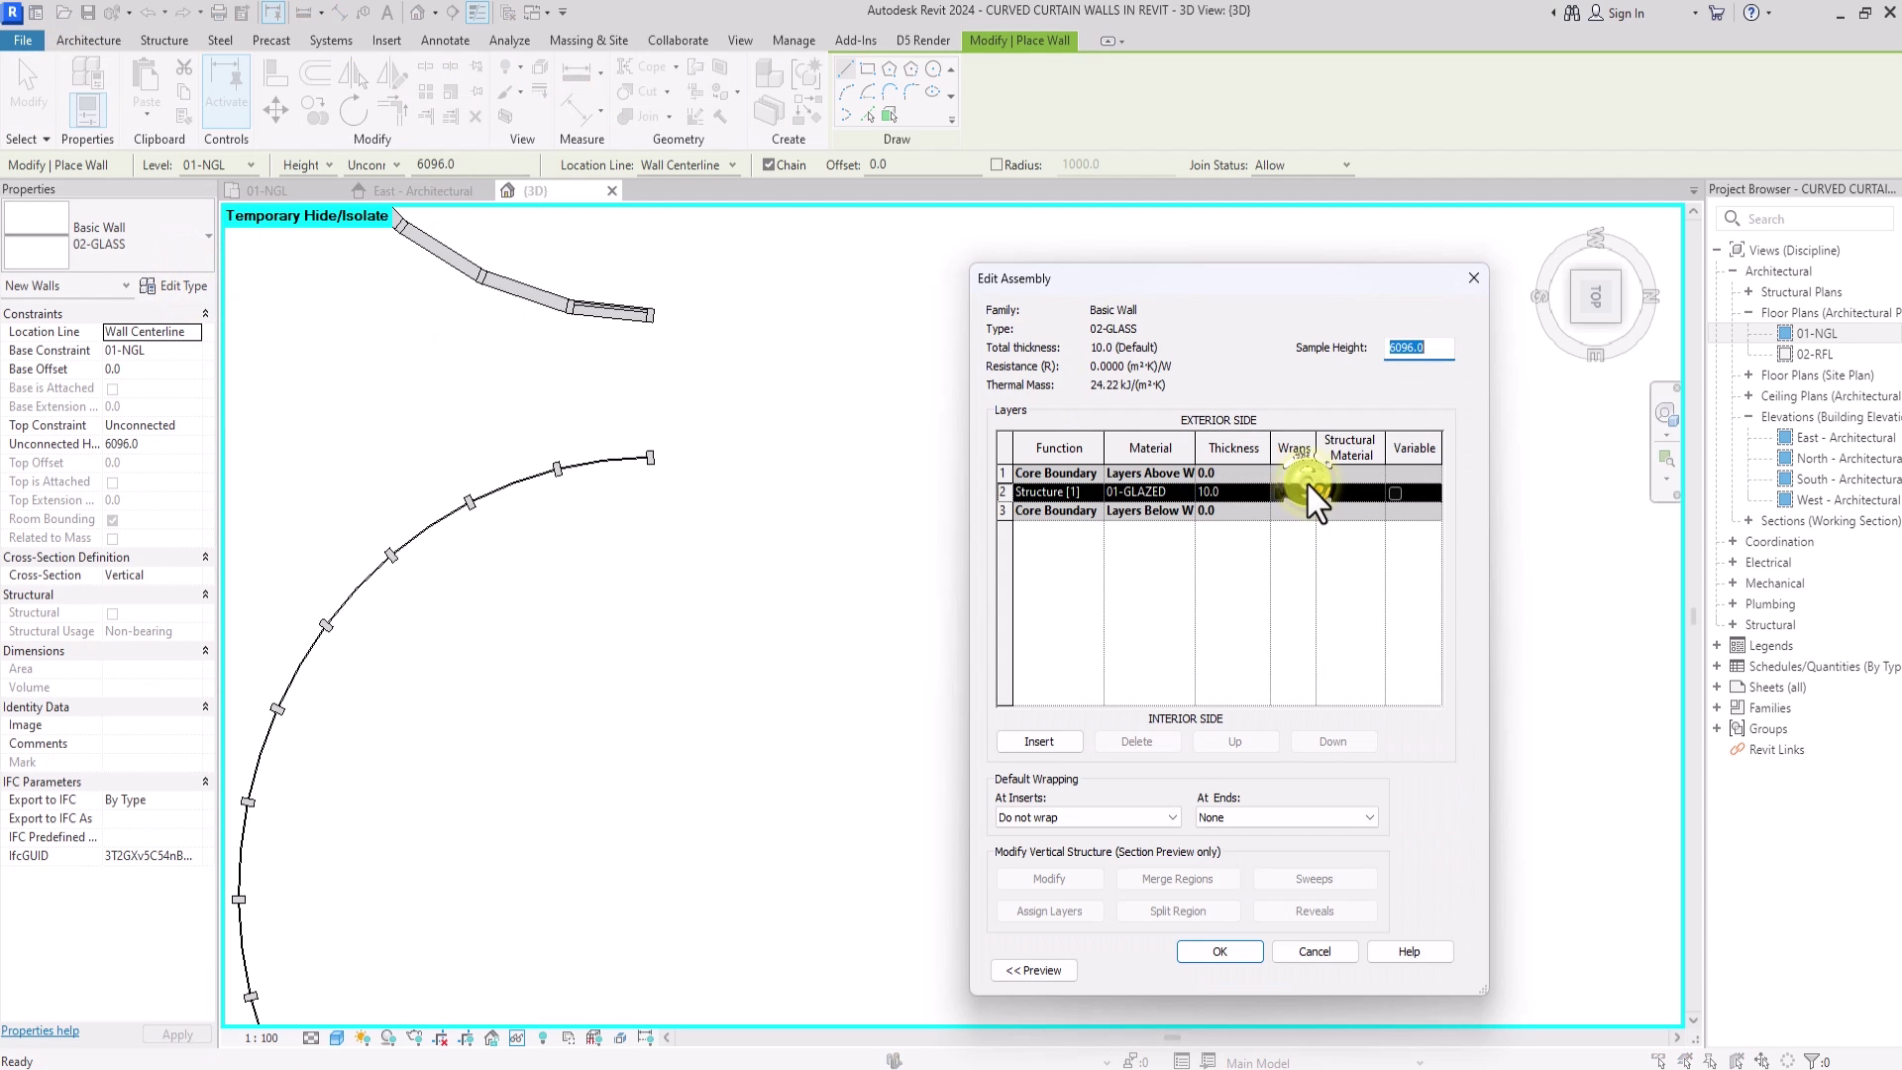
click(1246, 493)
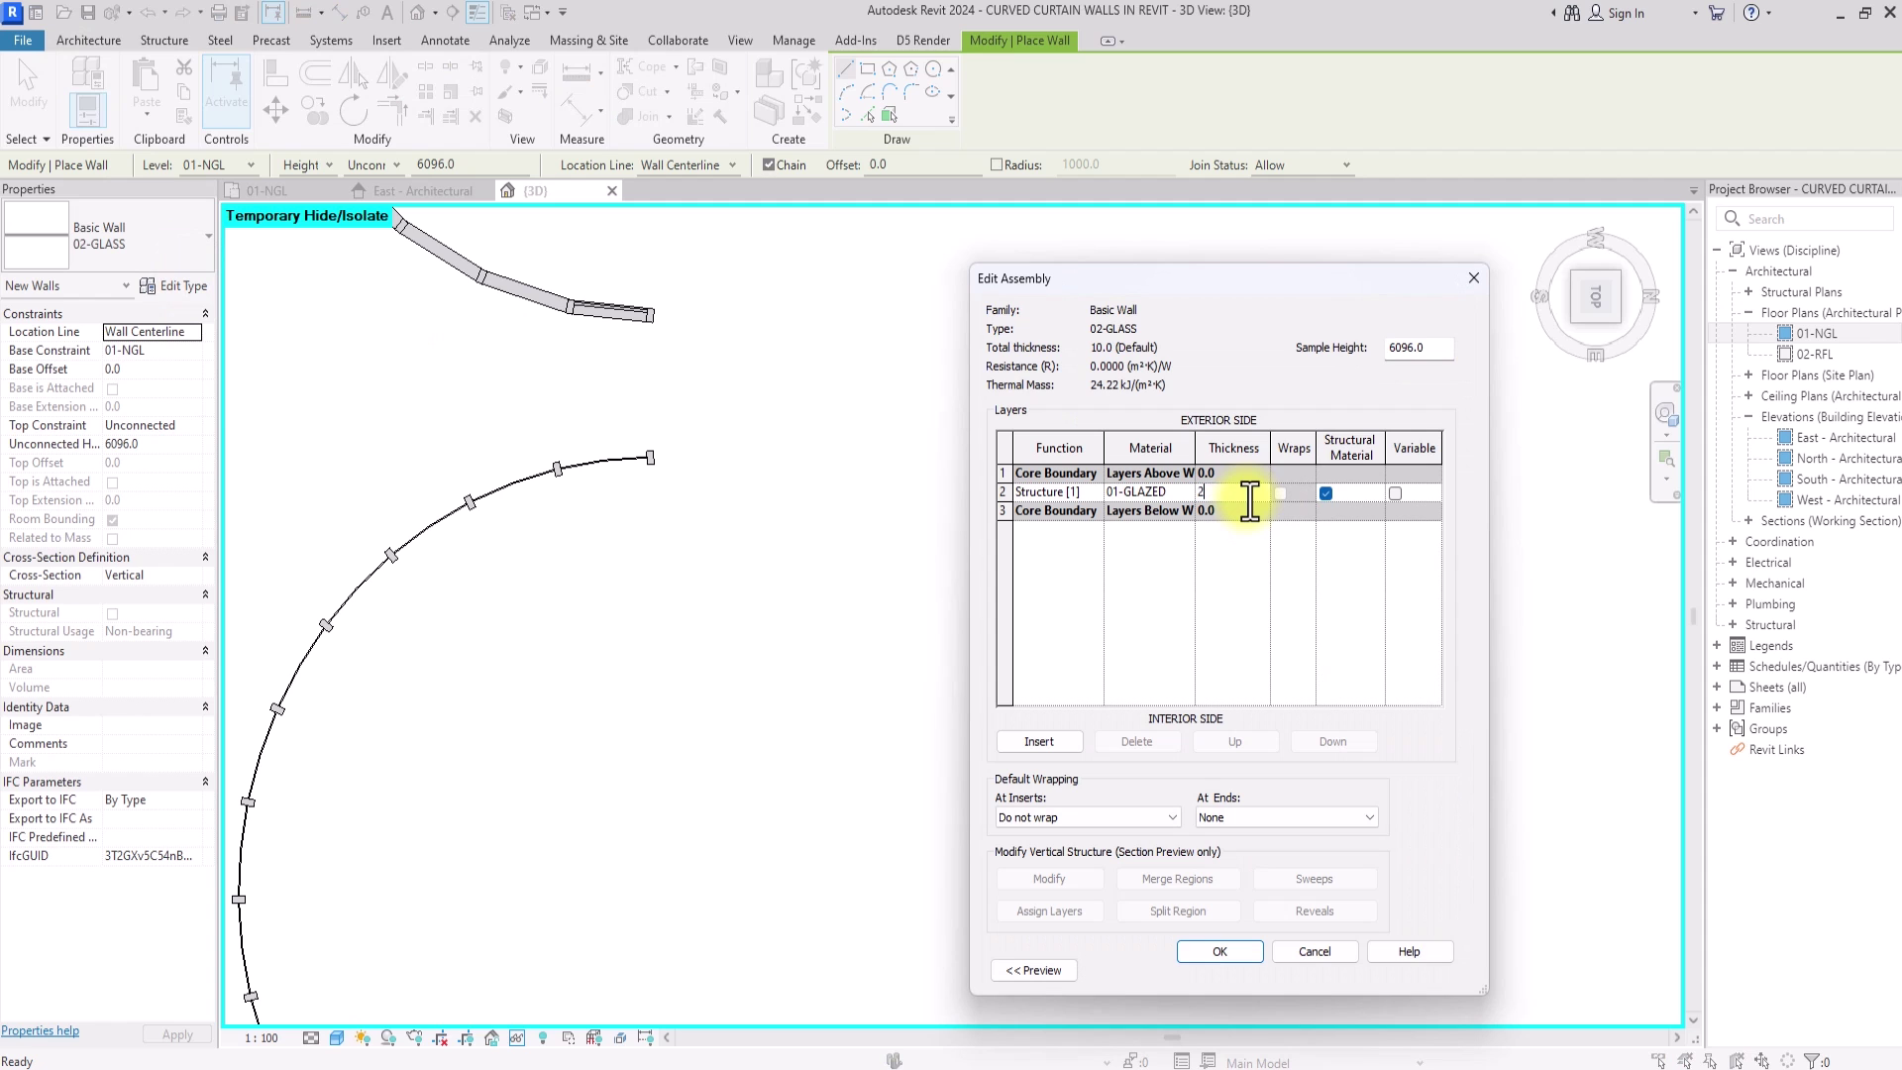
click(1218, 949)
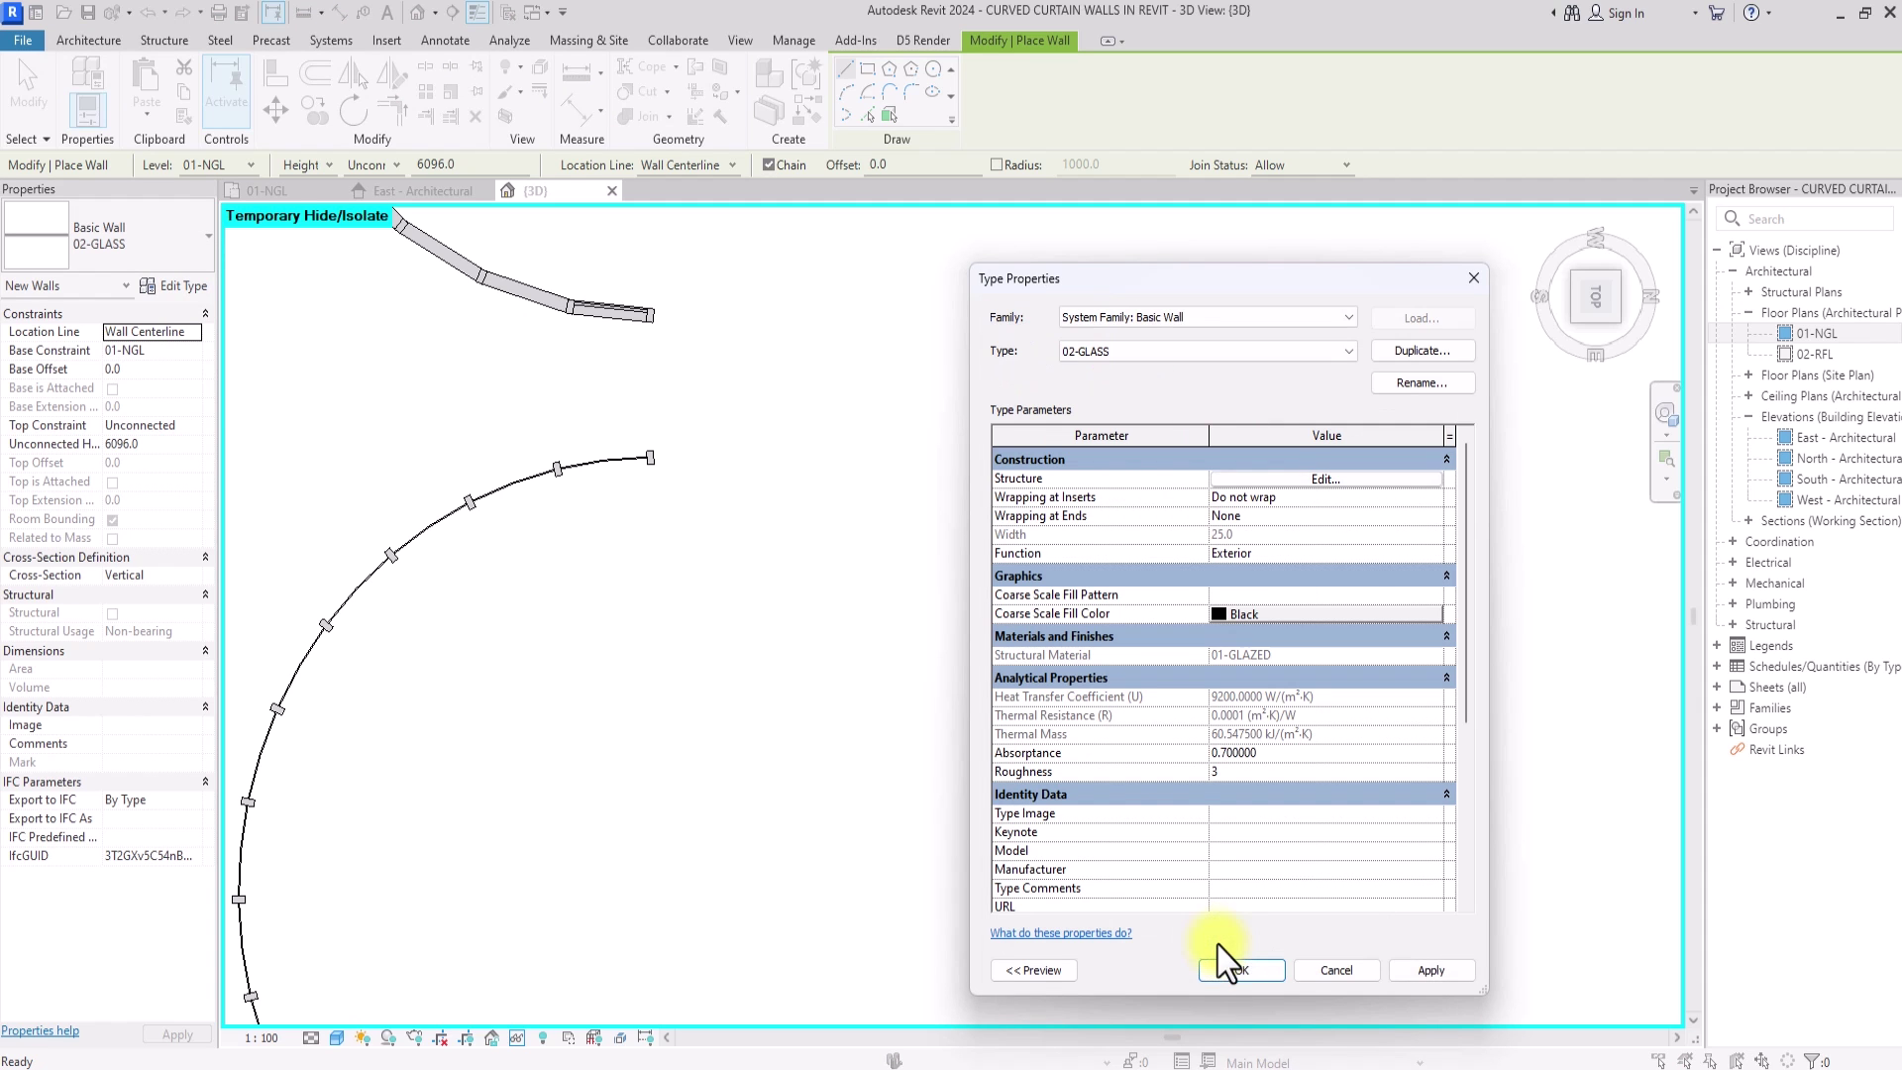
click(1429, 967)
click(1252, 971)
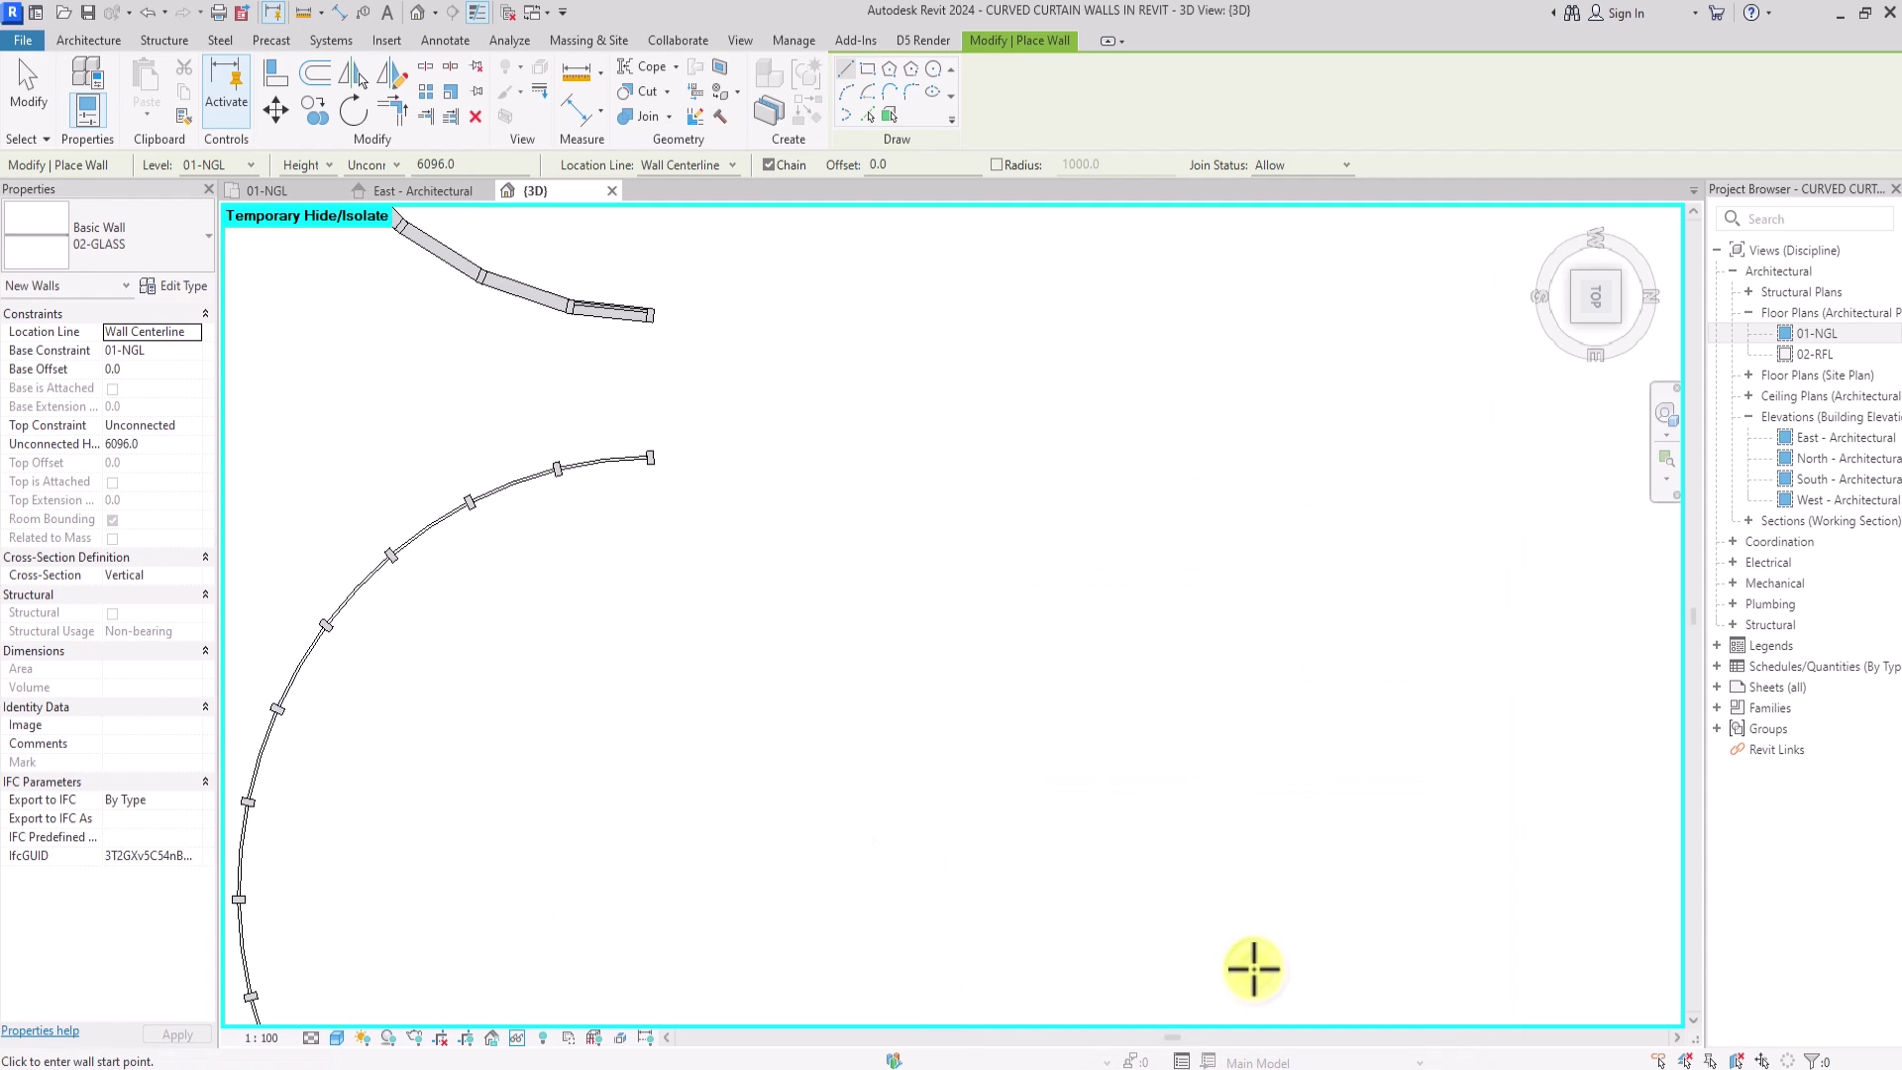
key(Escape)
key(Escape)
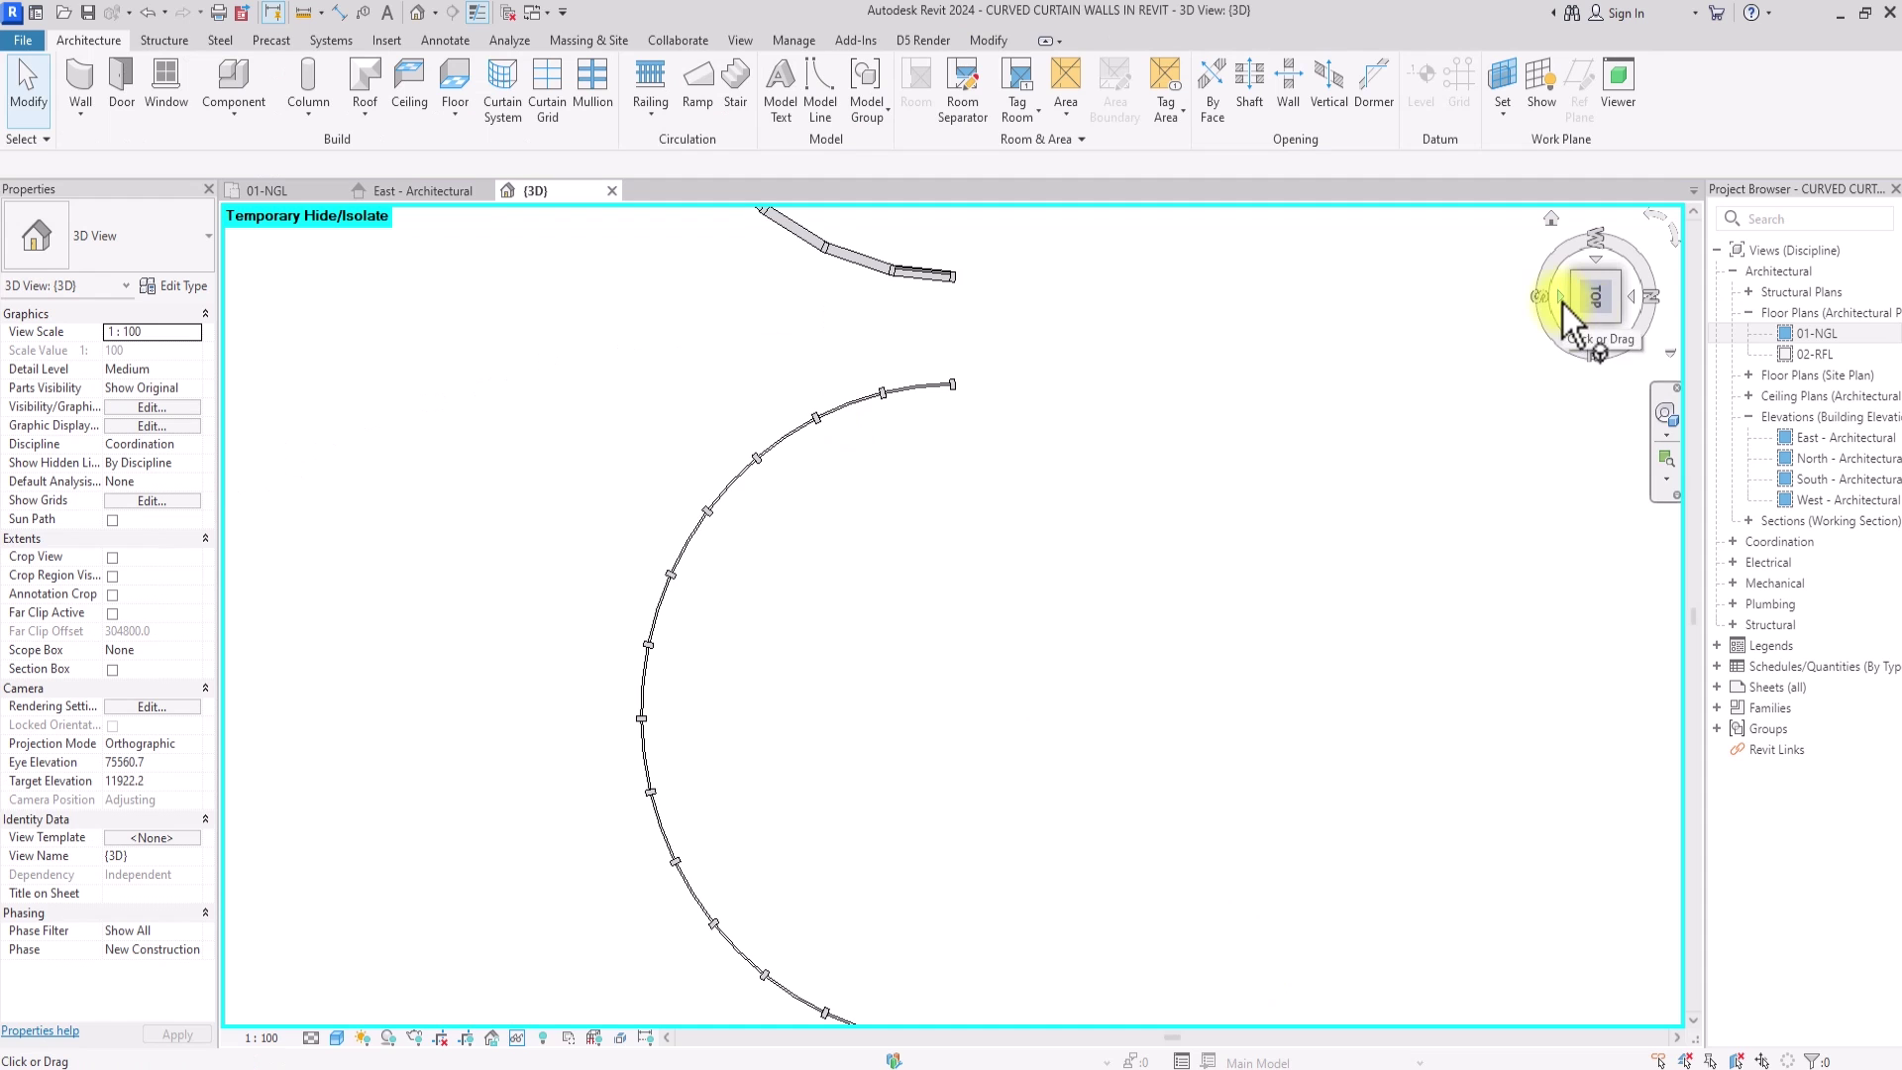
- In front view, add curtain grid lines across all segments 100 mm below the curved wall's lower and middle horizontal grid lines
click(1562, 303)
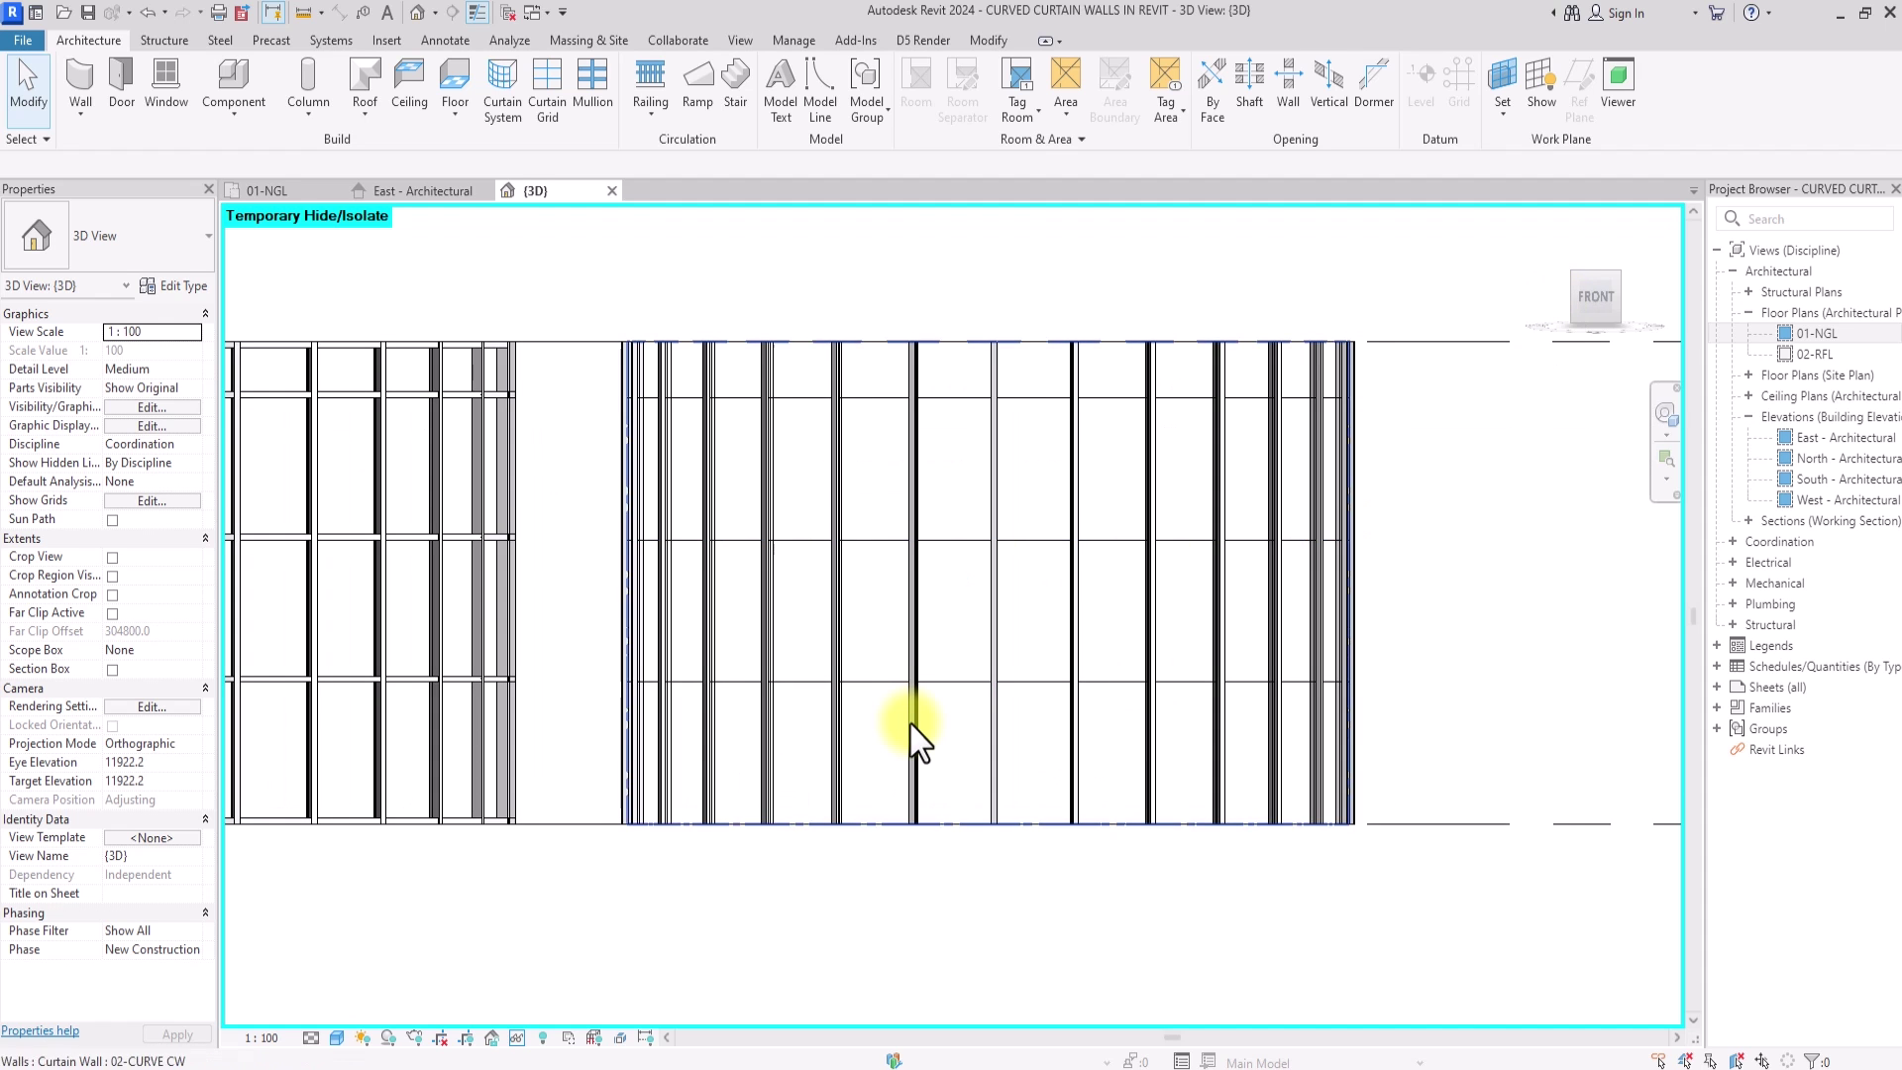
key(Return)
click(89, 38)
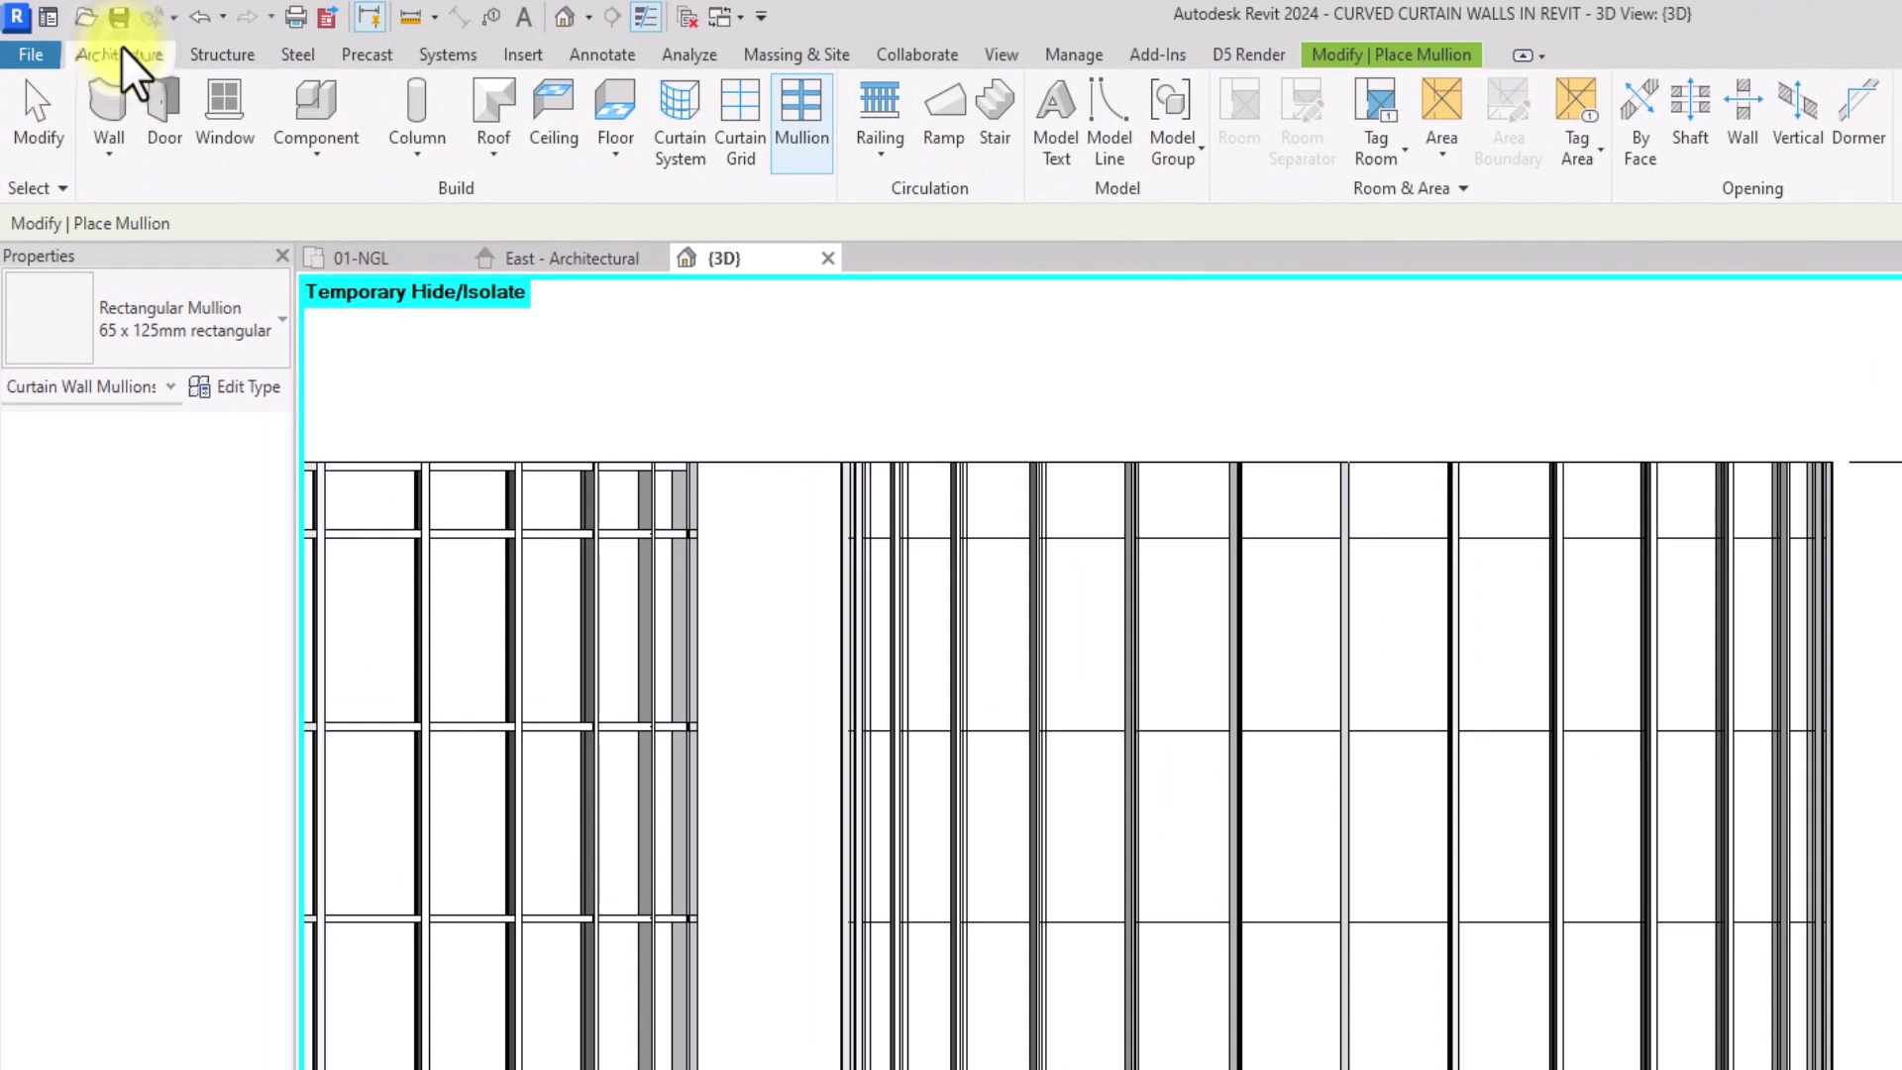
click(740, 124)
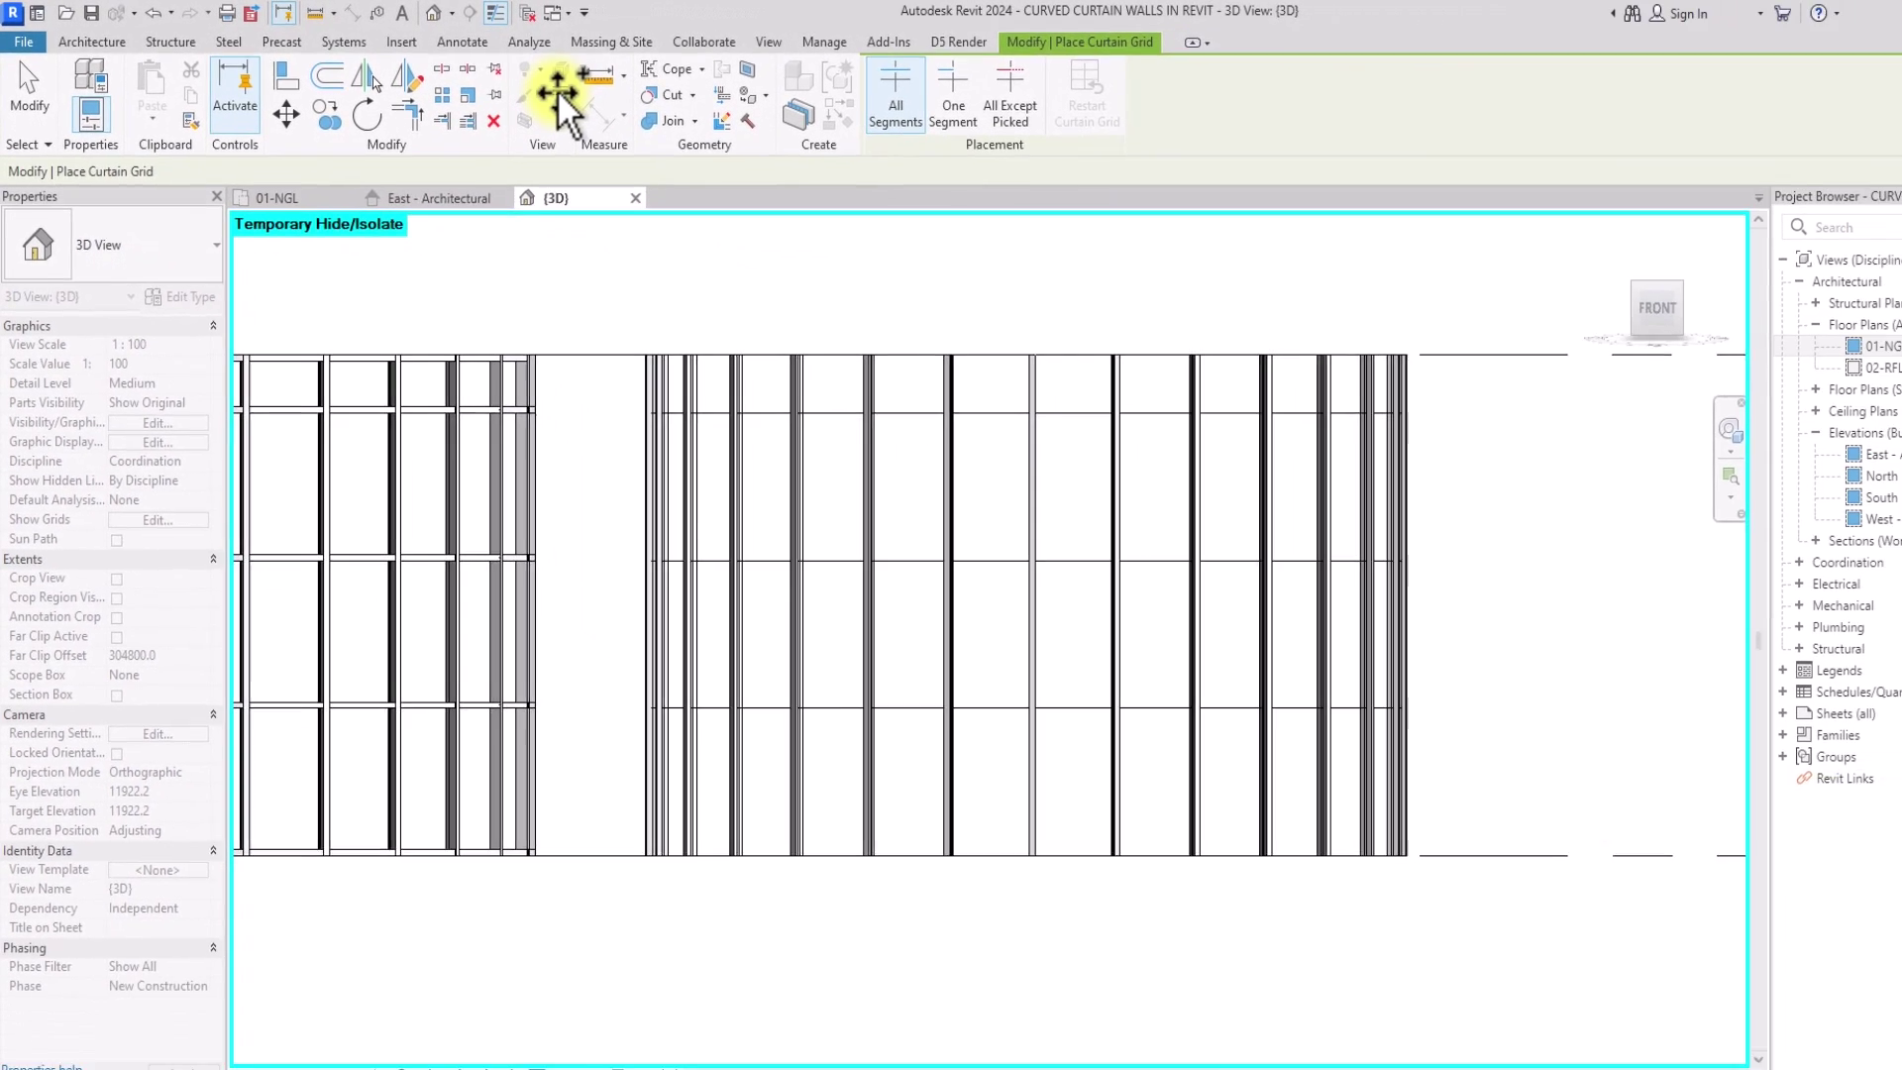
scroll(727, 744, up, 2)
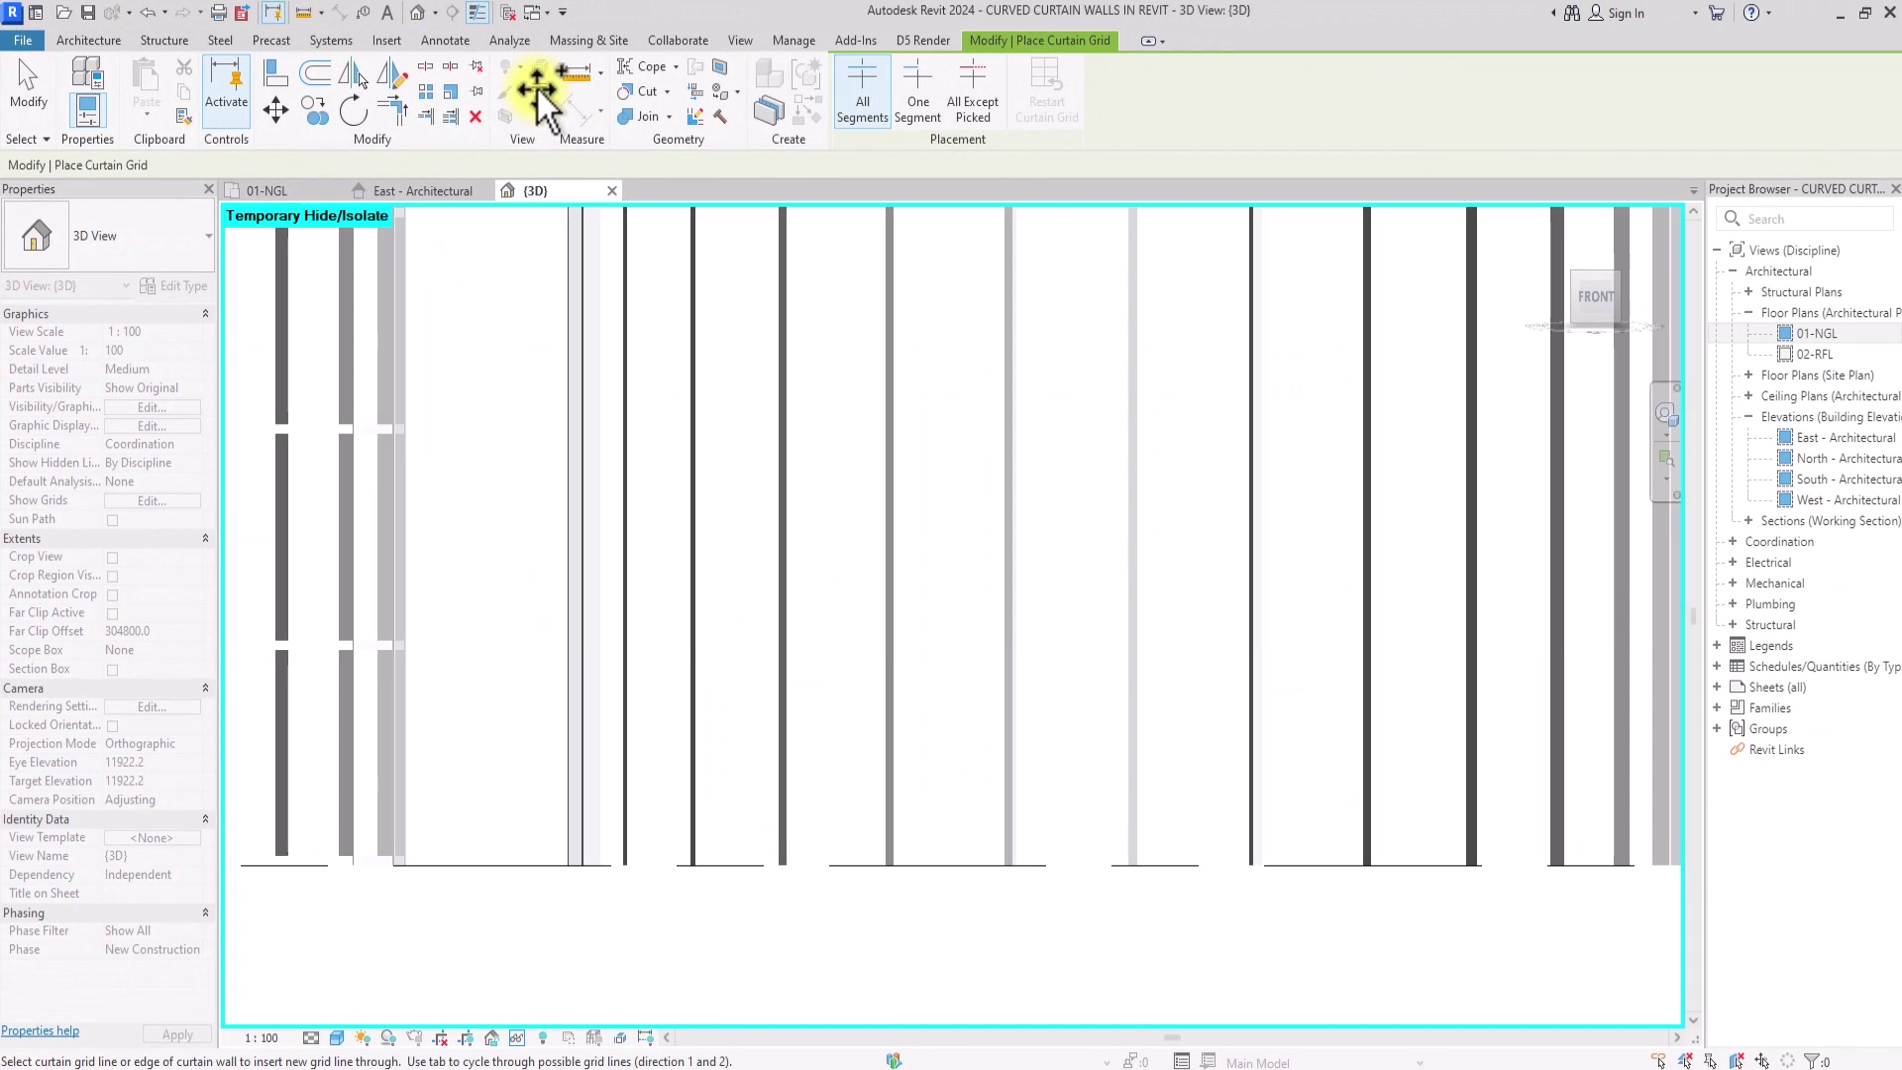
click(585, 668)
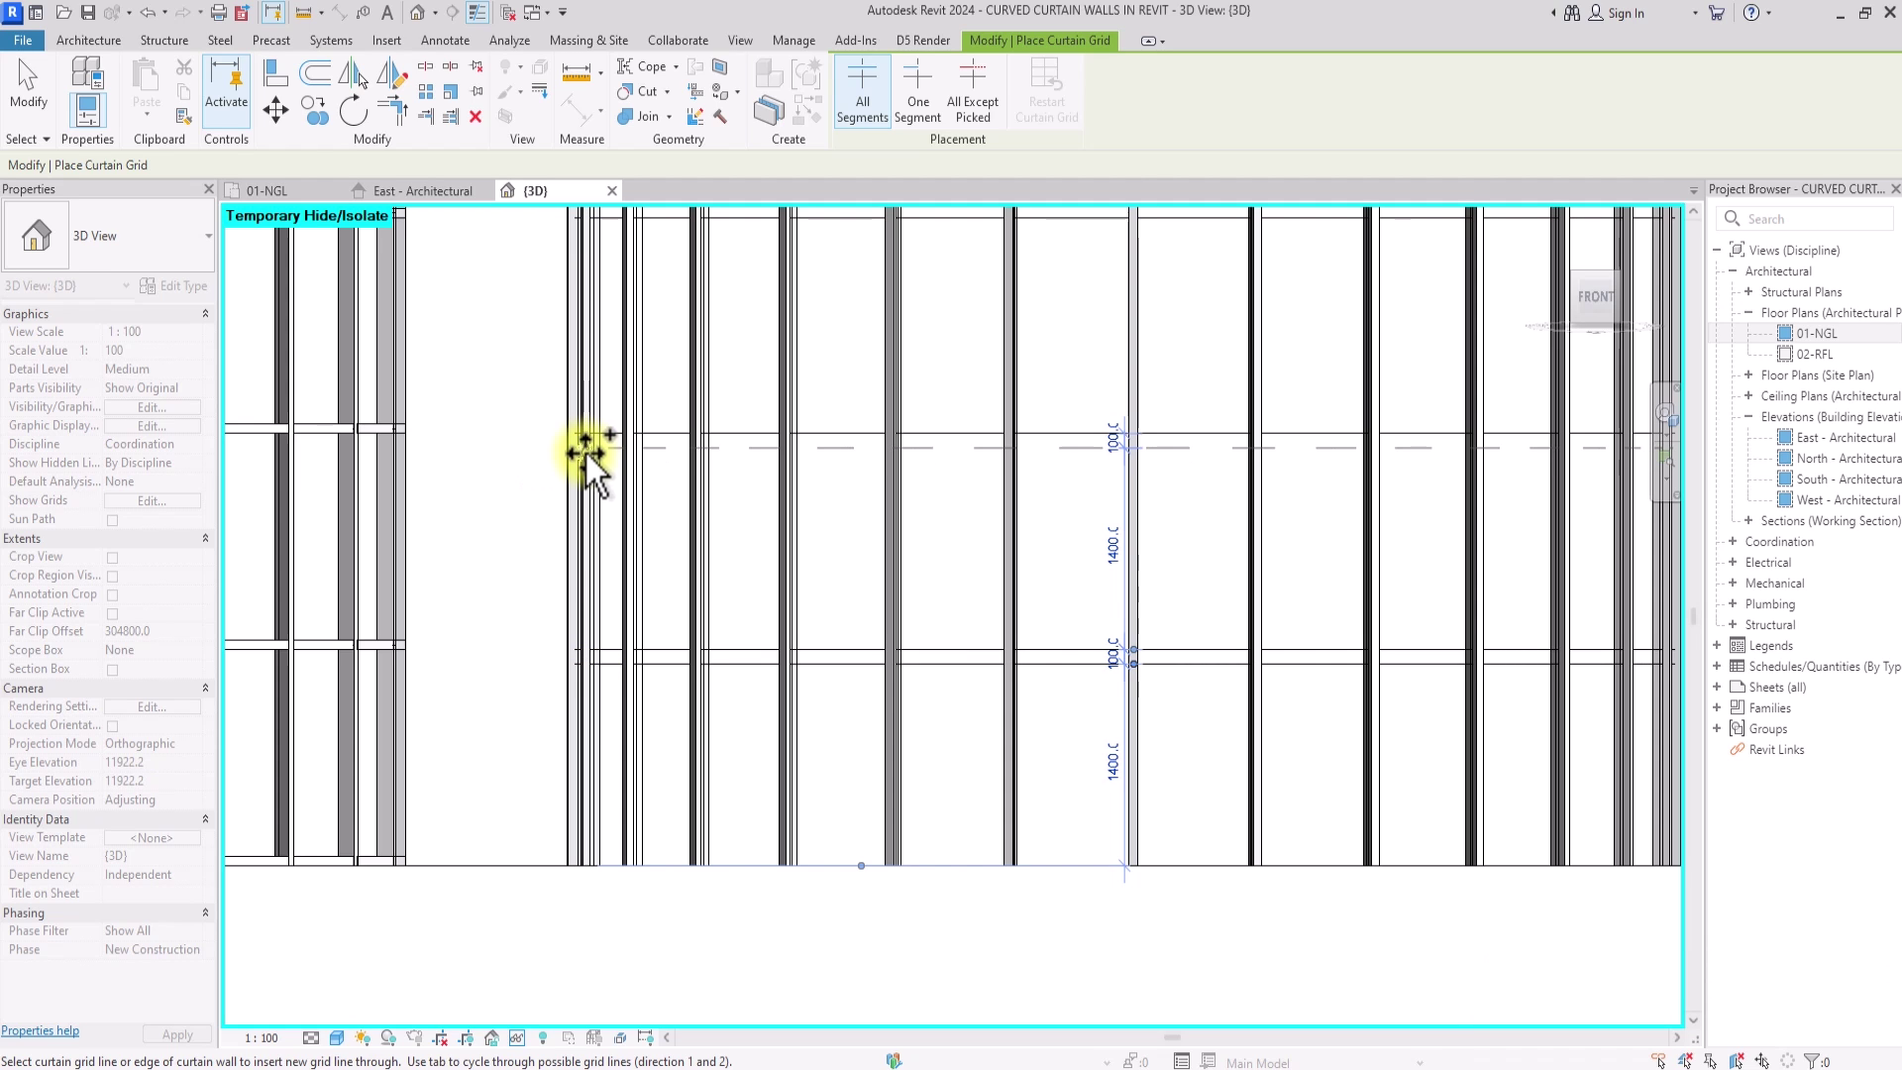
click(586, 451)
- Add horizontal grid lines 100 mm below the curved wall's upper grid line, near its top edge, and 200 mm above its base
scroll(476, 476, up, 2)
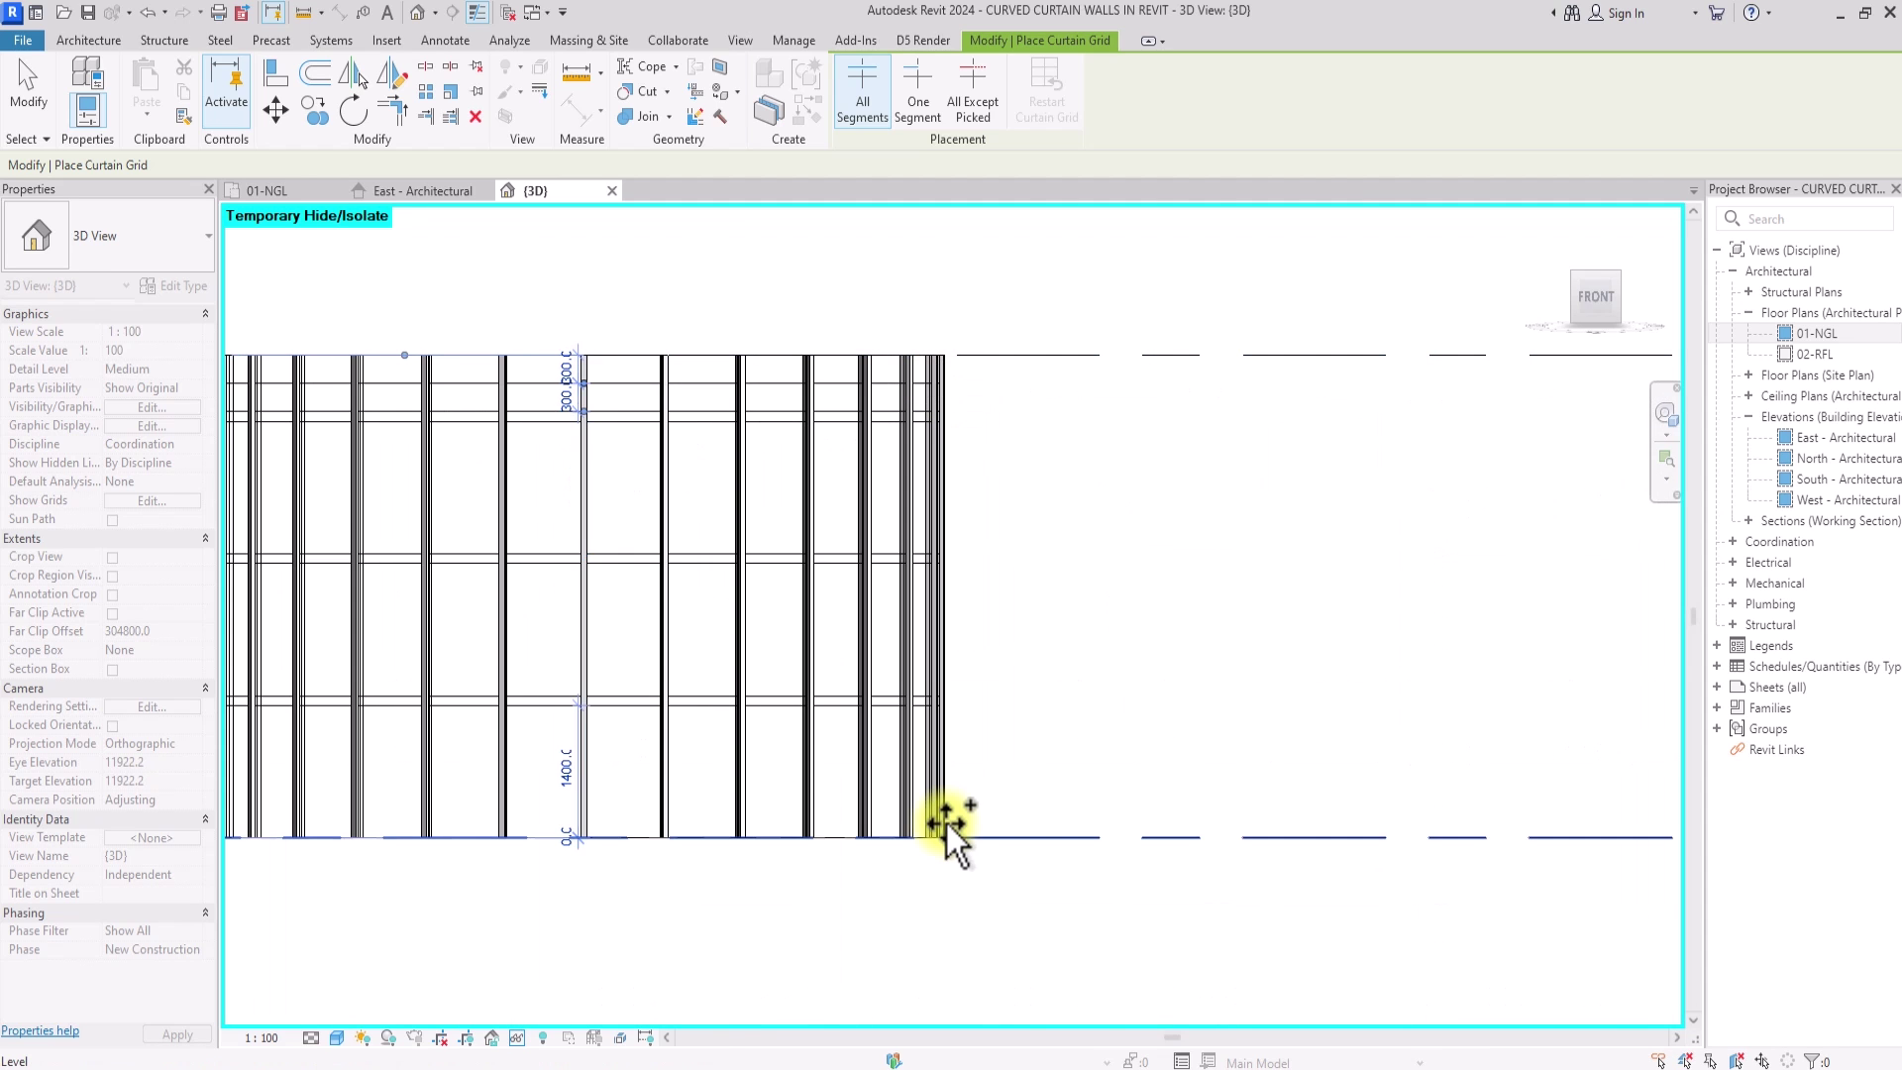
scroll(947, 824, up, 5)
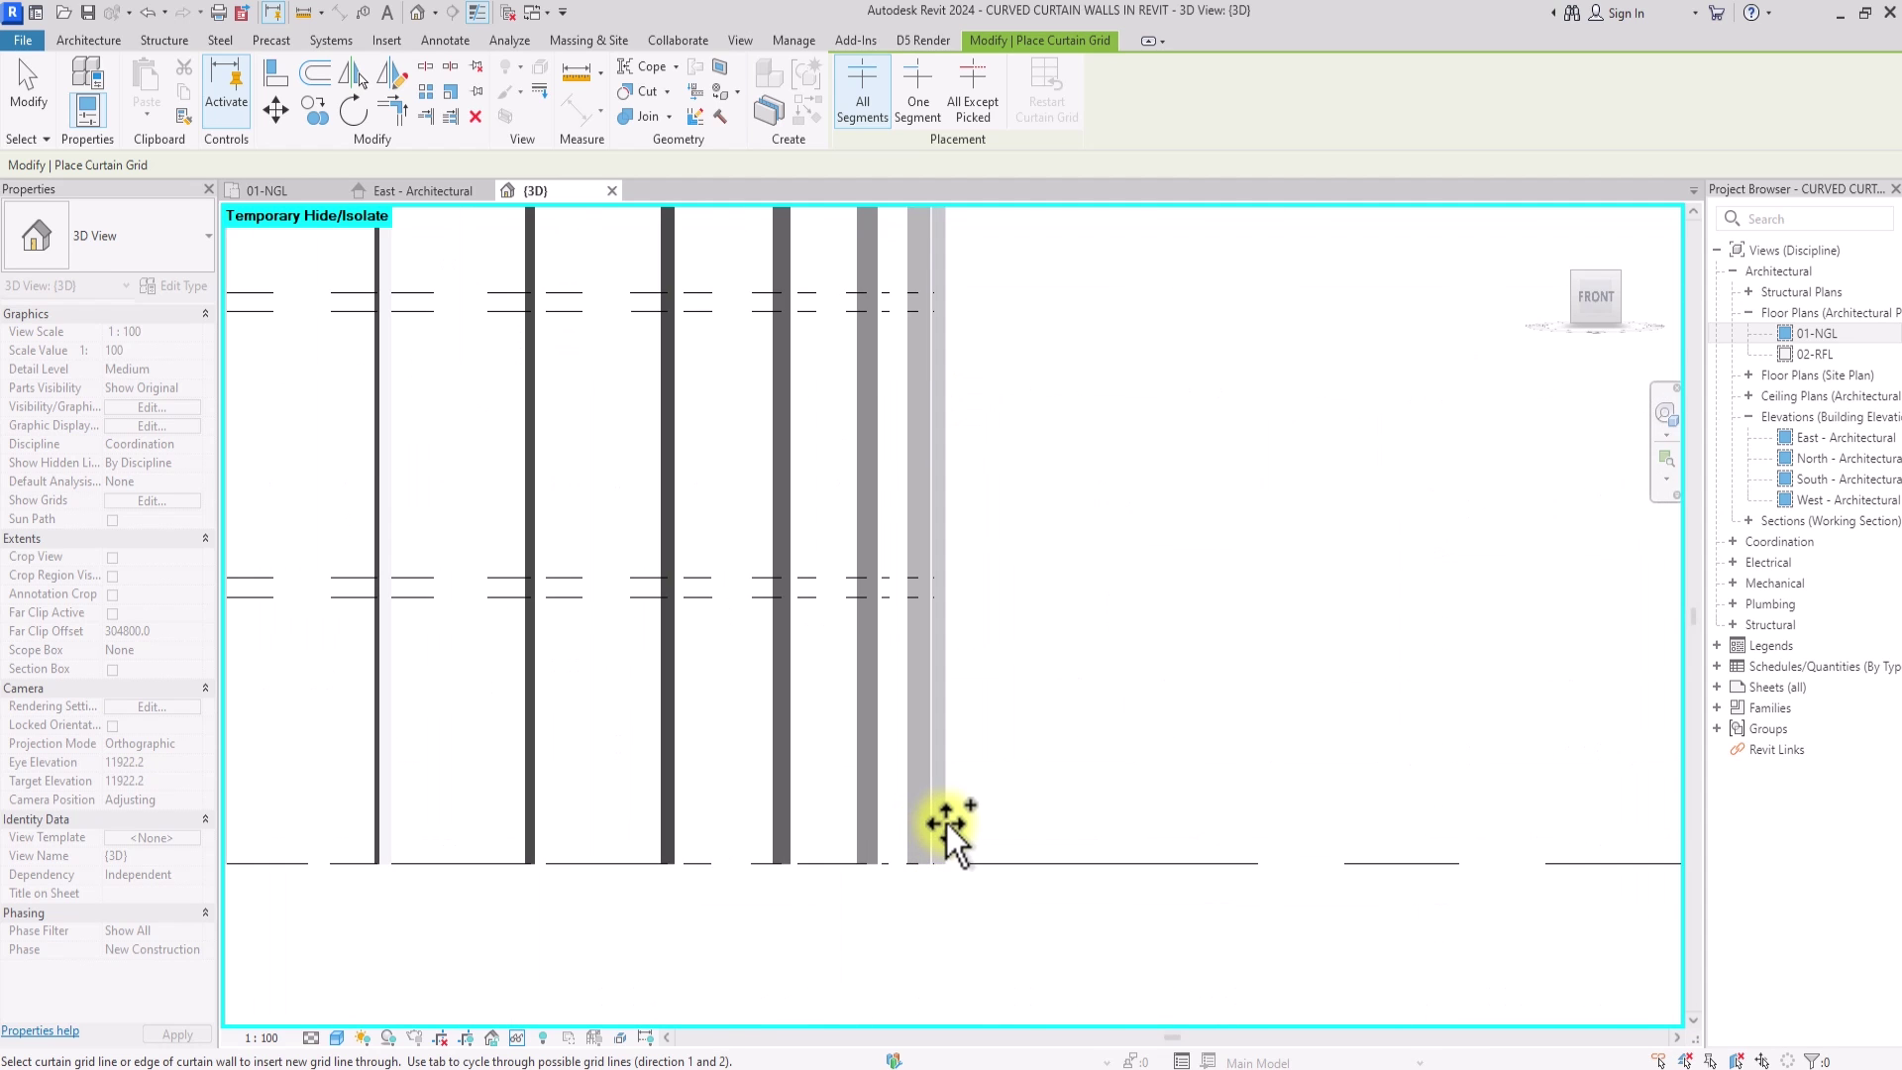
scroll(947, 823, down, 1)
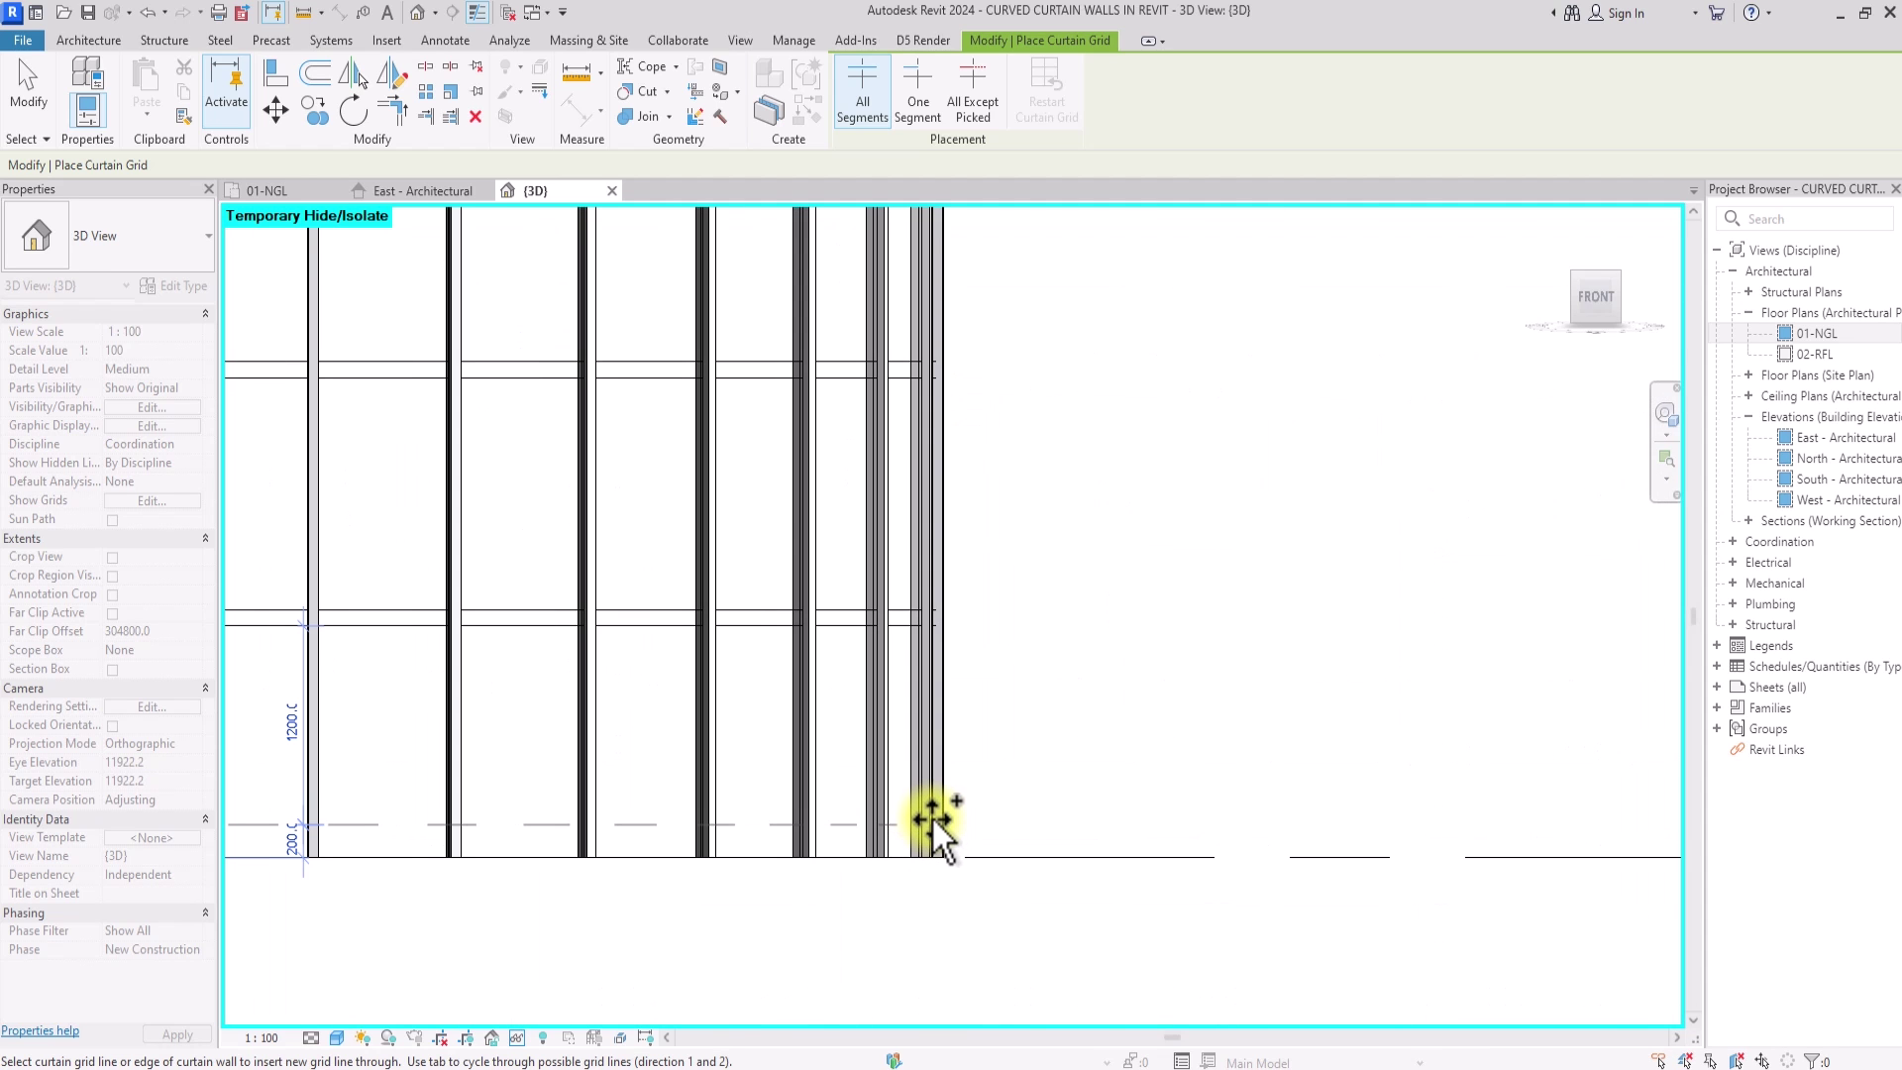
click(932, 820)
scroll(753, 833, down, 2)
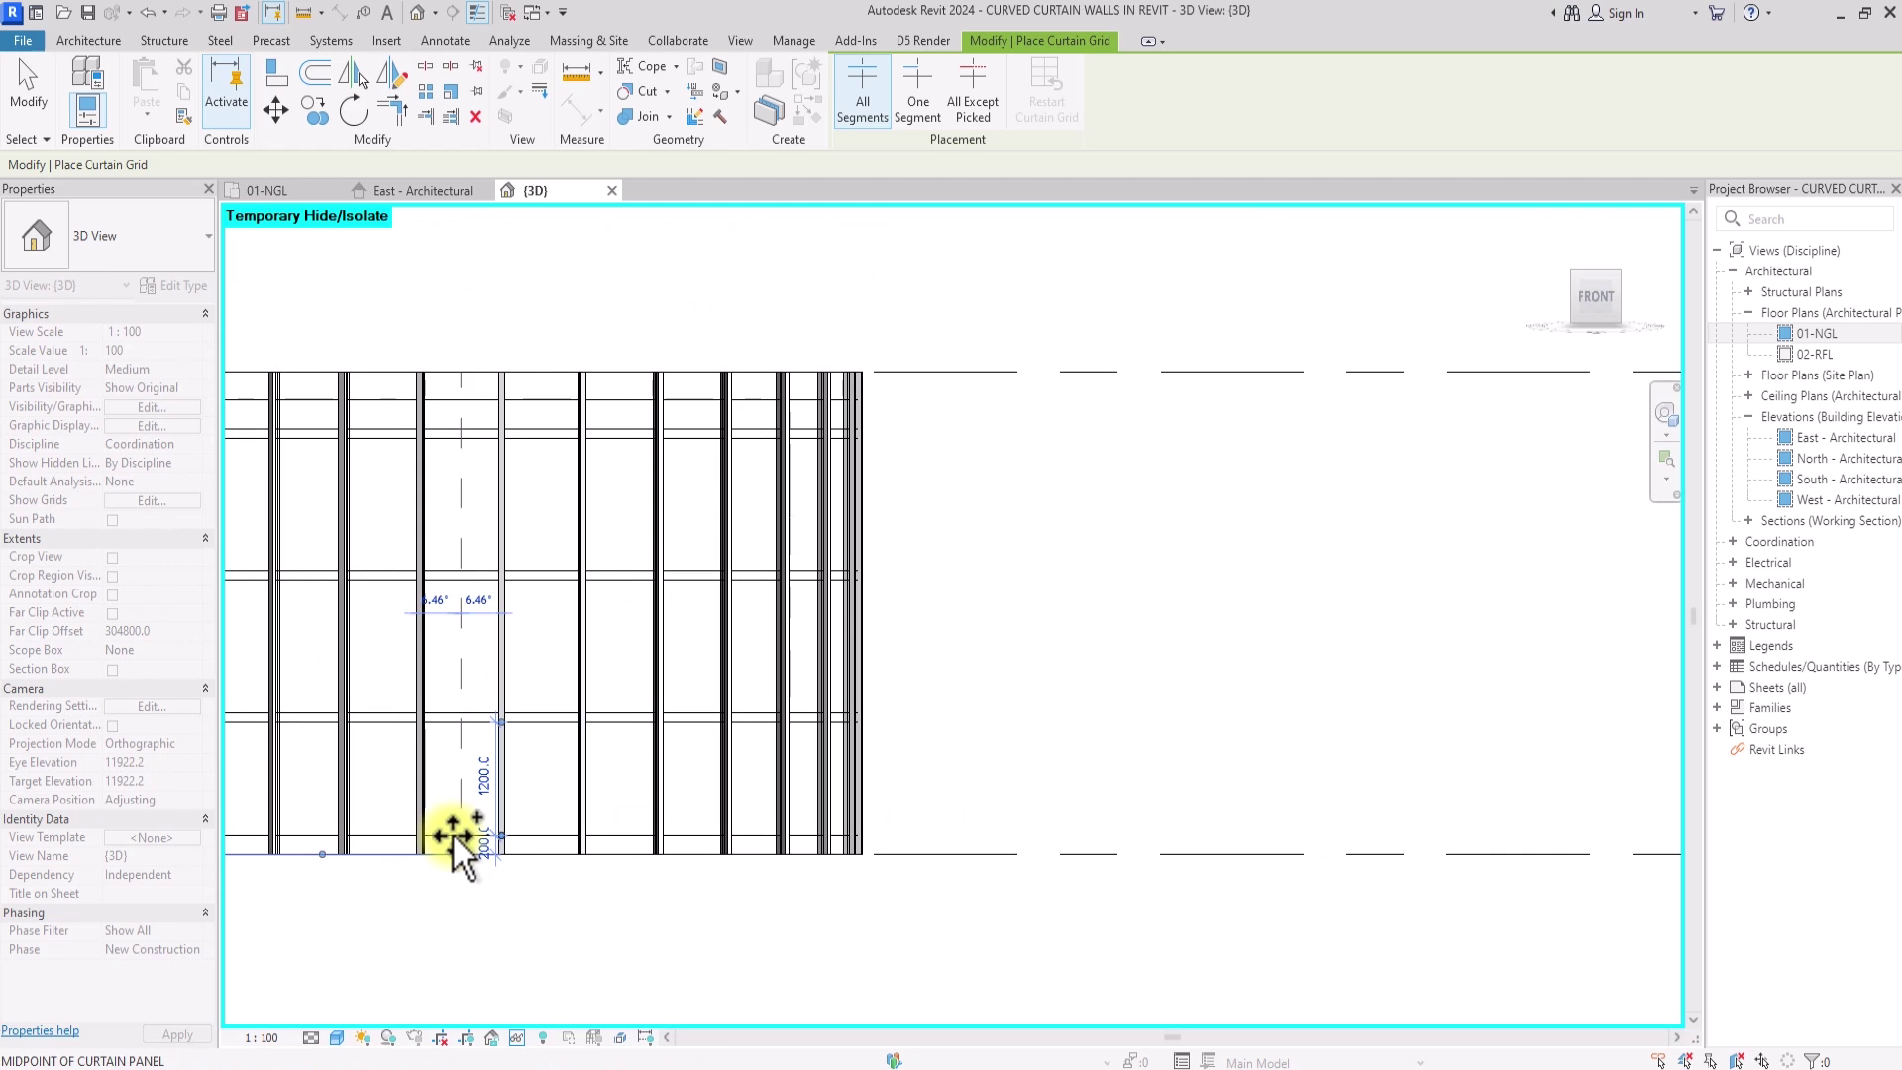
key(Escape)
key(Escape)
- Set the lowest horizontal grid line of the curved wall to 65 mm above the wall's base
scroll(451, 838, up, 2)
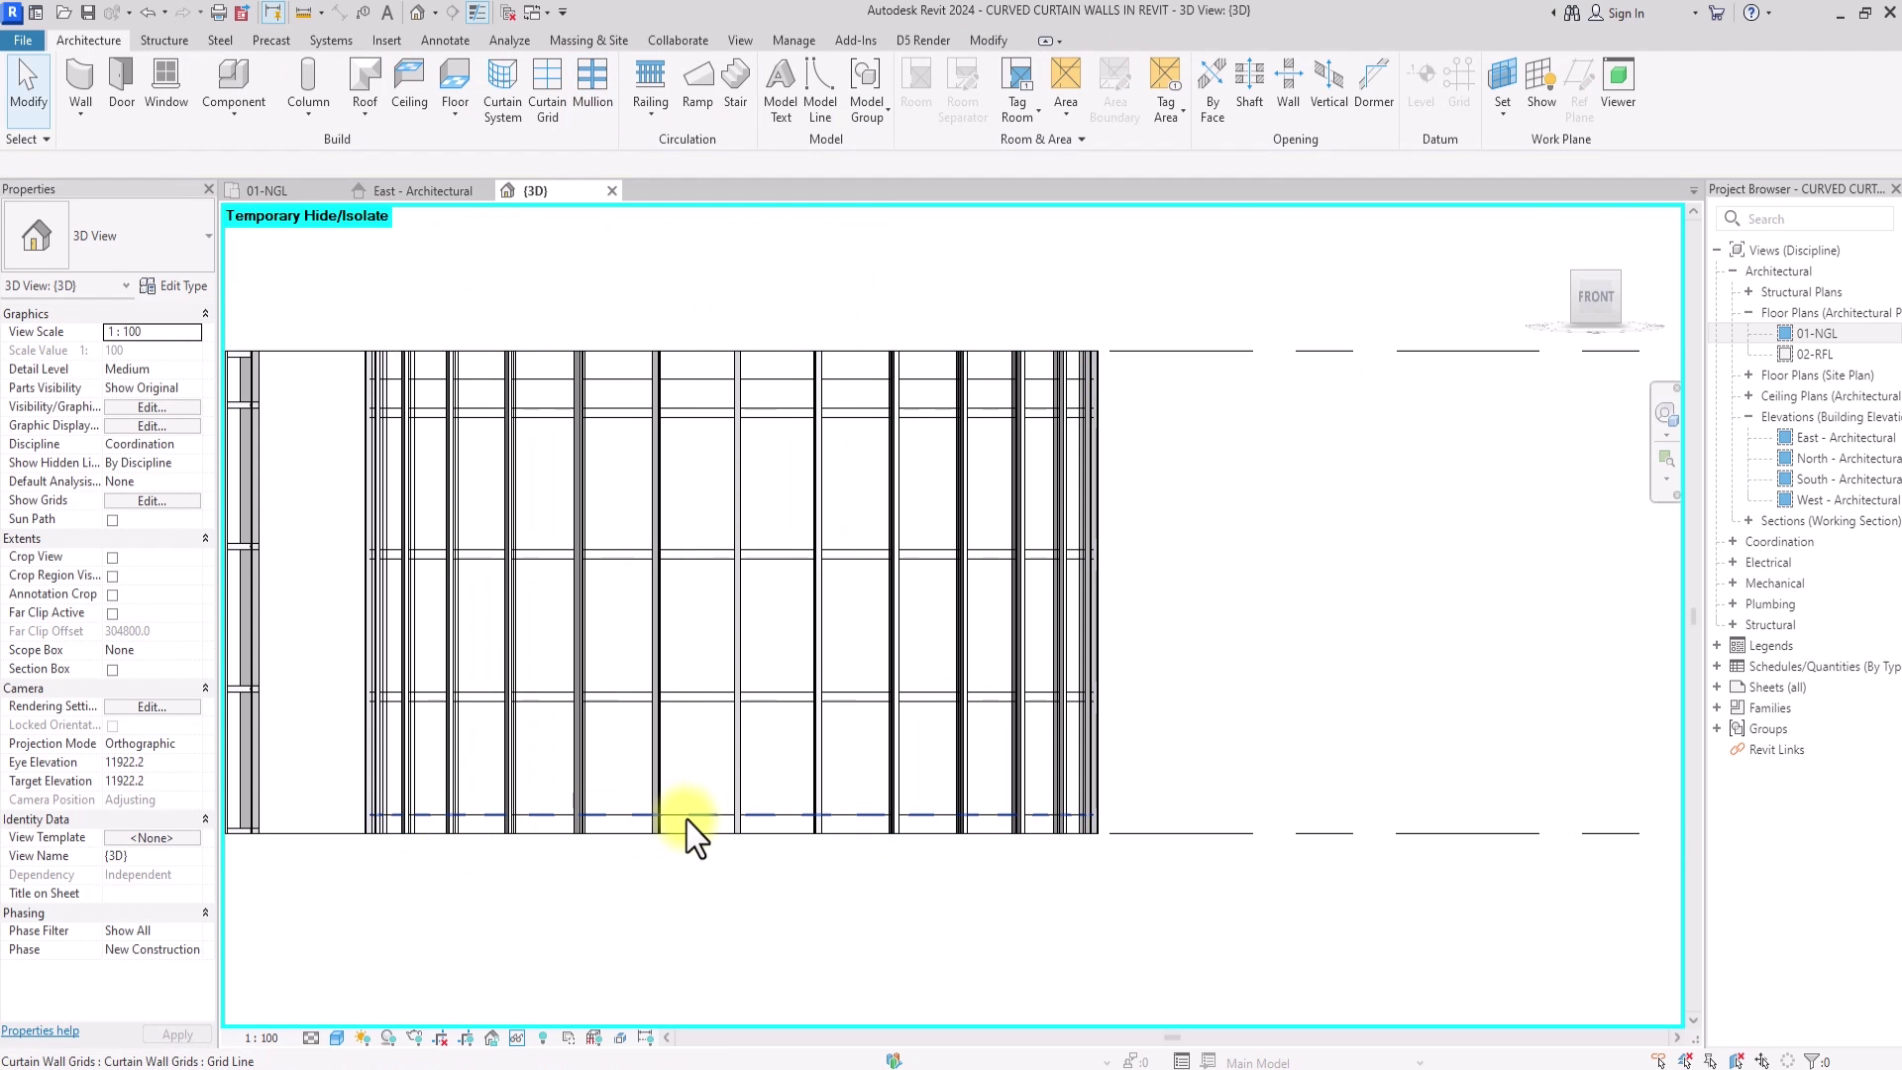
scroll(687, 821, up, 2)
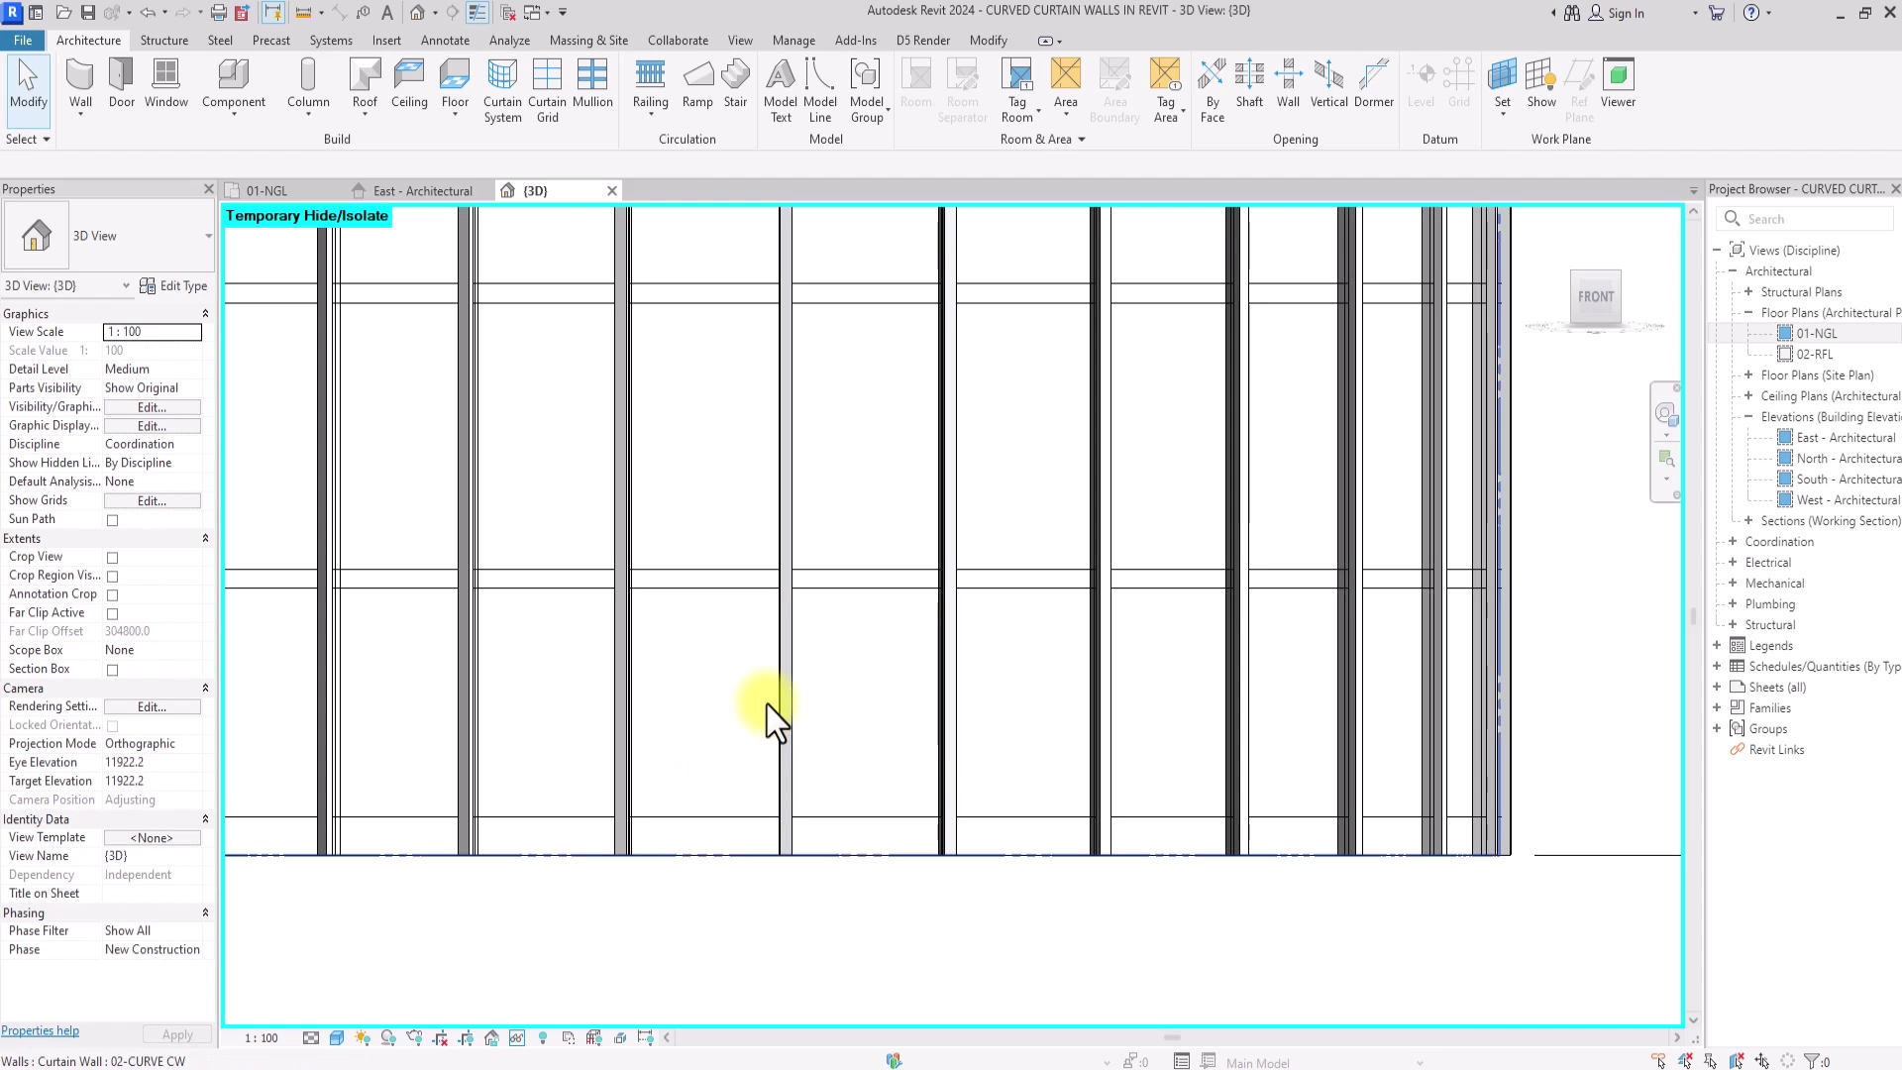
click(727, 818)
click(768, 847)
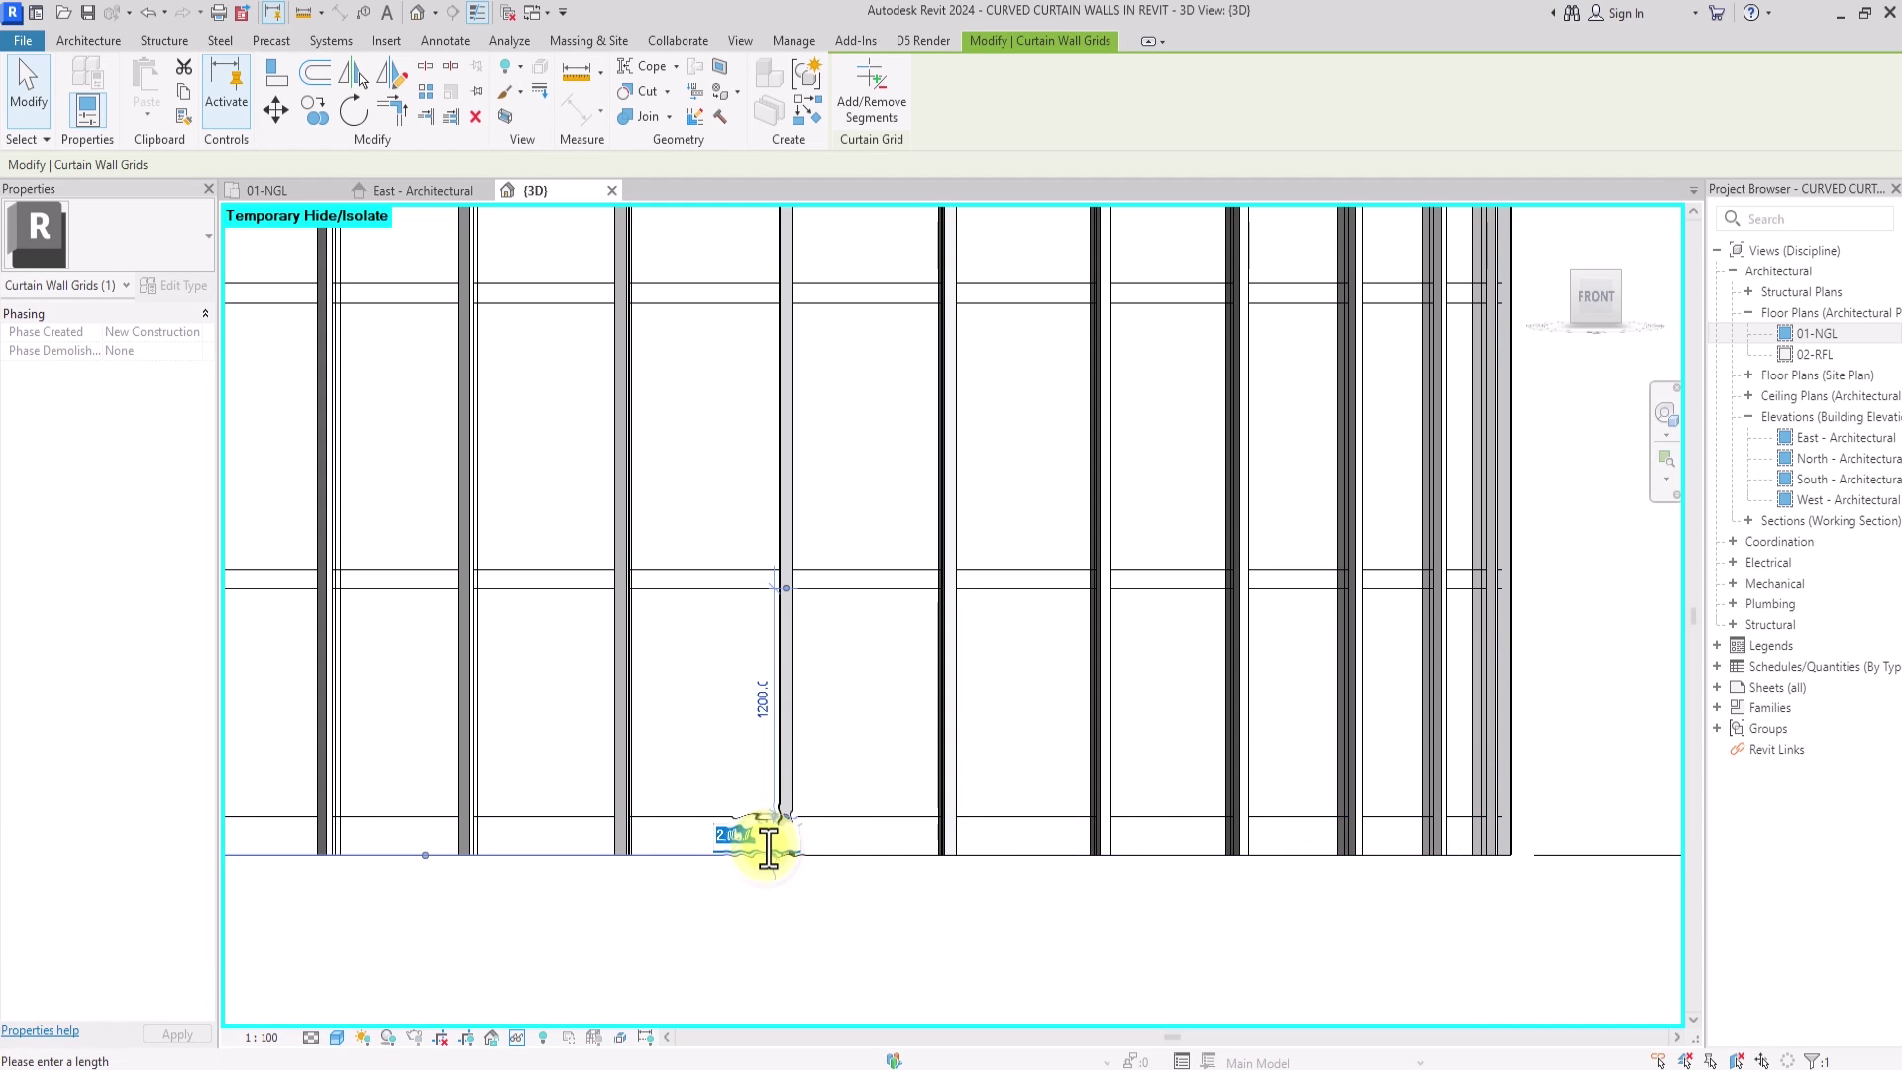
text(65)
key(Return)
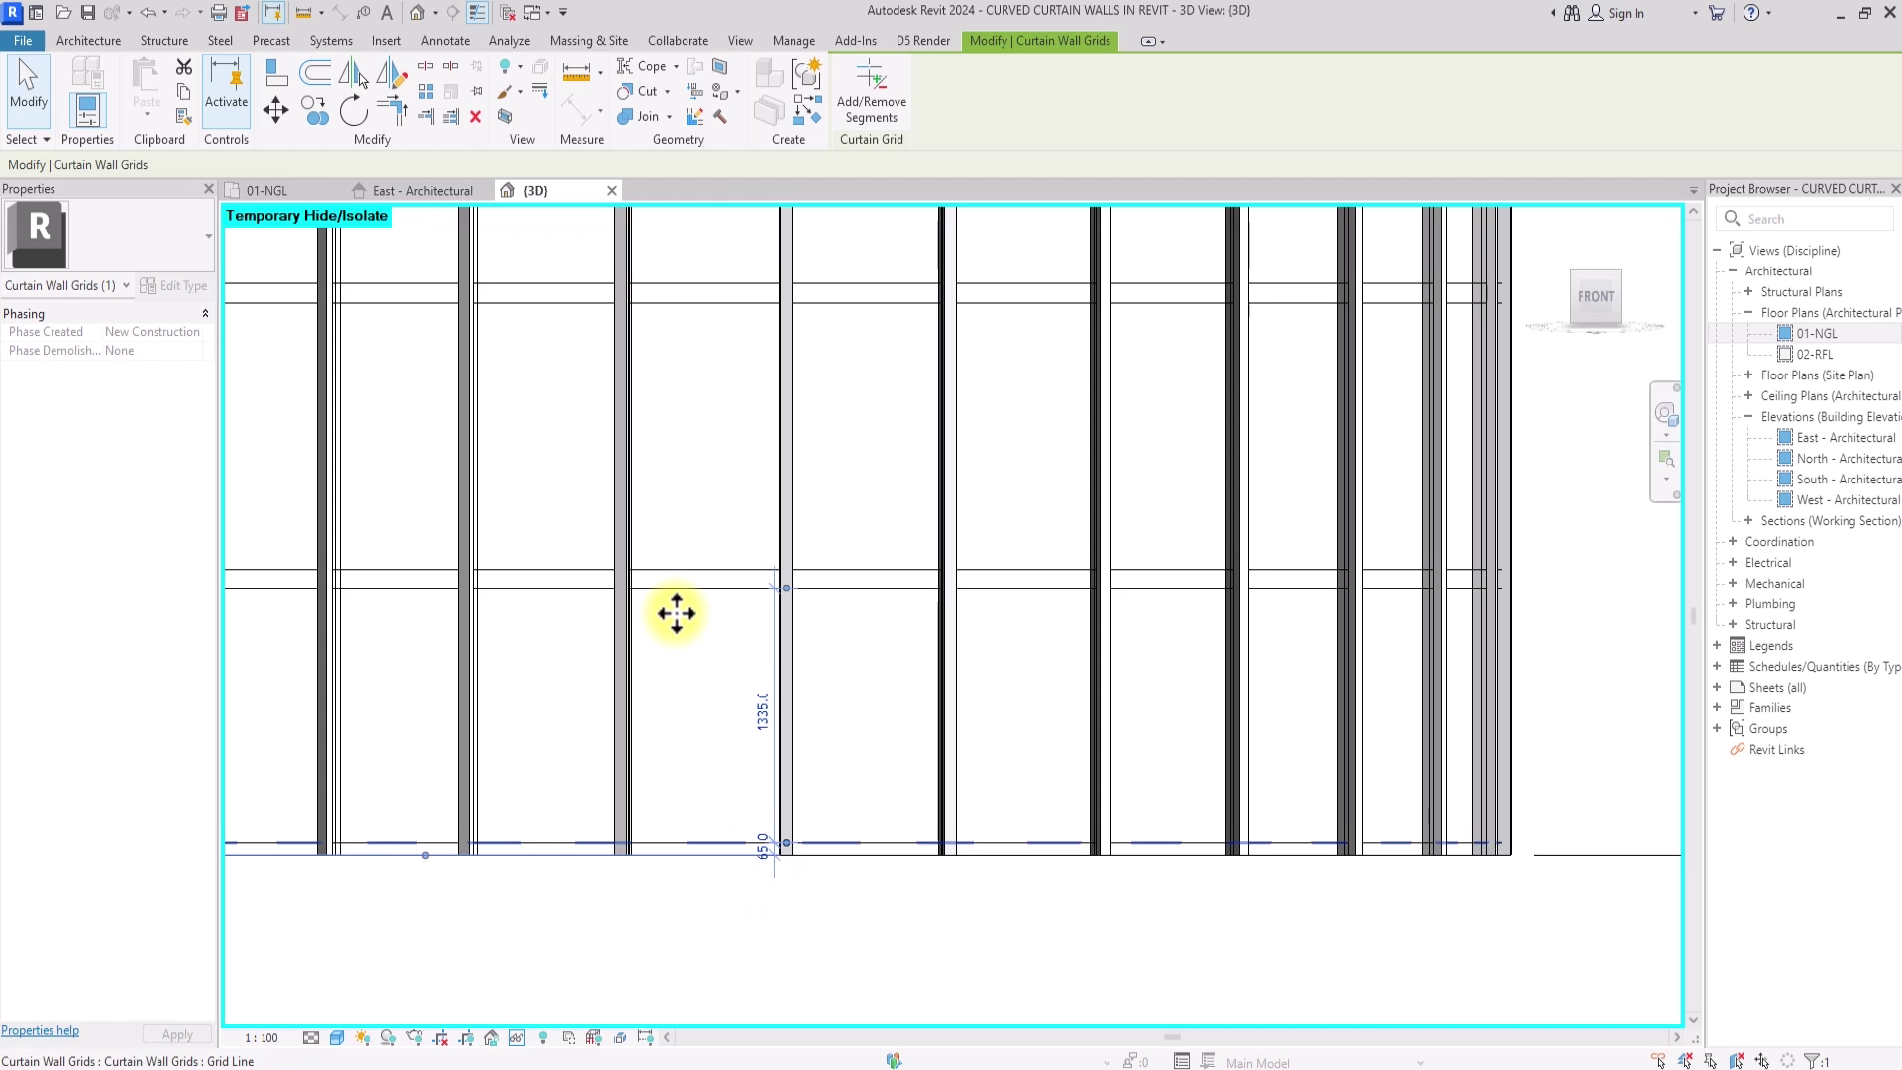
- Set the spacing of the lower pair of closely spaced horizontal grid lines to 65 mm
scroll(676, 614, up, 3)
scroll(676, 614, down, 4)
click(639, 843)
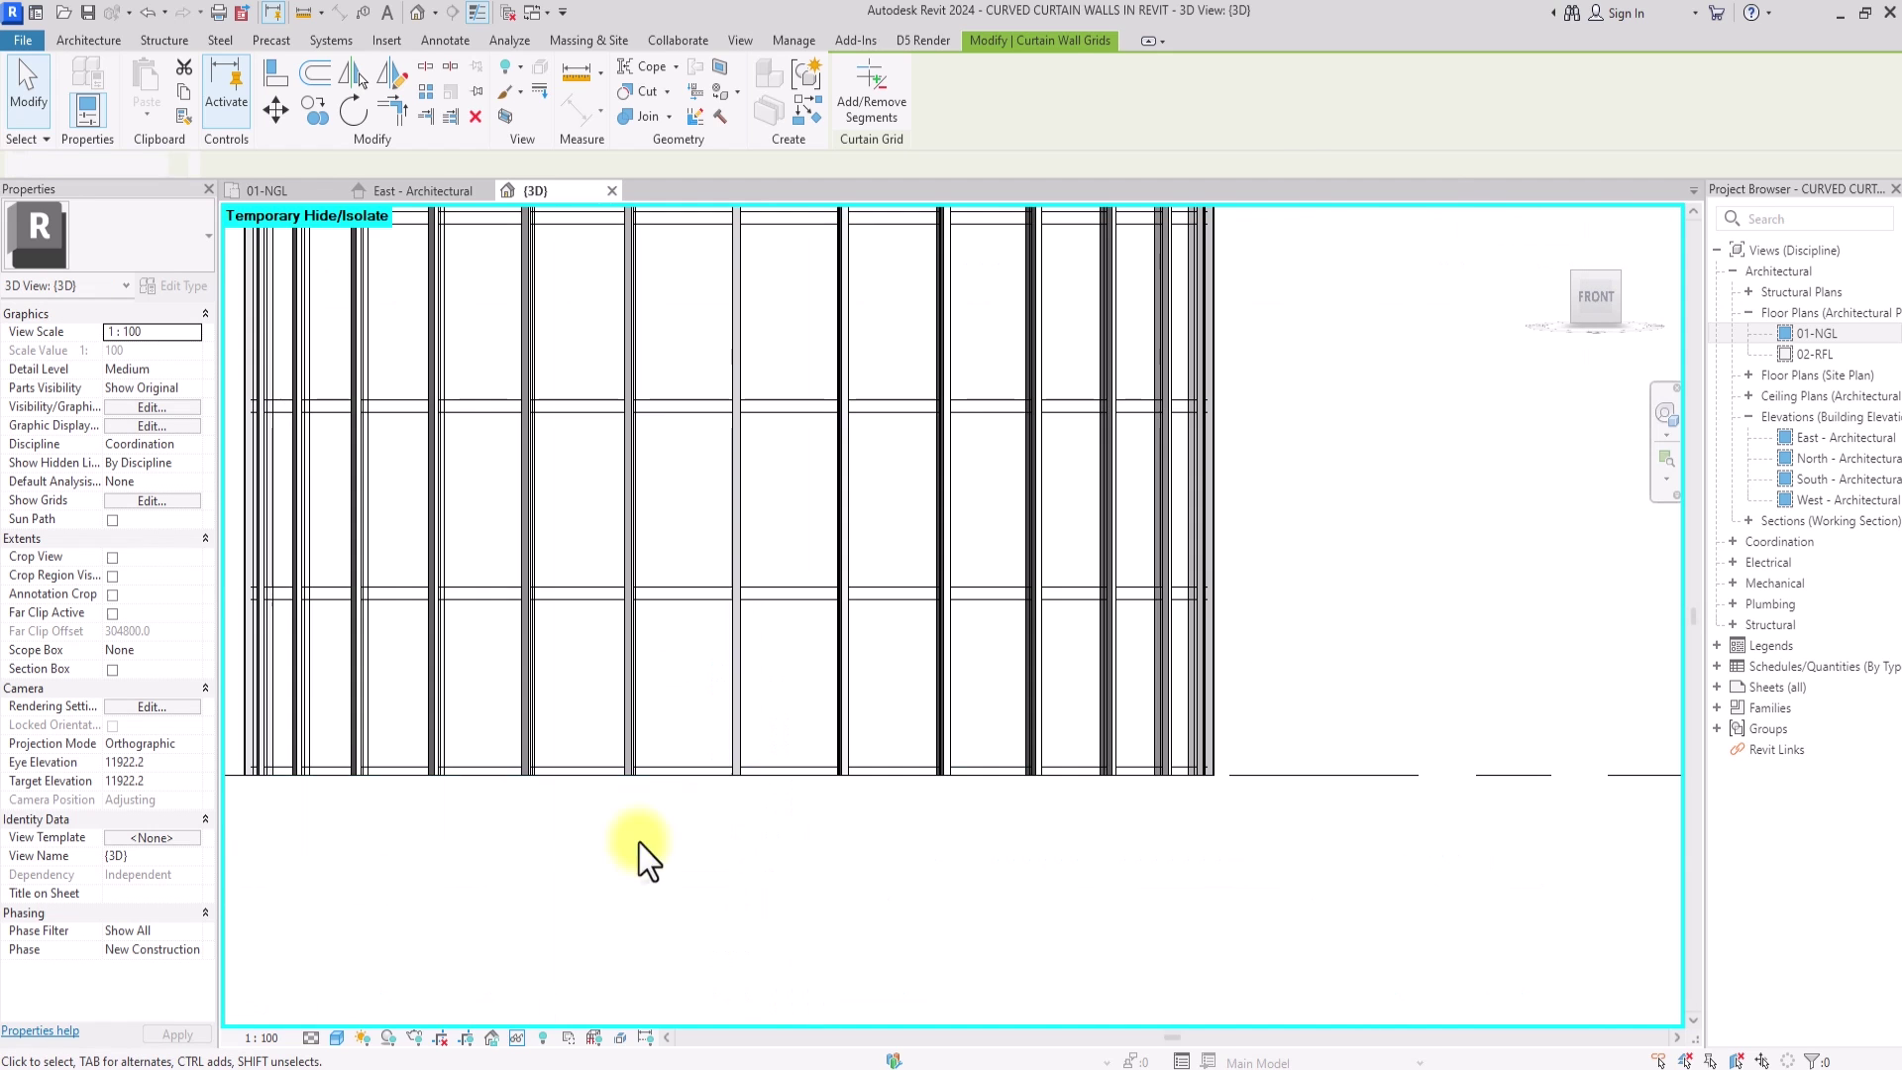
scroll(682, 590, up, 3)
click(682, 590)
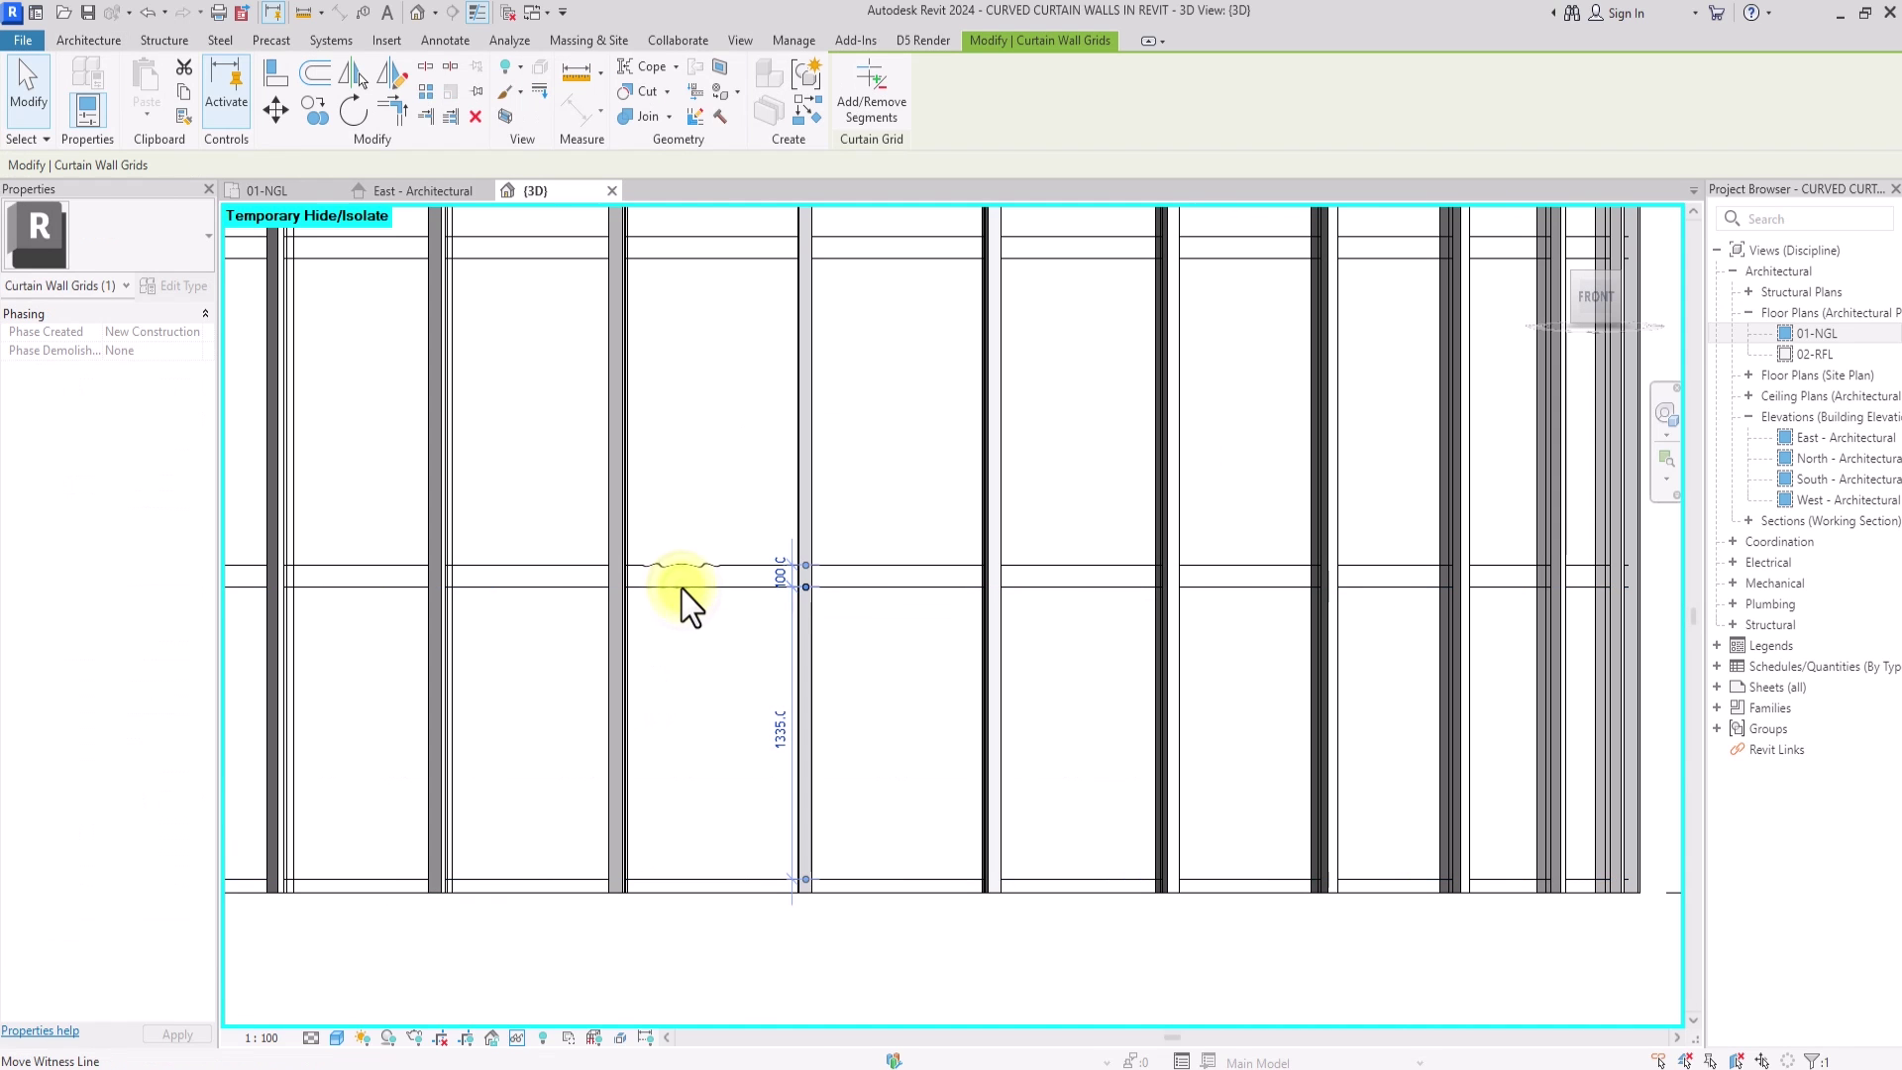
click(780, 582)
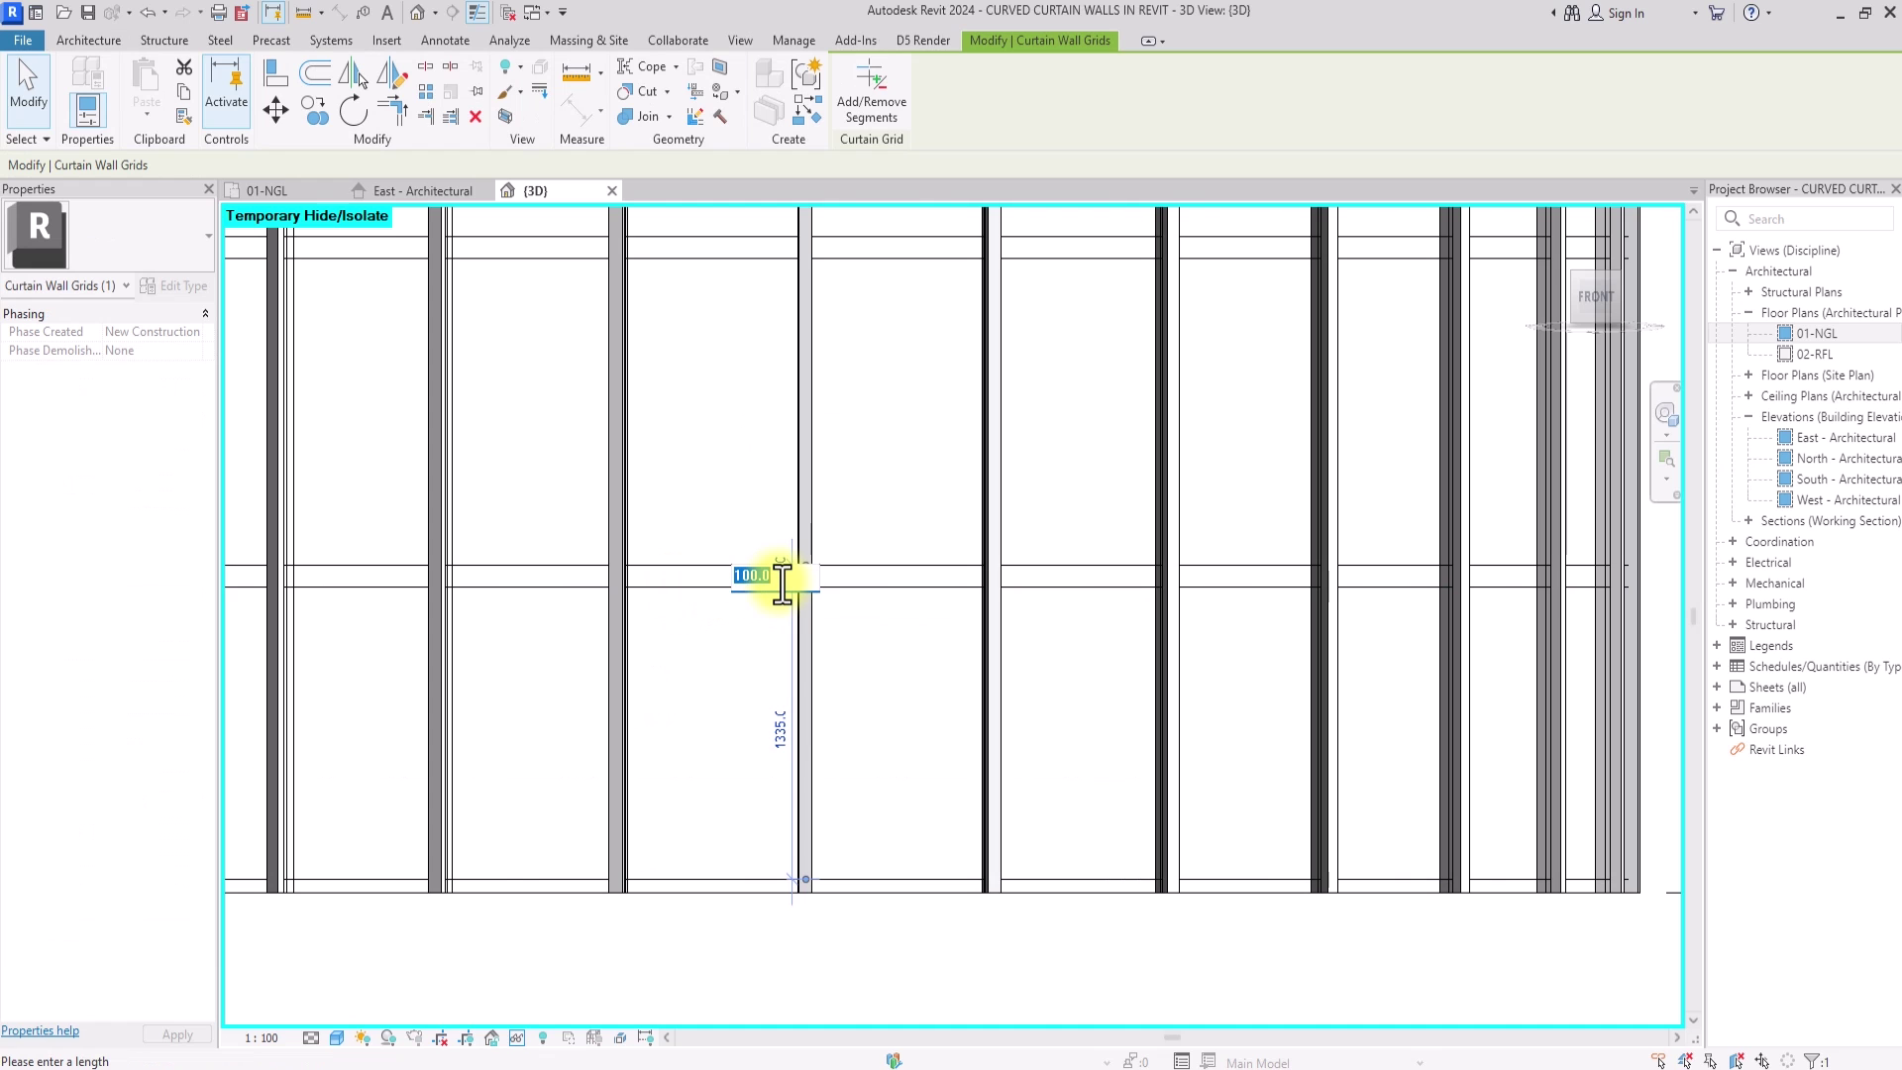
text(65)
key(Return)
- Set the spacing of the middle pair of closely spaced horizontal grid lines to 65 mm
middle_drag(681, 330, 613, 855)
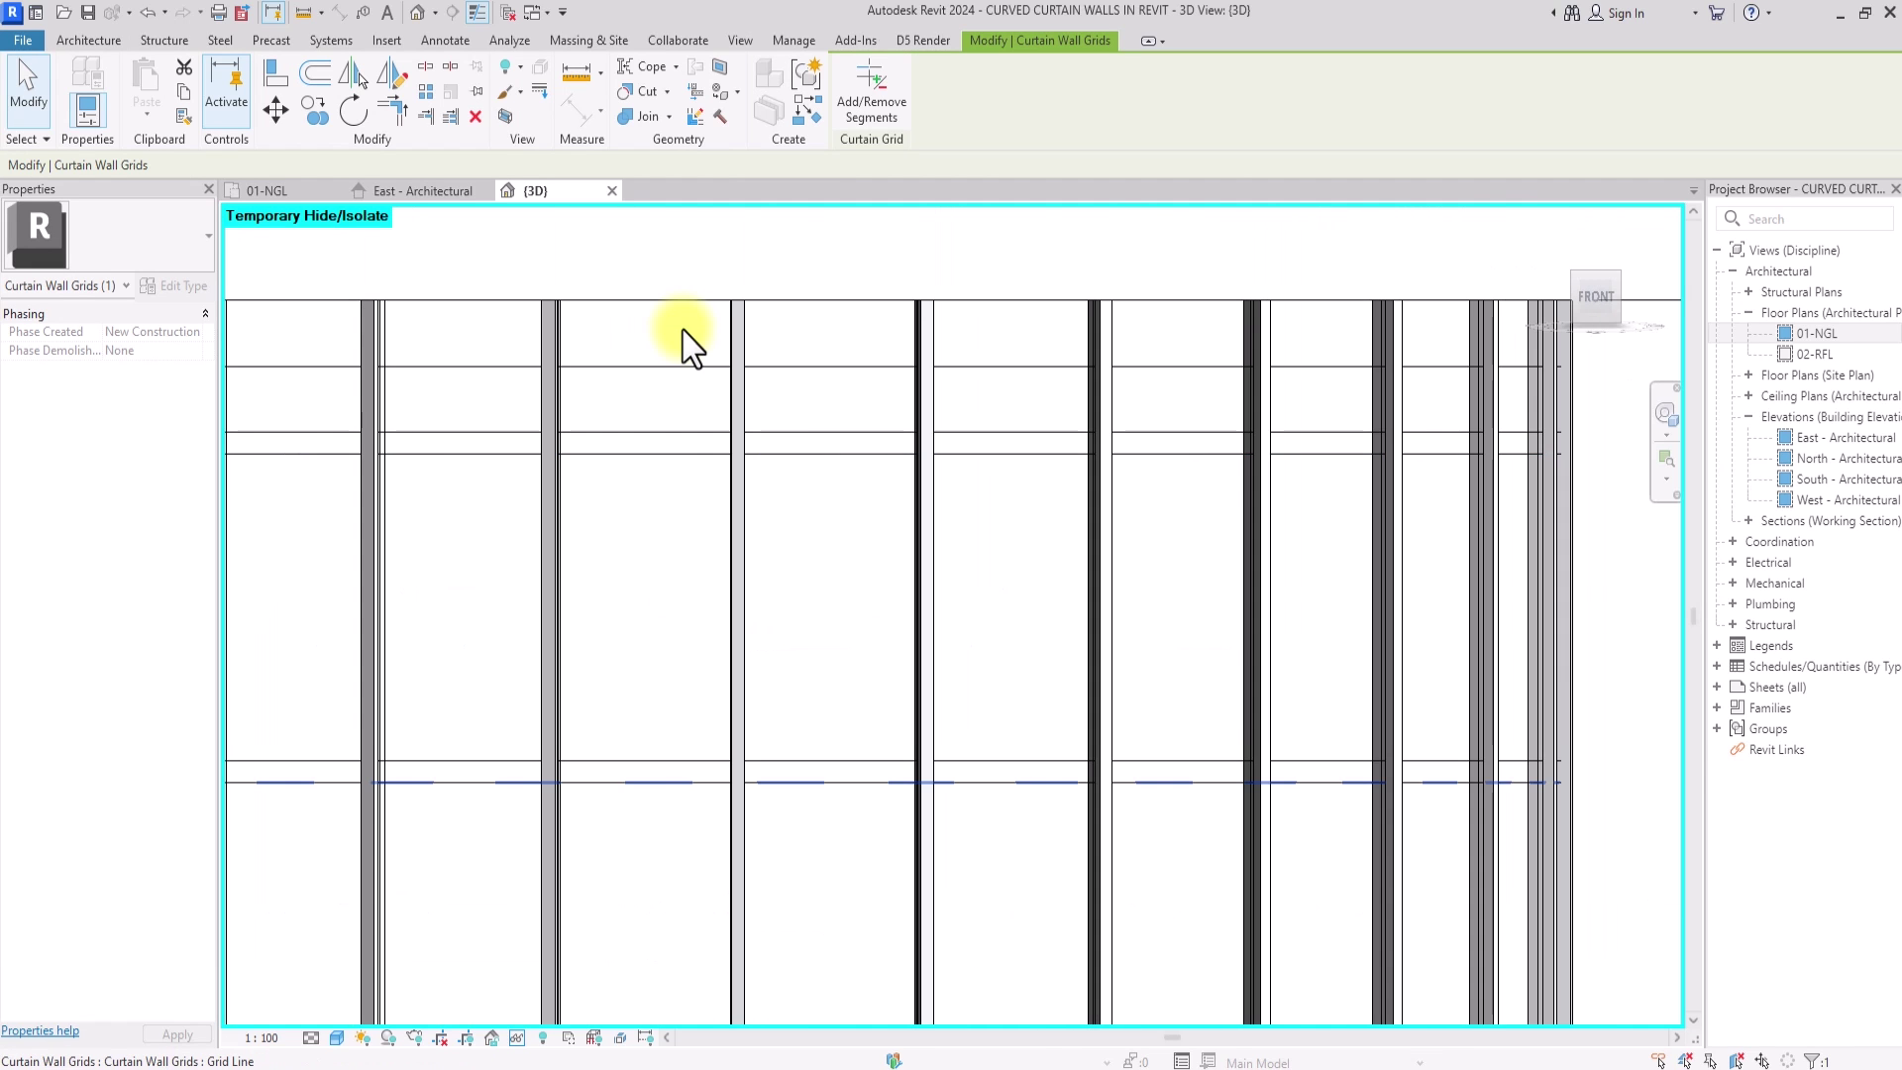
scroll(694, 776, up, 2)
click(706, 773)
text(65)
key(Return)
- Set the spacing of the upper pair of closely spaced horizontal grid lines to 65 mm
middle_drag(604, 233, 679, 645)
click(703, 761)
click(782, 749)
text(65)
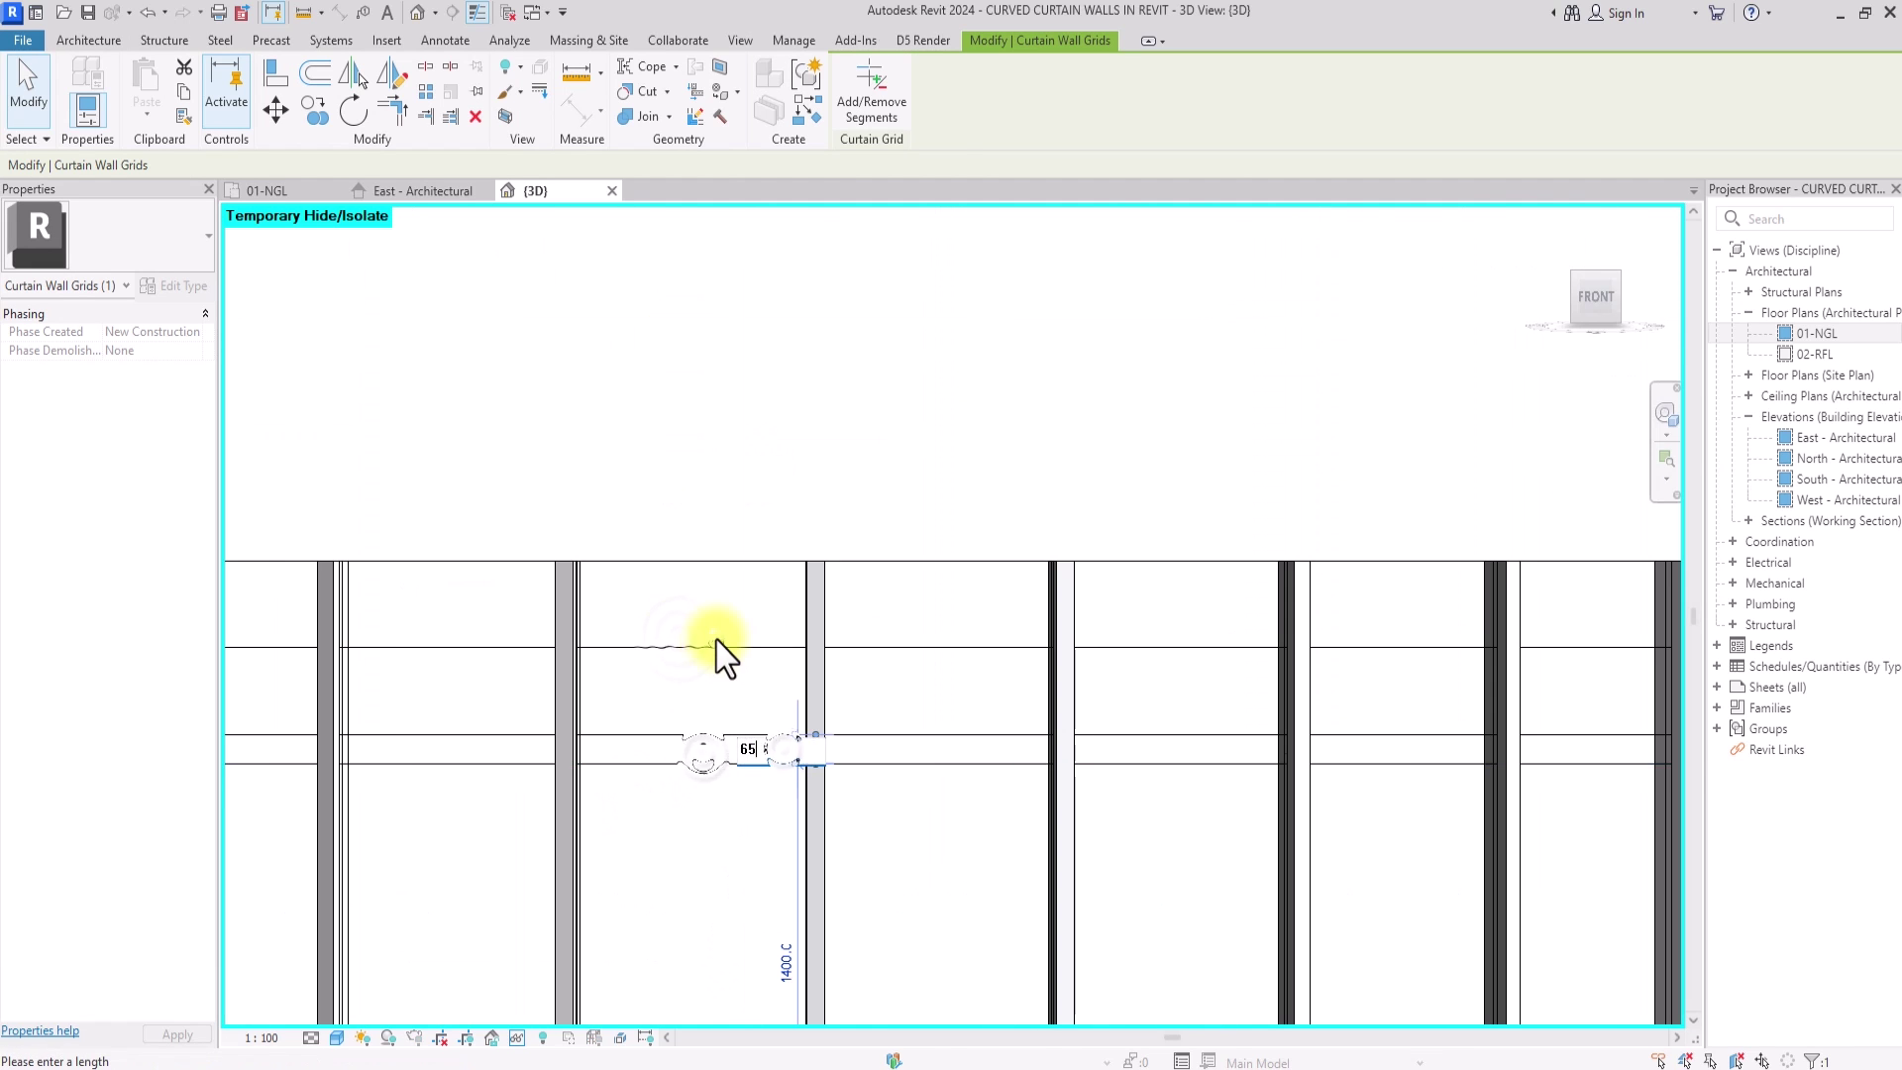
key(Return)
- Set the highest horizontal grid line of the curved wall to 65 mm below the wall's top edge
click(716, 646)
click(781, 606)
text(65)
key(Return)
scroll(849, 451, down, 7)
click(818, 782)
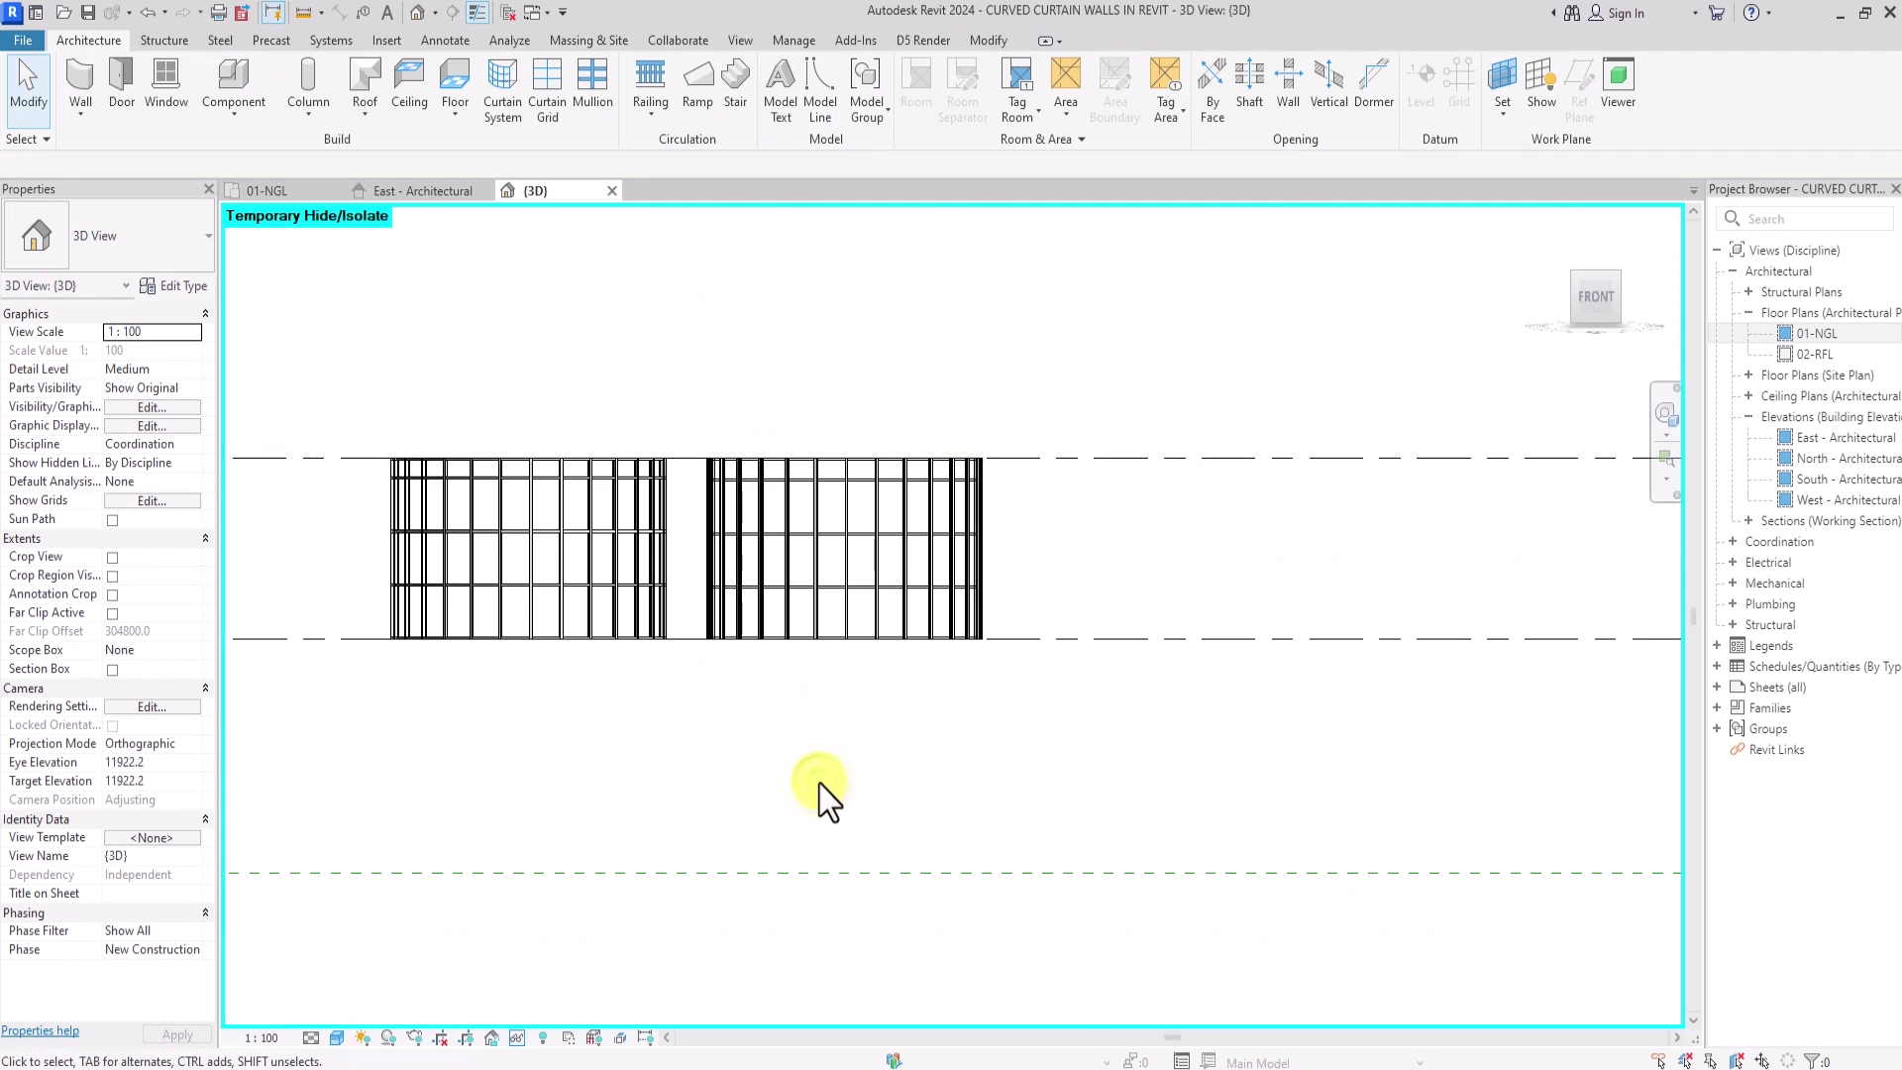
- Unpin all panels along the lower intermediate 65 mm band of the curved wall and change their type to 01-MULLION
drag(1594, 315, 1524, 372)
scroll(806, 622, up, 3)
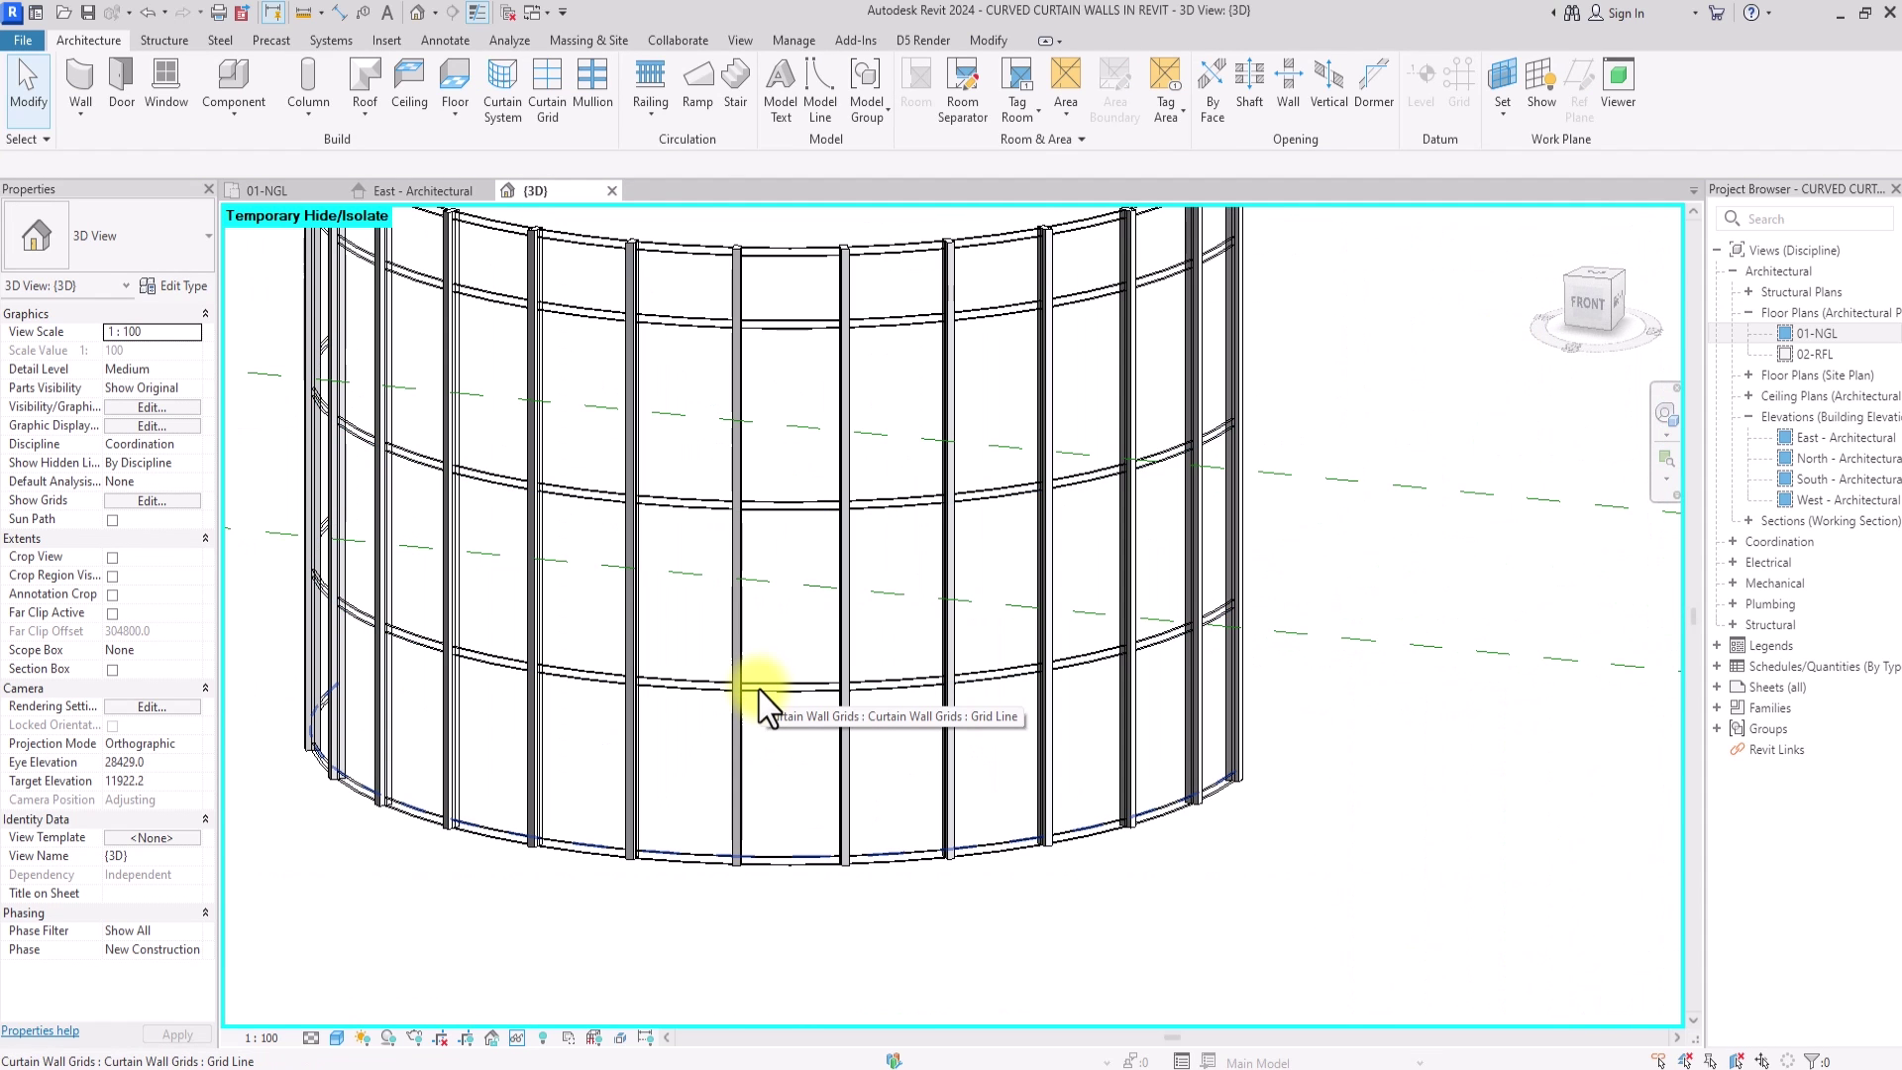
scroll(763, 699, up, 3)
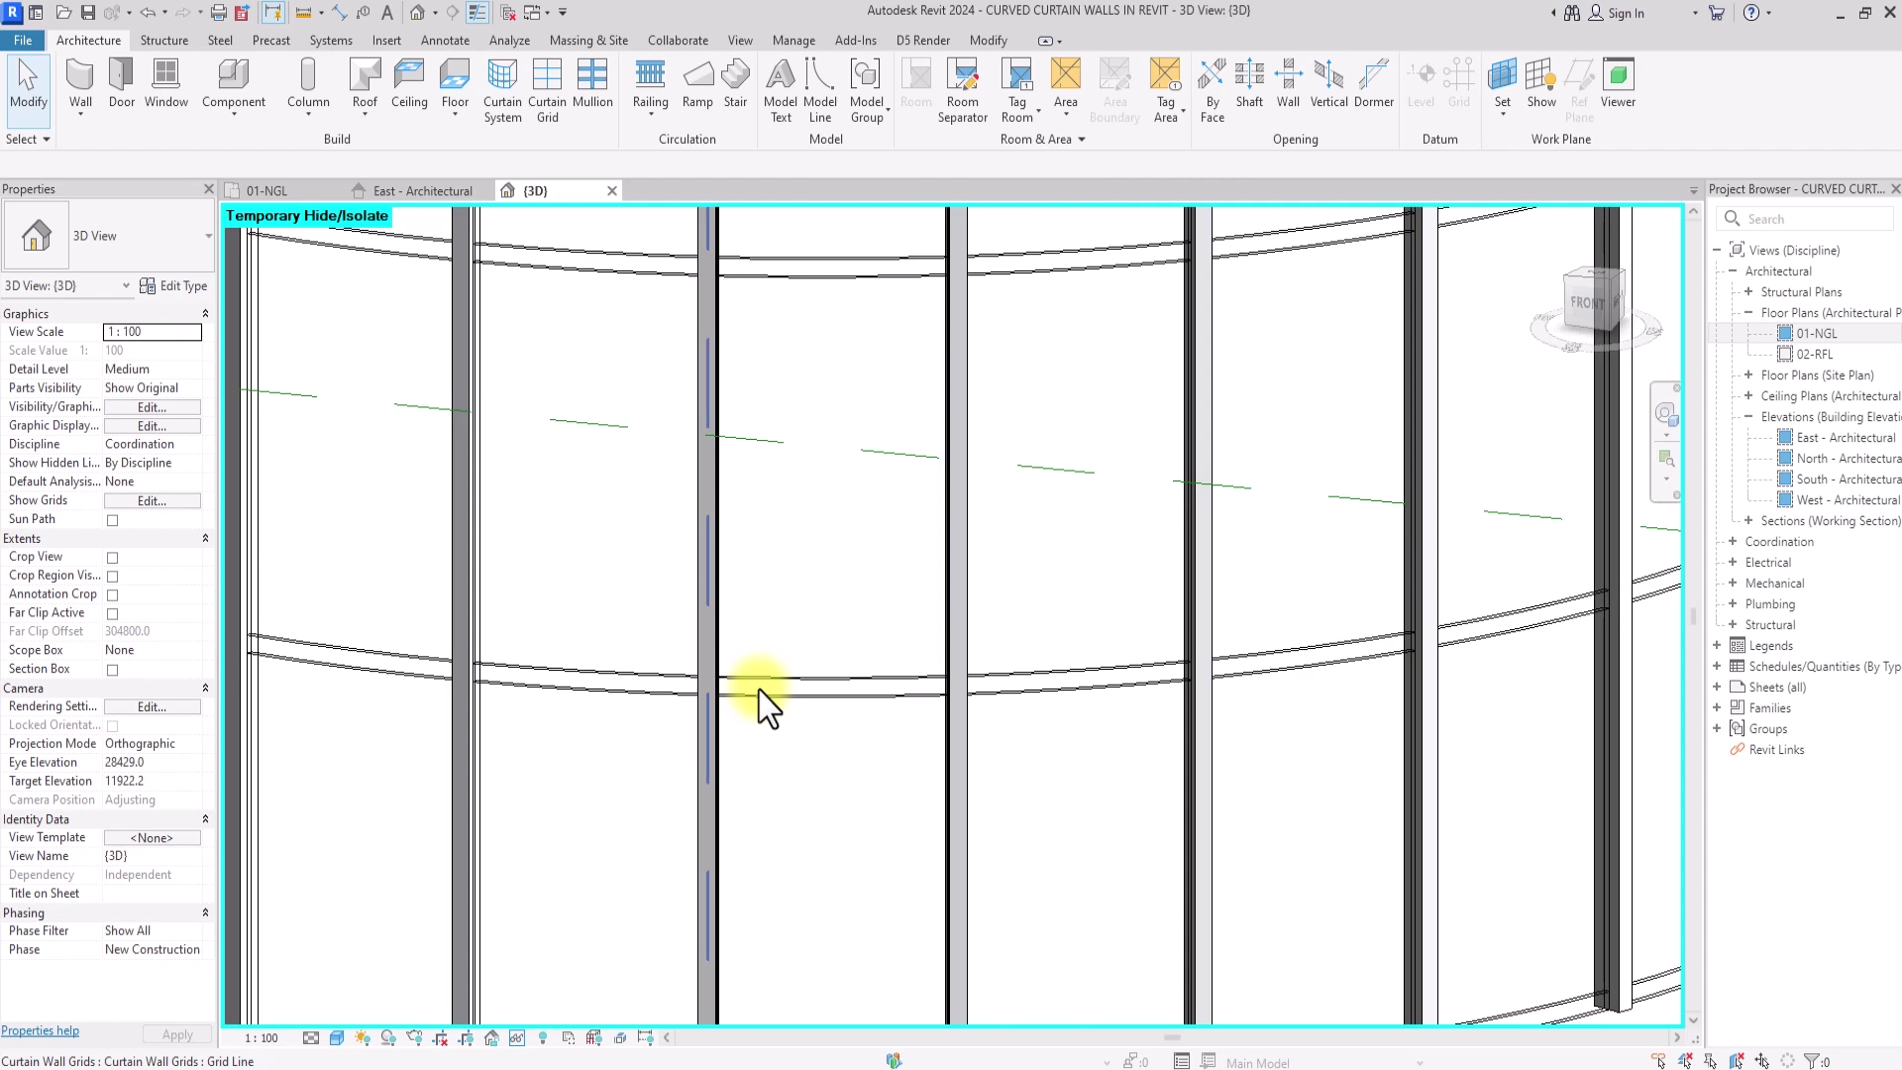
scroll(763, 701, up, 2)
click(759, 704)
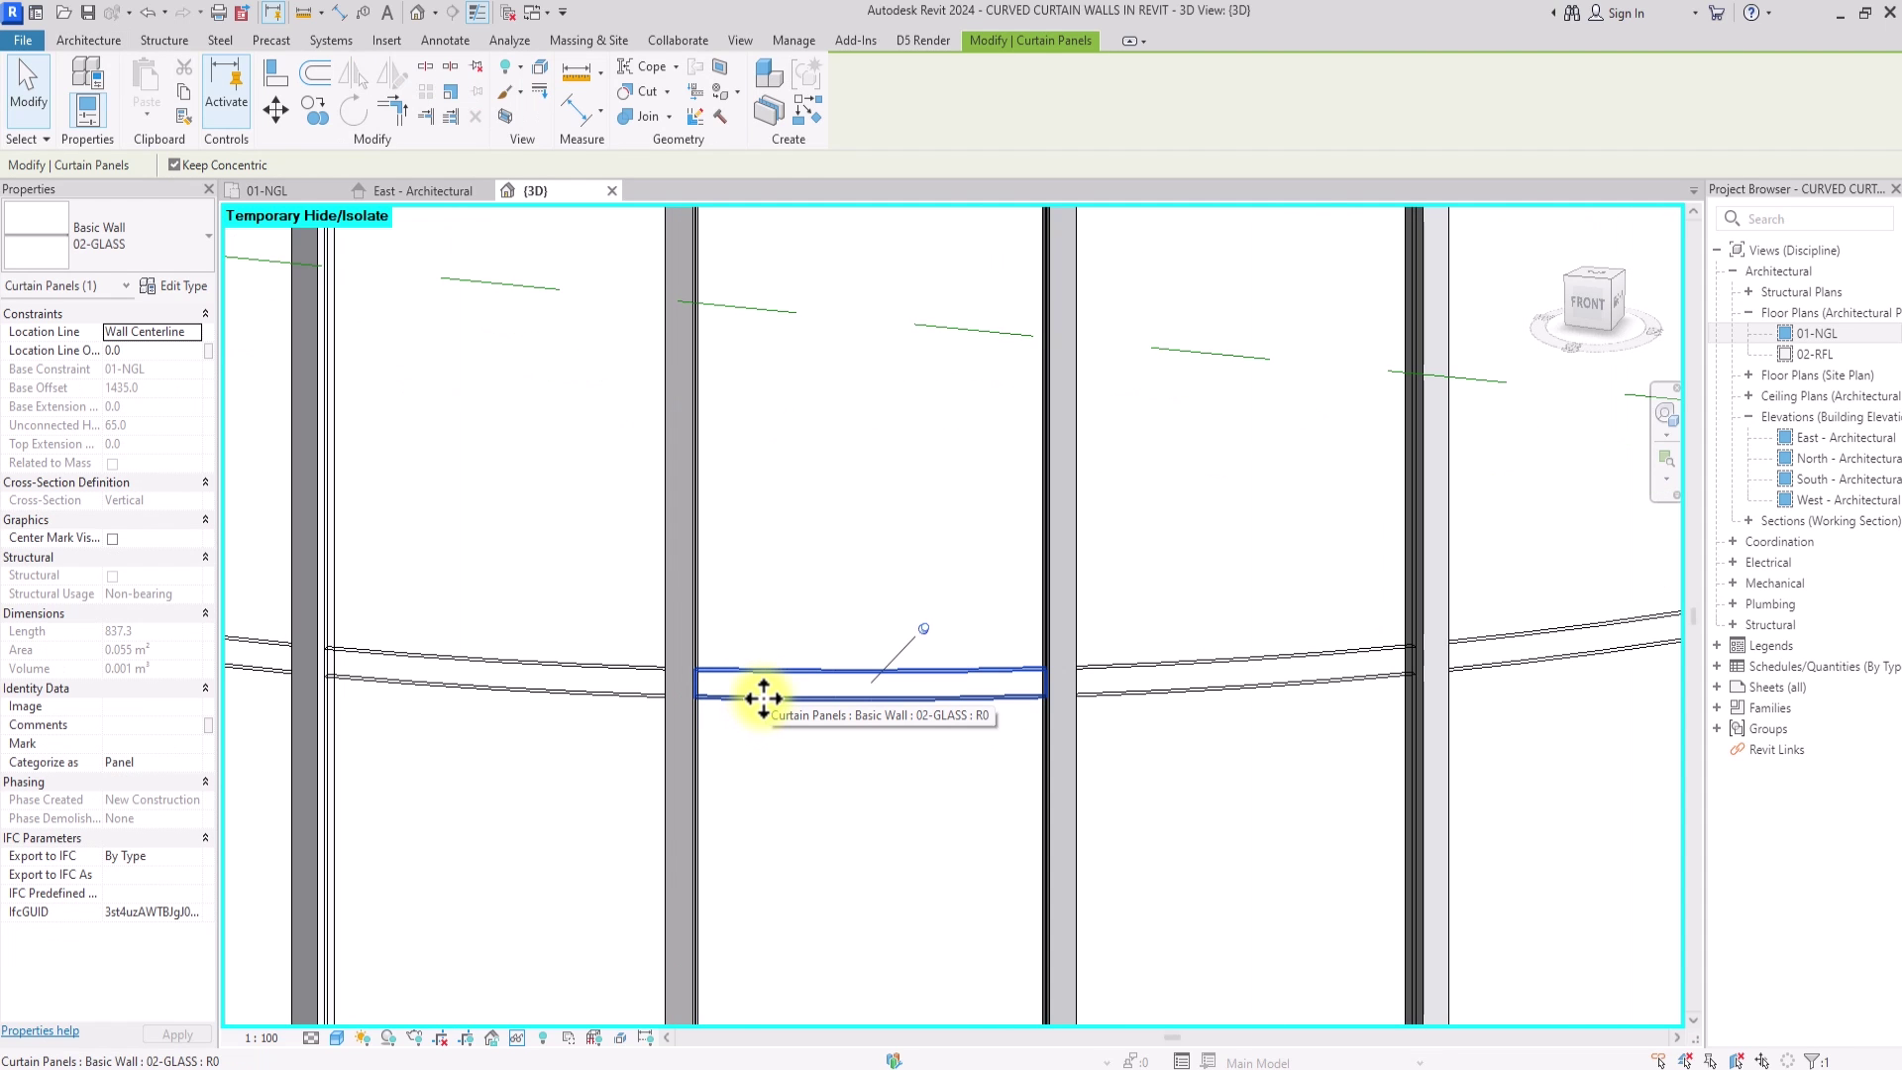
right_click(763, 699)
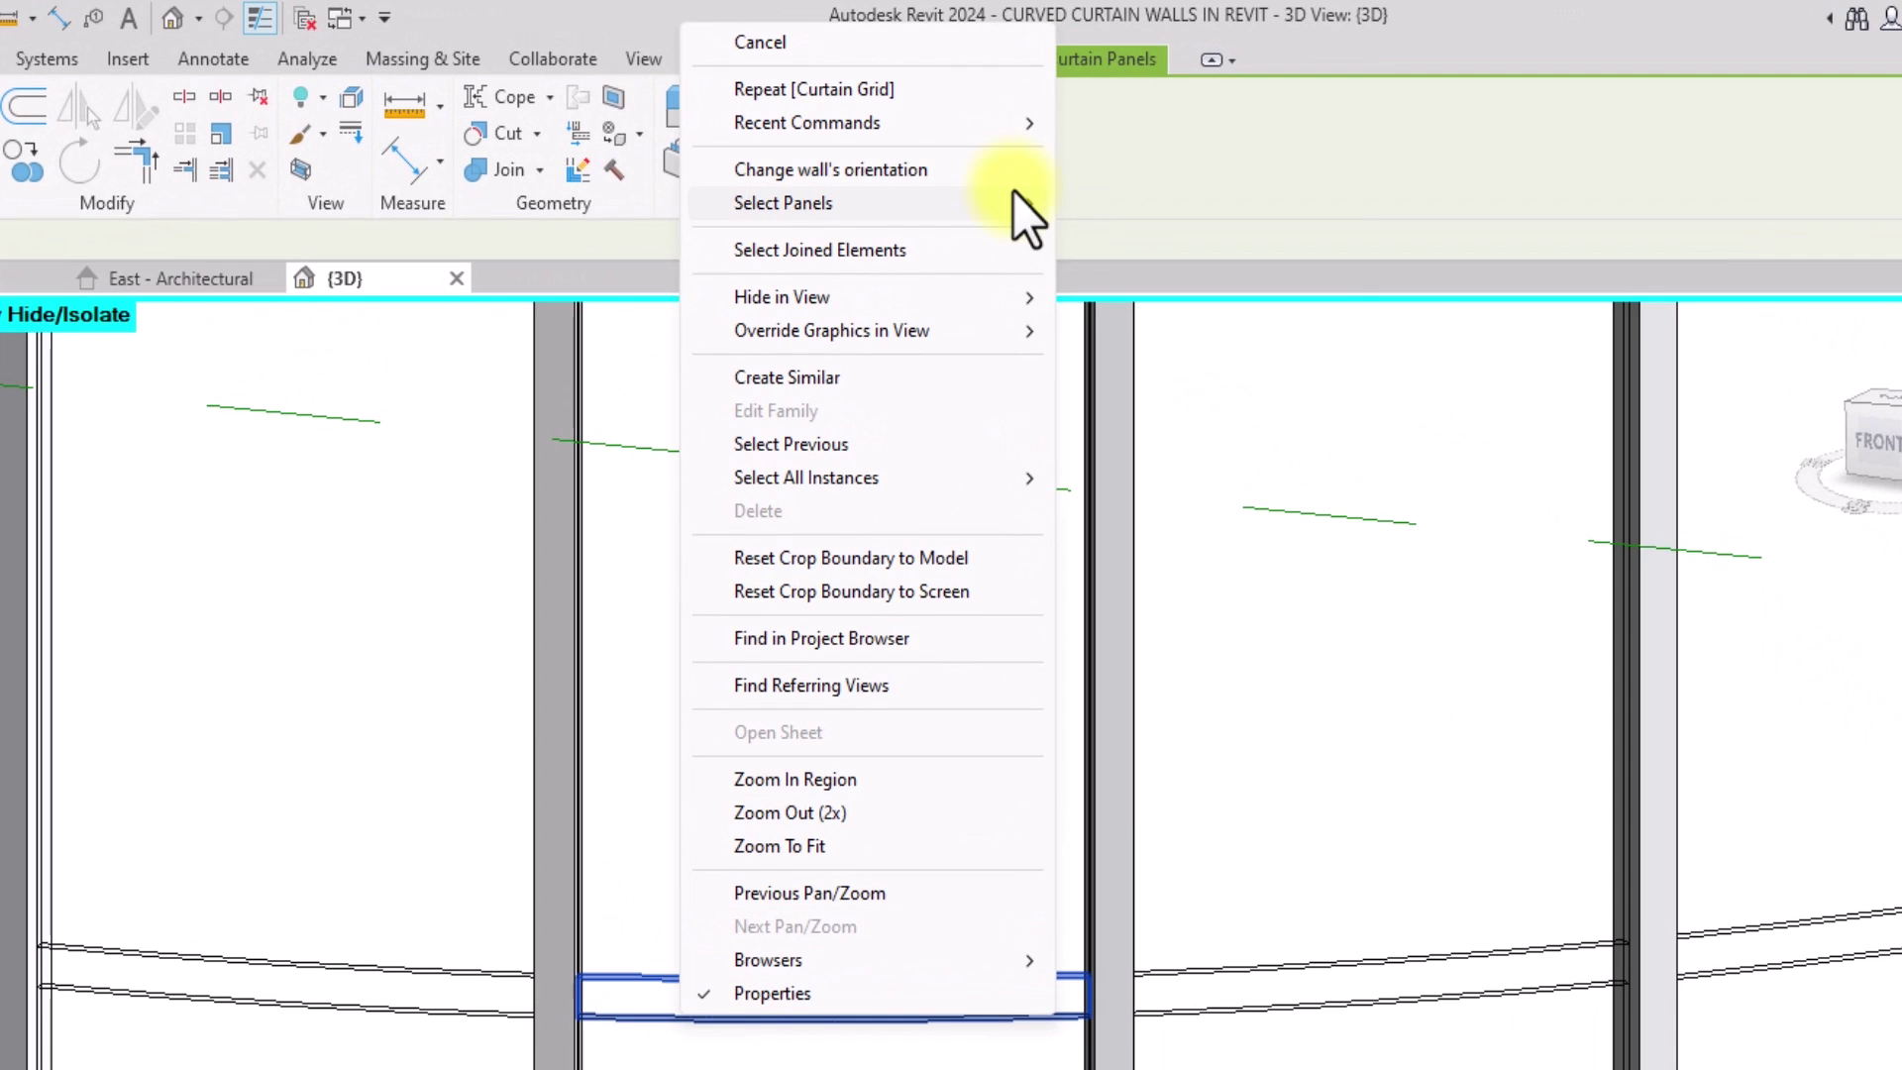
mouse_move(1013, 192)
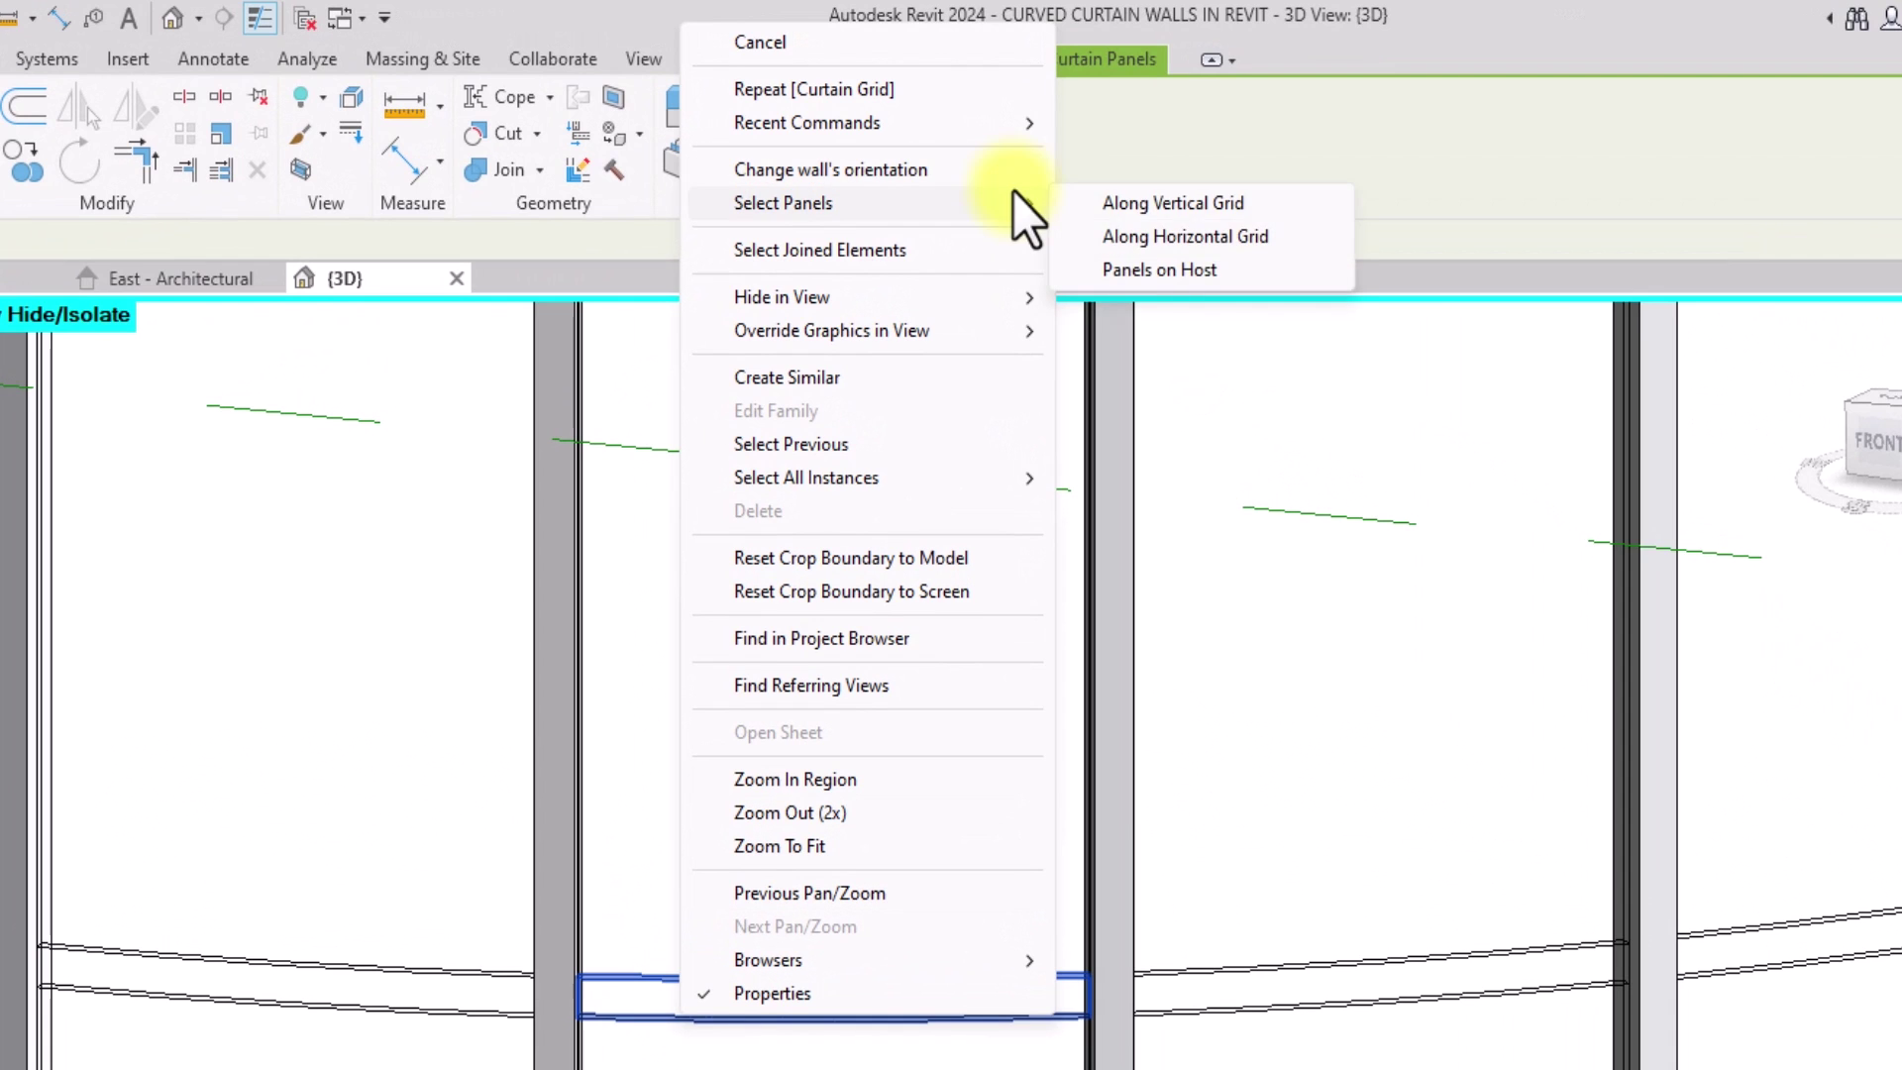
click(1151, 239)
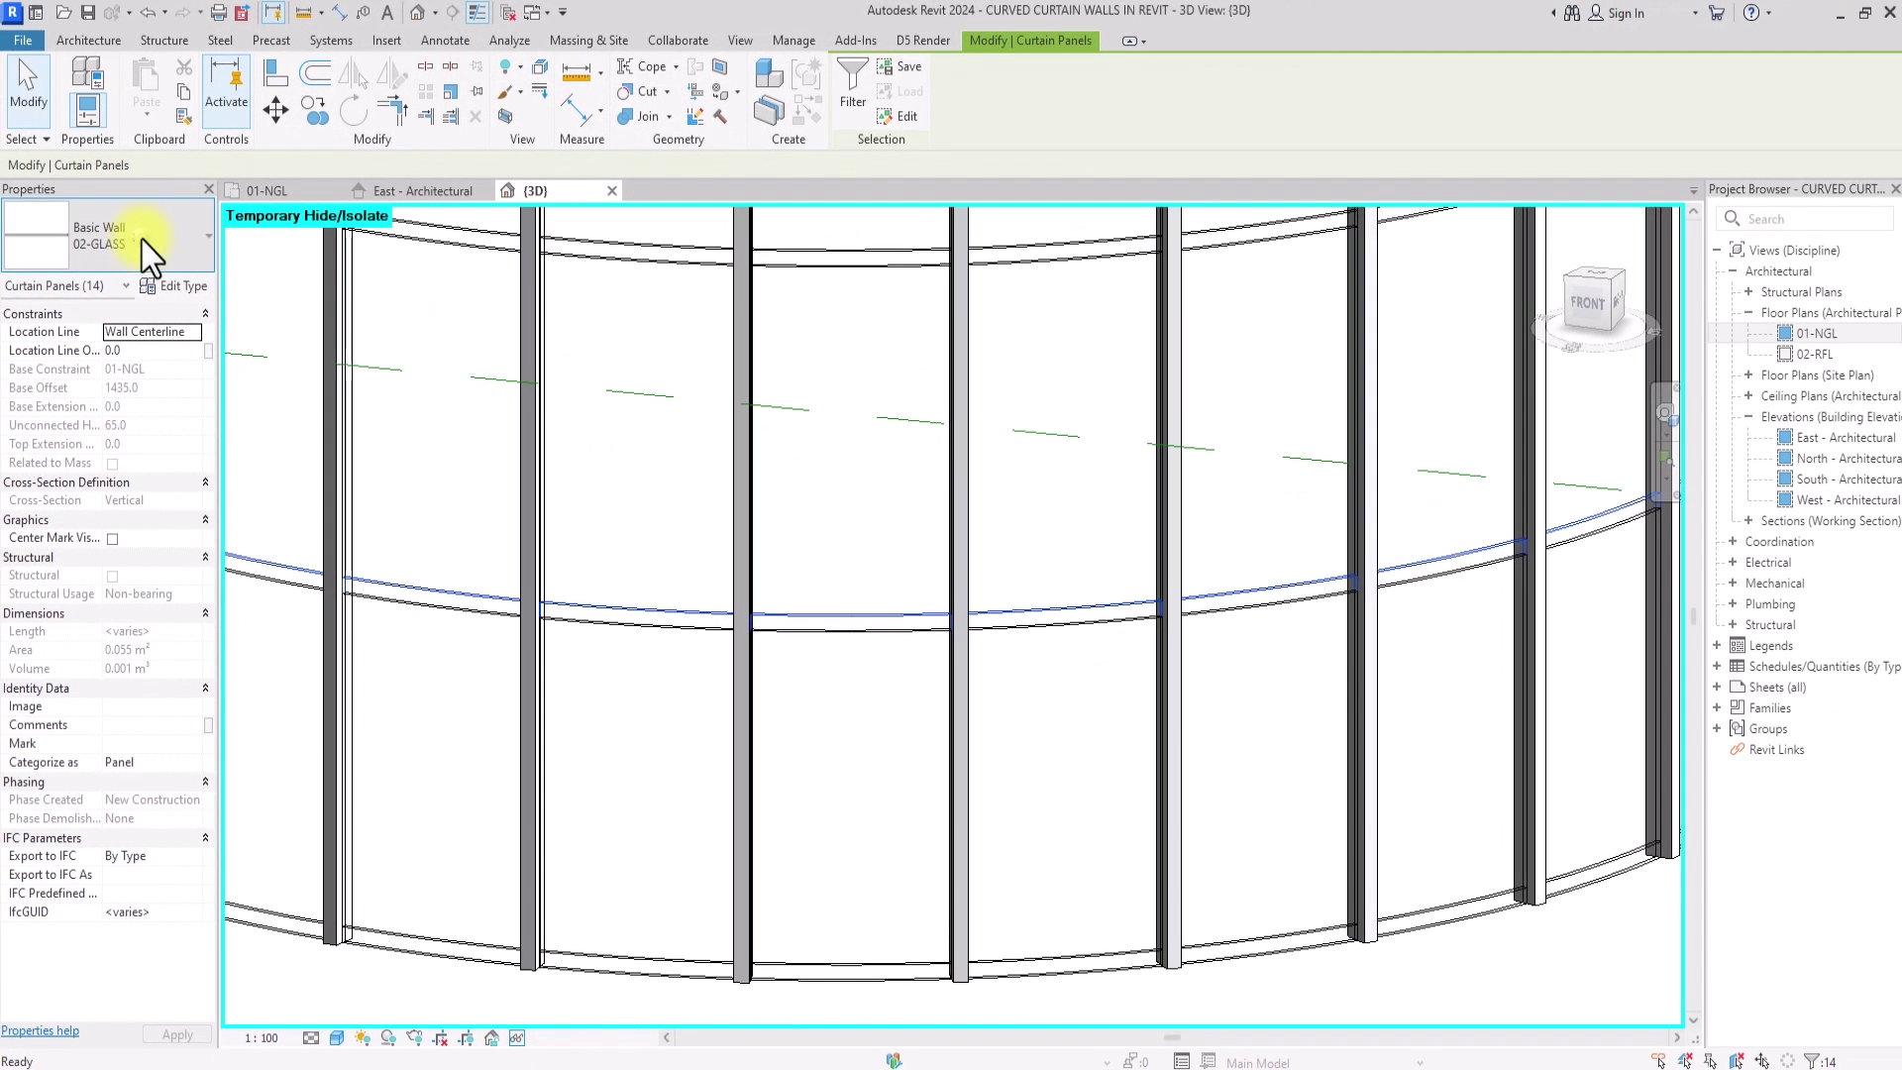
click(111, 249)
scroll(141, 240, up, 2)
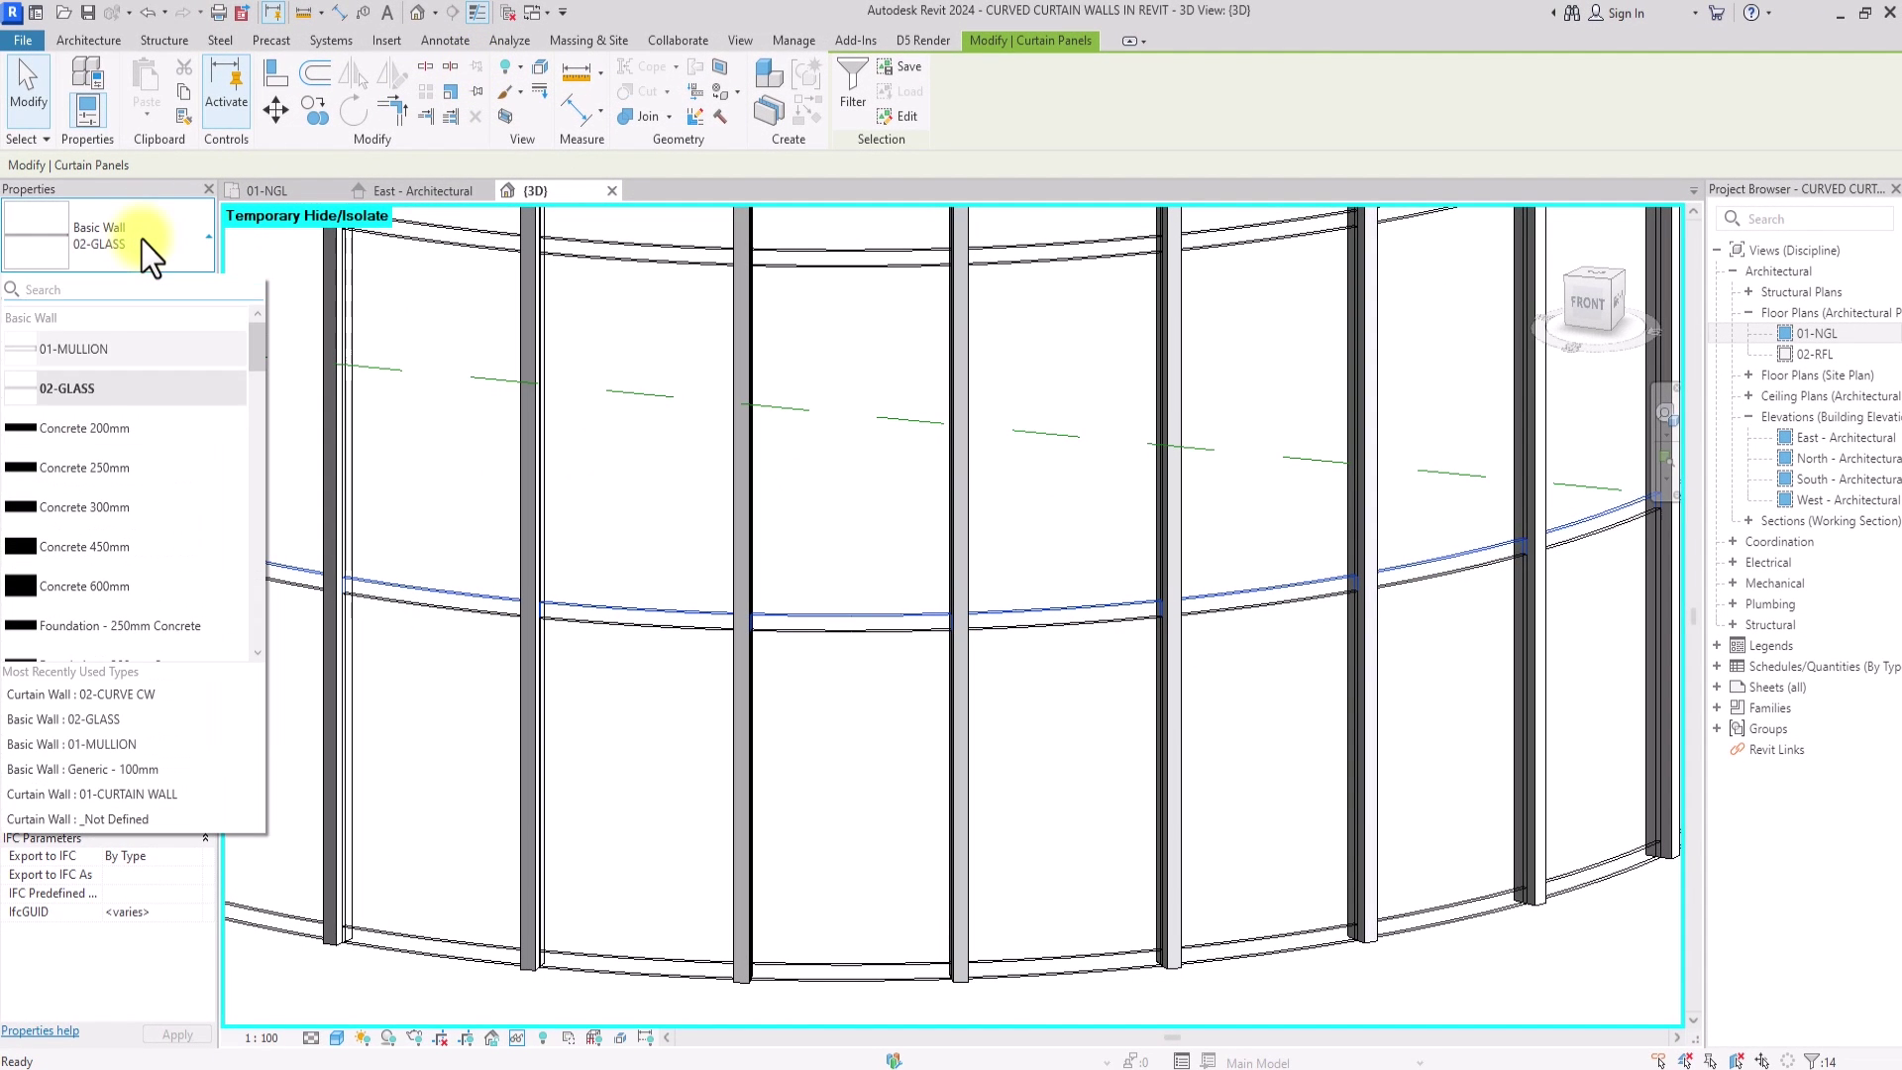
click(87, 355)
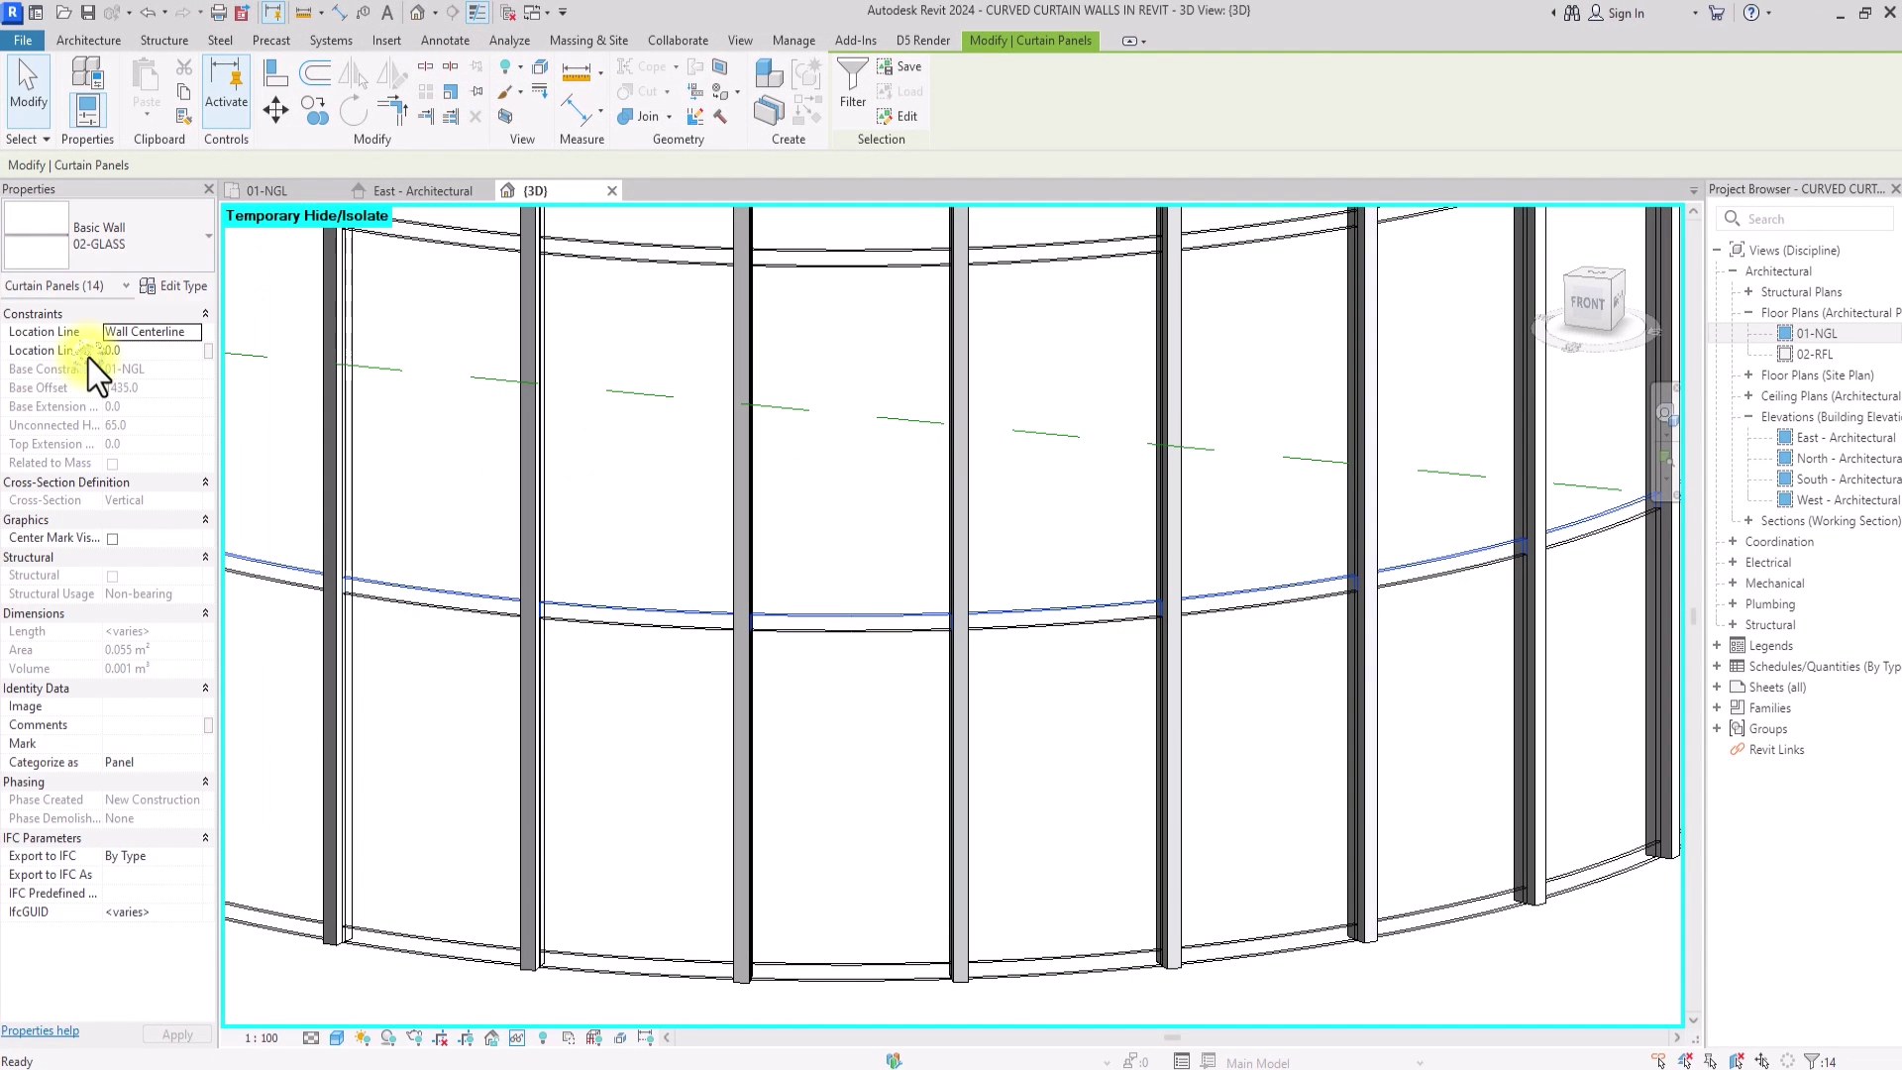
click(573, 907)
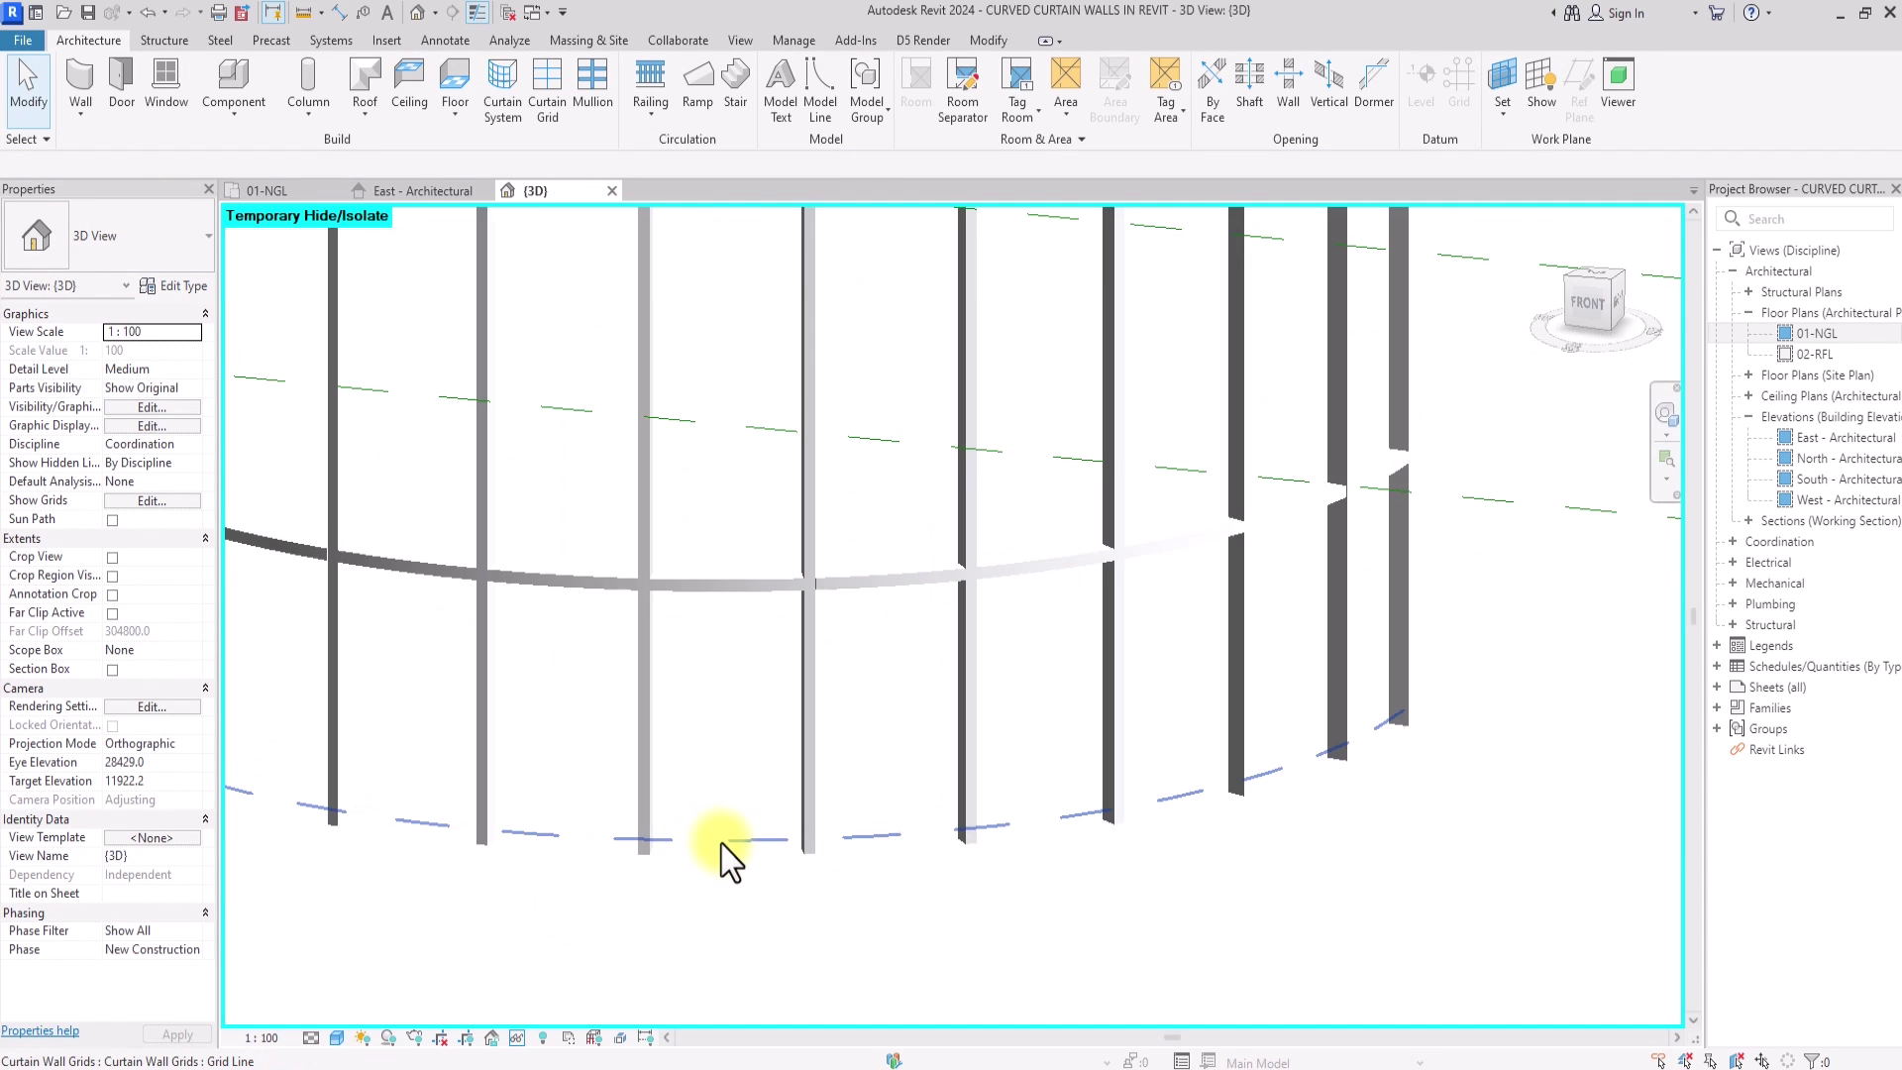
- Unpin the full row of 65 mm panels along the curved wall's base and change their type to 01-MULLION
scroll(721, 844, up, 4)
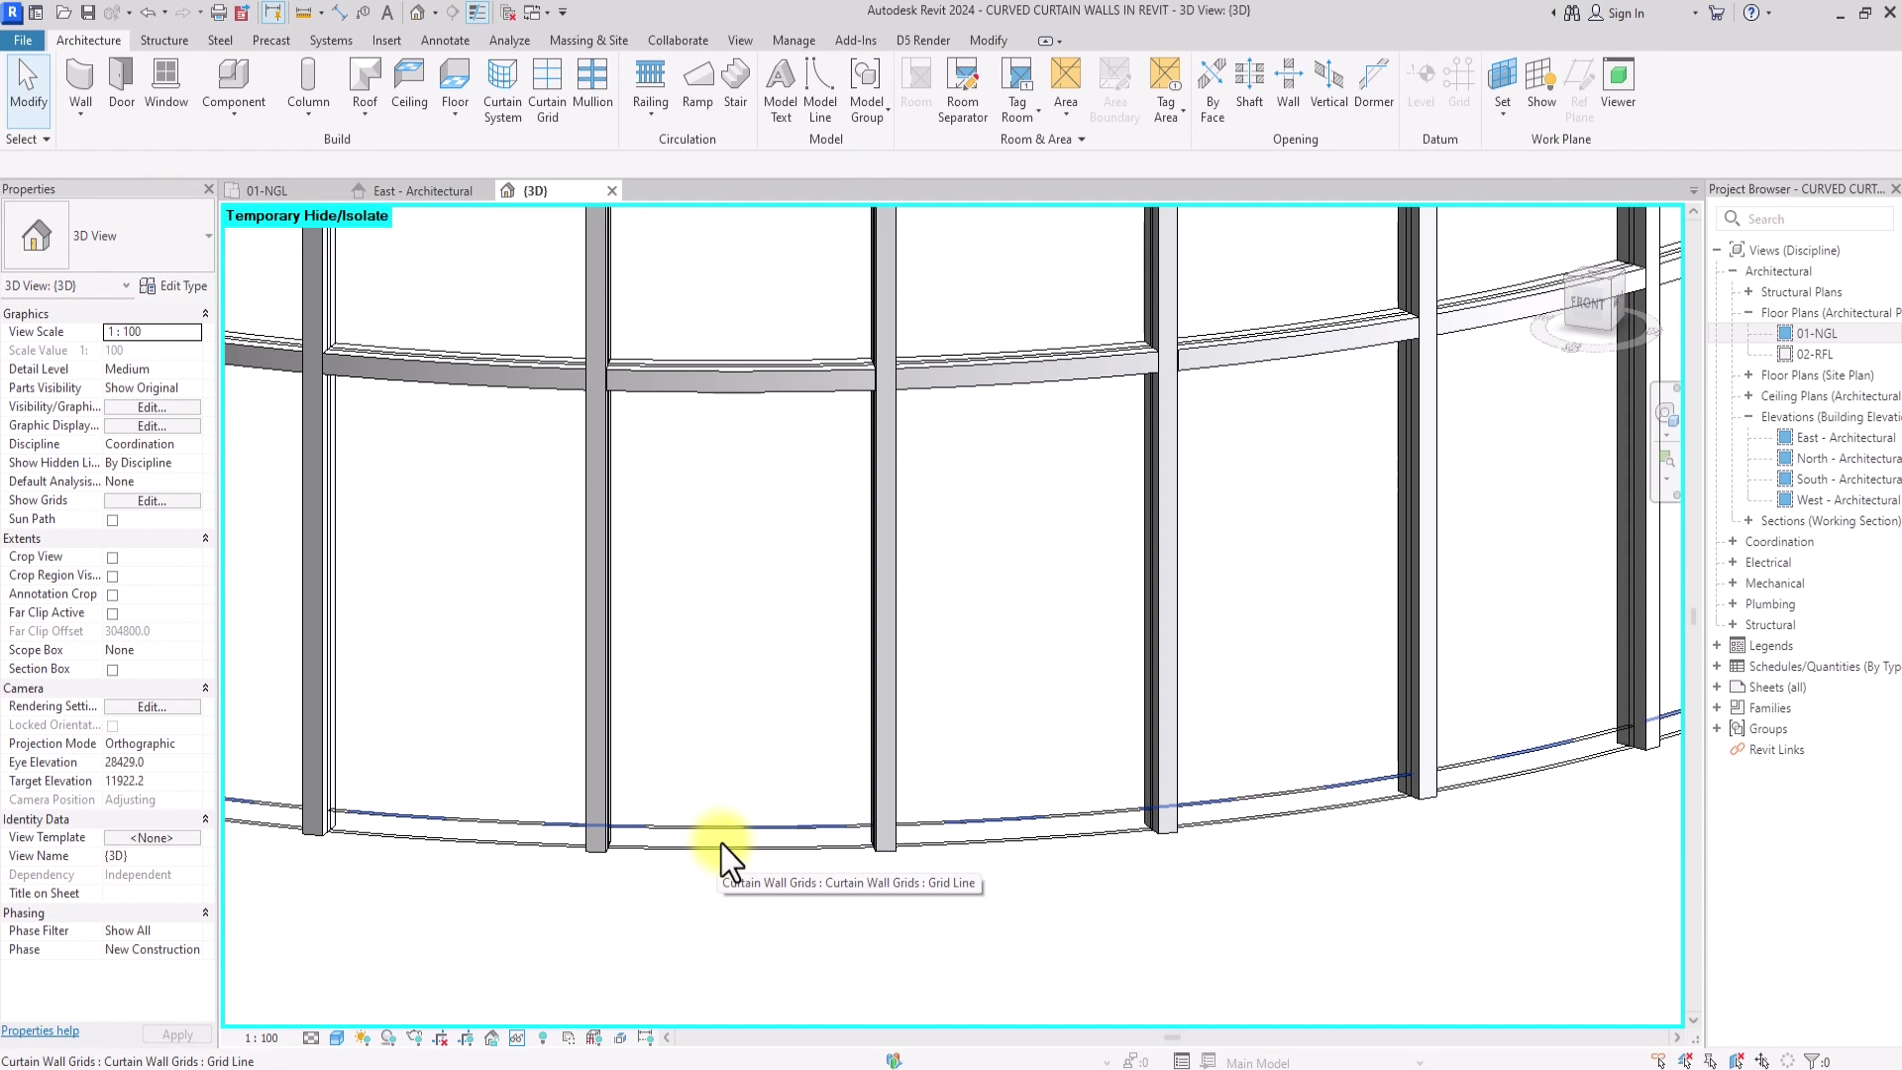
click(722, 844)
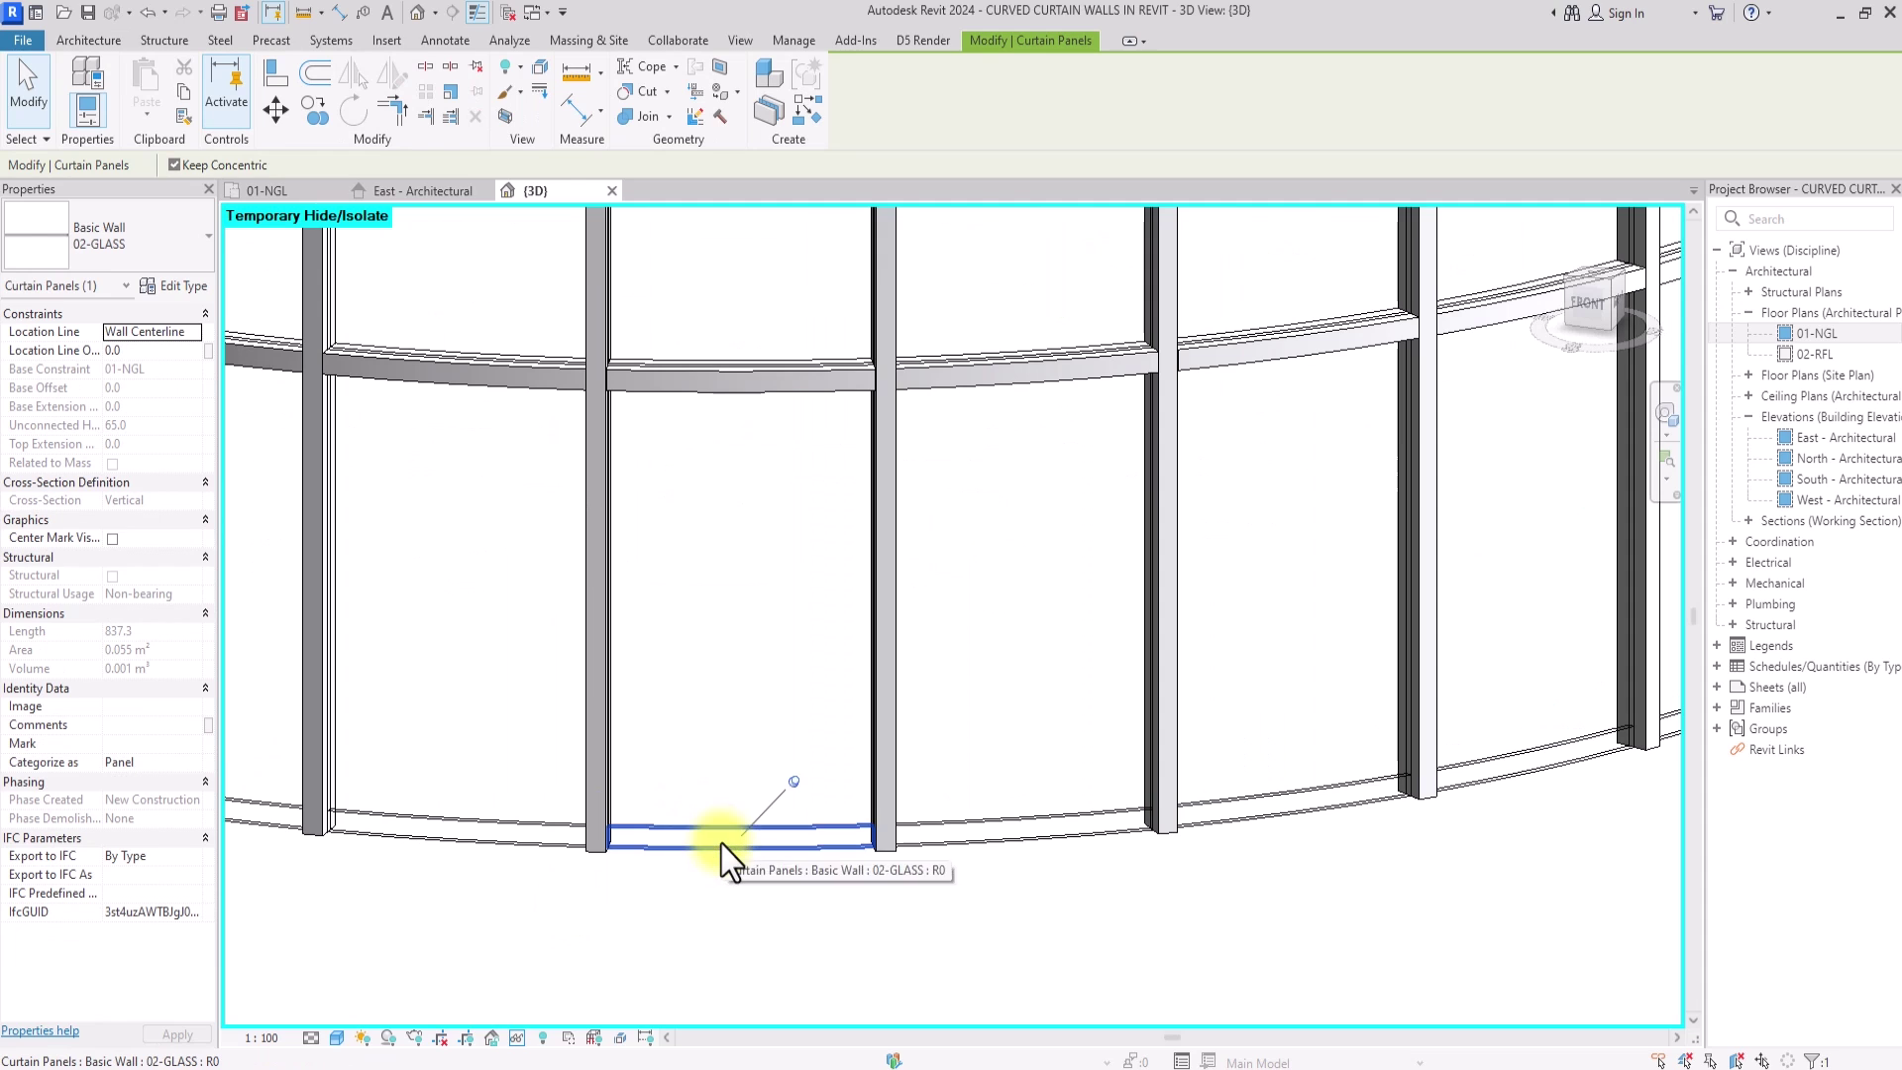
right_click(721, 844)
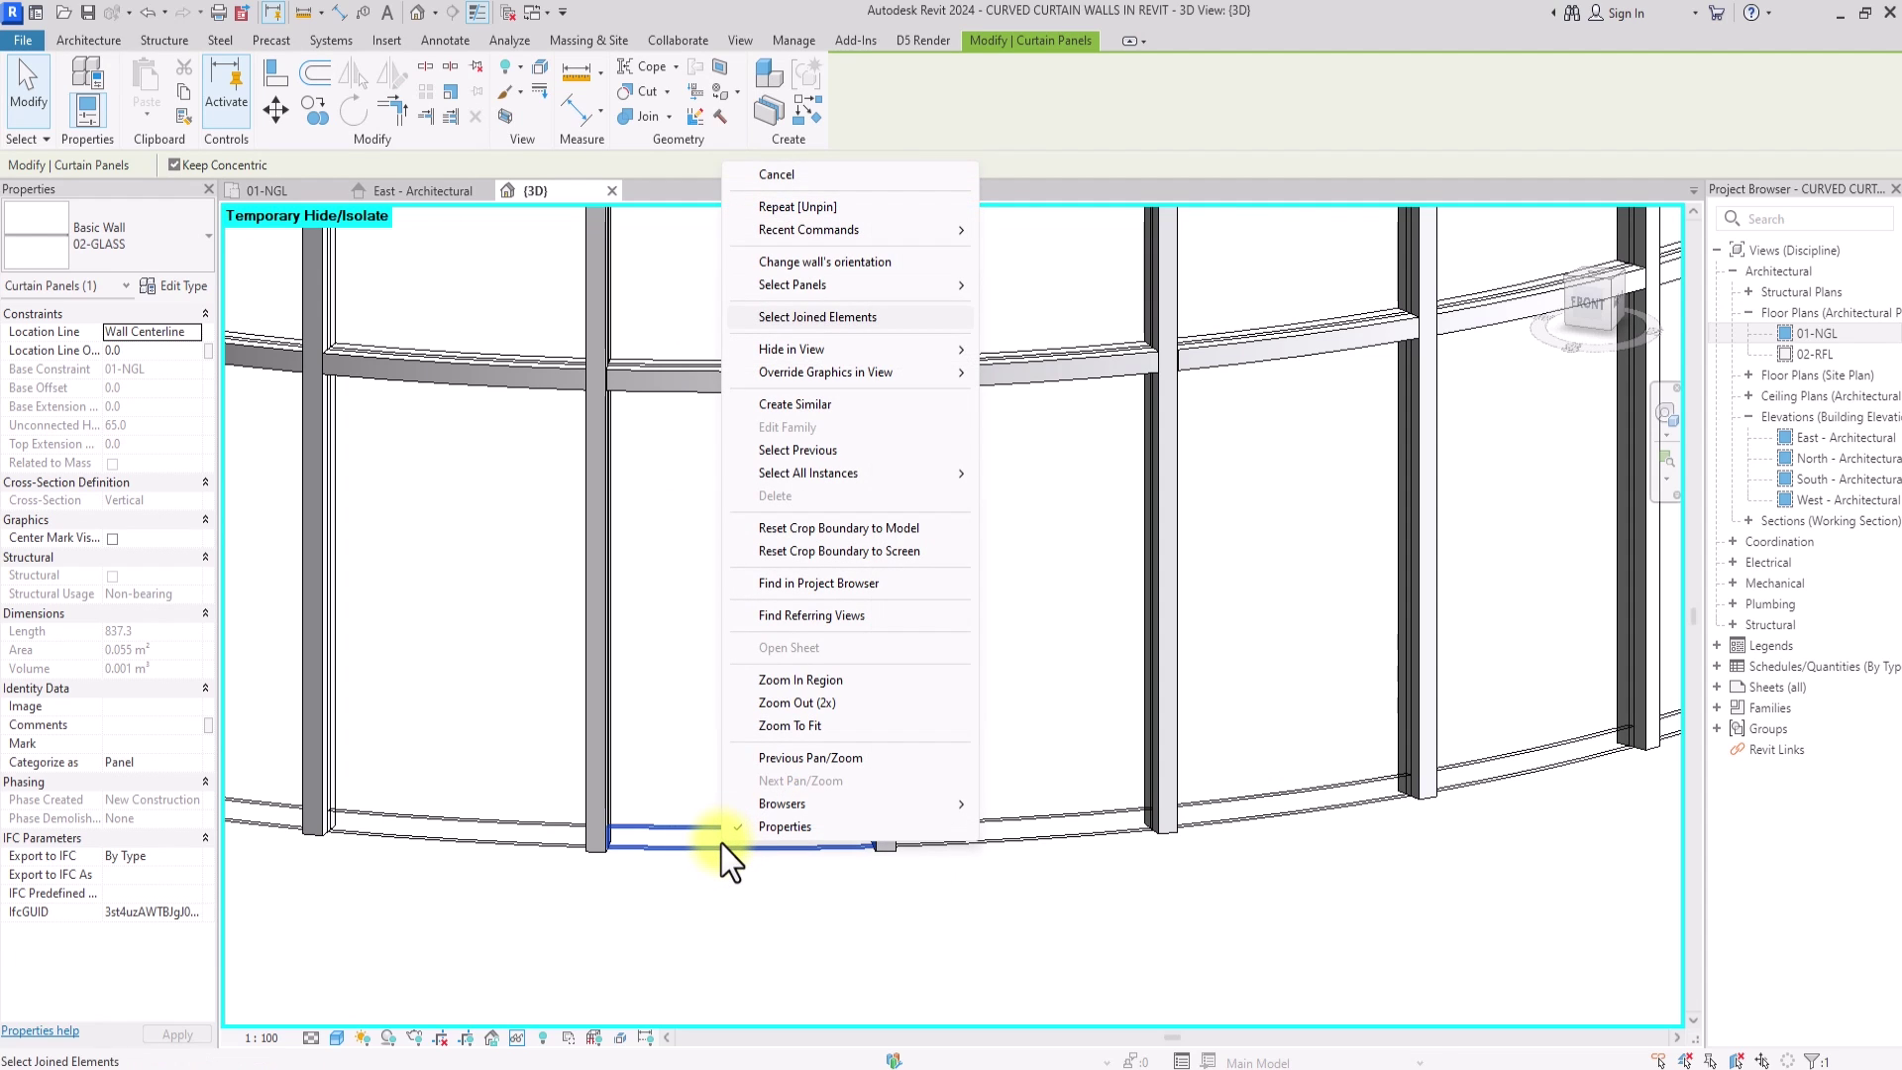
click(1042, 307)
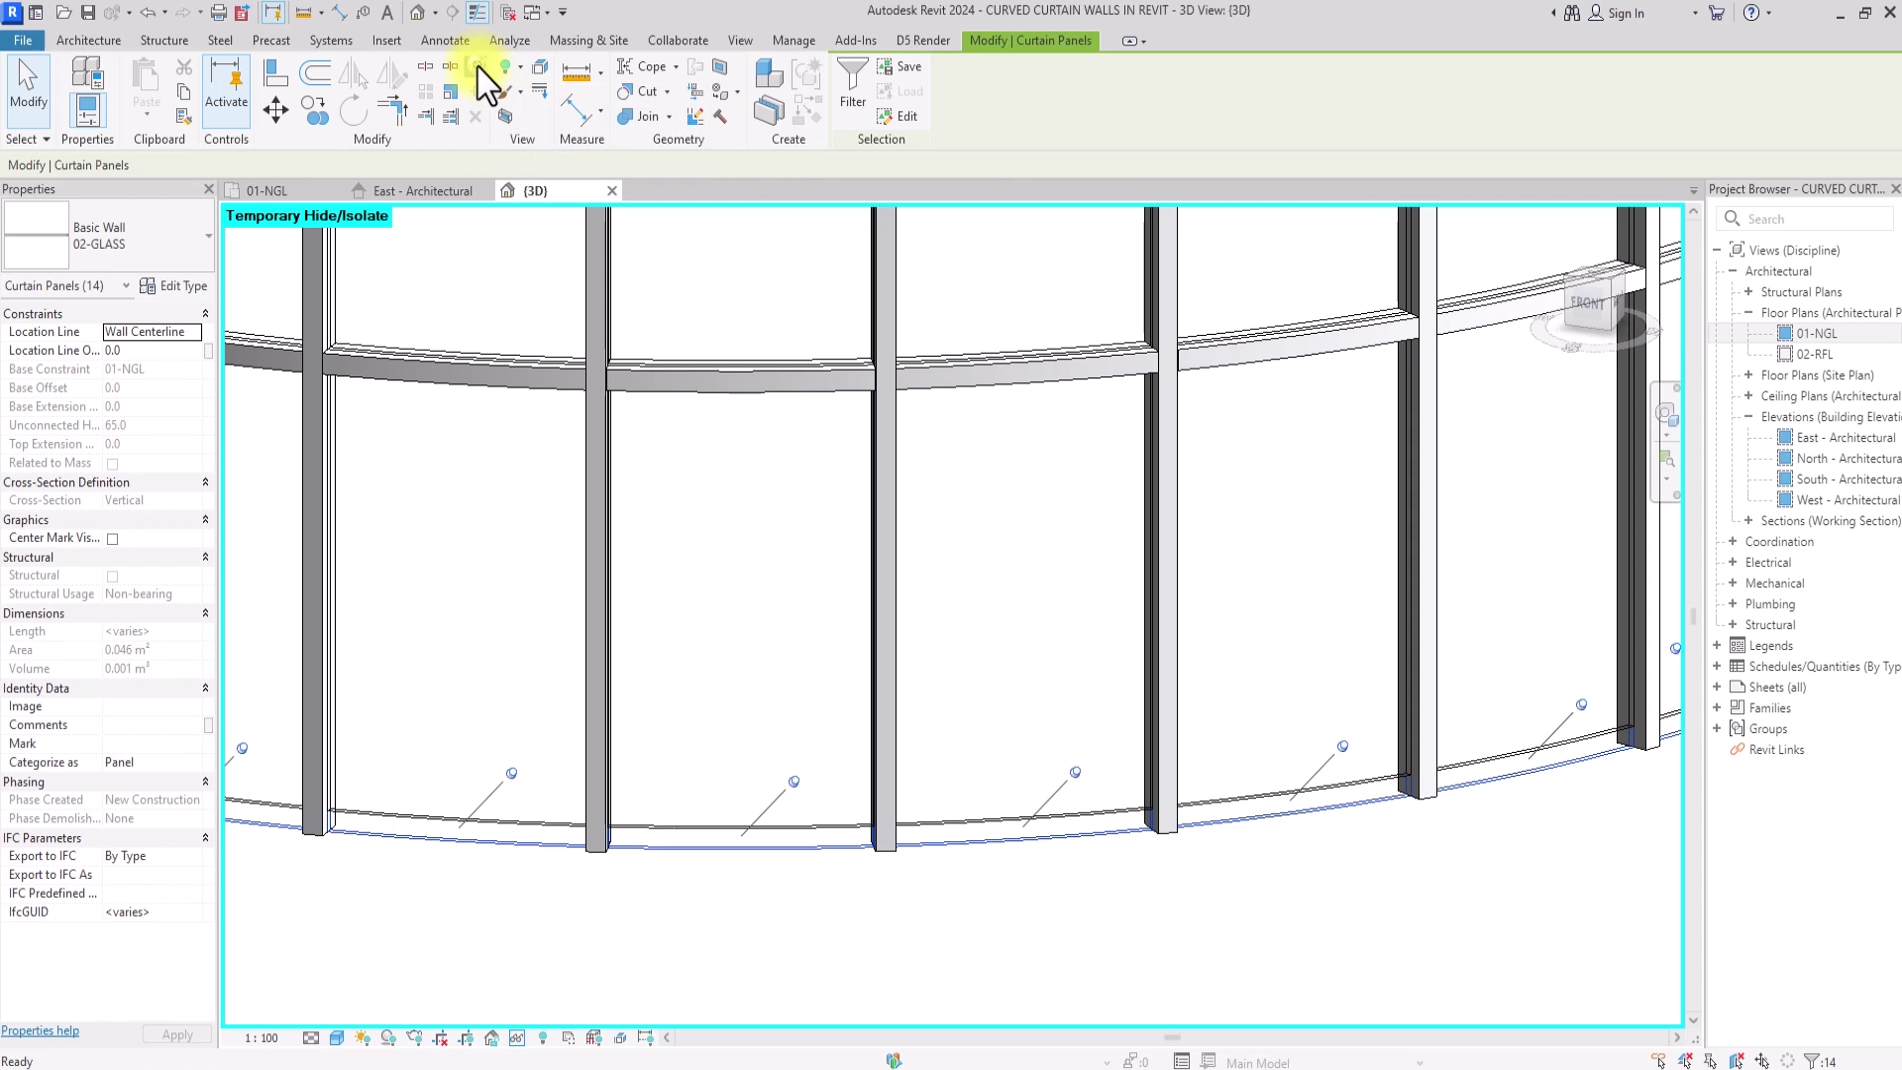
click(119, 250)
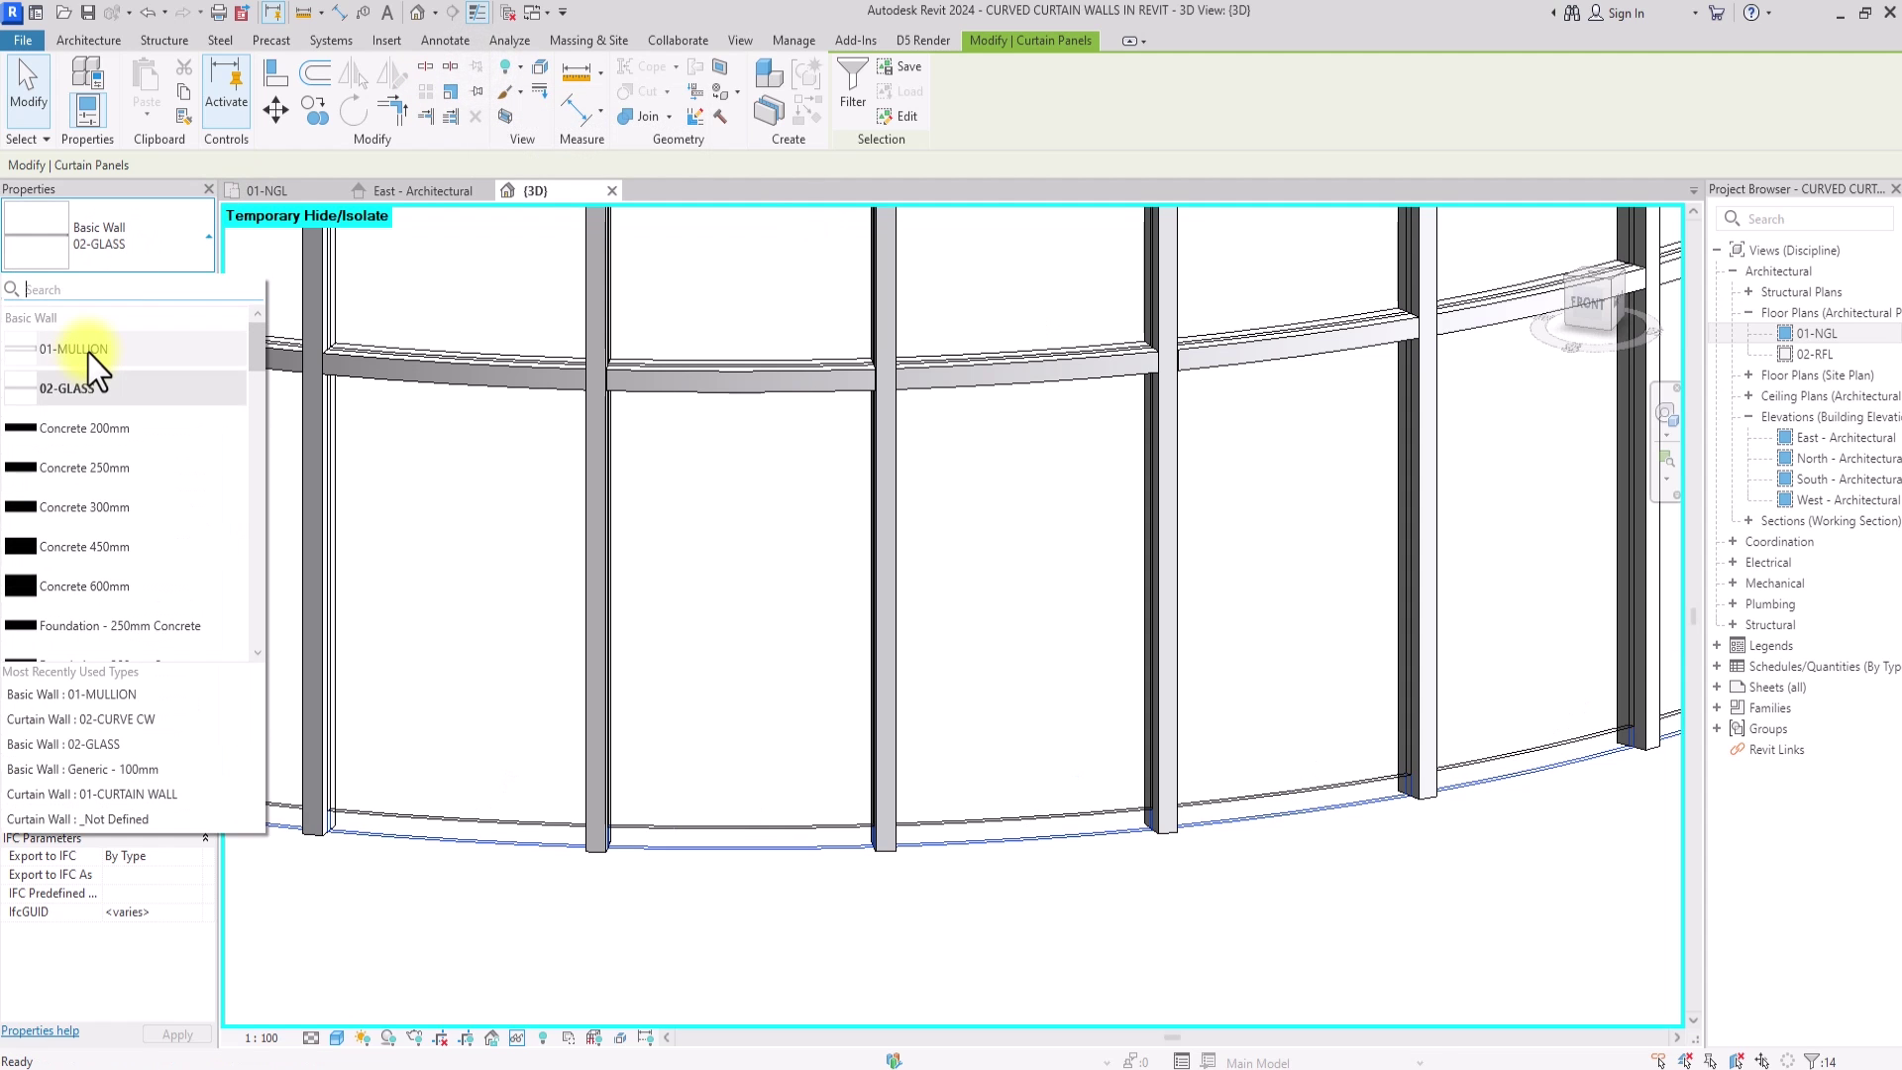
click(89, 352)
- Unpin all panels along the middle 65 mm band of the curved wall and change their type to 01-MULLION
scroll(552, 607, down, 5)
scroll(558, 609, up, 3)
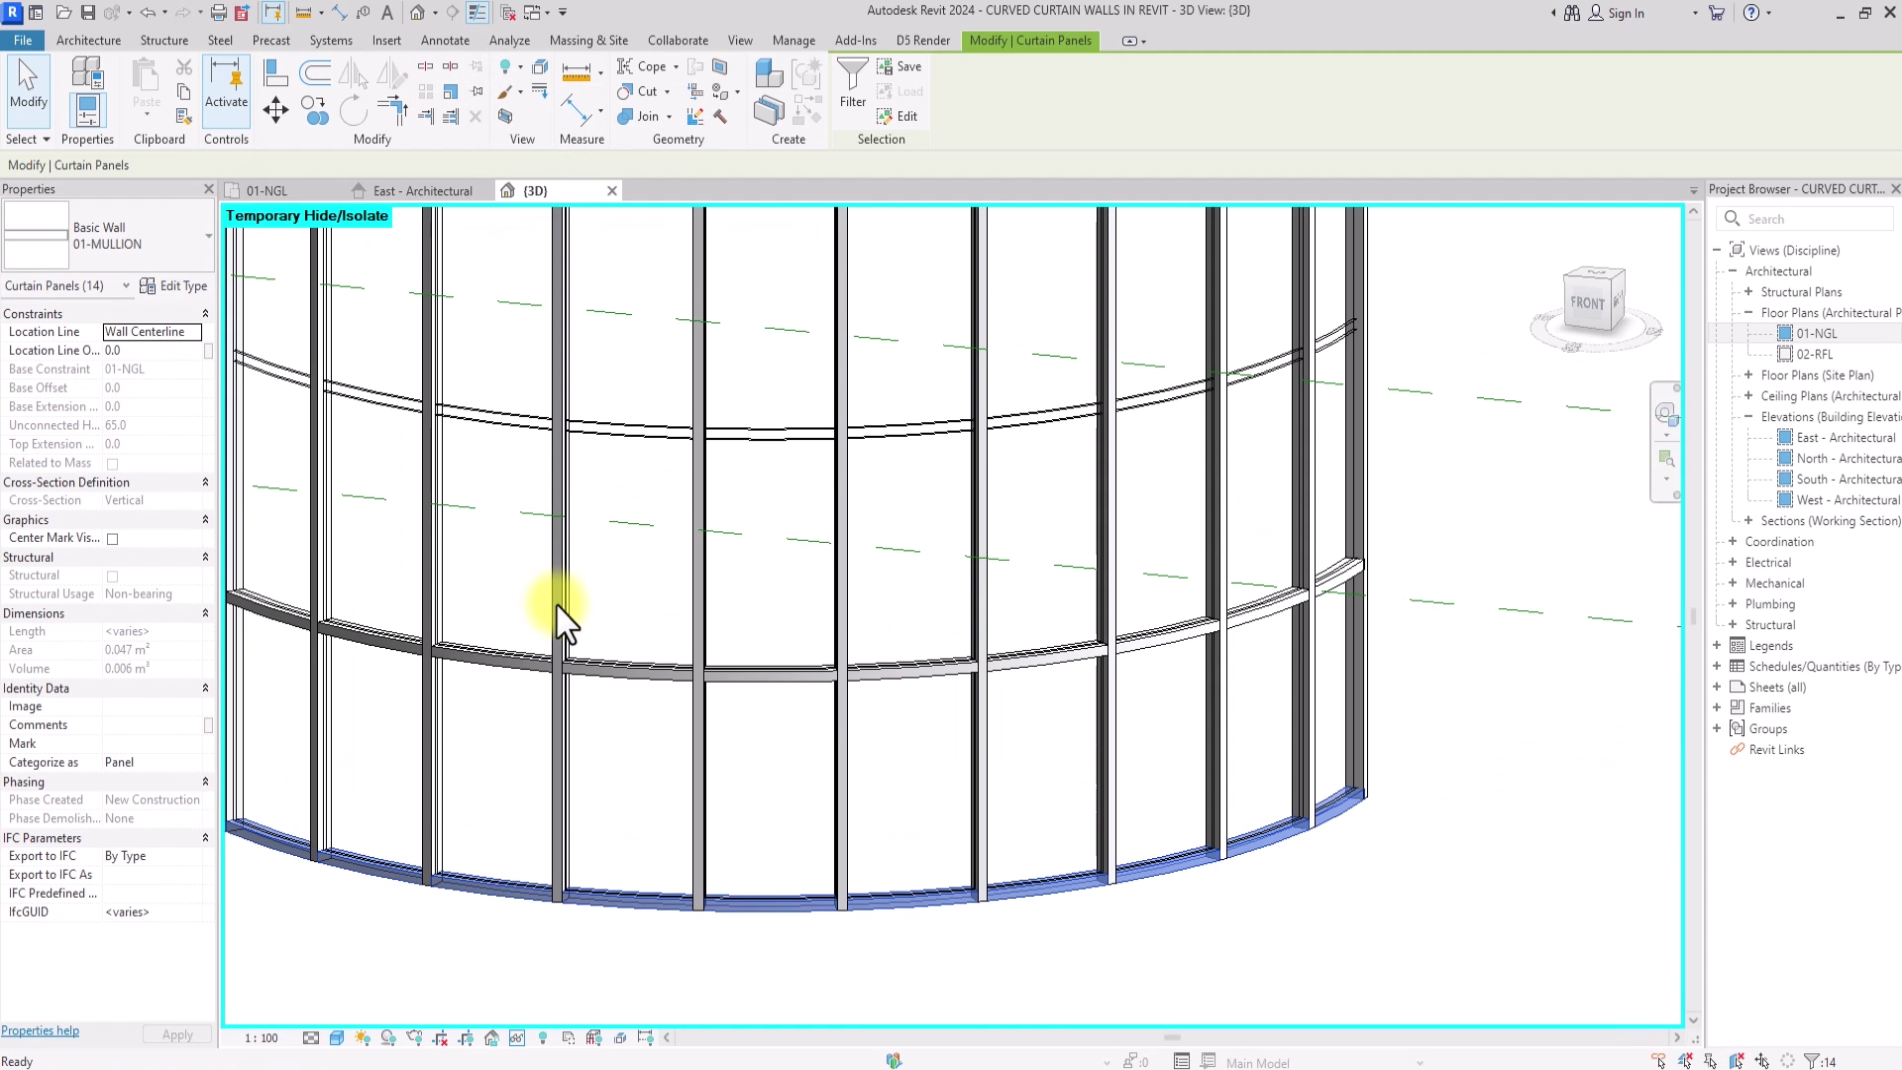
scroll(747, 437, down, 2)
scroll(747, 441, up, 3)
scroll(747, 441, down, 2)
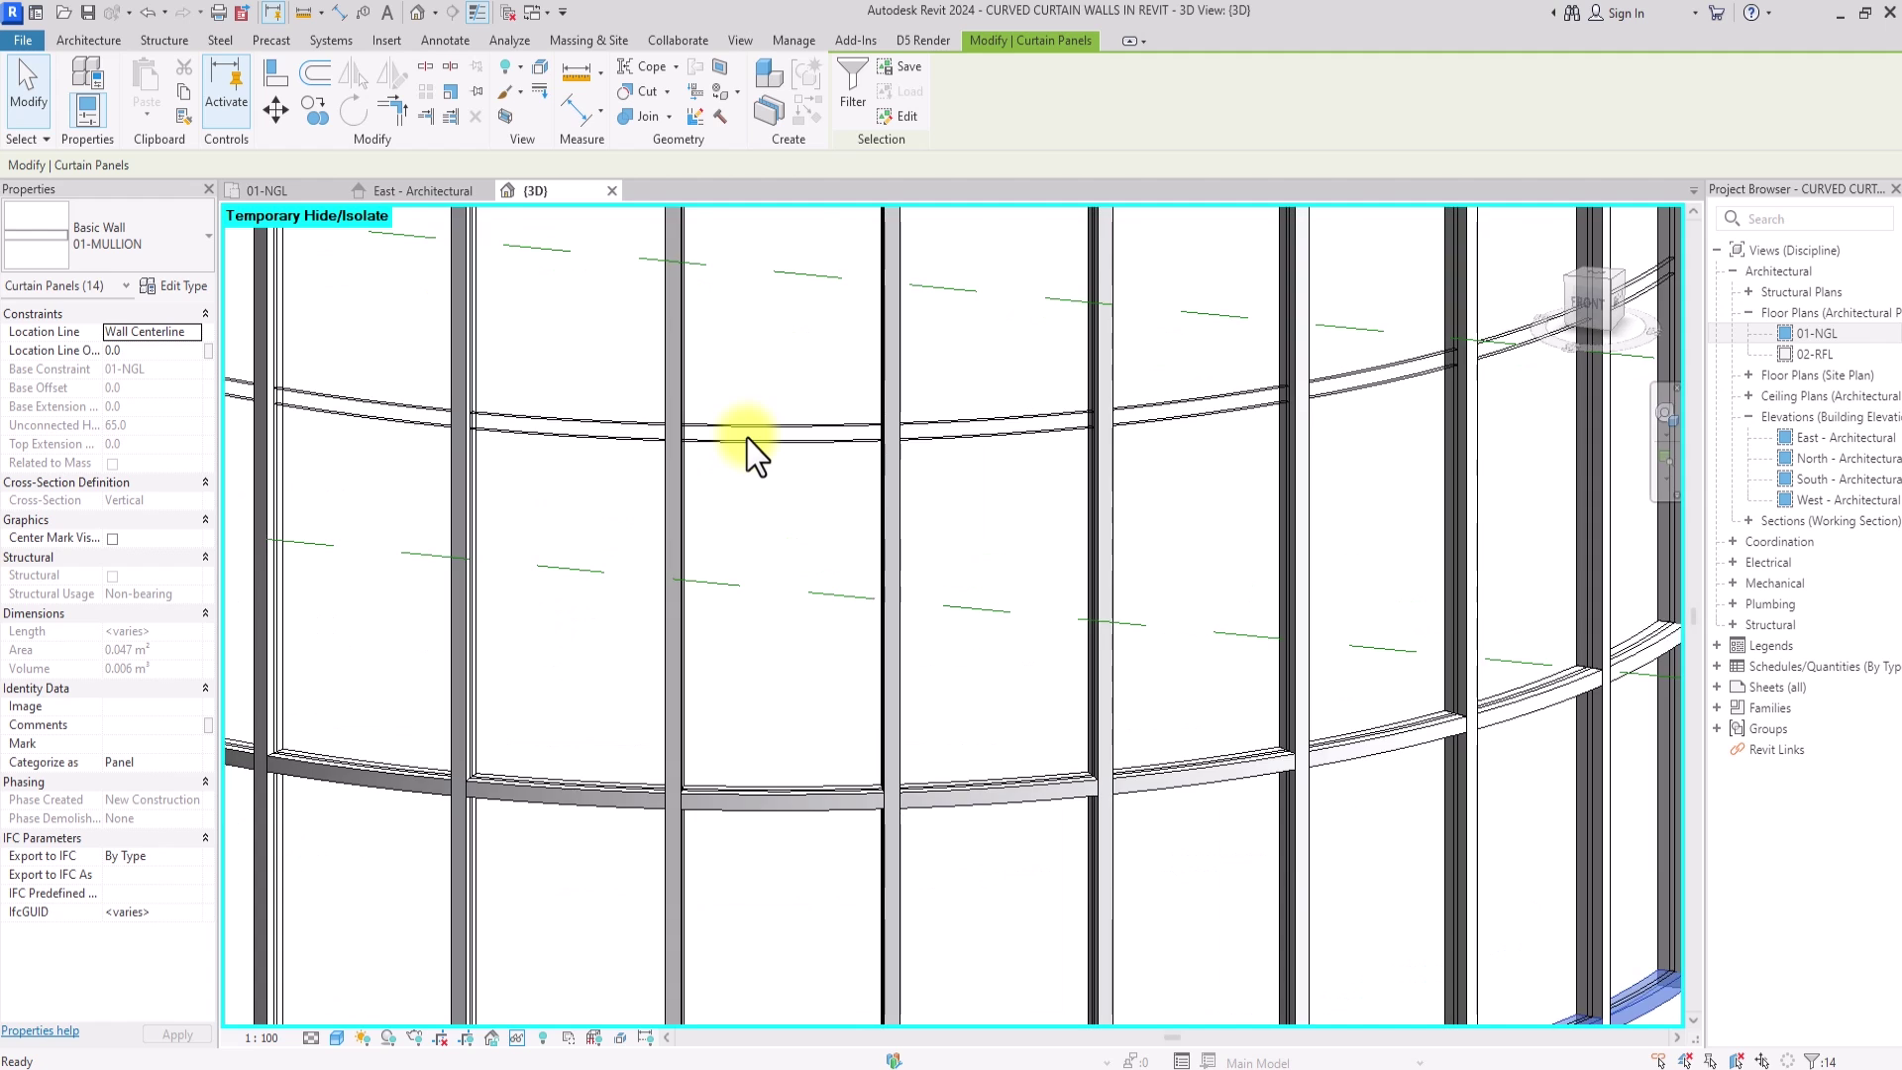
scroll(745, 467, up, 2)
right_click(745, 467)
click(1070, 544)
scroll(733, 694, down, 3)
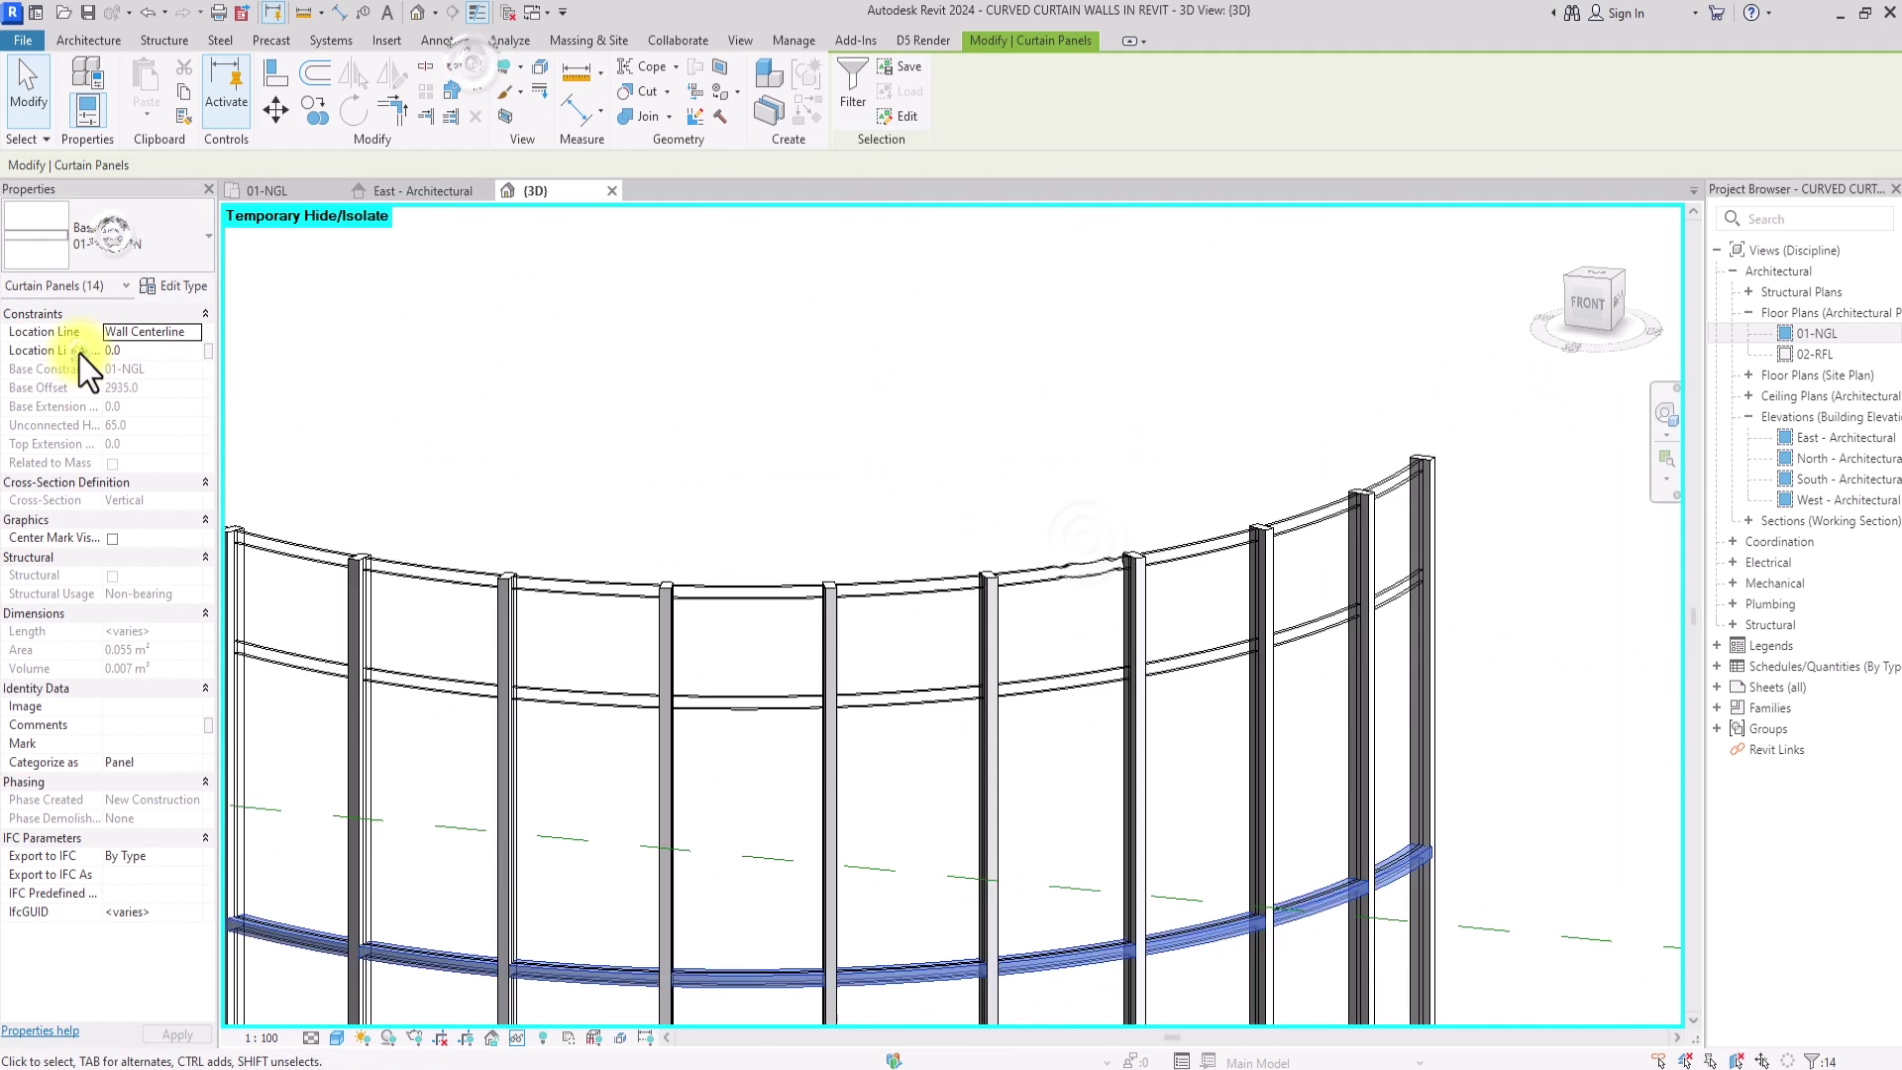
- Change all panels along the upper intermediate 65 mm band, just below the wall's top row, to 01-MULLION after unpinning them
scroll(731, 755, up, 5)
right_click(729, 737)
right_click(802, 746)
click(1158, 212)
click(99, 237)
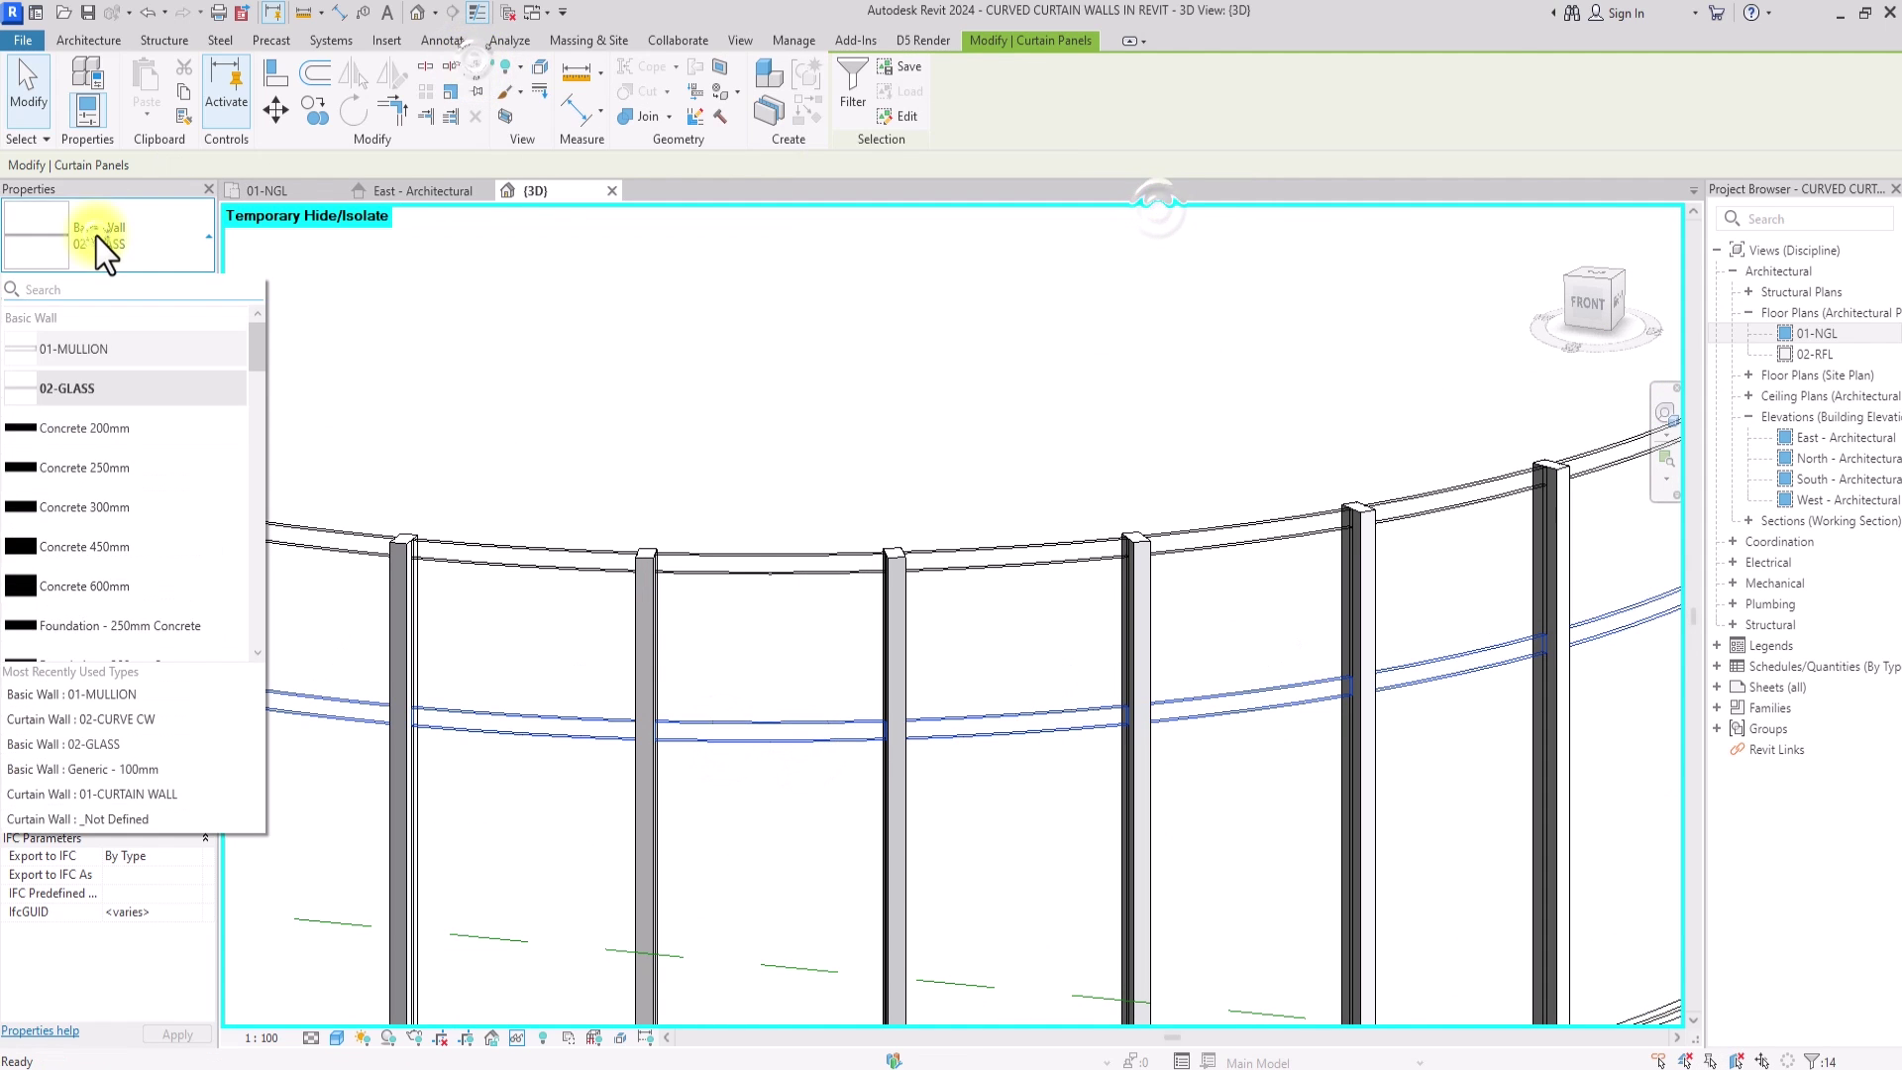
click(85, 349)
- Unpin the full row of 65 mm panels along the curved wall's top edge and change their type to 01-MULLION
scroll(753, 570, up, 2)
click(756, 565)
right_click(743, 563)
click(1070, 544)
click(146, 230)
click(85, 348)
scroll(671, 385, down, 6)
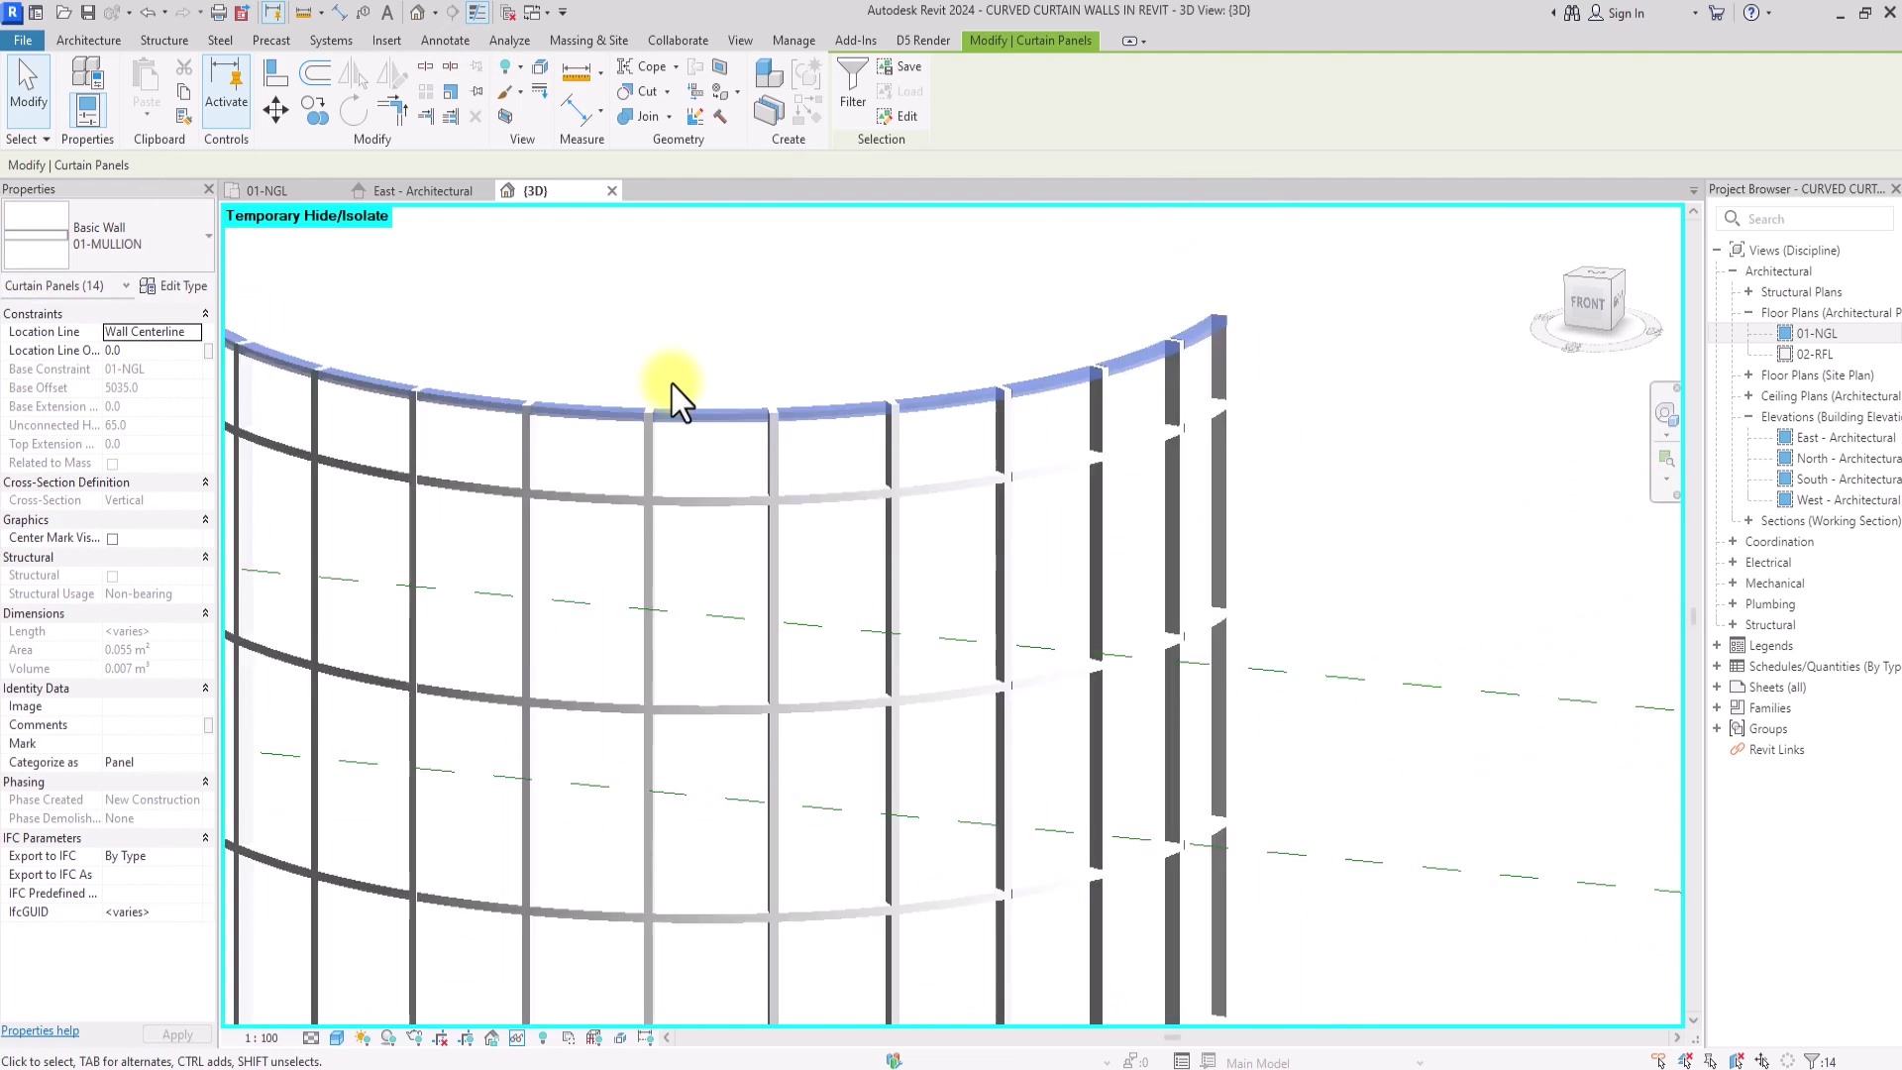
click(564, 842)
- Compare the horizontal mullions and glass panels of the 01-CURTAIN WALL and 02-CURVE CW walls, especially along their top edges
scroll(564, 842, down, 4)
middle_drag(565, 842, 997, 851)
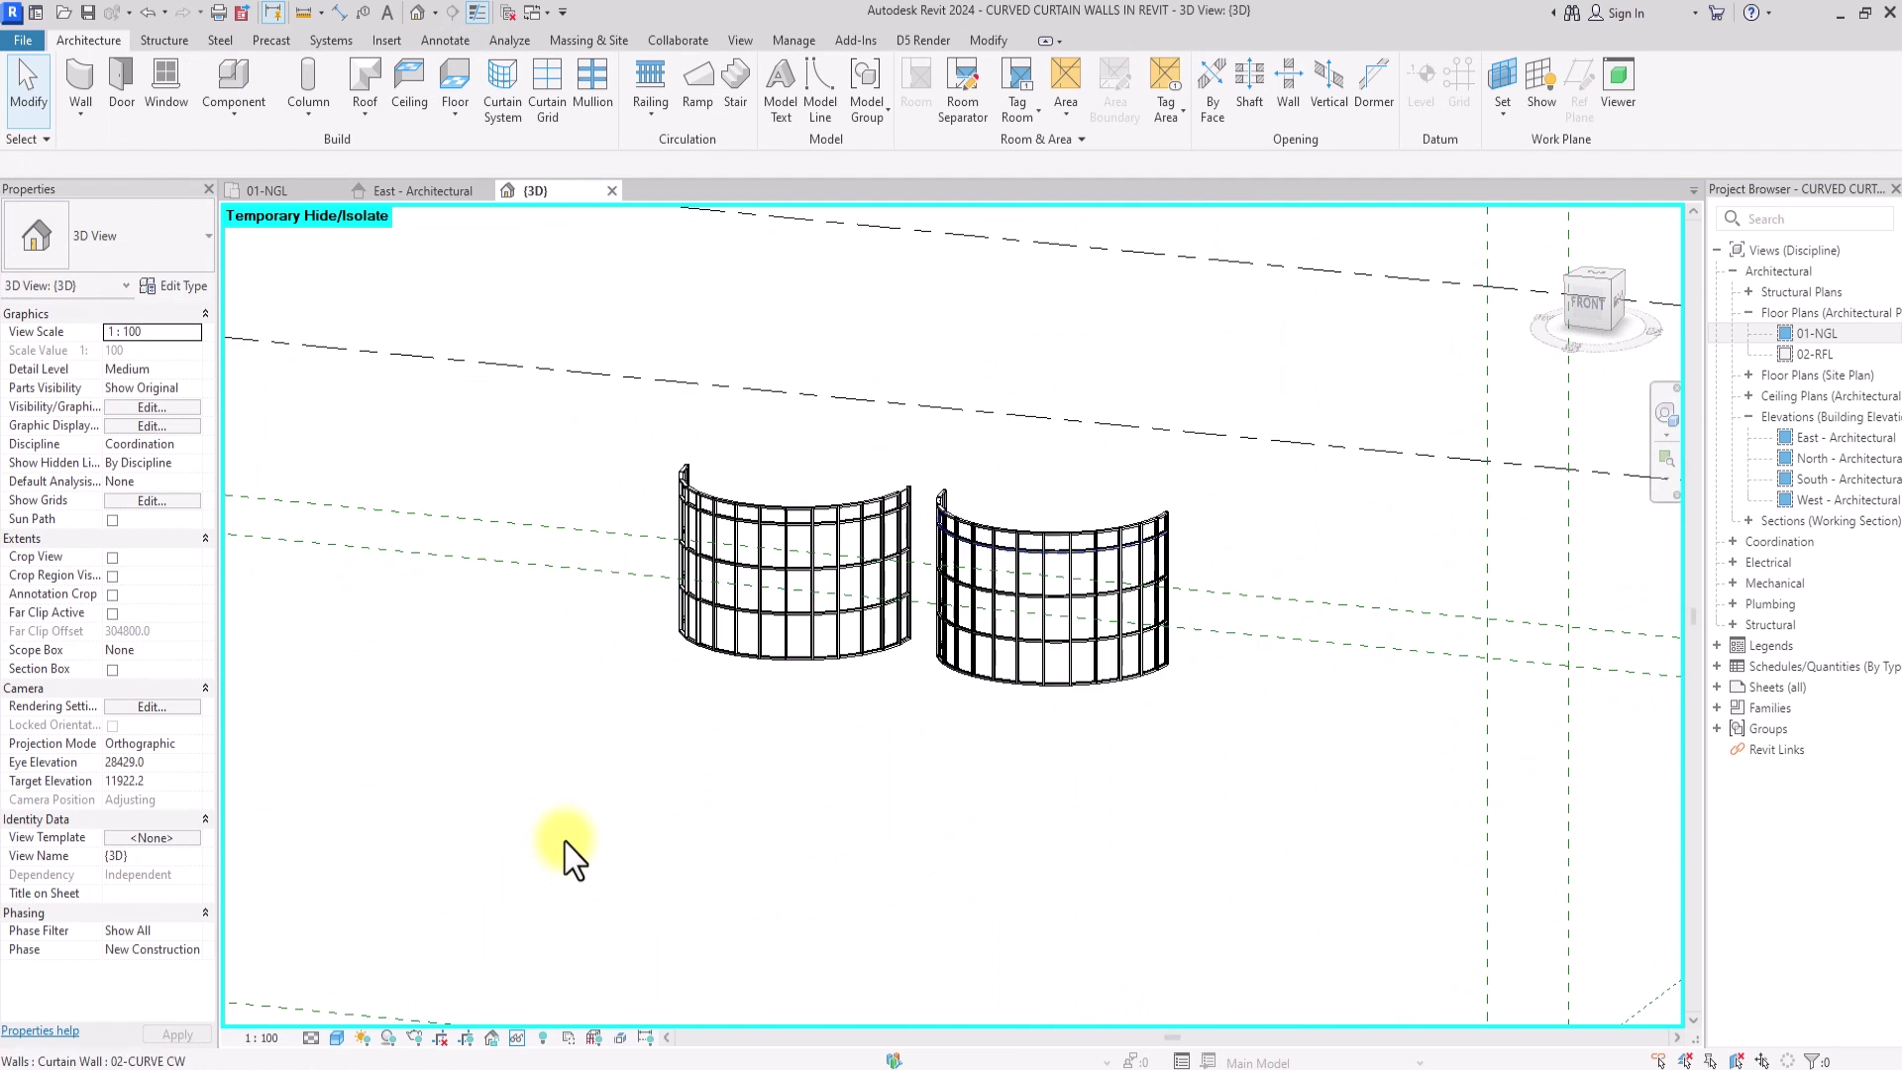
scroll(565, 842, up, 4)
scroll(723, 501, up, 6)
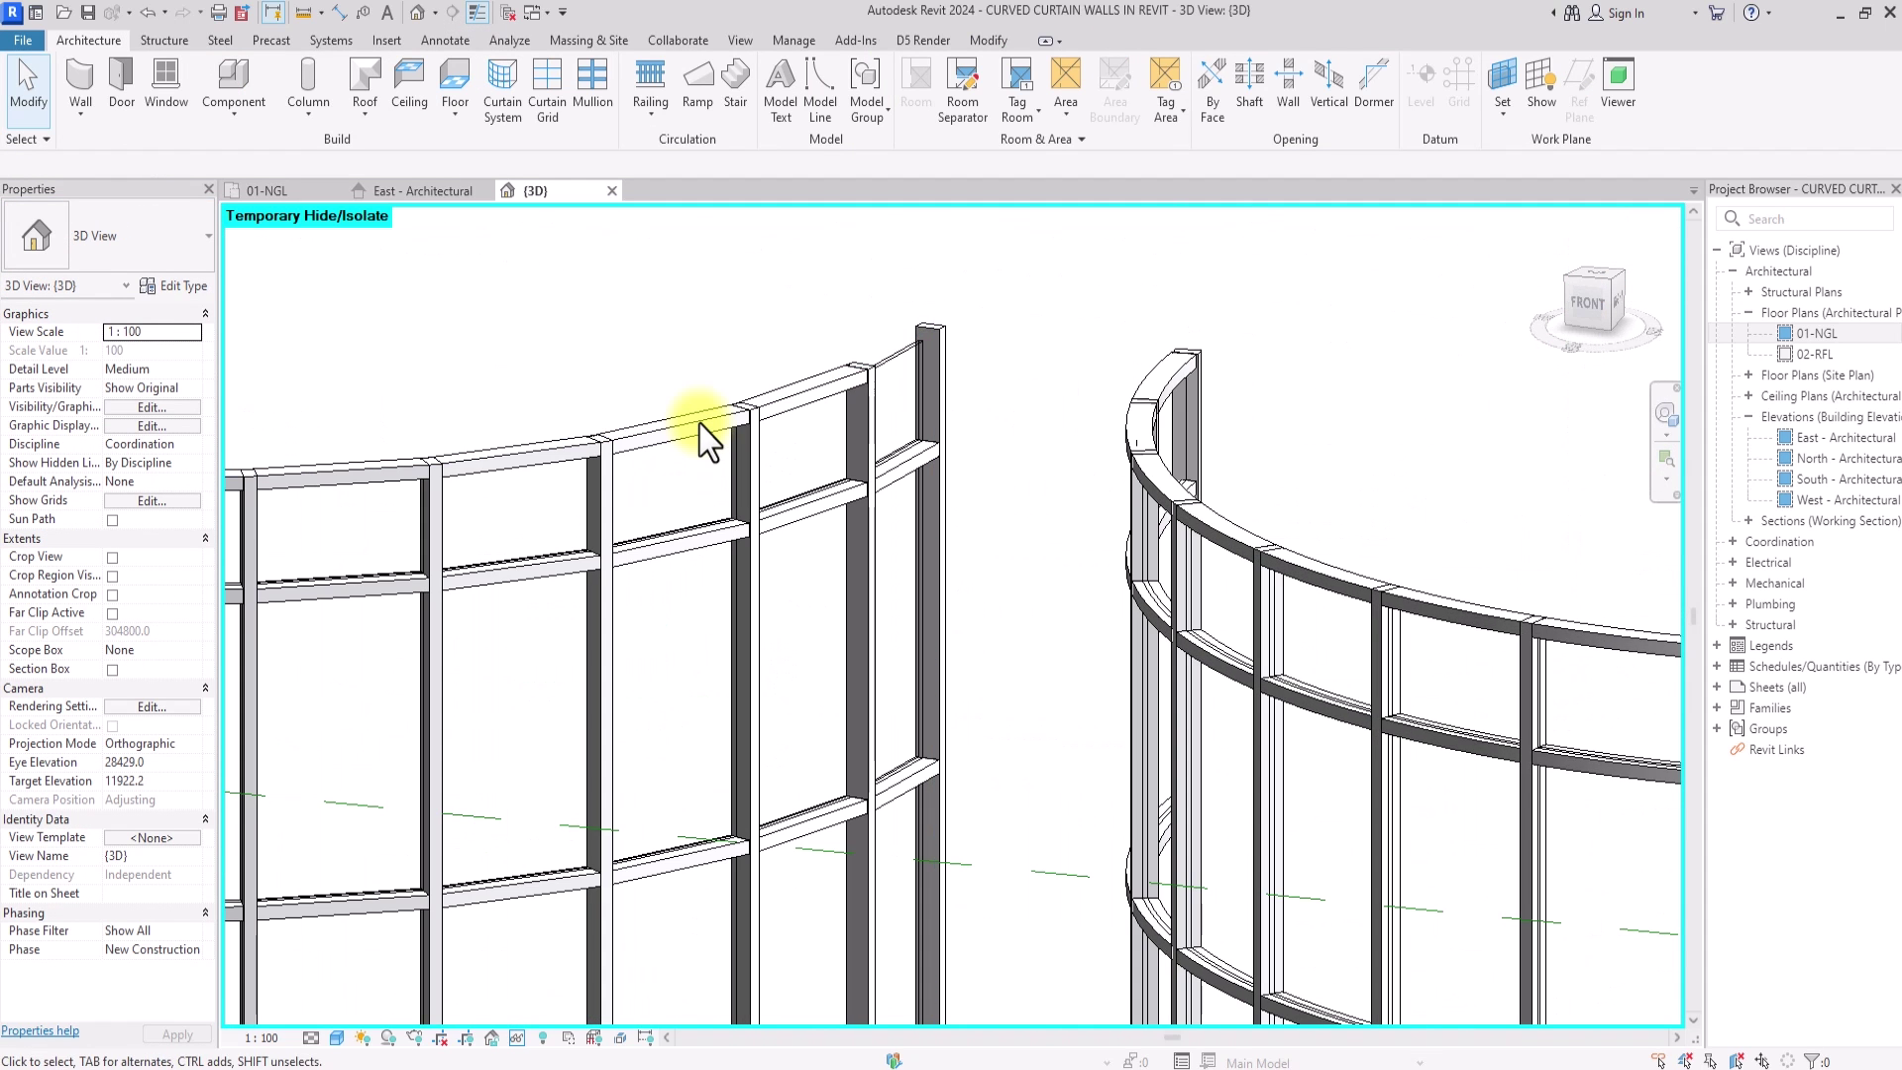
middle_drag(699, 424, 536, 173)
scroll(700, 424, down, 1)
scroll(700, 424, down, 1)
middle_drag(419, 717, 779, 769)
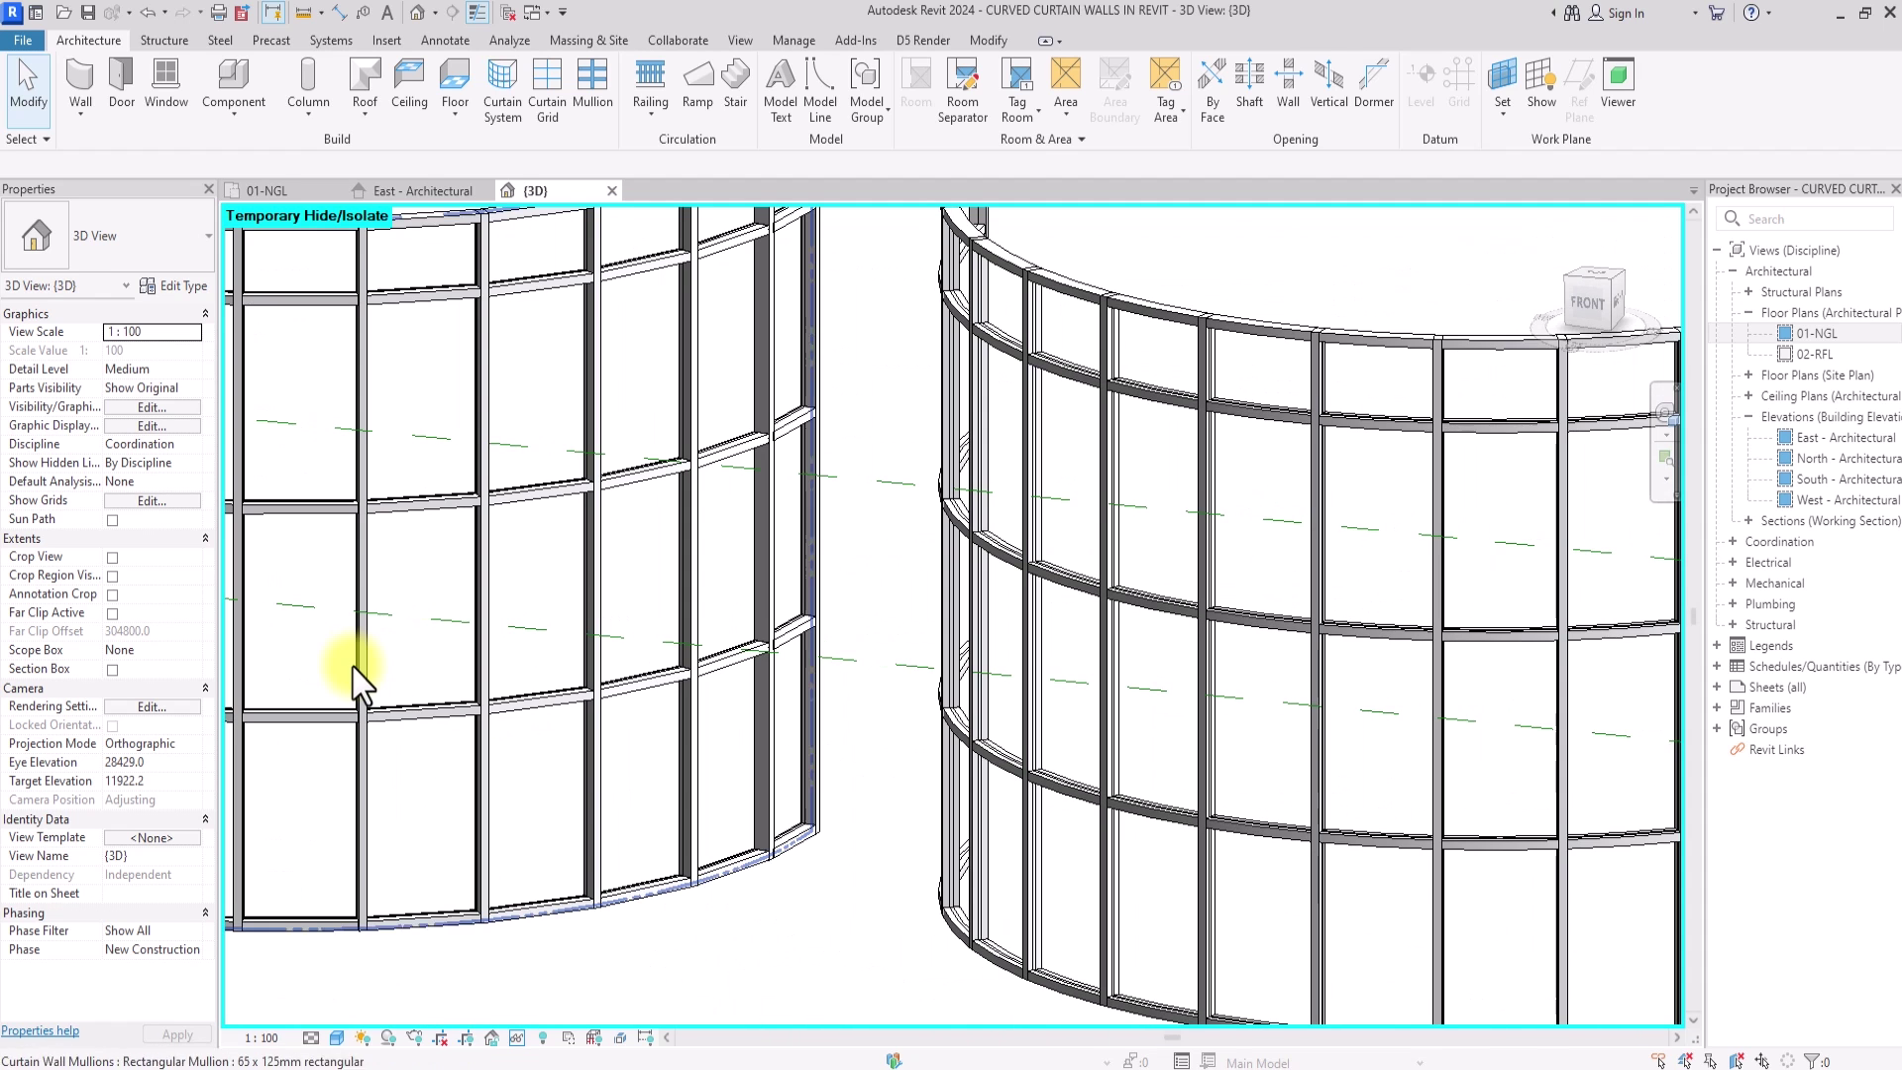
scroll(359, 681, down, 3)
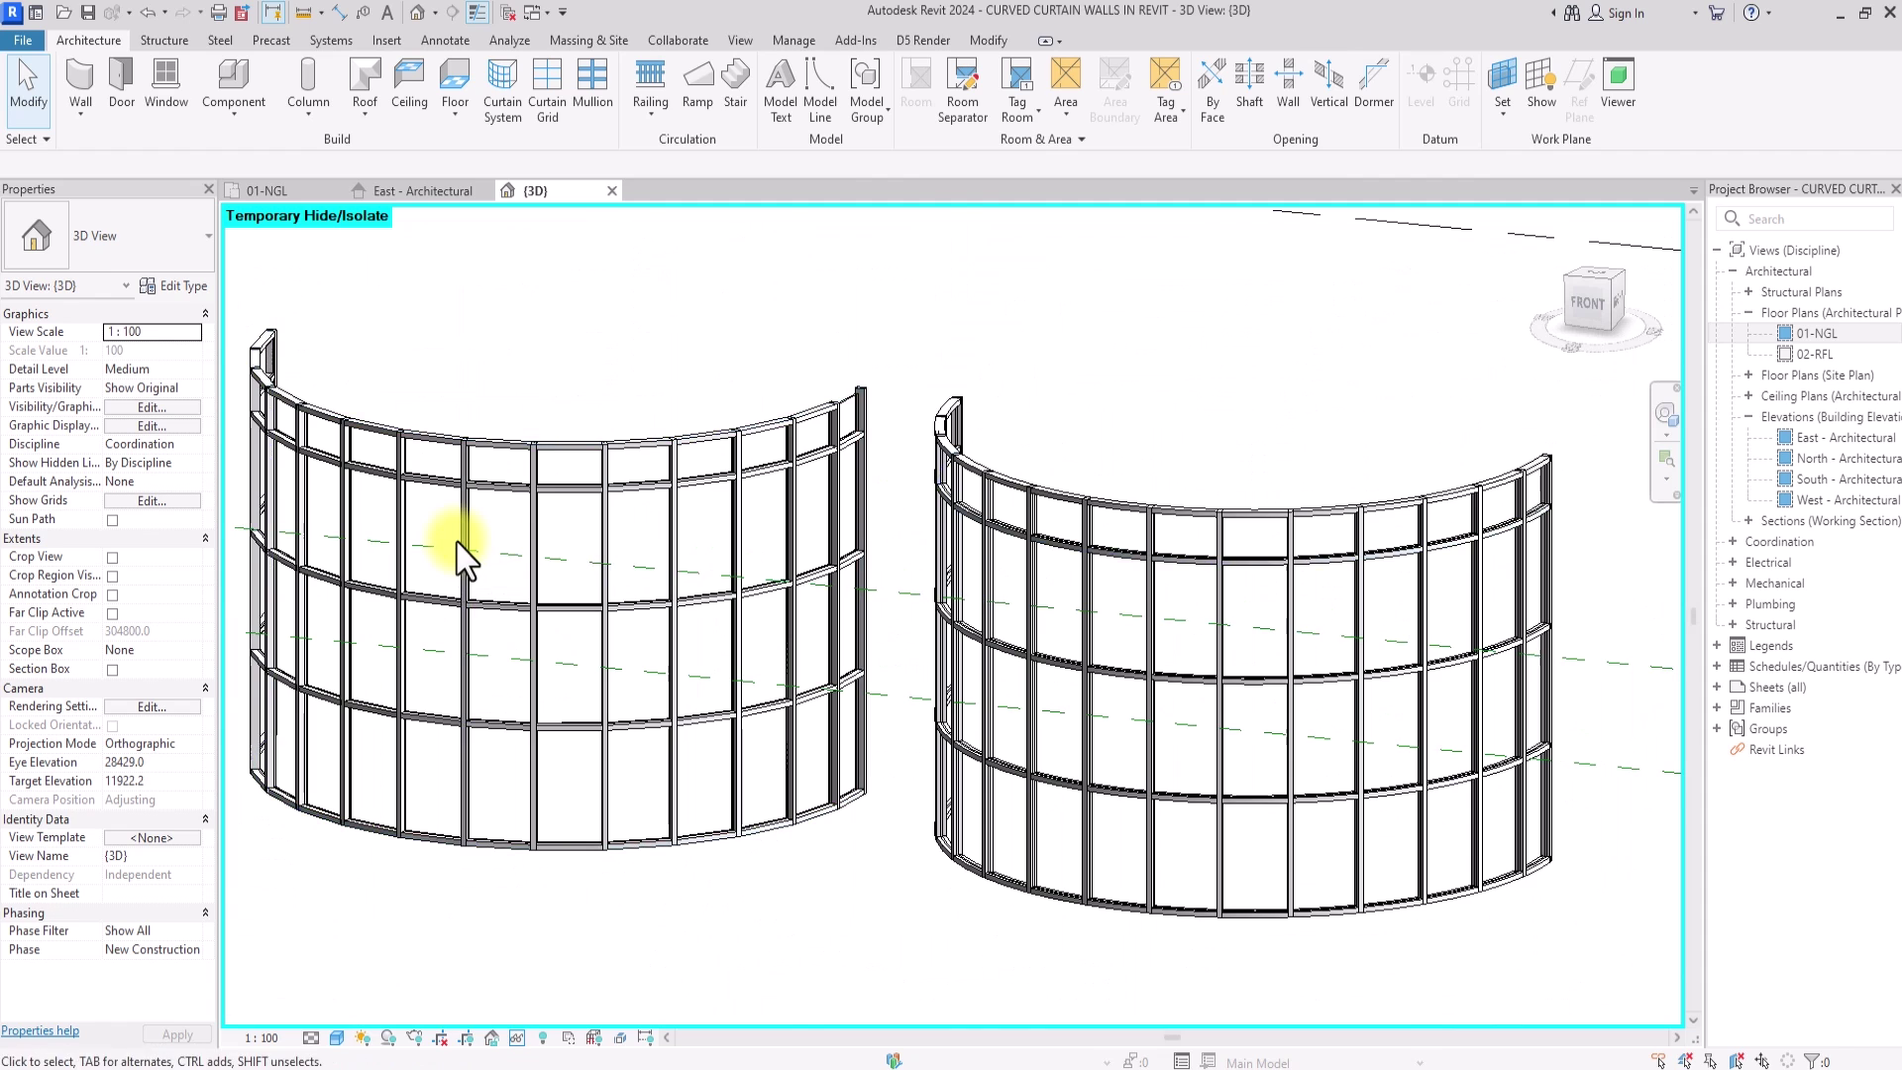
scroll(458, 545, up, 2)
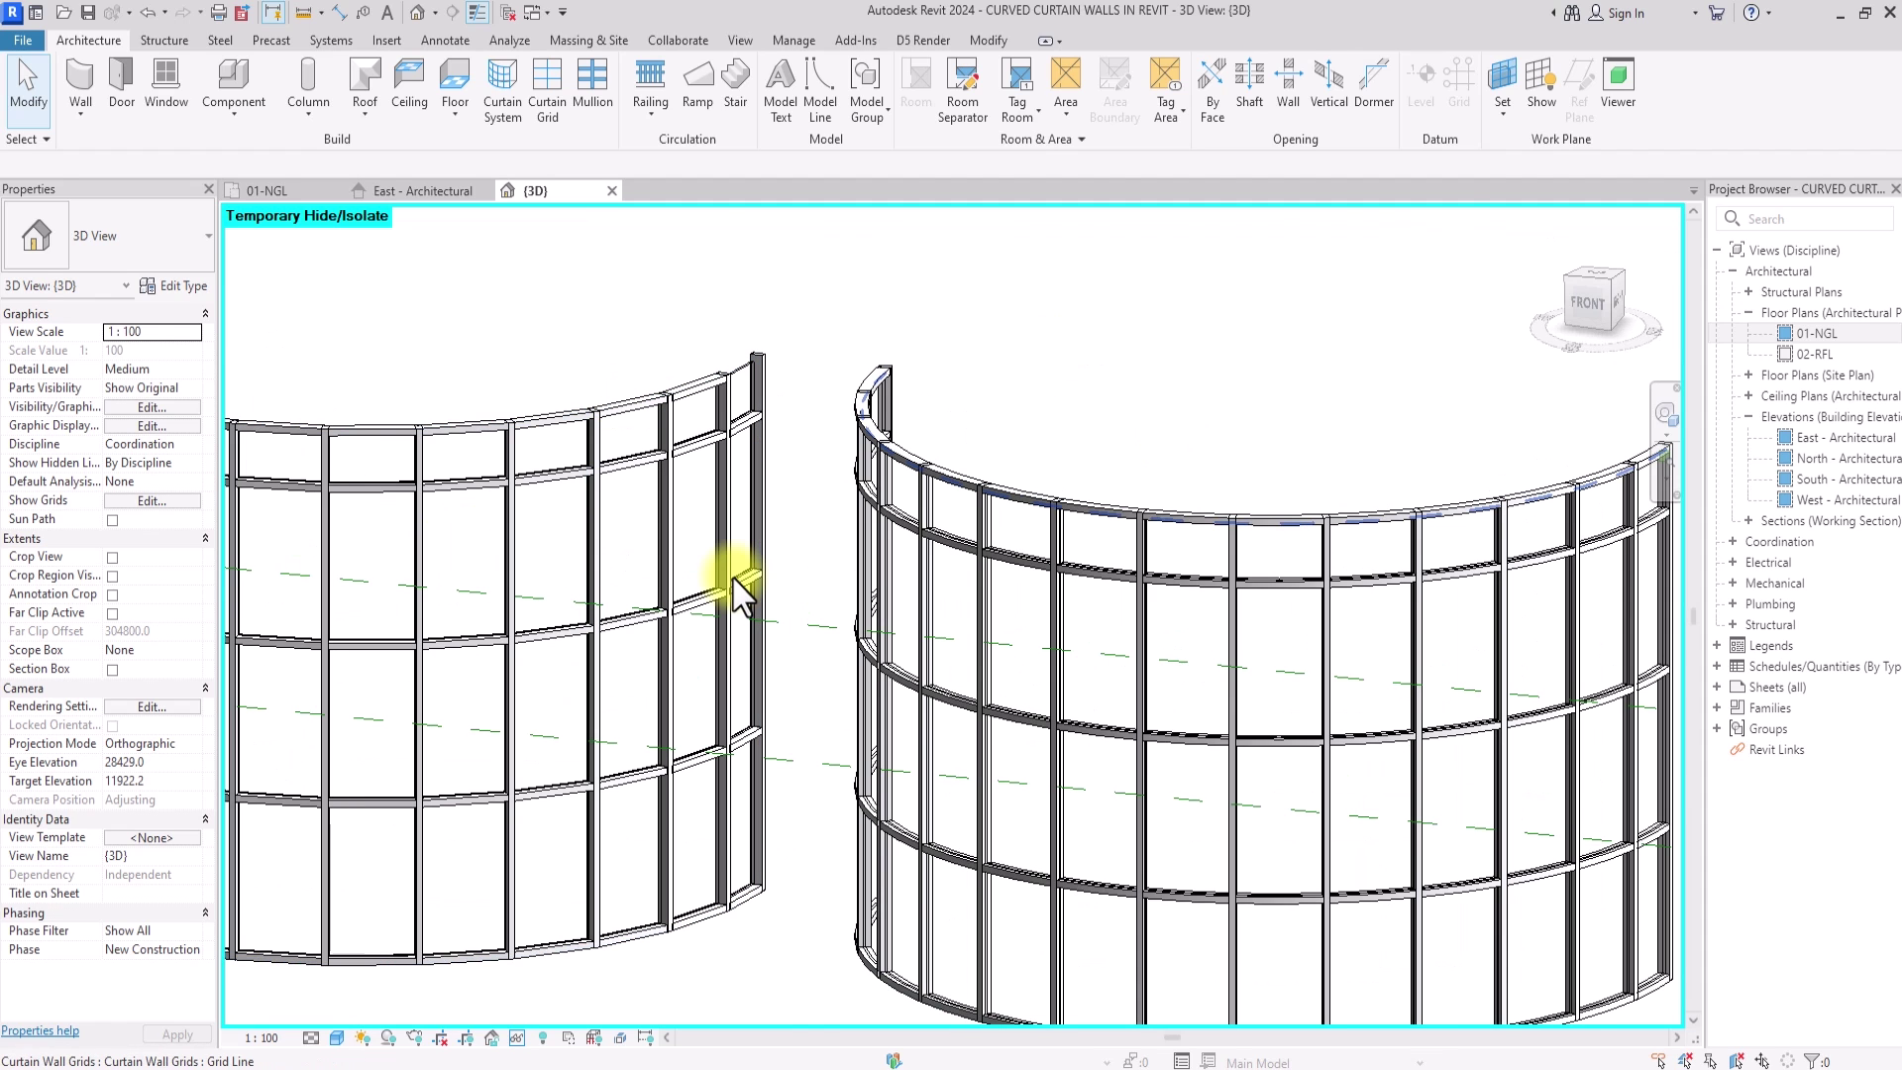
scroll(735, 583, down, 2)
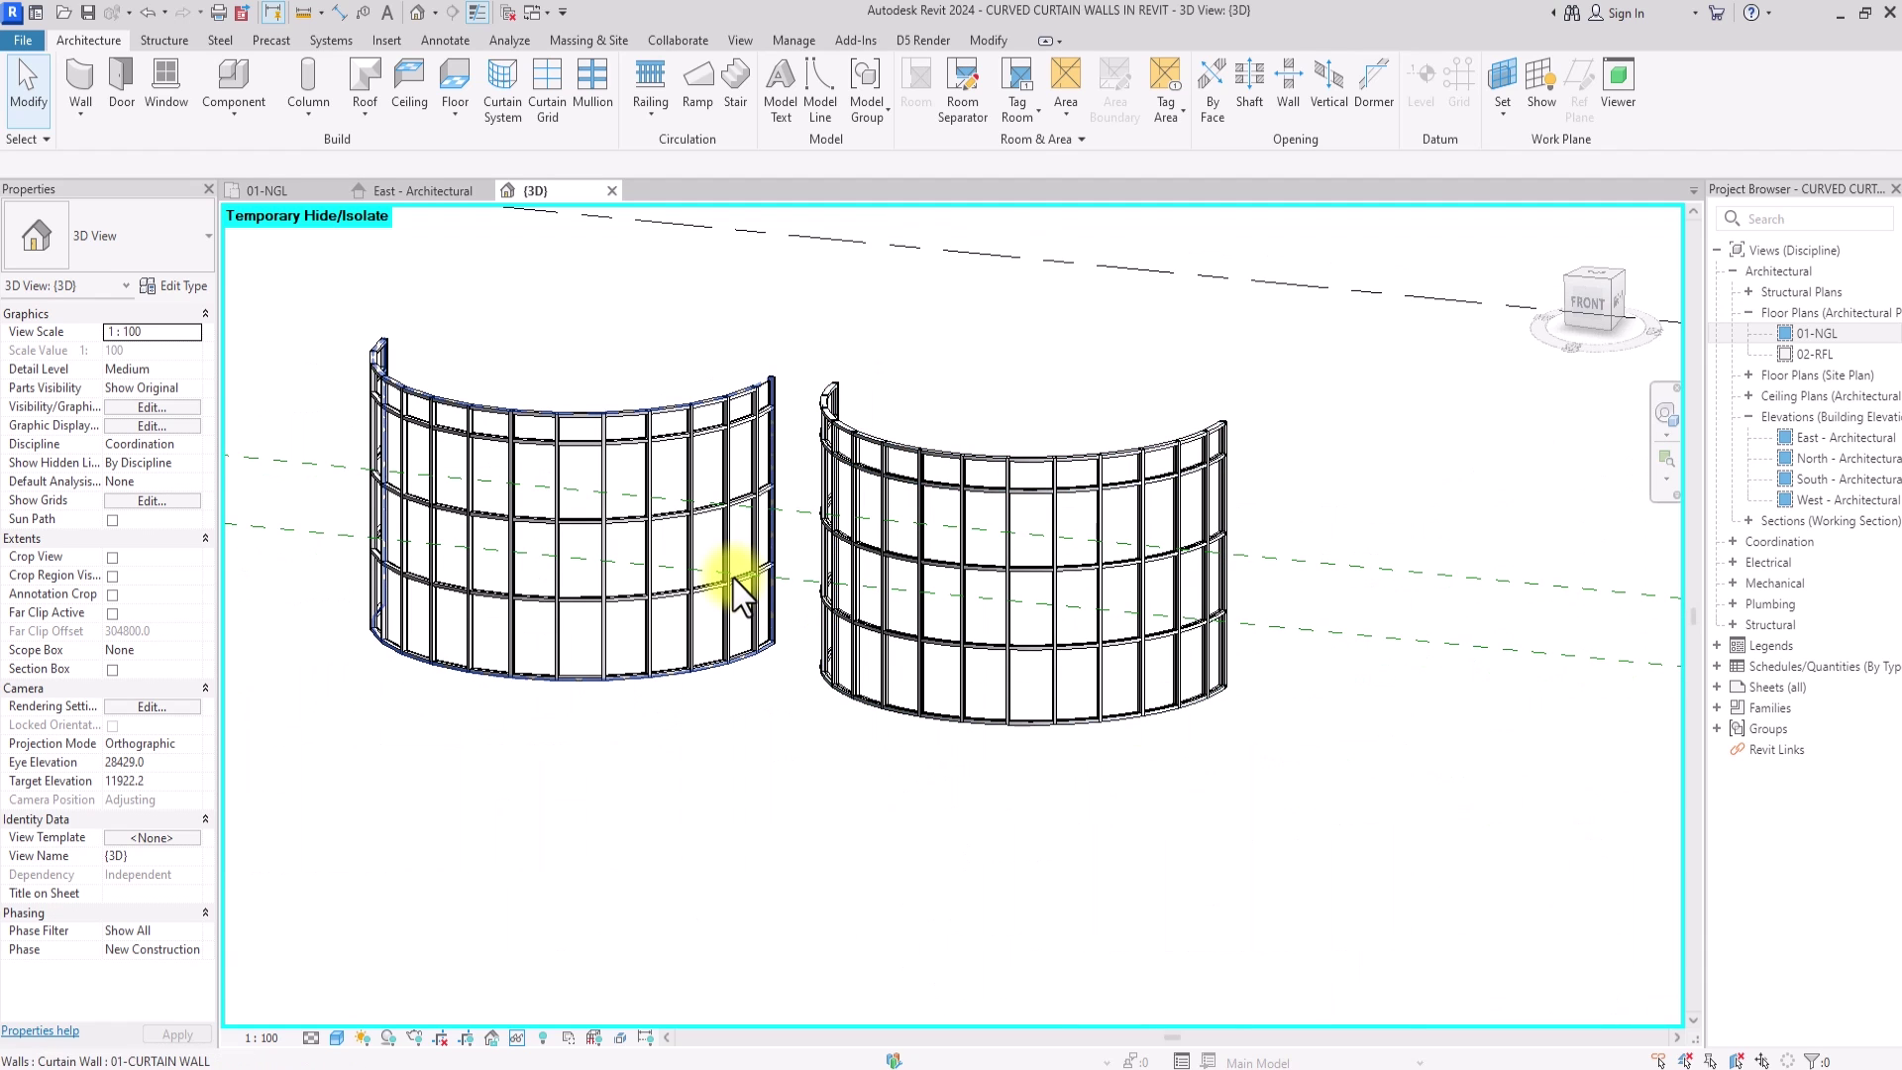
scroll(733, 578, up, 3)
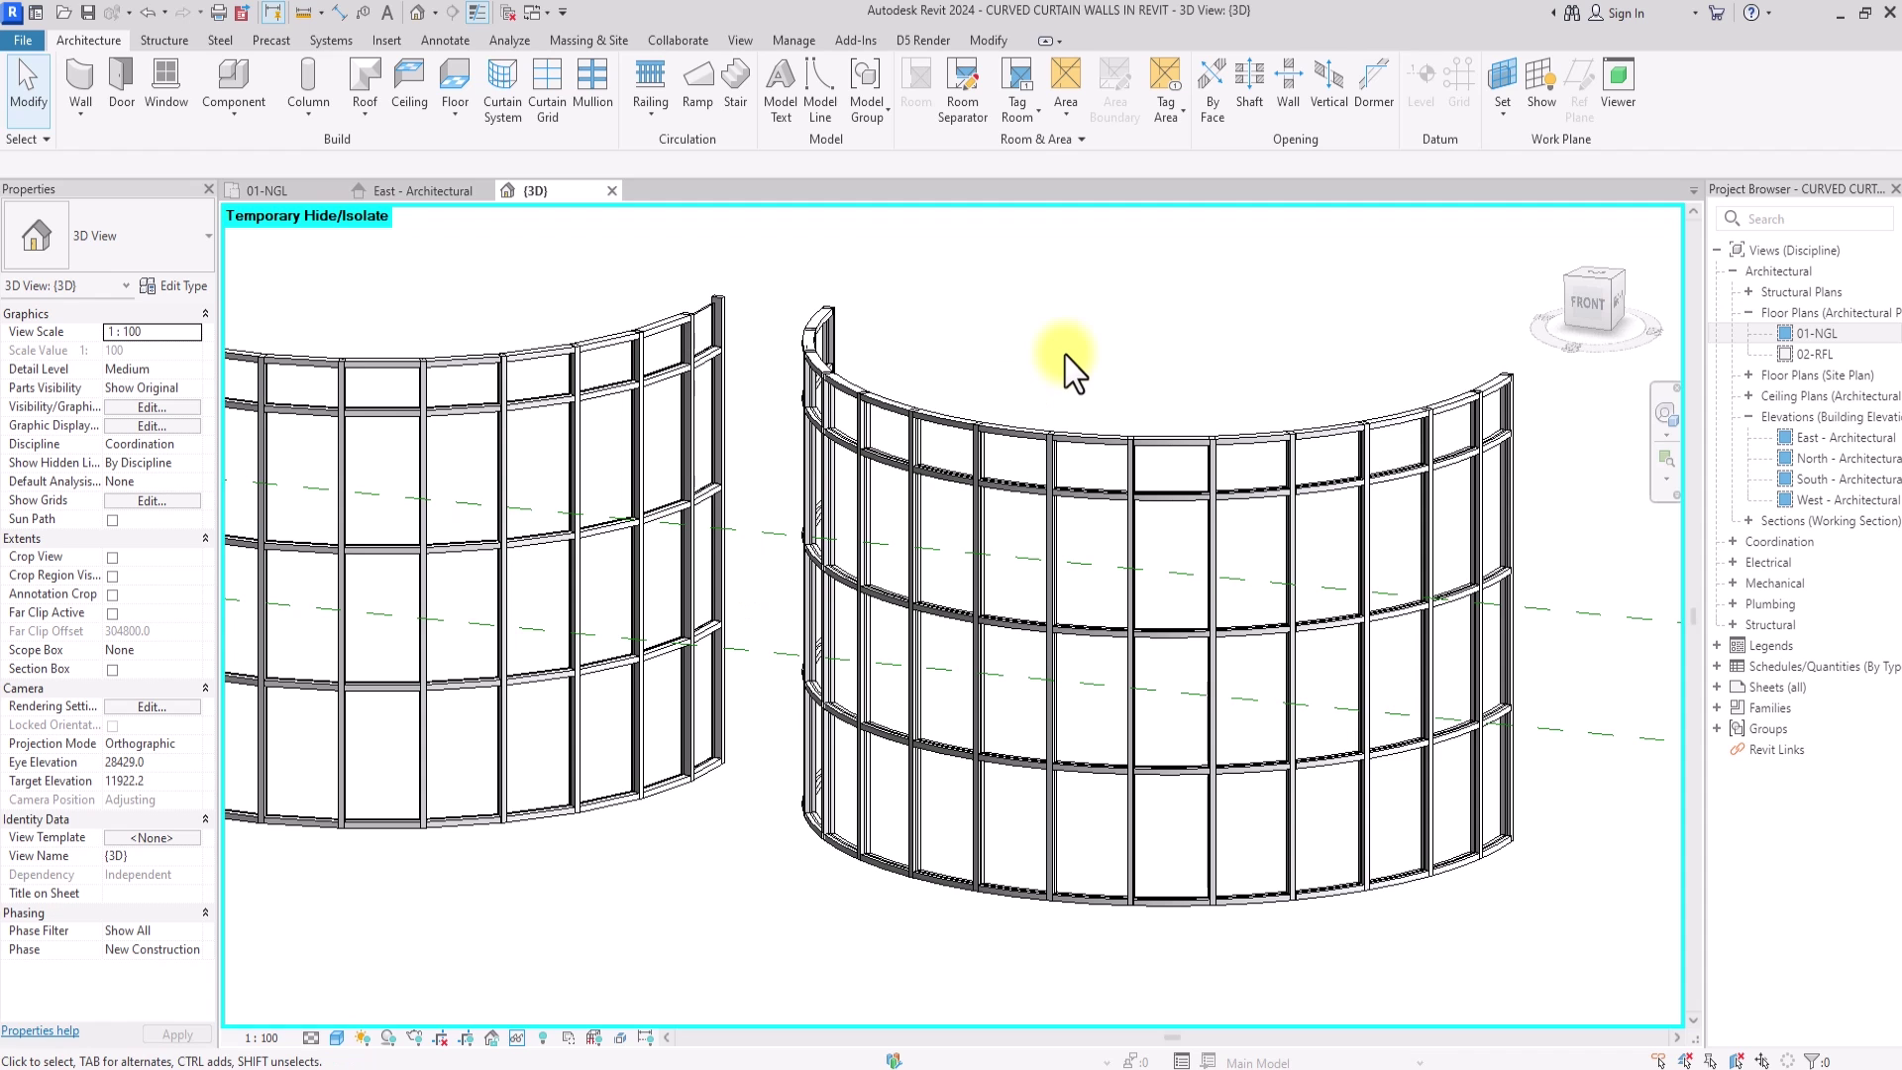
scroll(730, 384, up, 3)
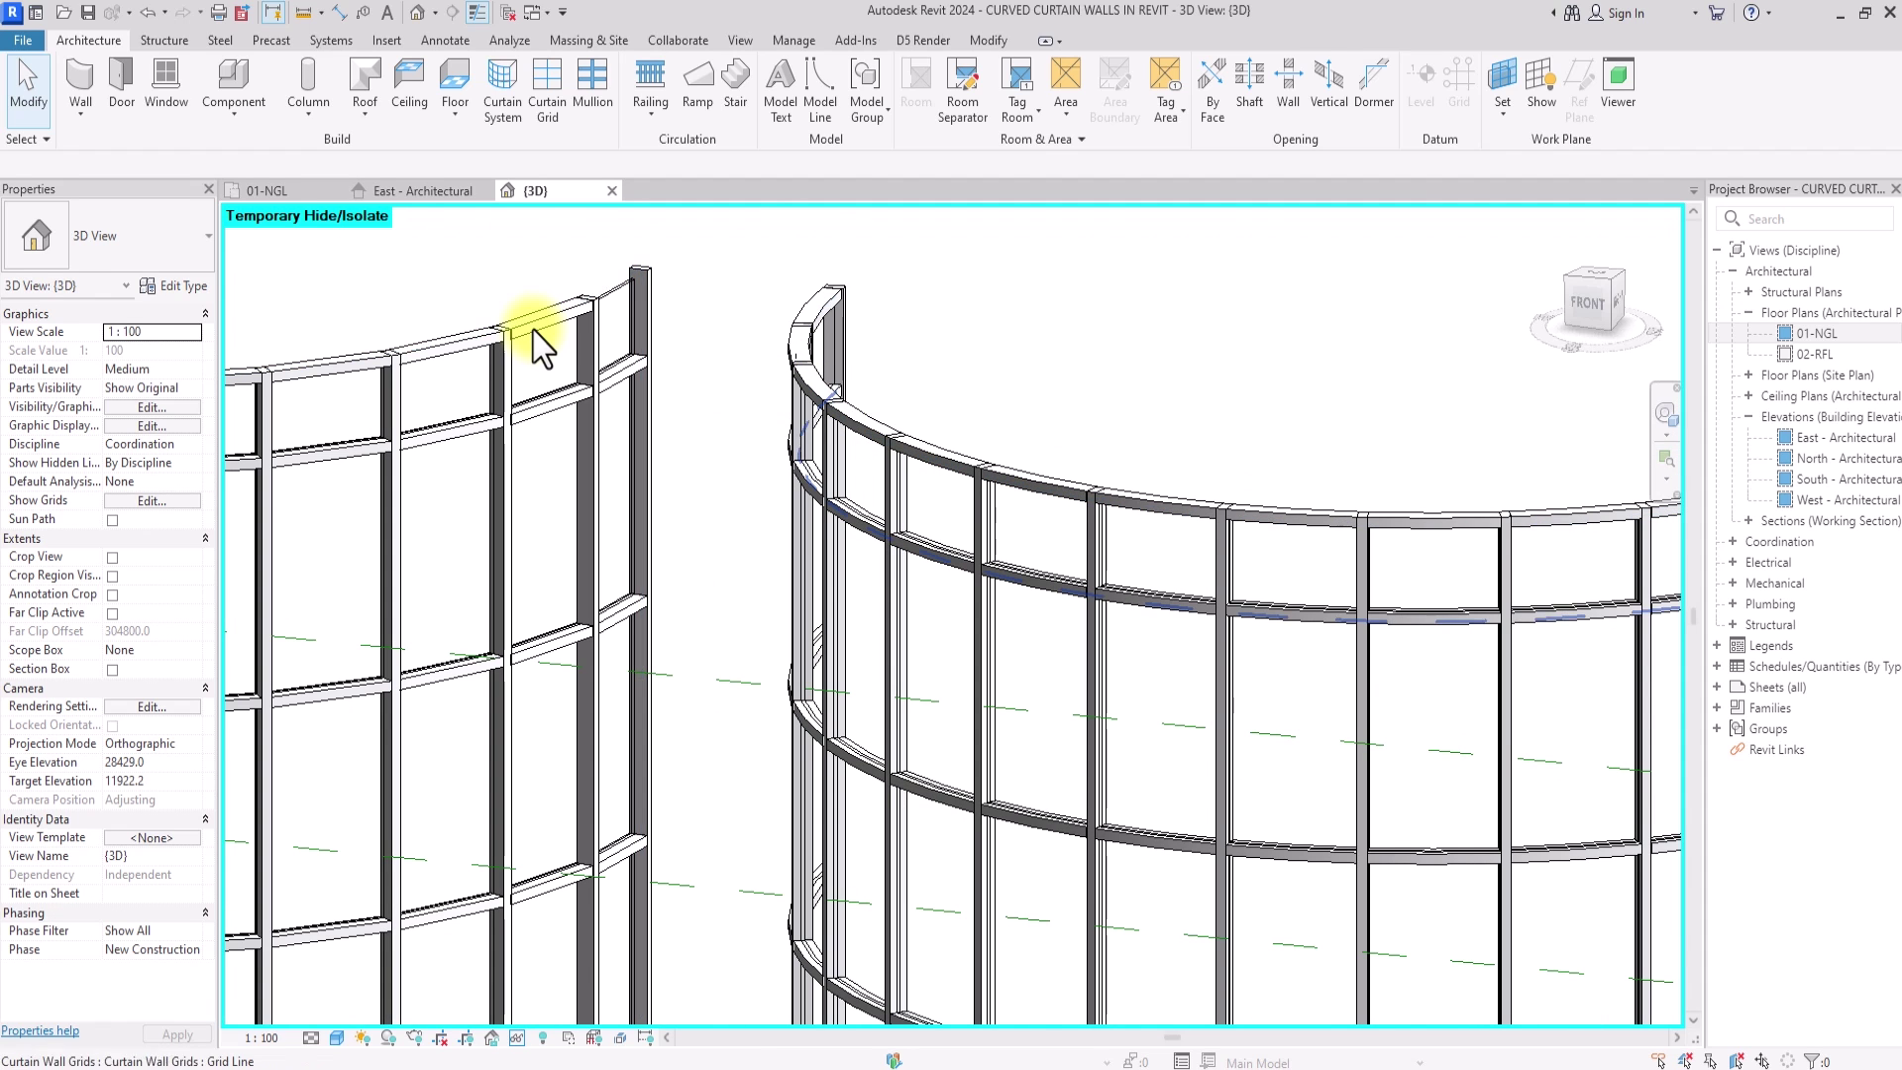
scroll(871, 581, up, 3)
scroll(871, 581, down, 3)
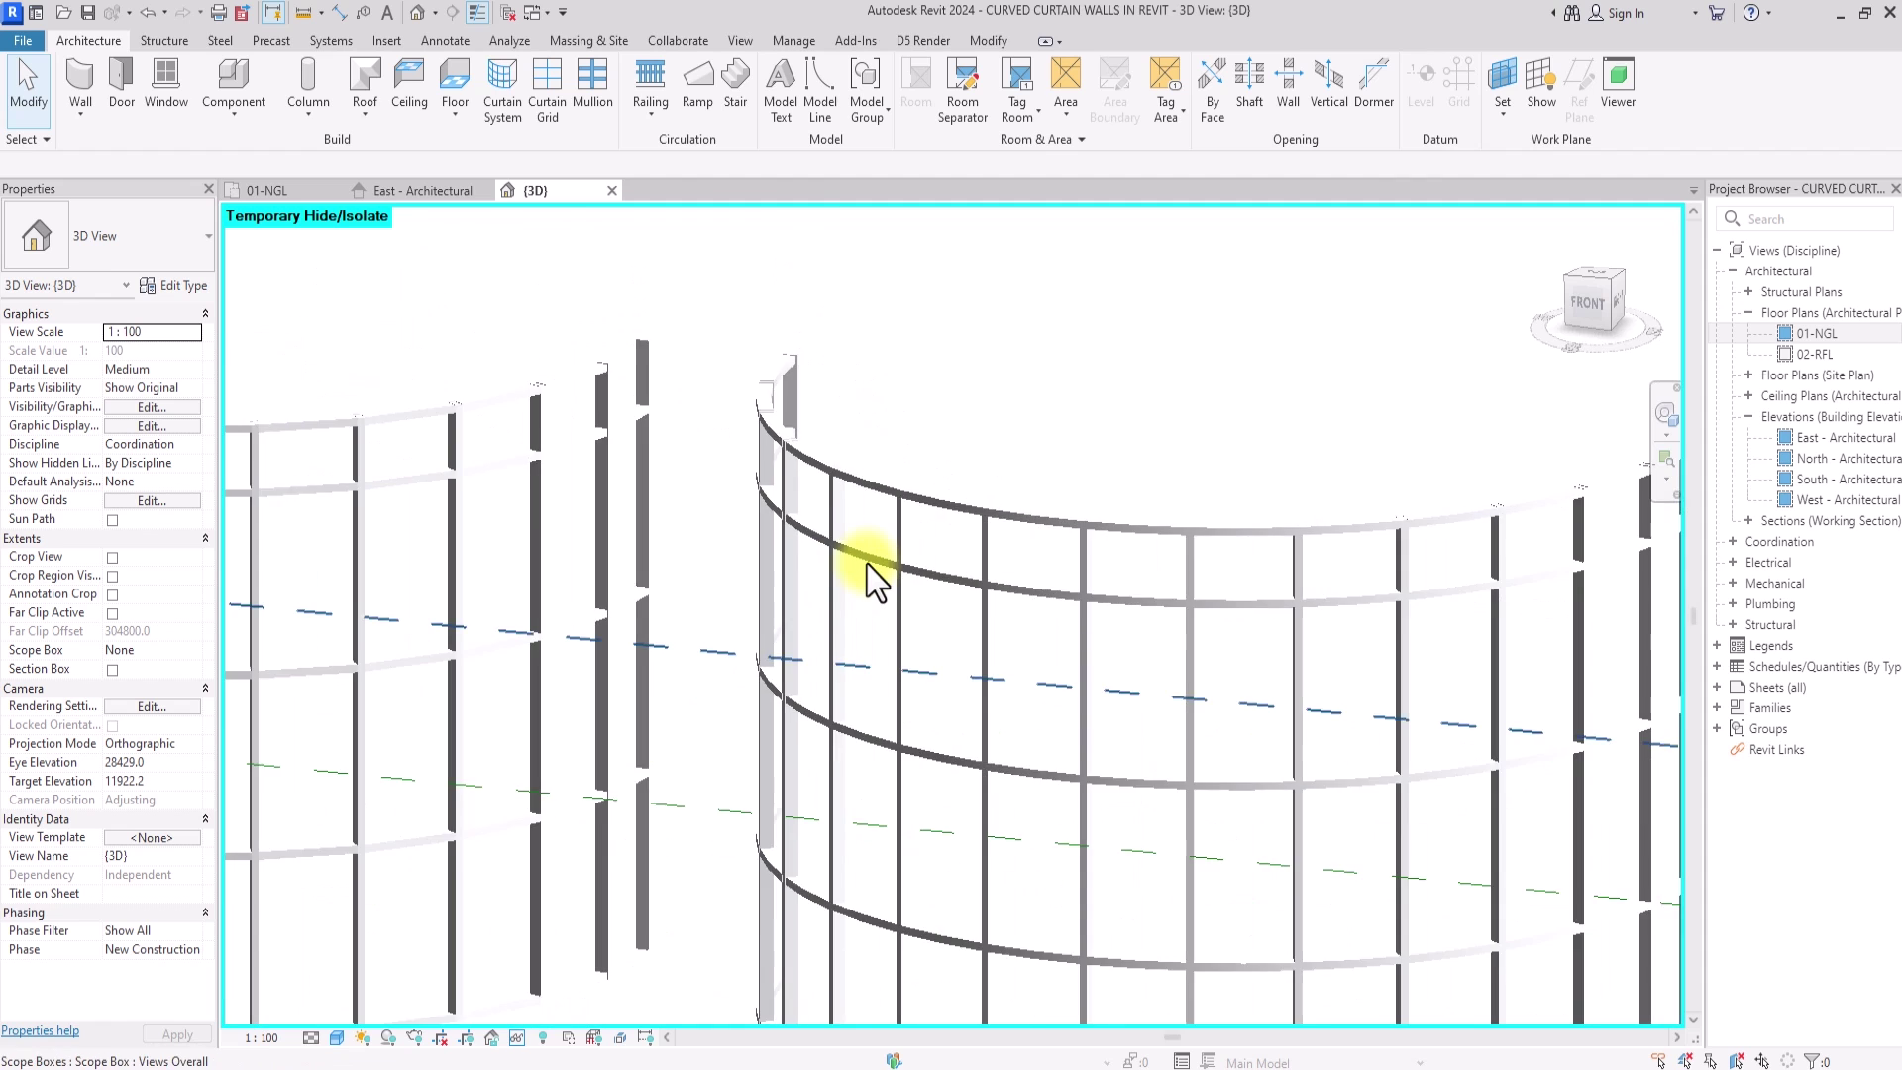
scroll(871, 581, up, 2)
scroll(871, 582, down, 5)
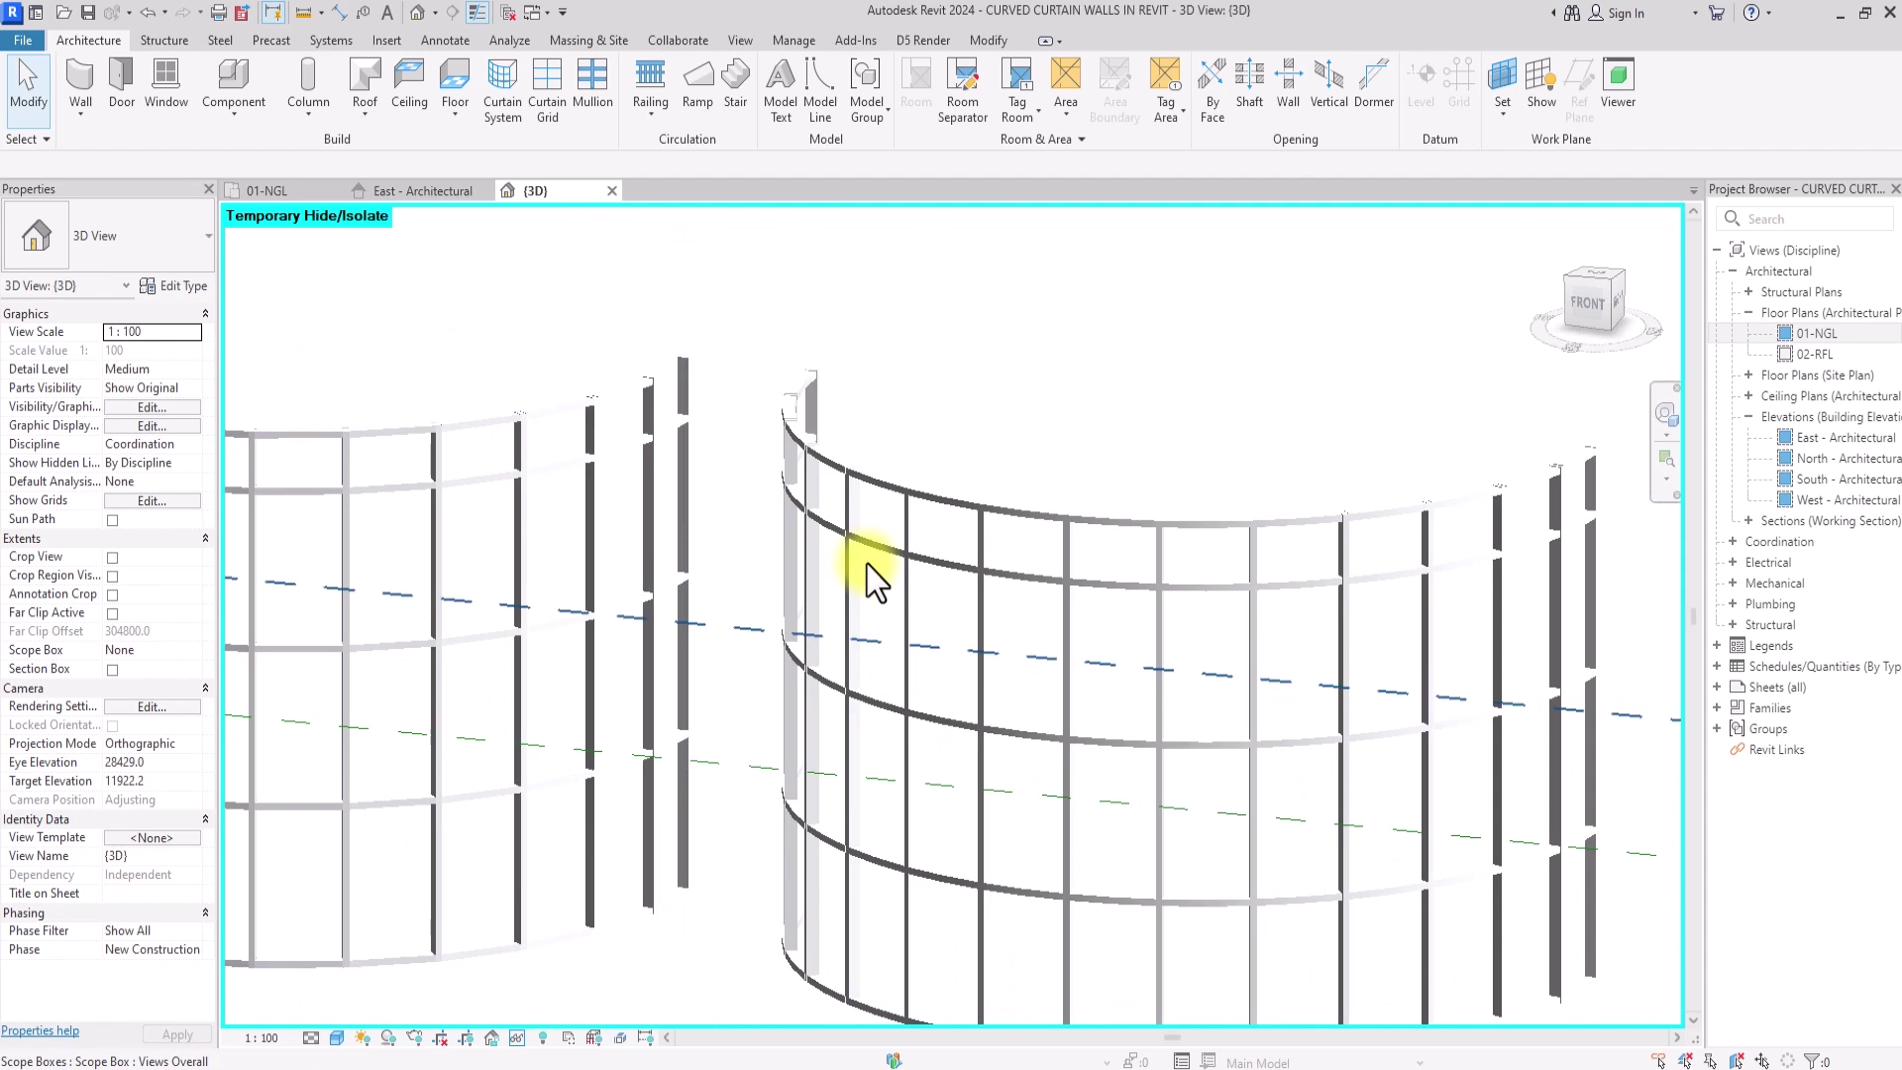
scroll(871, 581, up, 2)
scroll(870, 581, down, 2)
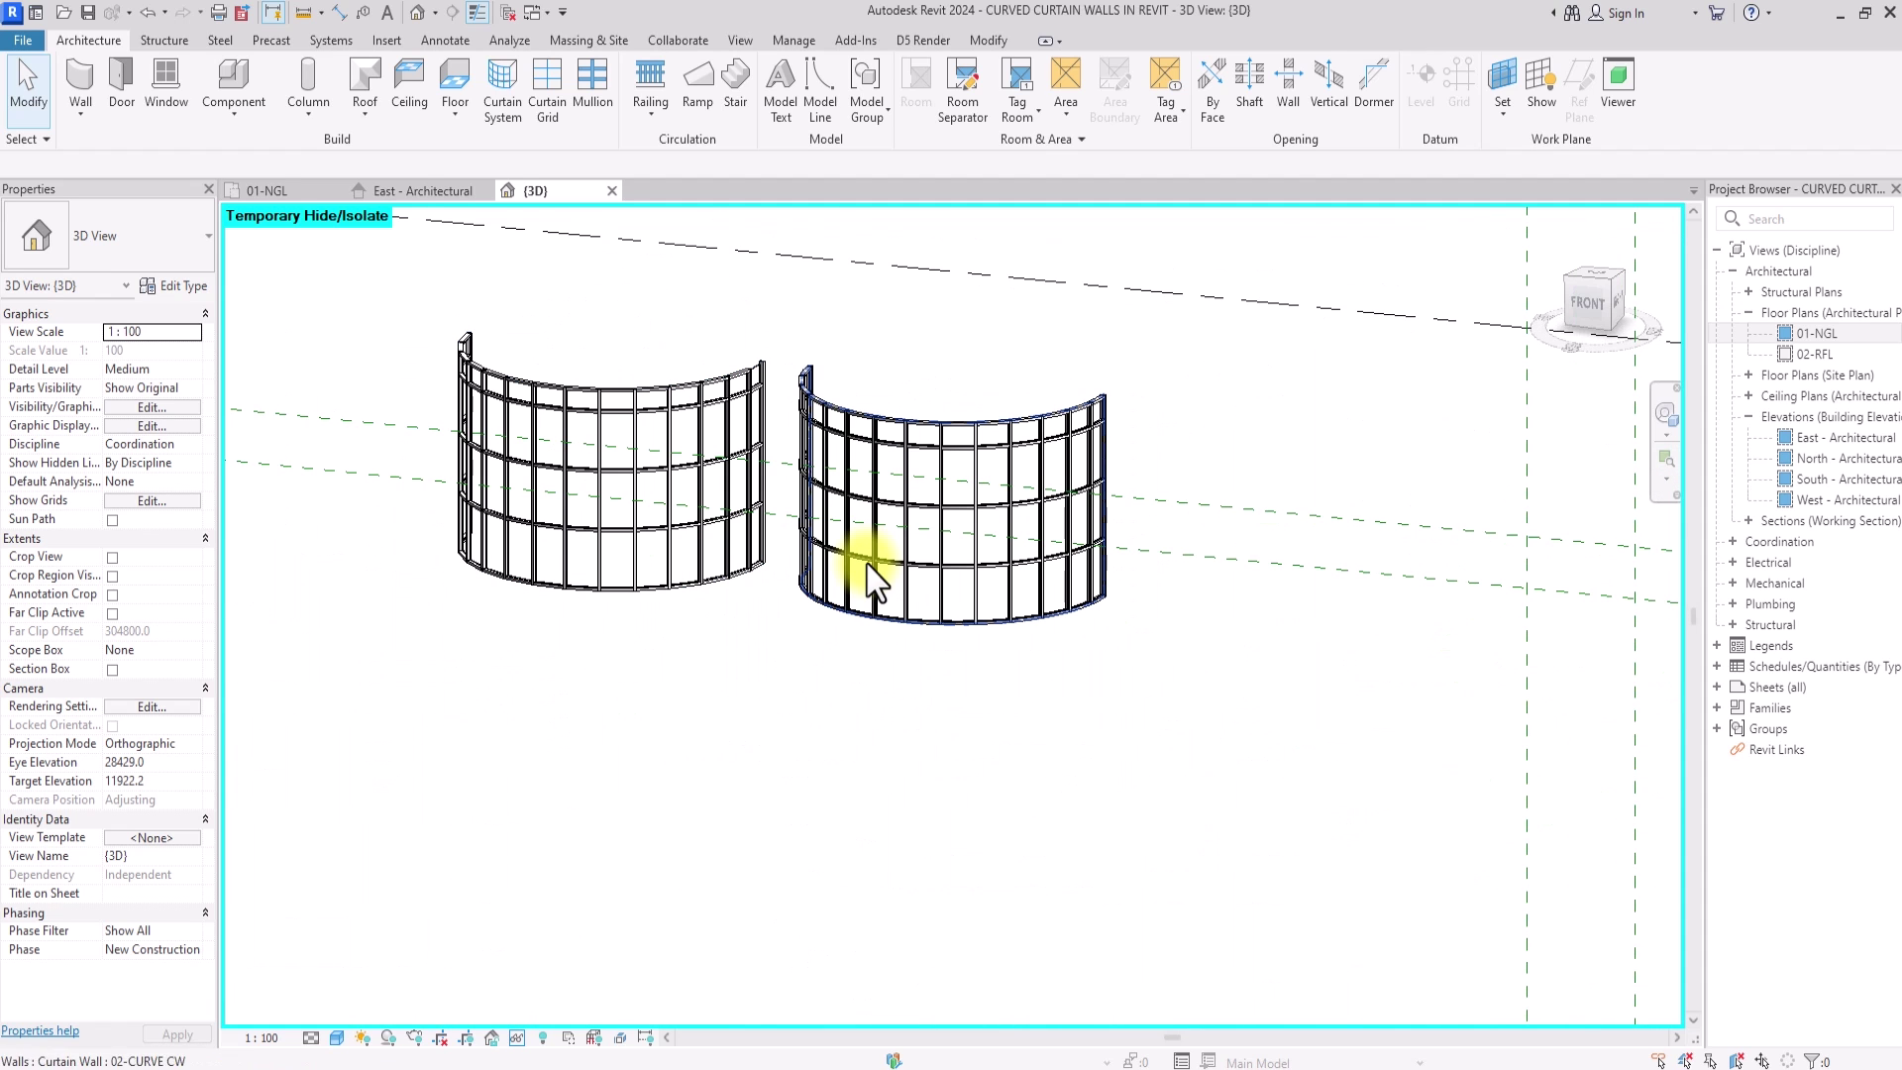
shift+middle_drag(872, 580, 1535, 394)
scroll(685, 475, up, 3)
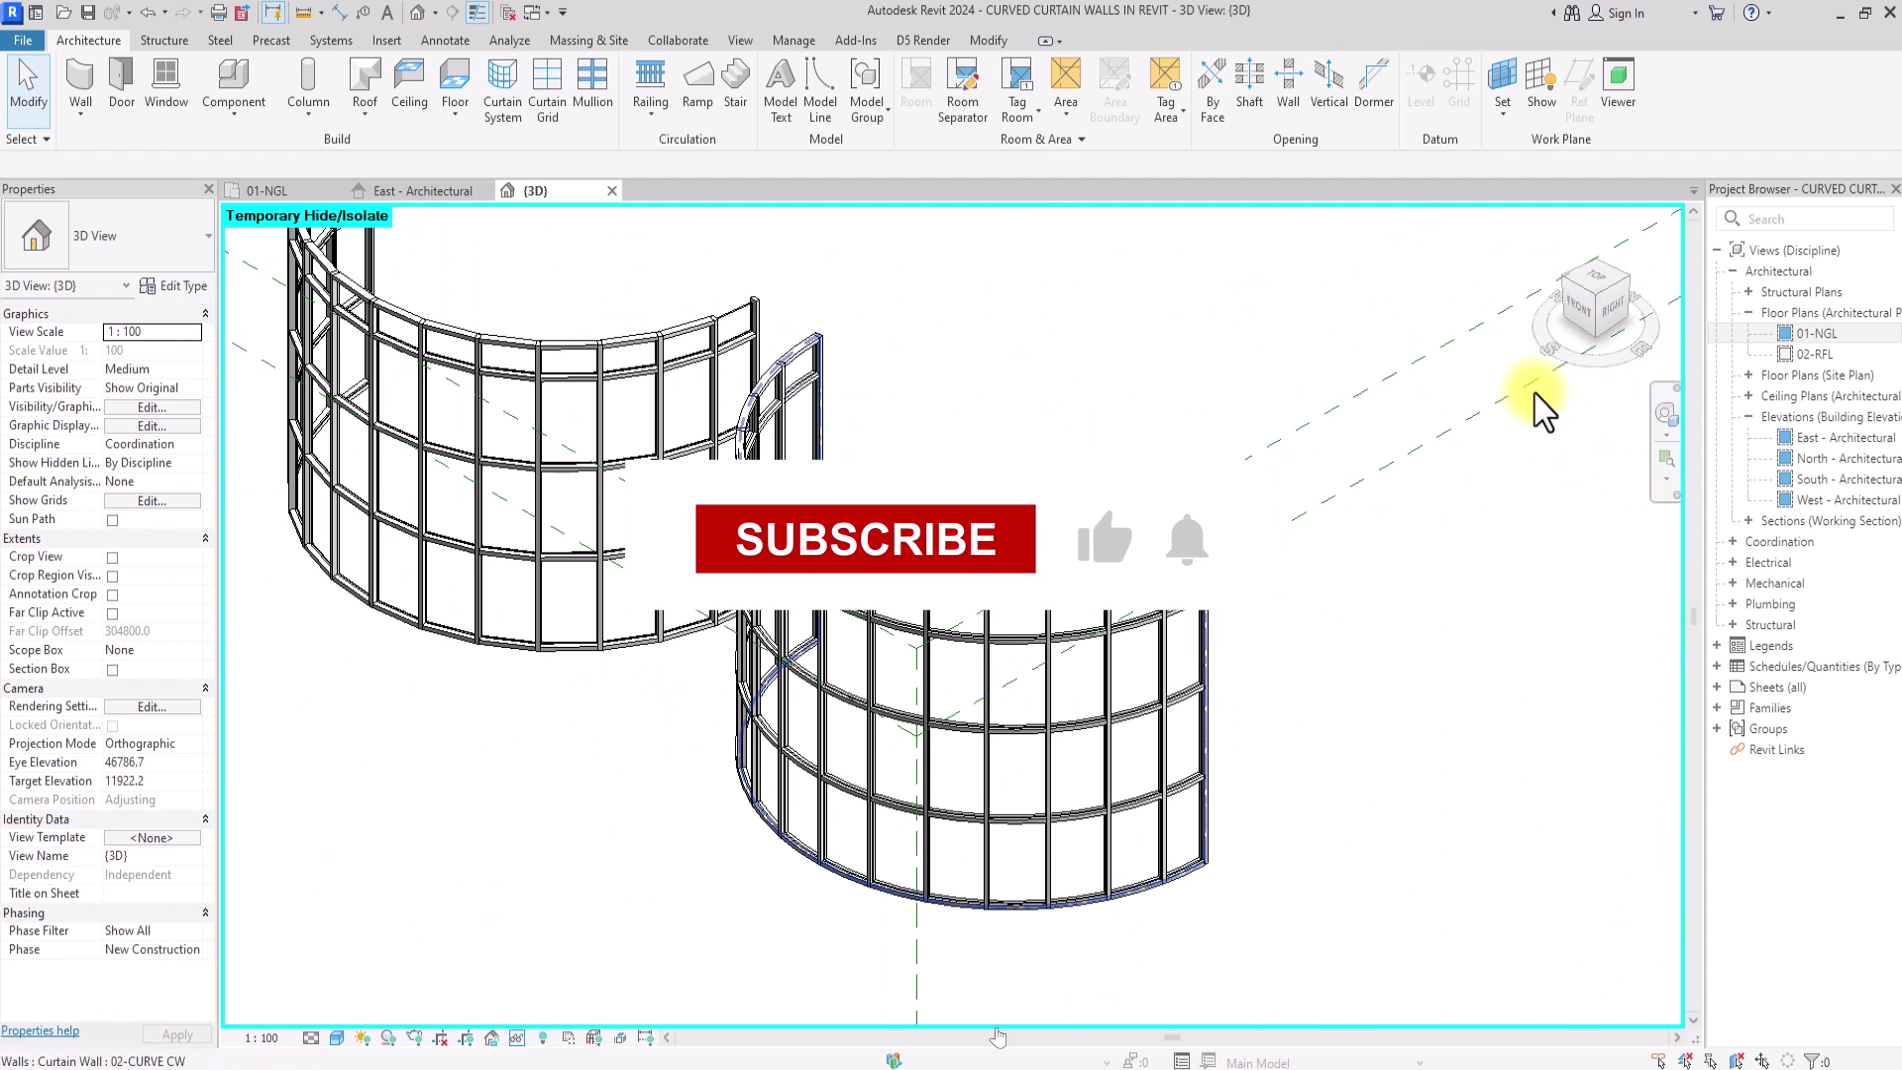